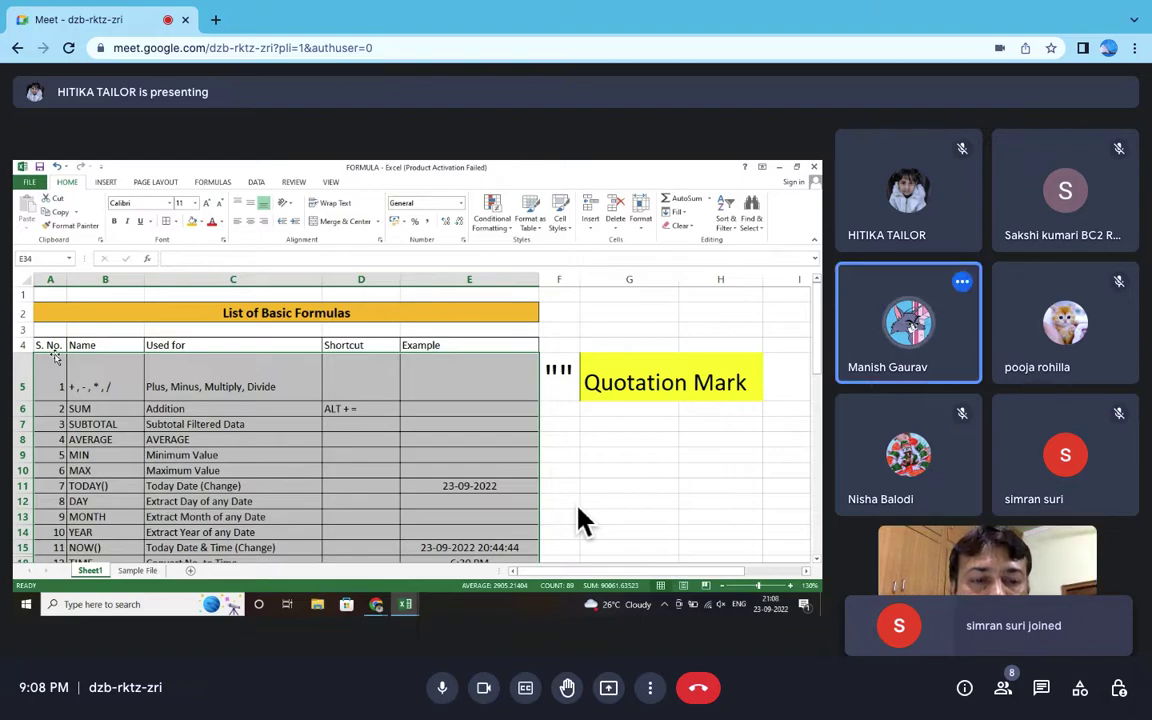
Step: Turn off the camera in the meeting and admit the waiting participant to the call
click(484, 688)
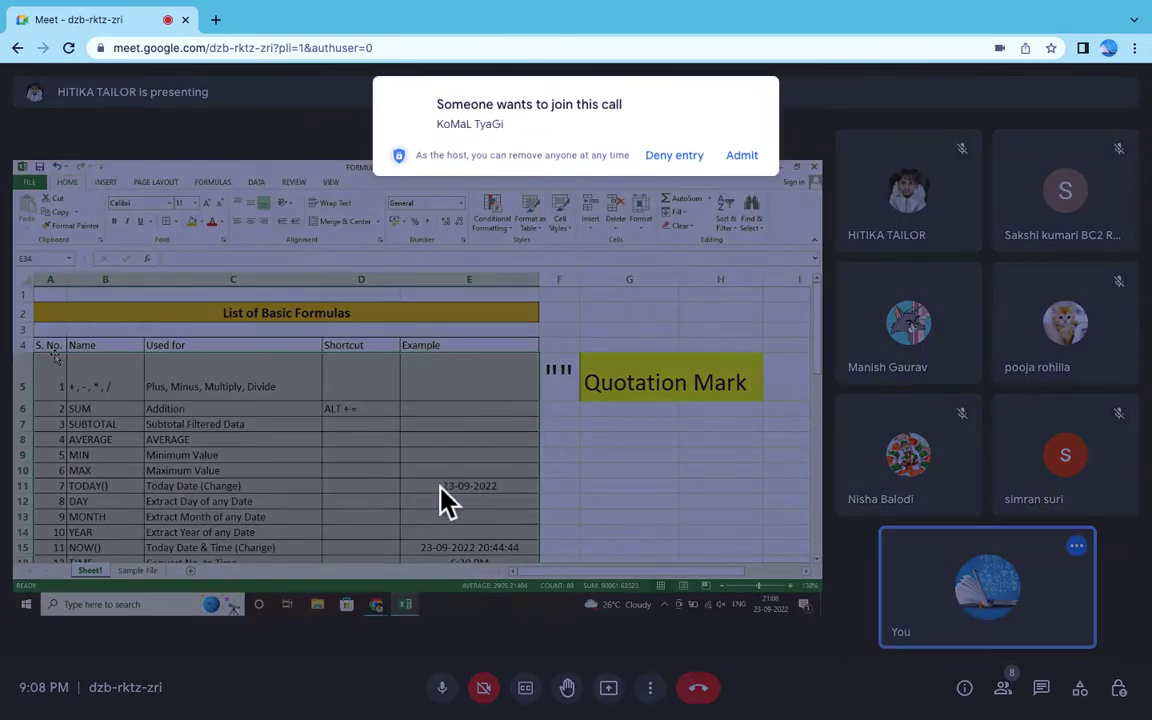
click(752, 172)
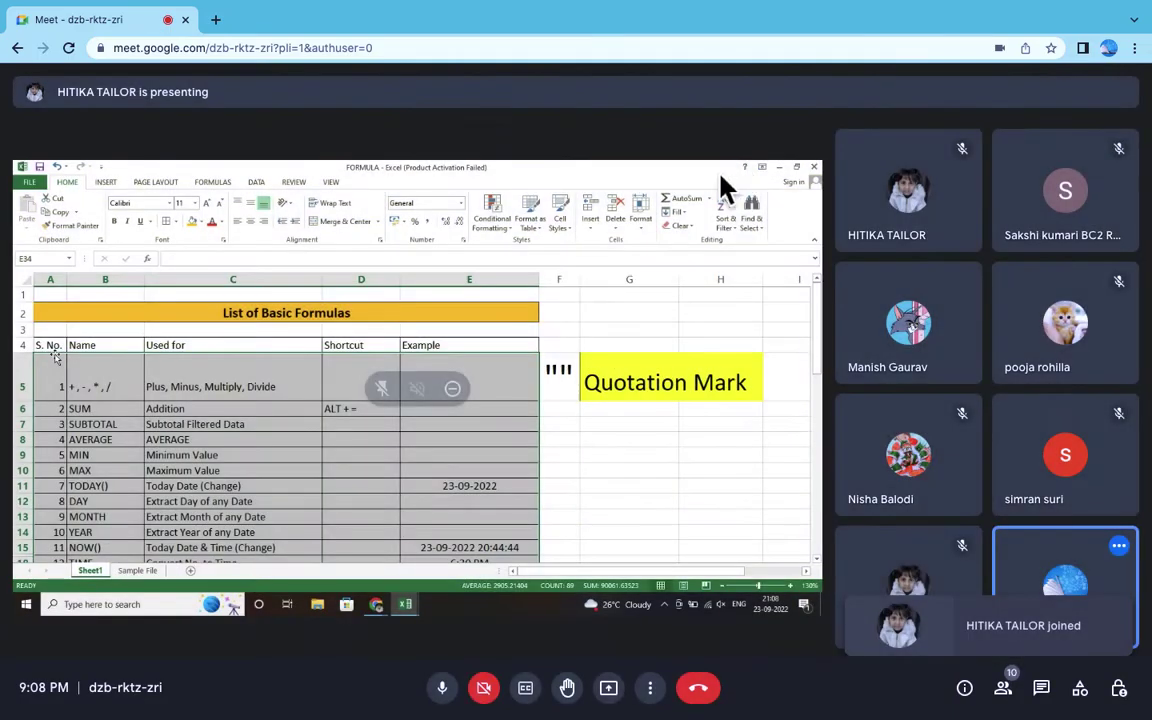
scroll(226, 417, up, 5)
scroll(226, 417, left, 1)
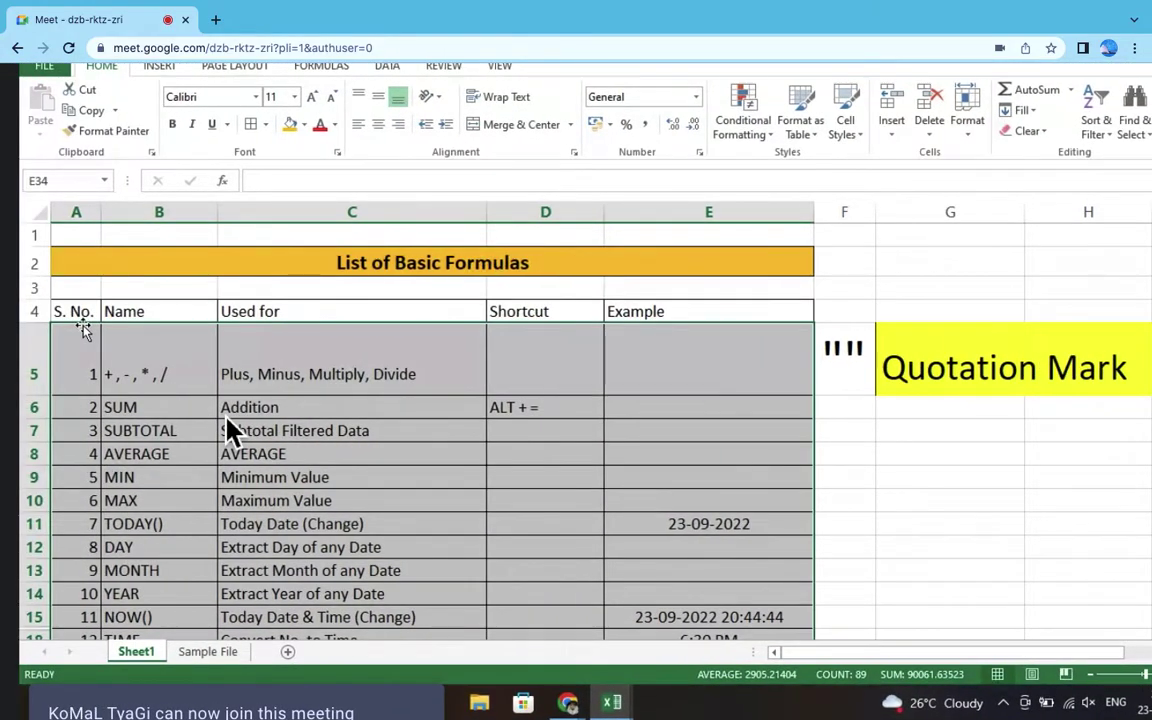
scroll(226, 420, up, 1)
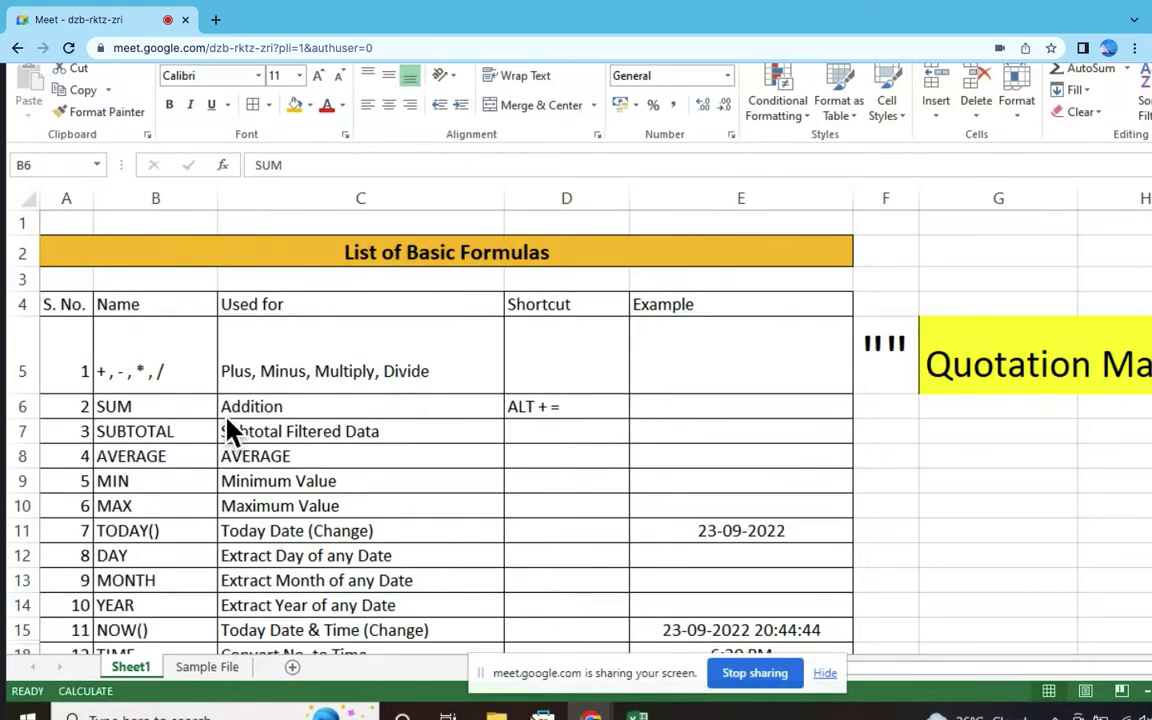
Step: Hide the screen-sharing notice and switch to the BRS workbook with the sales table
click(826, 677)
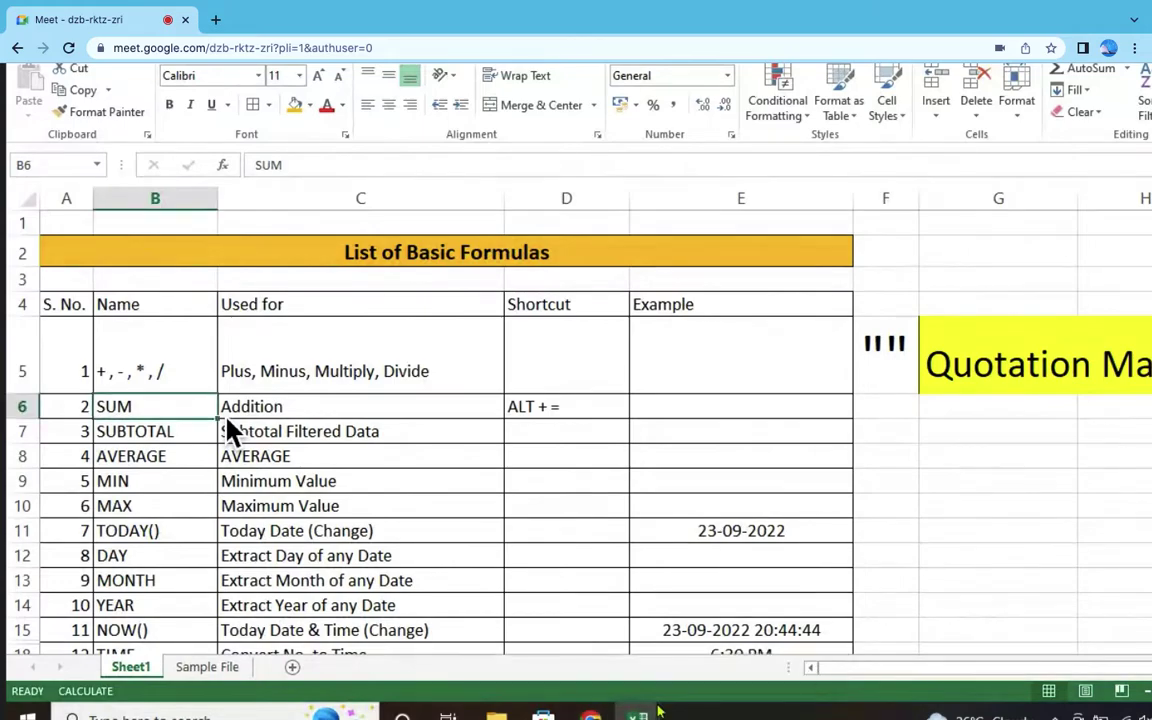
mouse_move(637, 716)
click(745, 665)
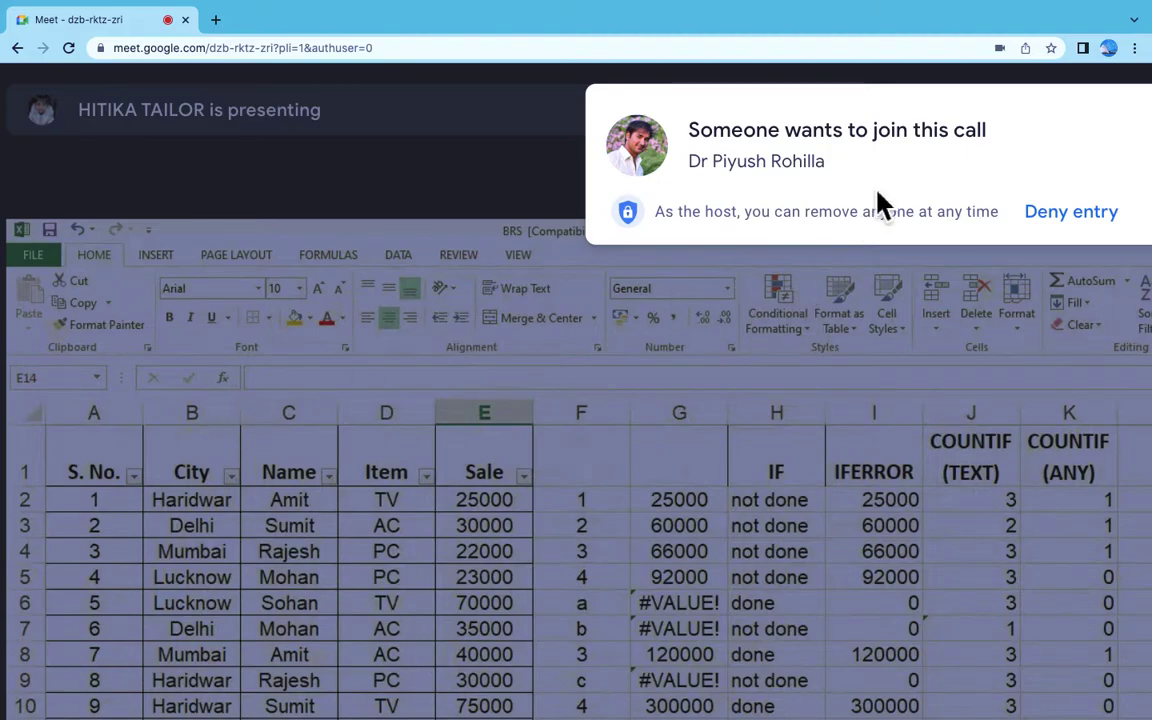
Step: Admit the second participant who is asking to join the call
scroll(879, 185, right, 2)
click(988, 212)
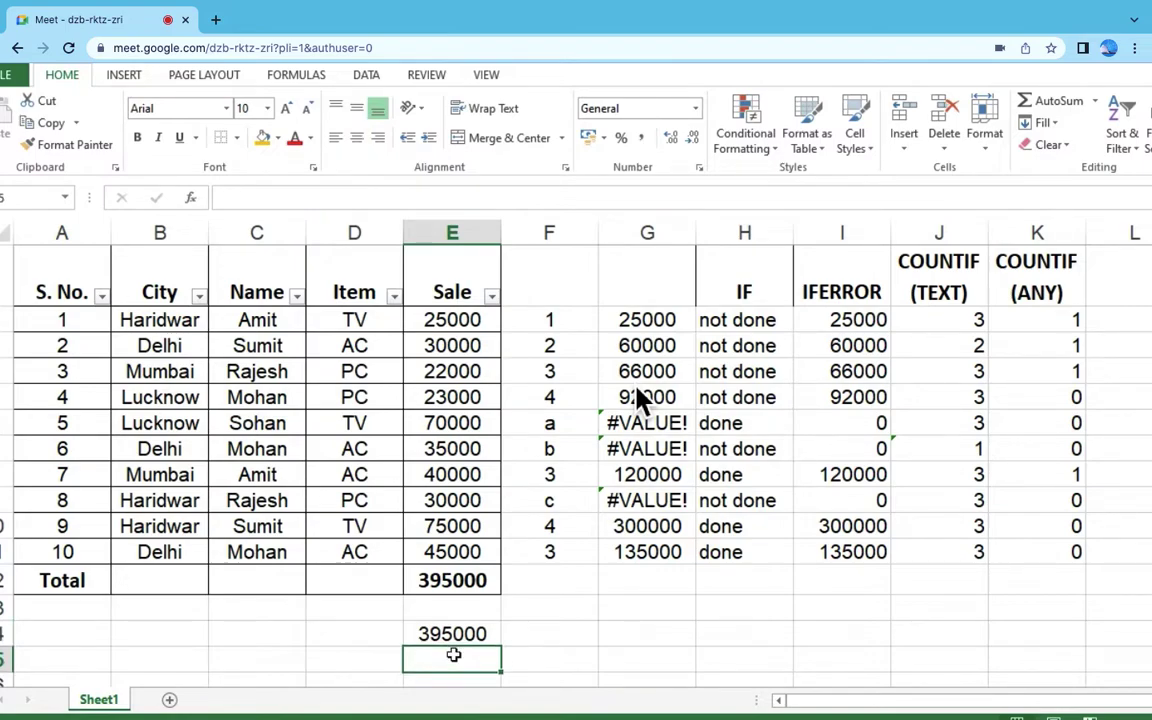
key(alt+equal)
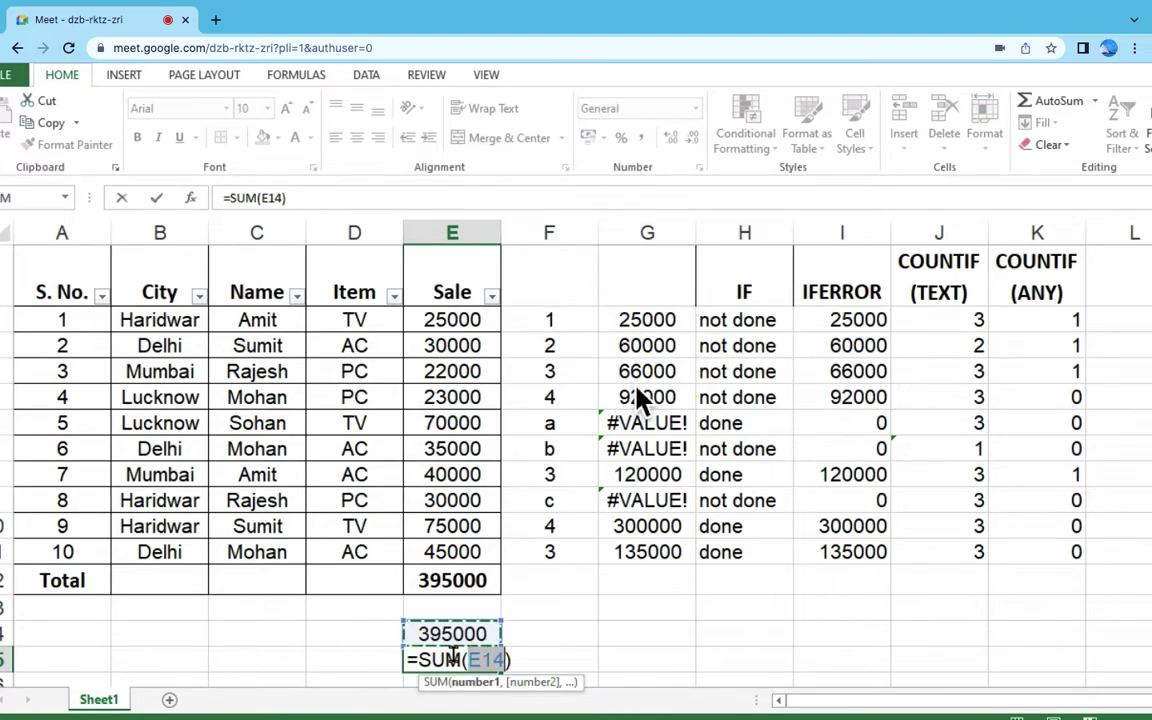
key(Escape)
click(570, 630)
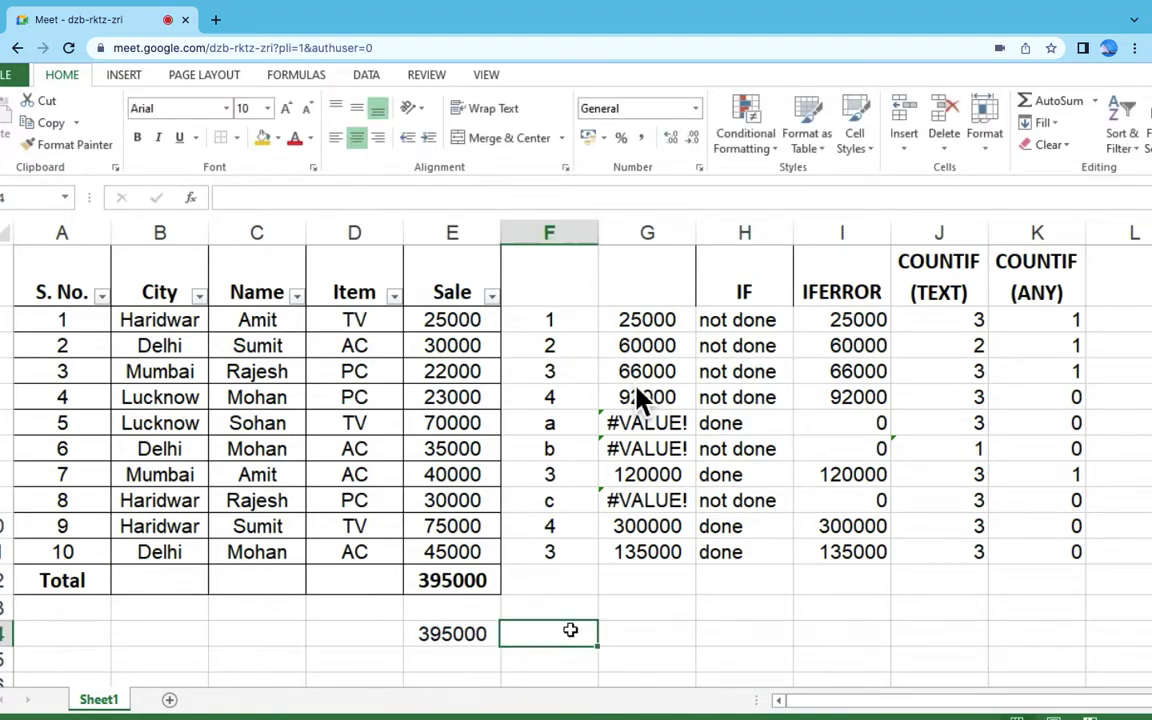
Step: Total the Sale values below the table with =SUM(E2:E11) in cell E15
text(alt)
text(+)
text(=SUM(E2:E11)
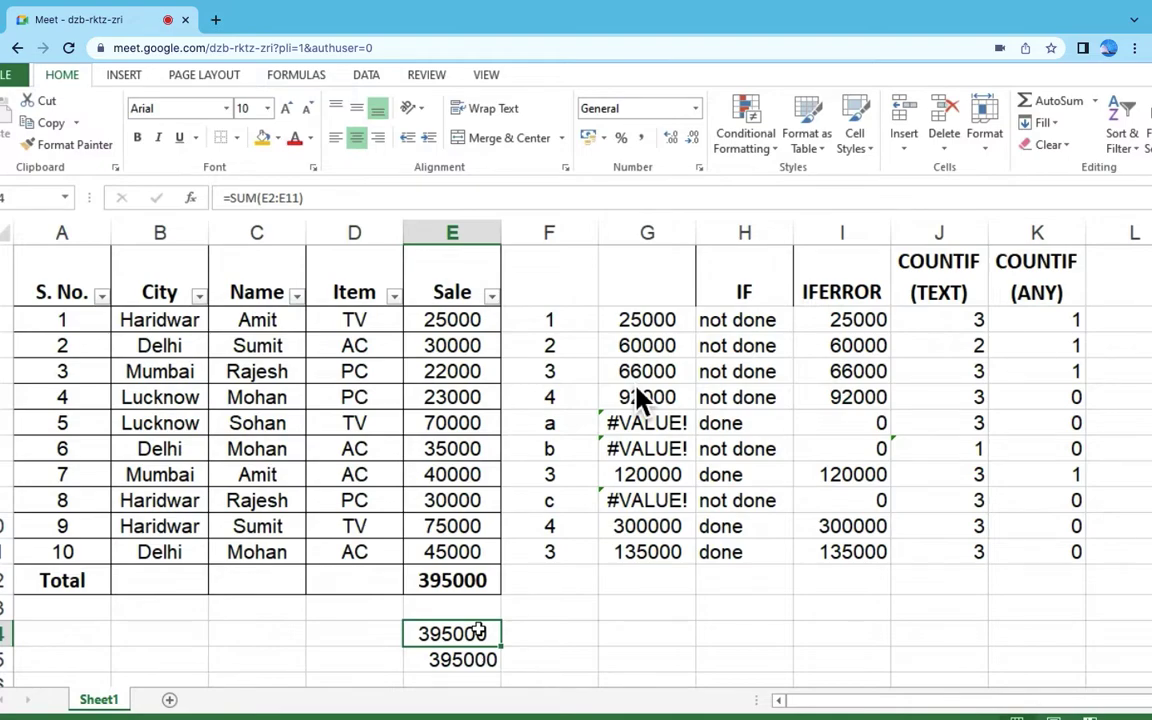
Step: Enter a sum of the Sale values in cell F14 that starts with a plus sign, +sum(E2:E11)
click(517, 630)
text(+)
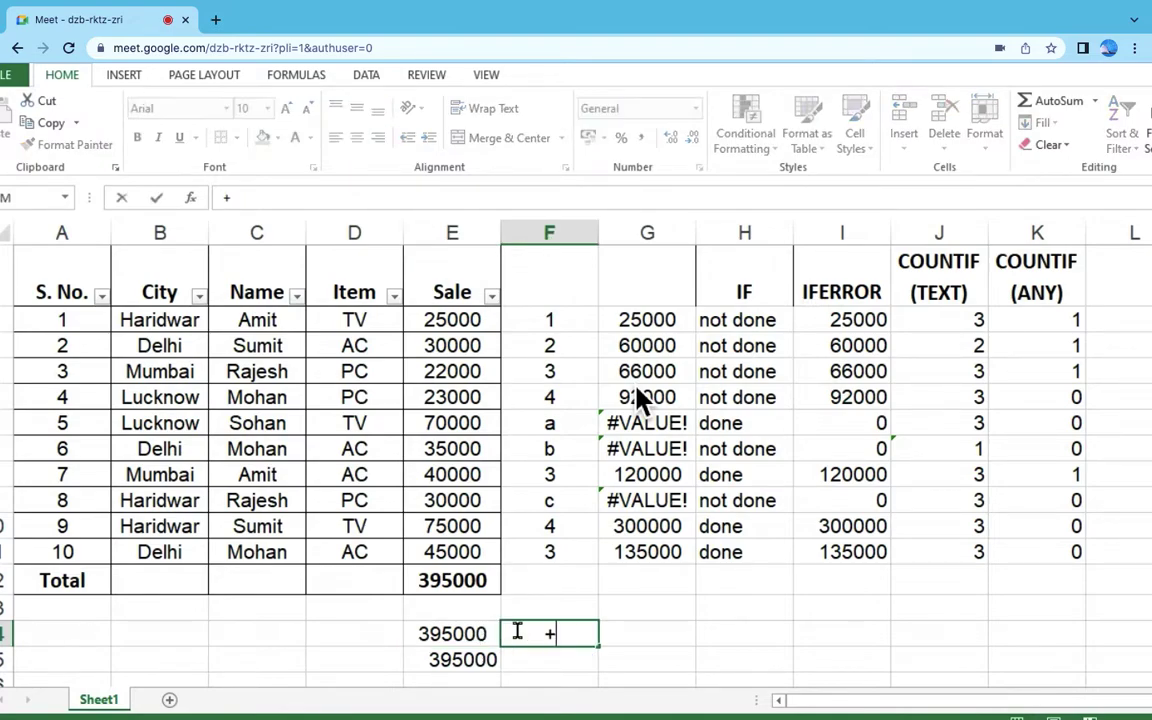
text(sum)
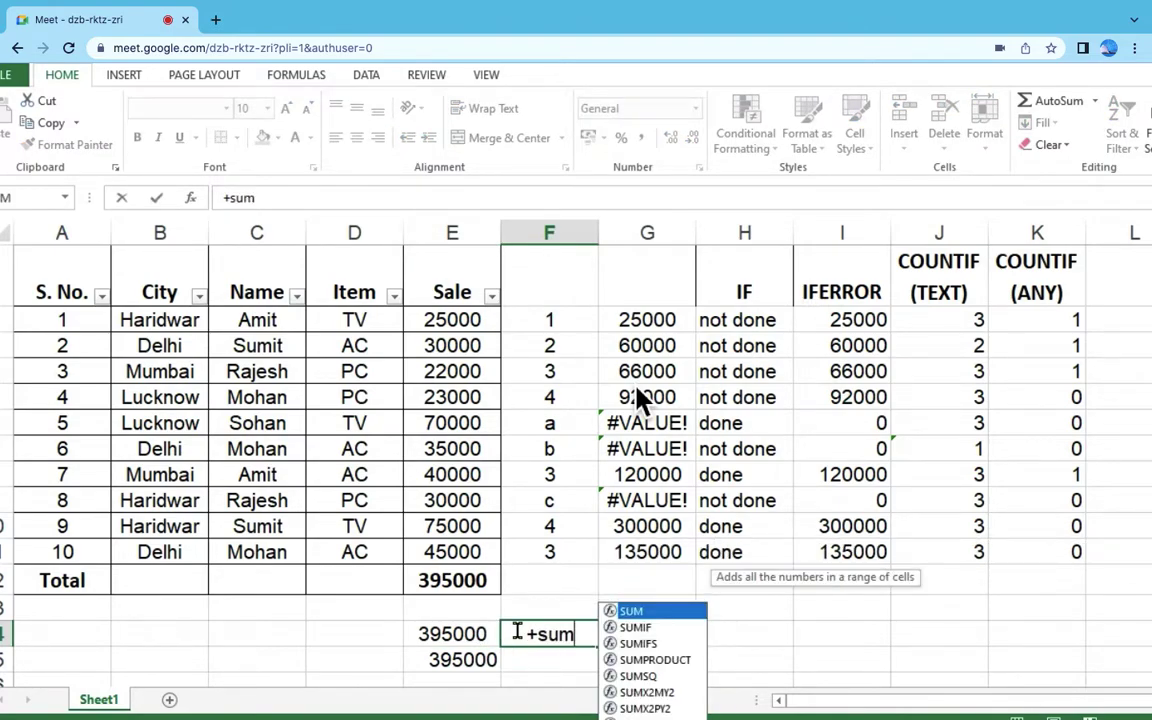
text(()
drag(440, 318, 468, 527)
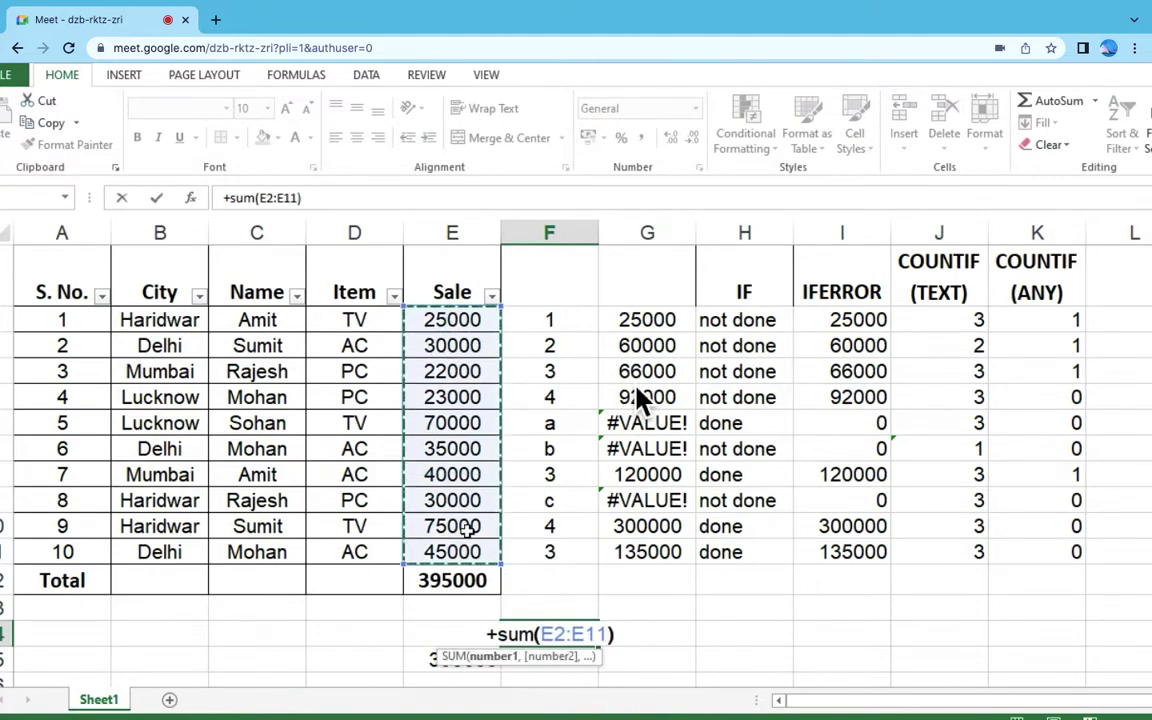
key(Return)
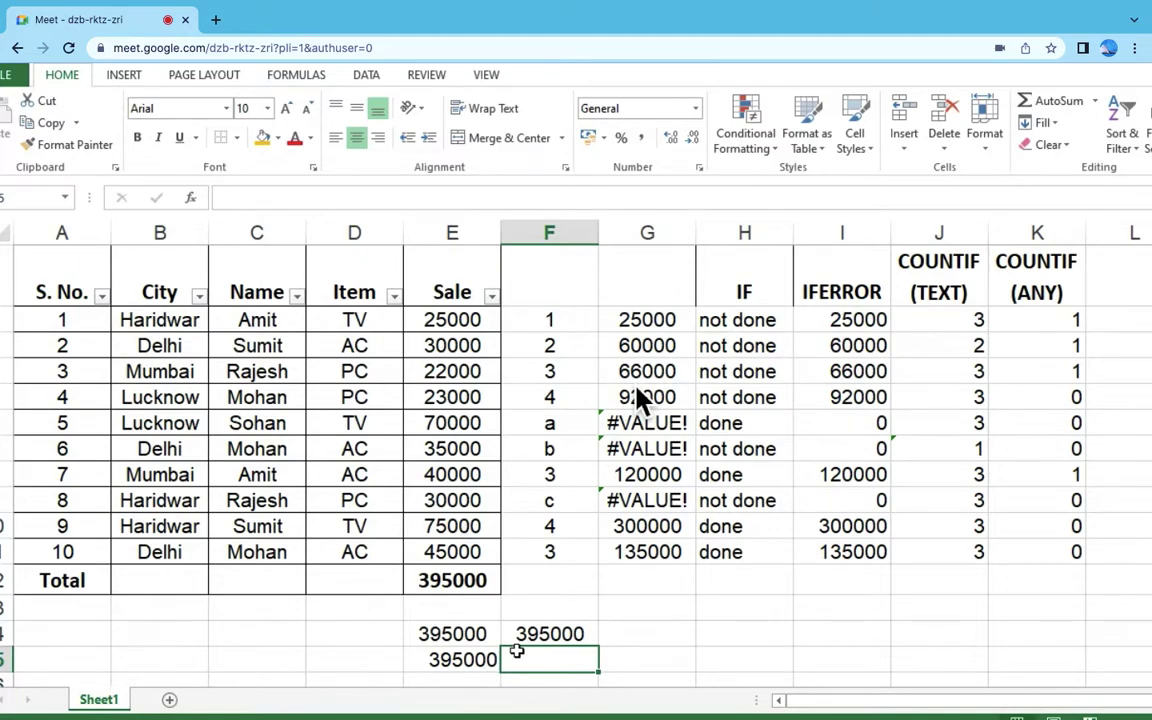
Step: Enter =sum(E2:E11) in cell F15 to total the Sale column
text(=)
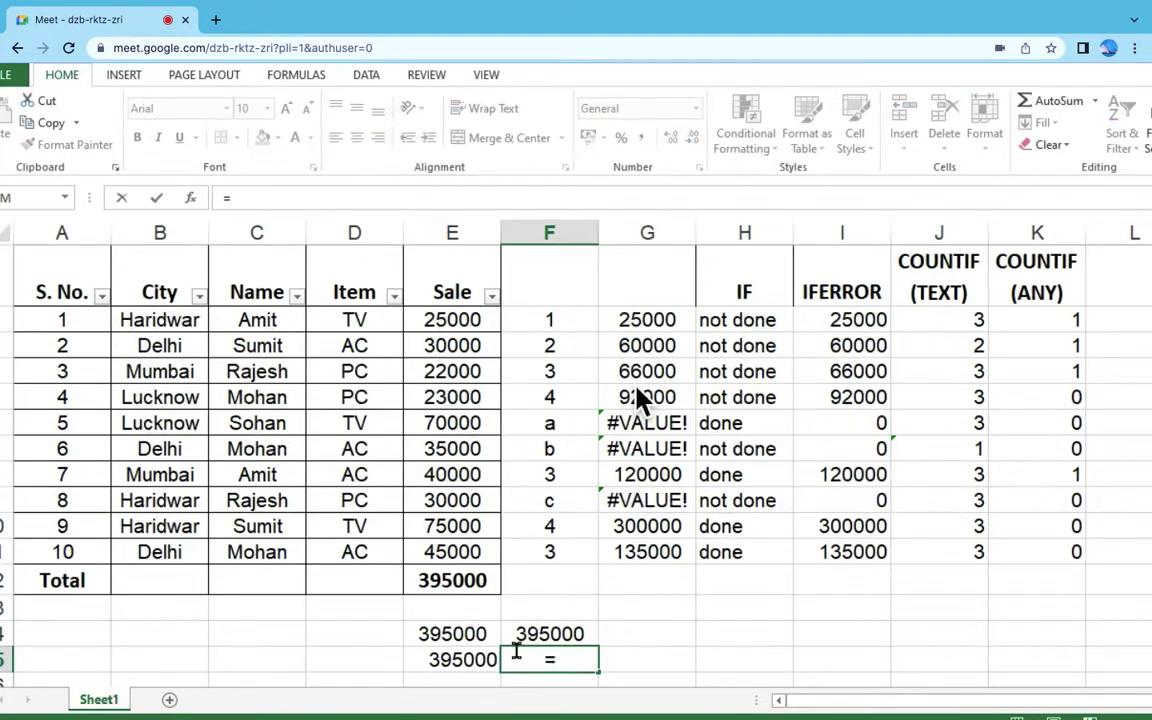
text(sum()
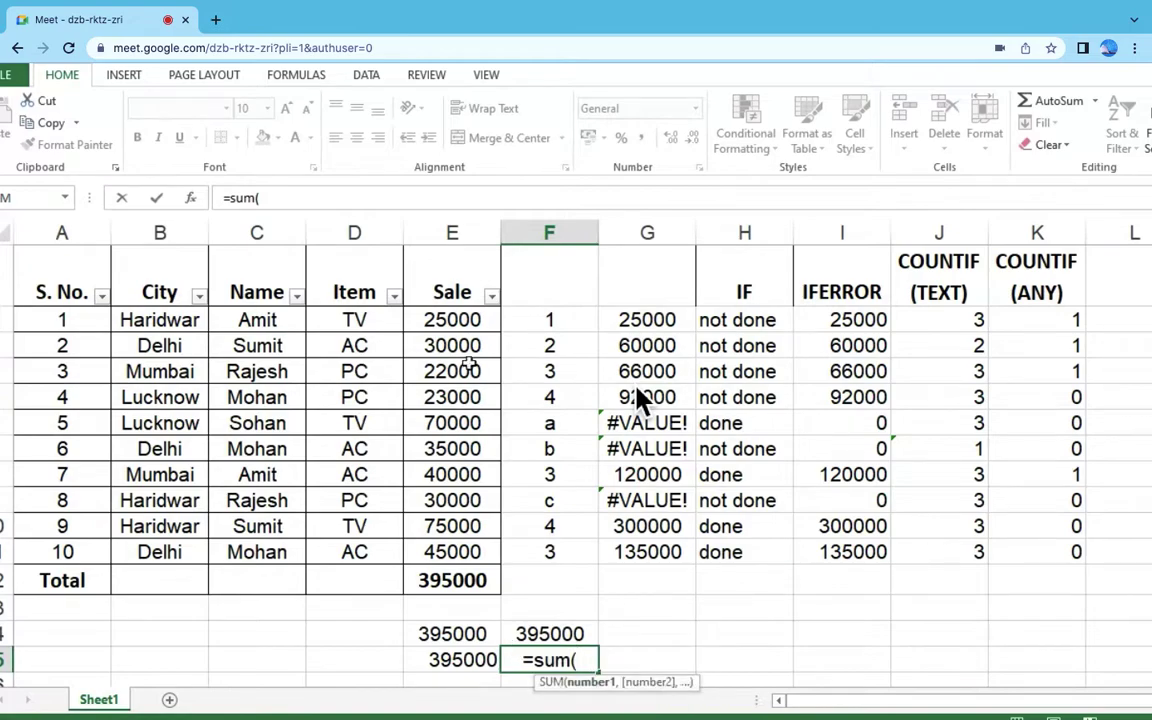
drag(455, 318, 470, 542)
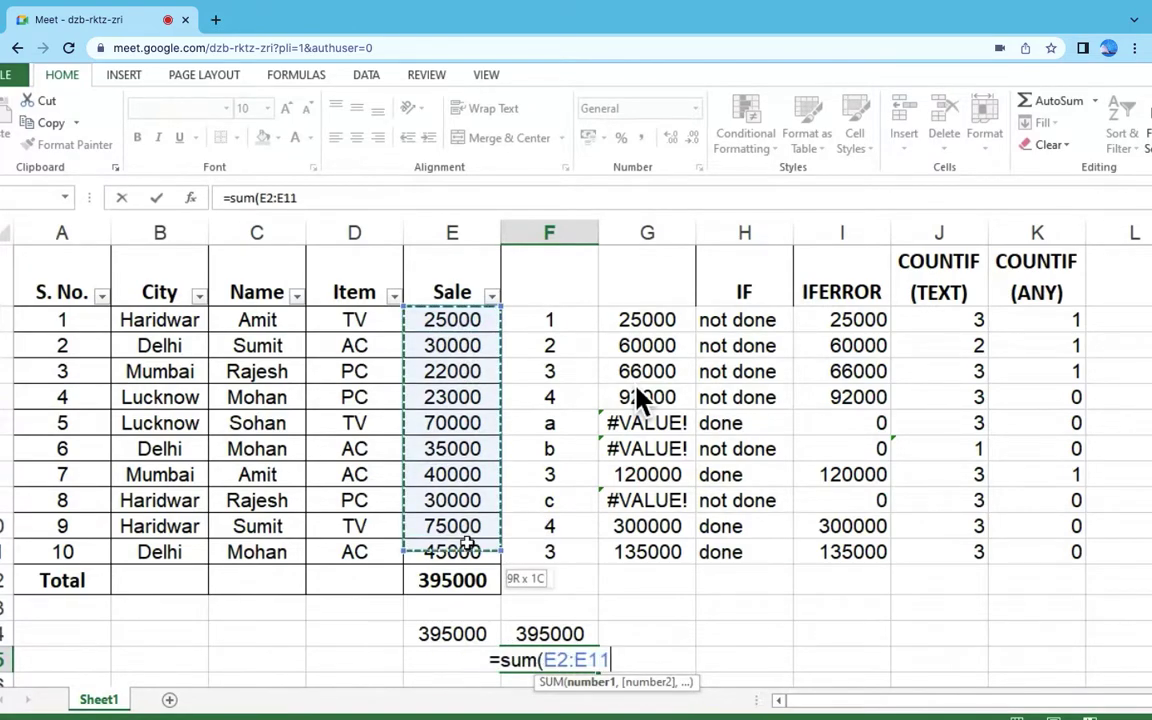
text())
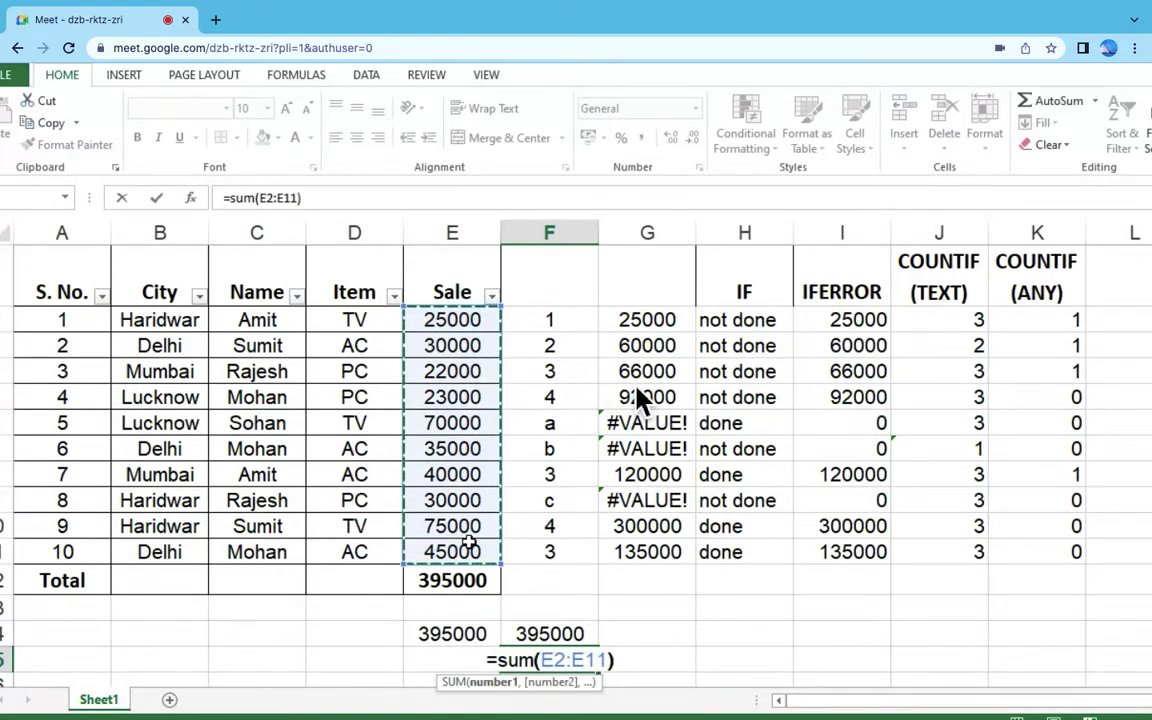
key(Return)
Step: Inspect how the formula in cell F14 is written, leaving it unedited
click(545, 572)
double_click(545, 572)
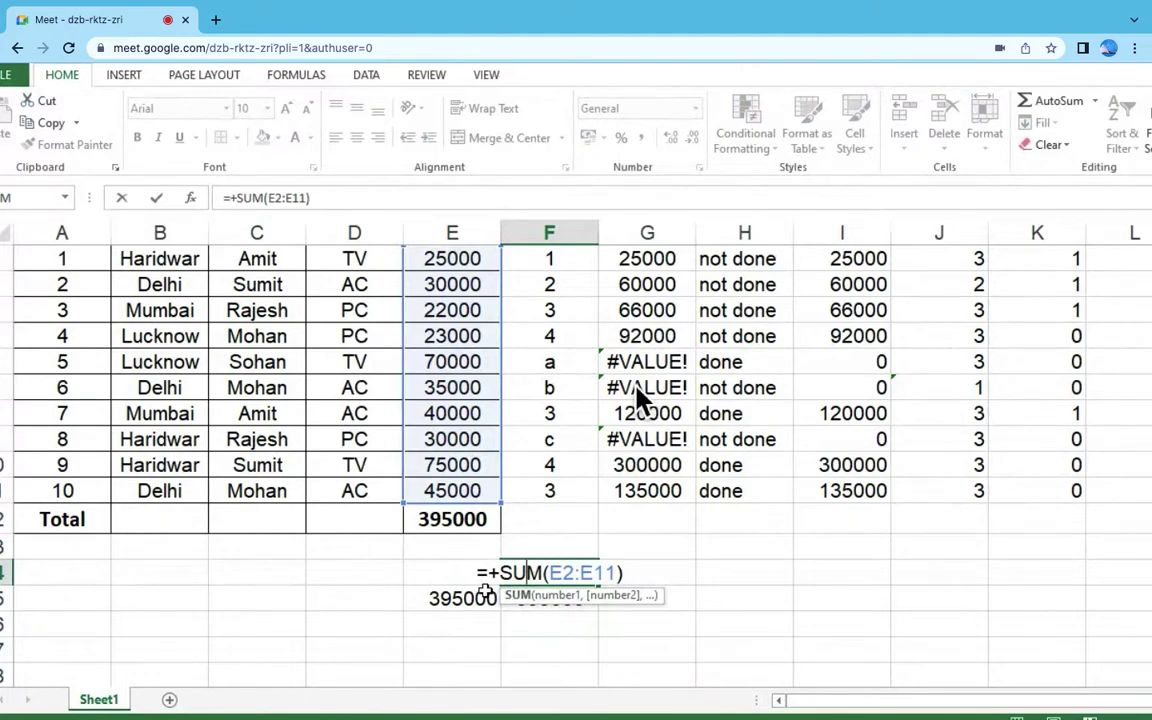
key(Escape)
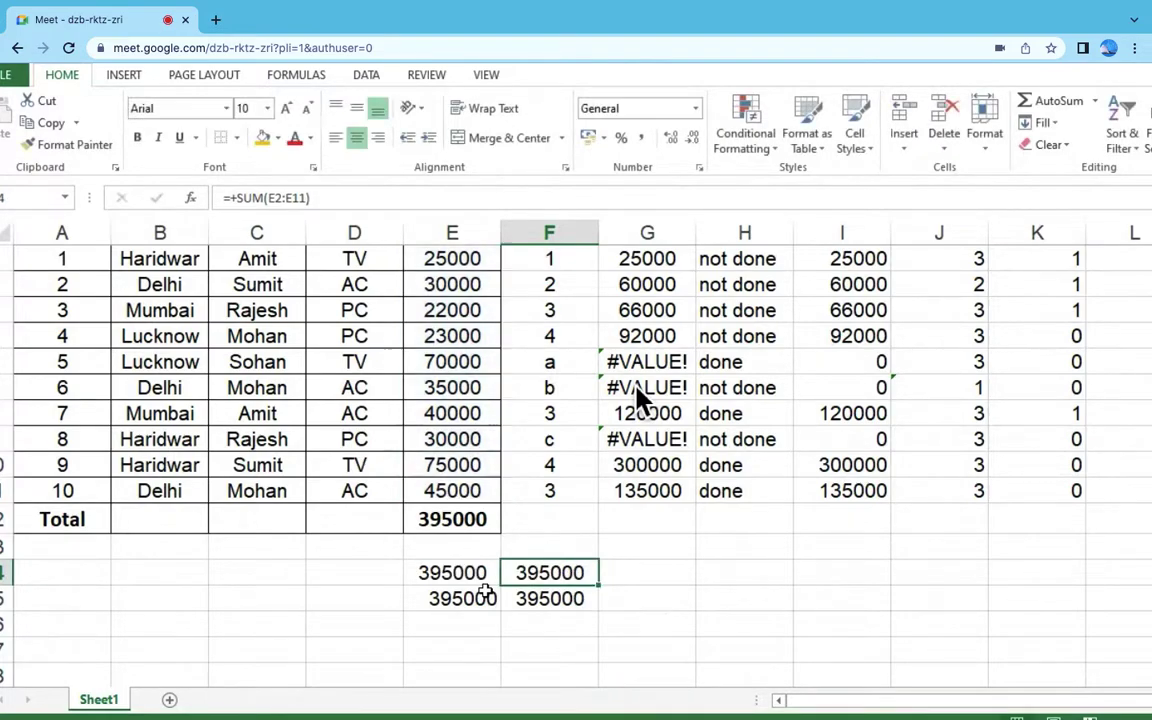
Step: Replace the formula in cell F14 with -sum(E2:E11)
text(-sum()
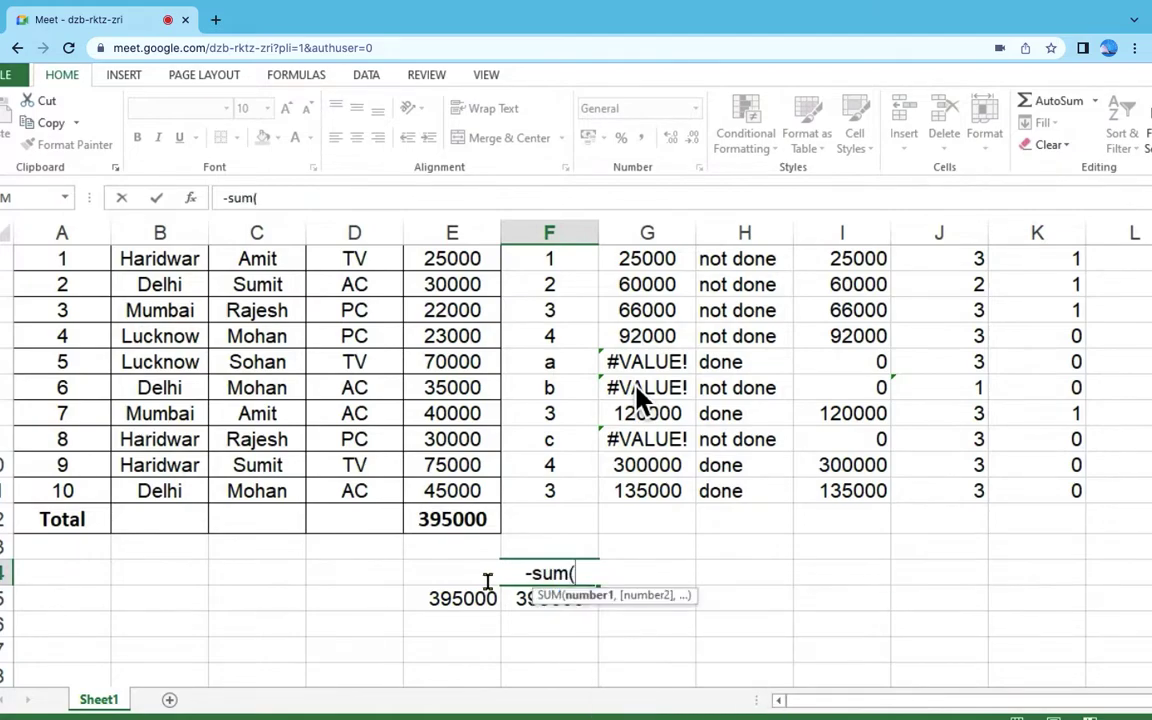
scroll(453, 301, up, 1)
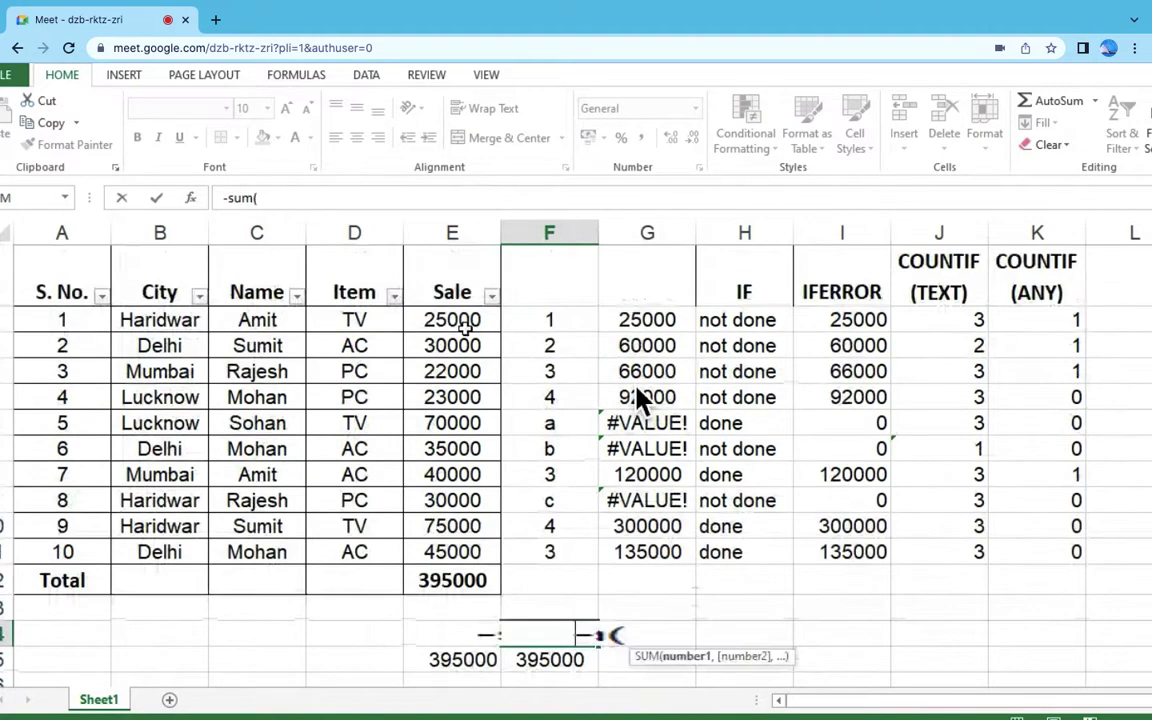
drag(465, 325, 487, 552)
text())
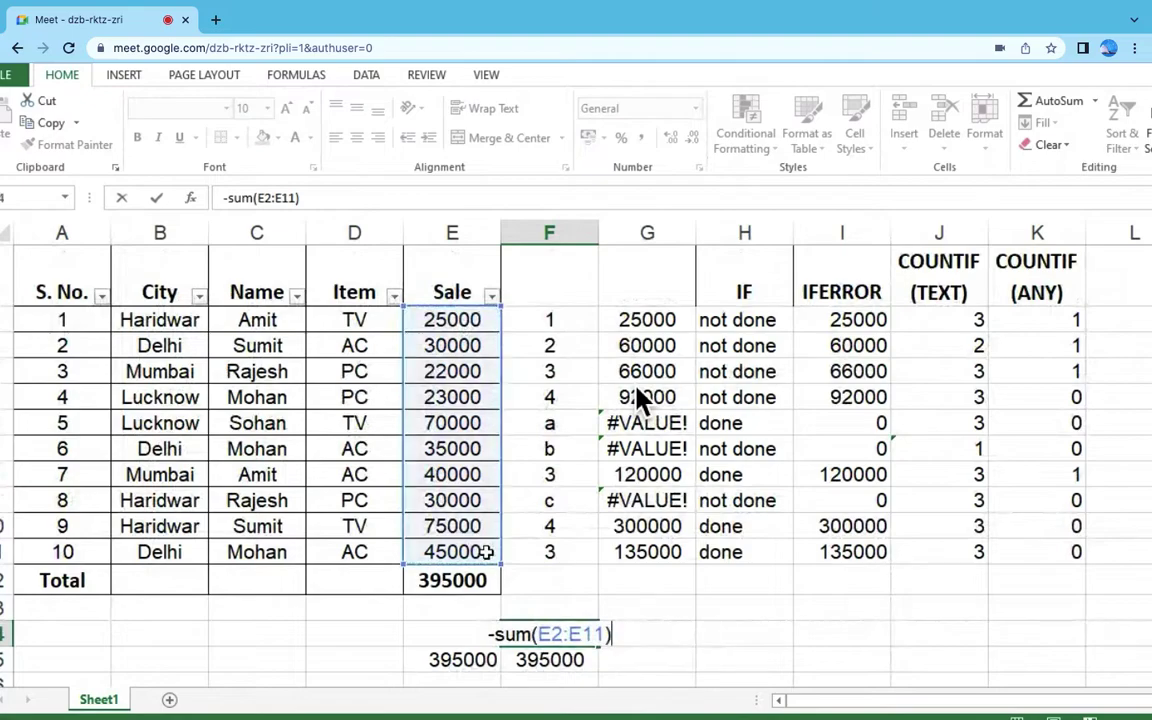
key(Return)
Step: Clear the test formulas from cells E14:F15 below the sales table
click(527, 630)
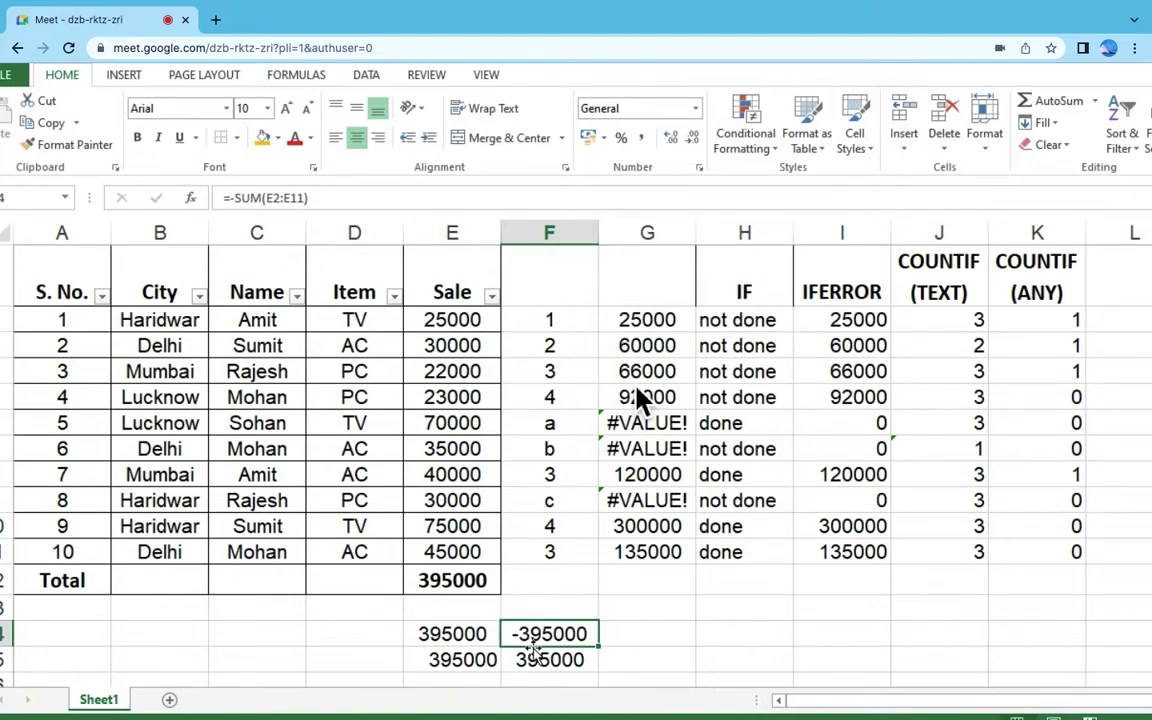
key(Delete)
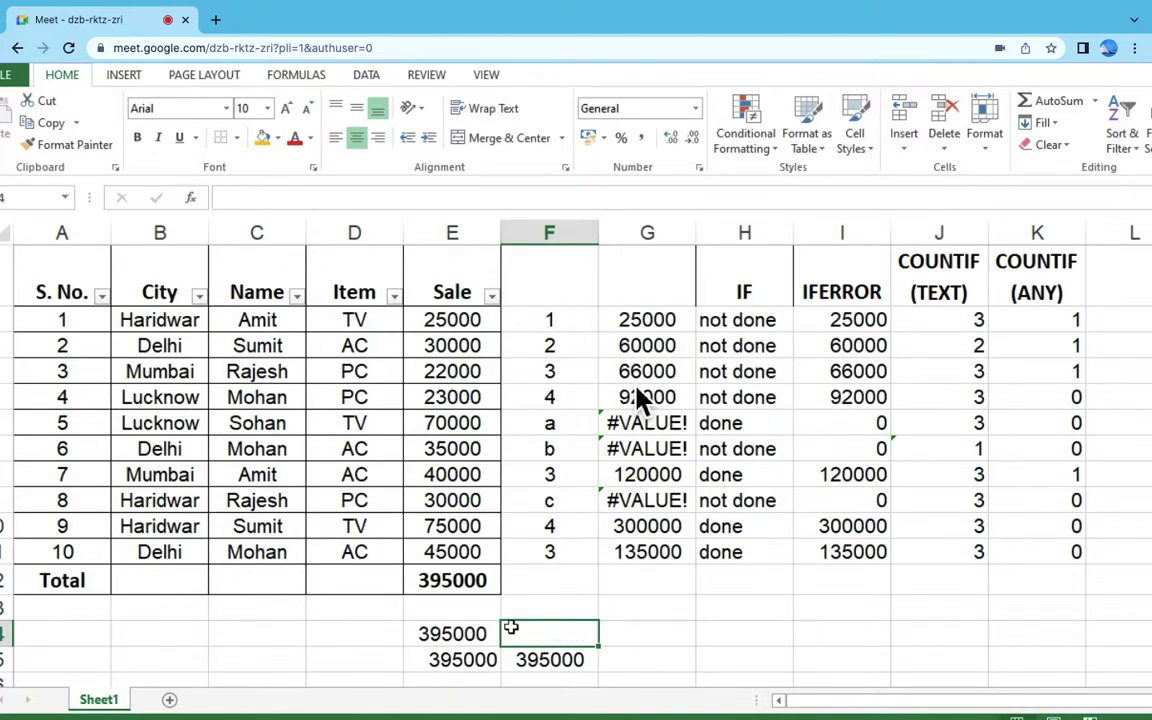
drag(463, 630, 520, 676)
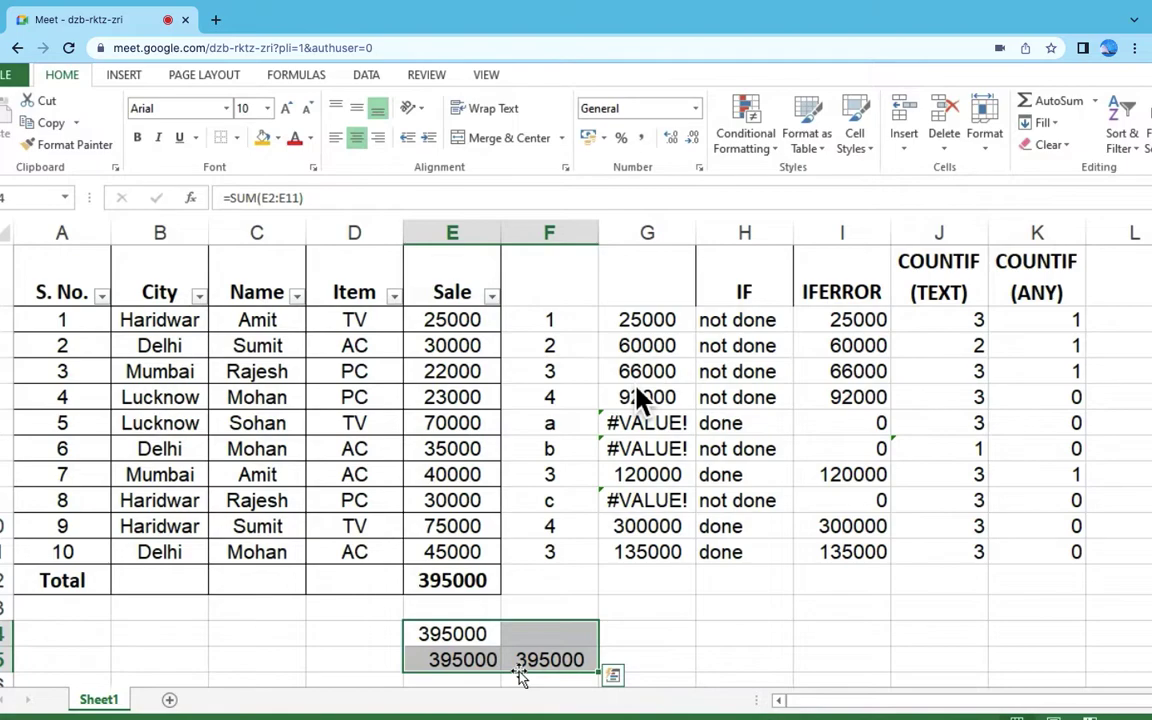
key(Delete)
Step: Switch to the formula list workbook and fill the rows of items 1 and 2, columns A to E, with the gold colour
key(alt+Tab)
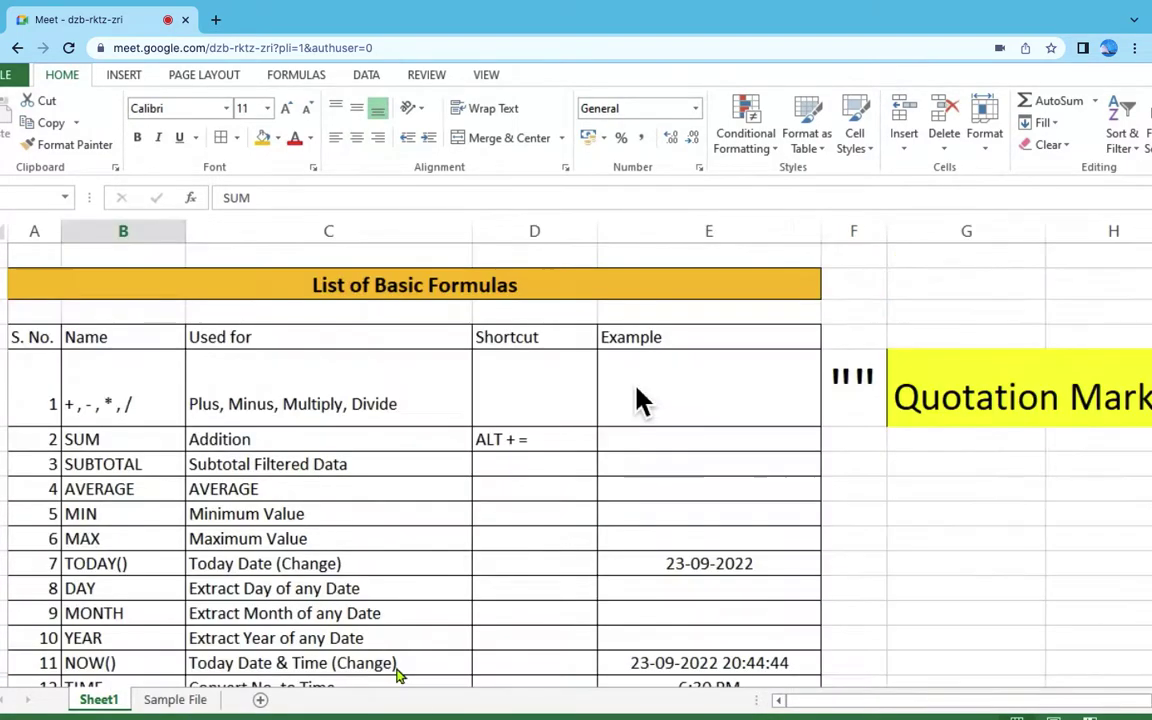
drag(24, 389, 750, 430)
click(263, 138)
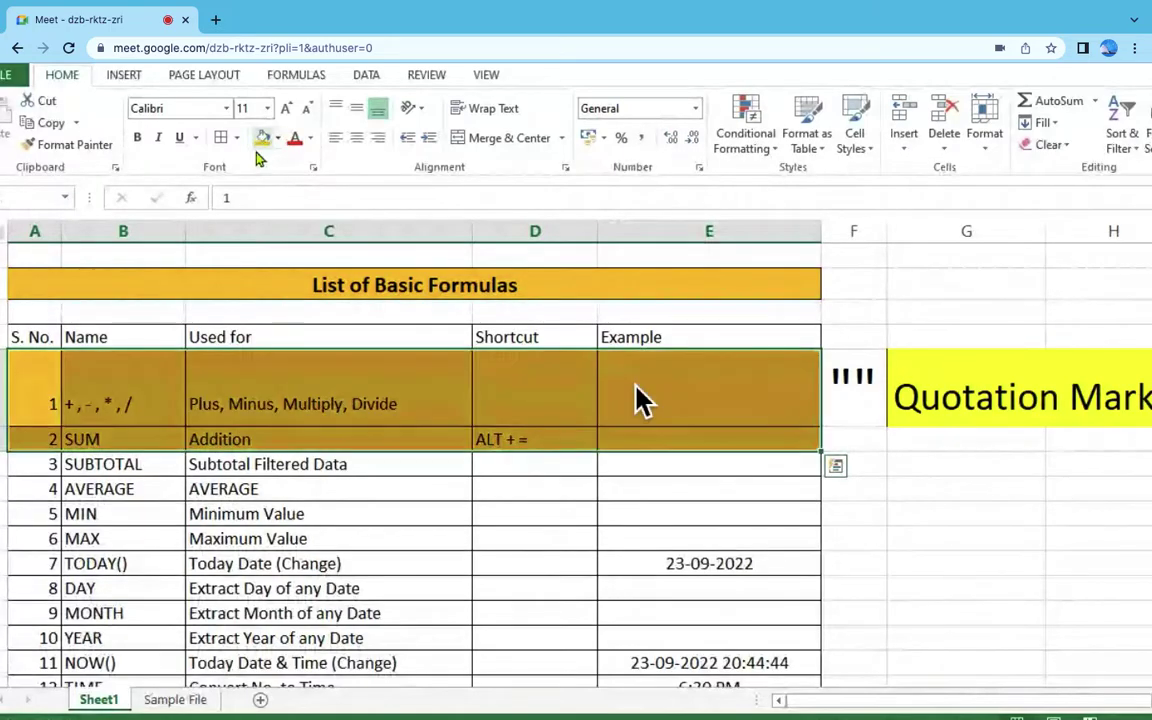
Step: Locate SUBTOTAL in the formula list, return to the BRS workbook and inspect the formula in the Sale total cell
scroll(90, 493, down, 1)
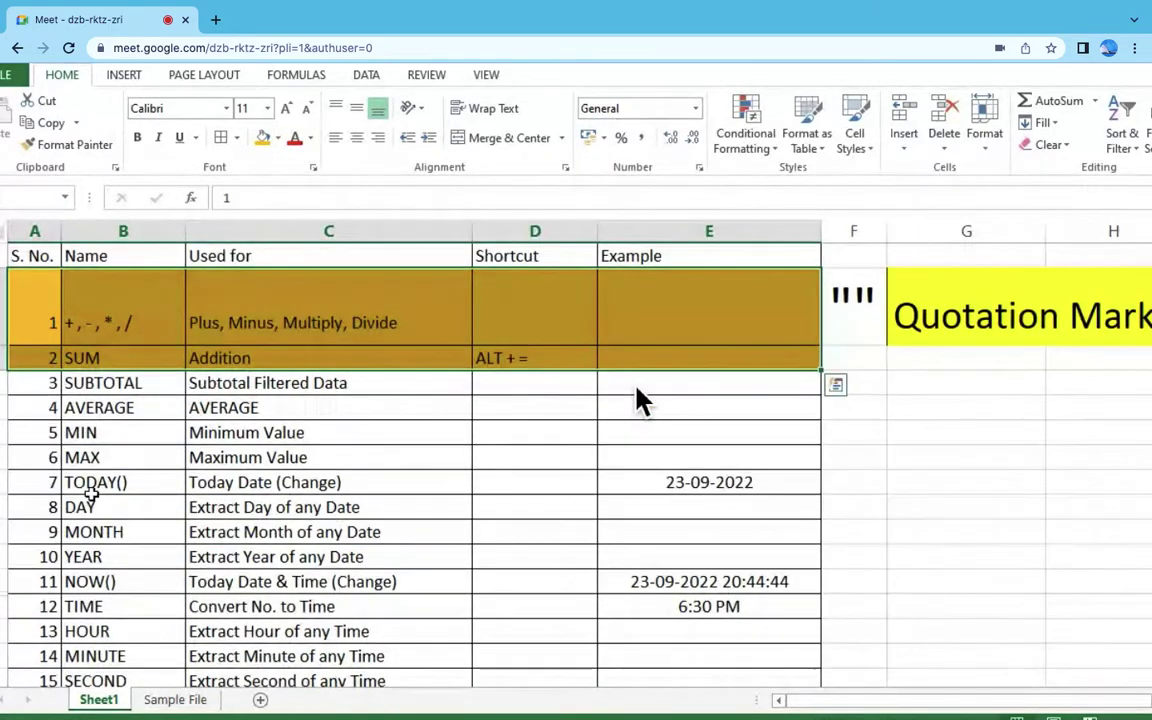
click(105, 385)
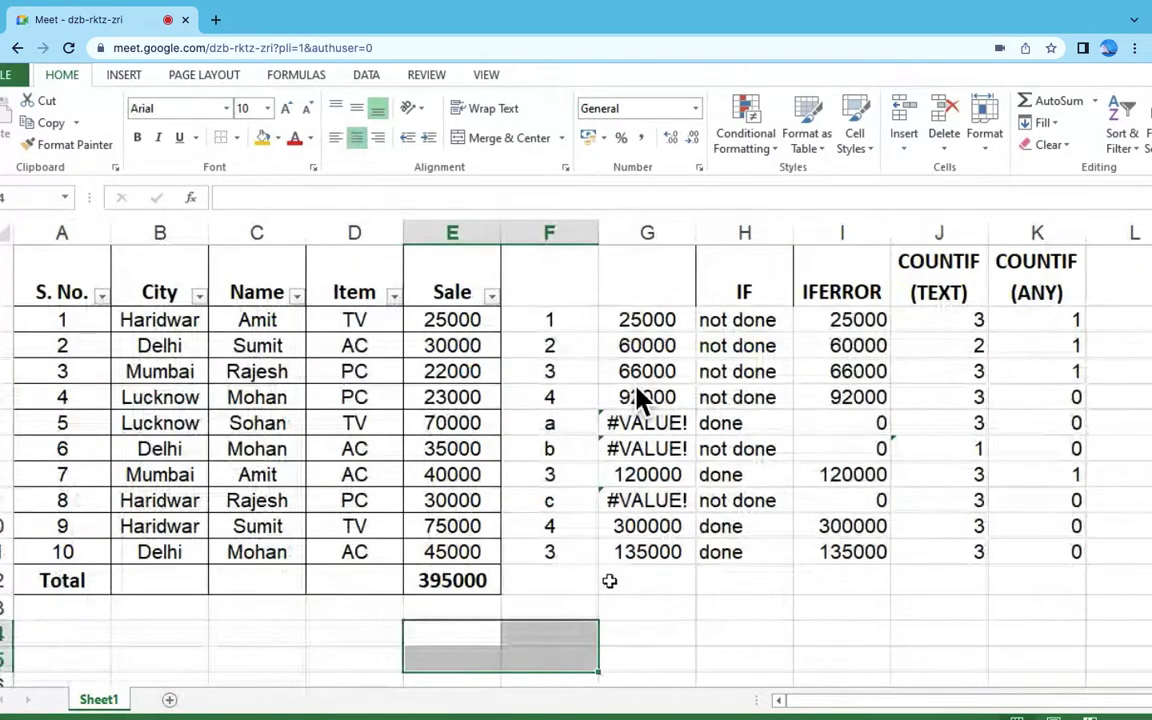
click(609, 581)
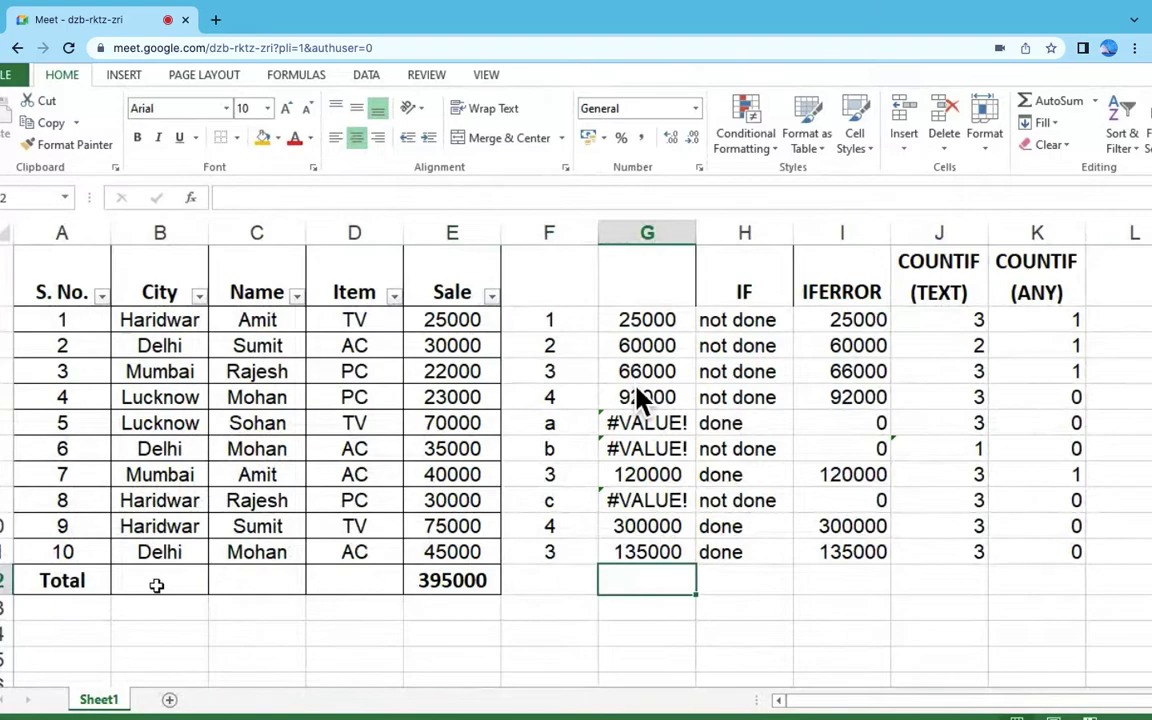
click(430, 583)
double_click(432, 583)
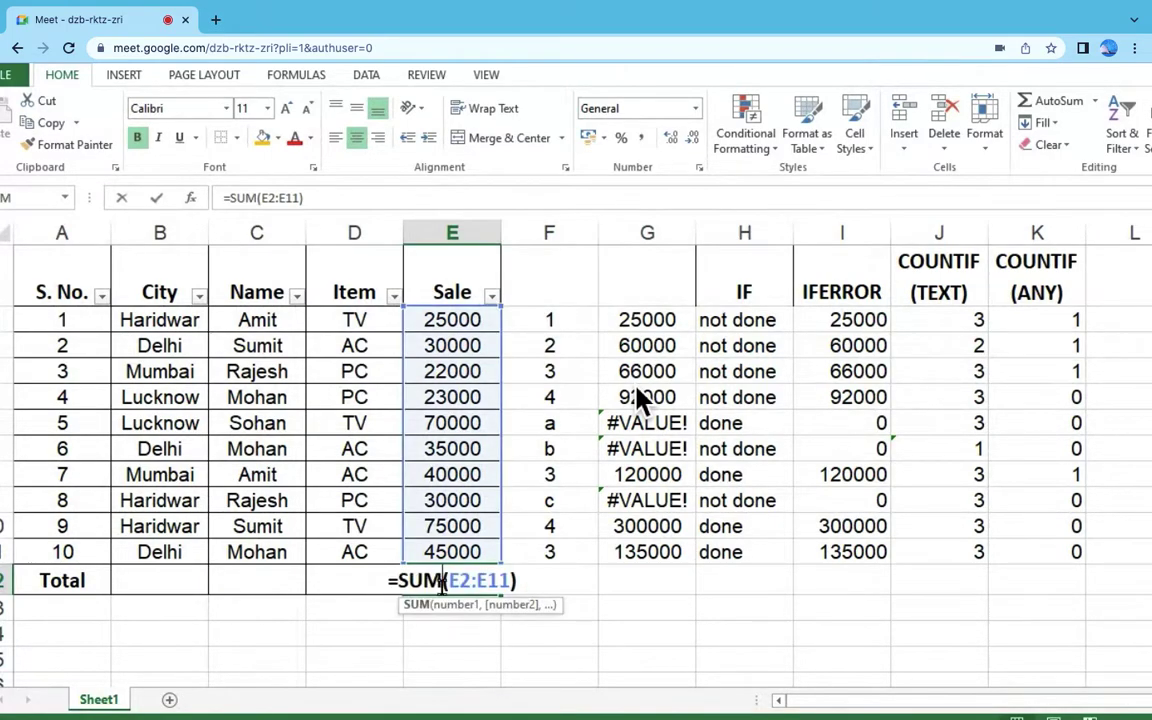
key(Return)
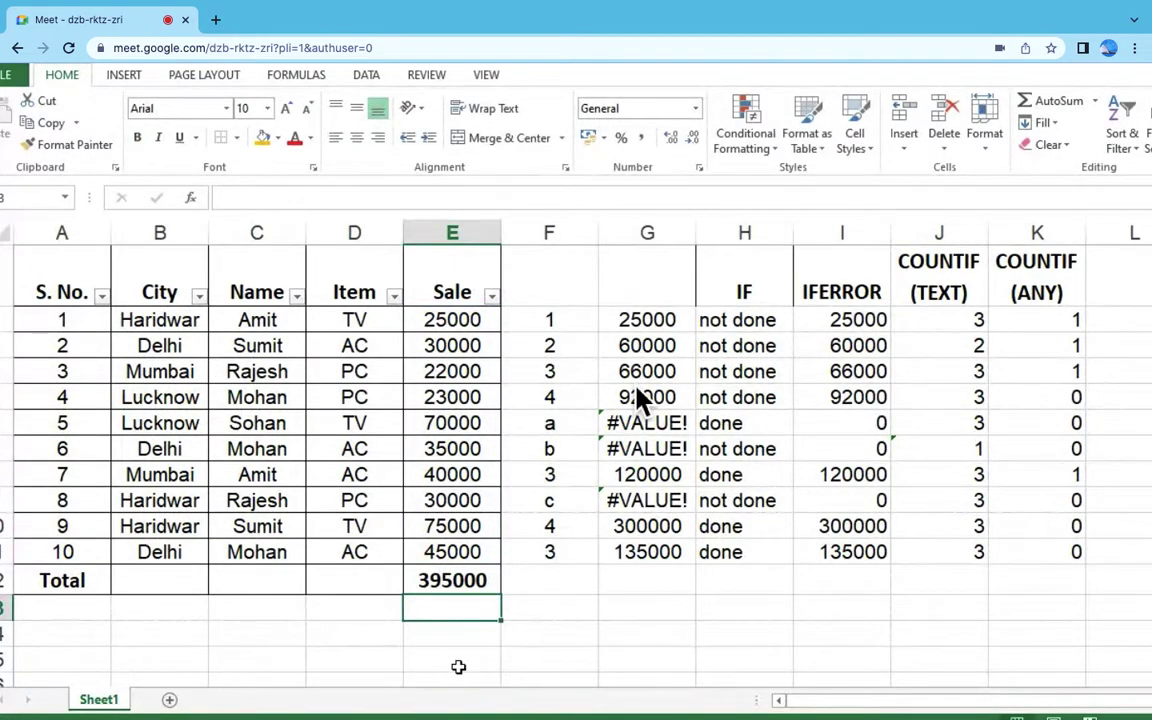
click(455, 631)
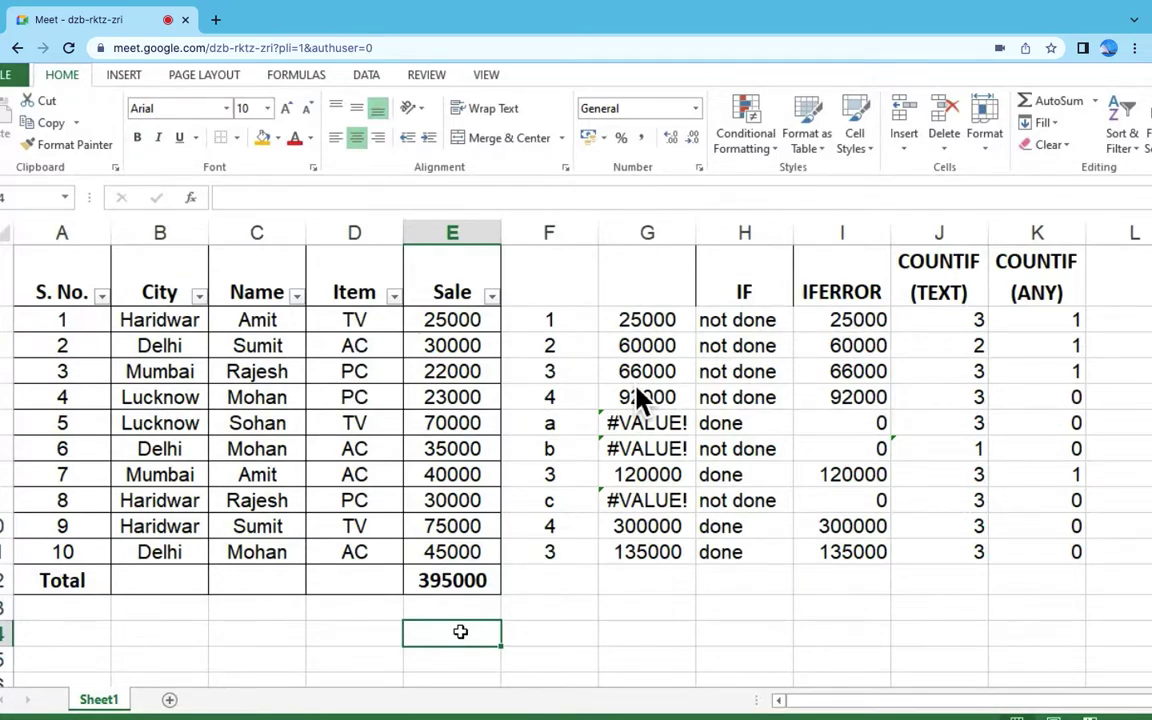
click(549, 580)
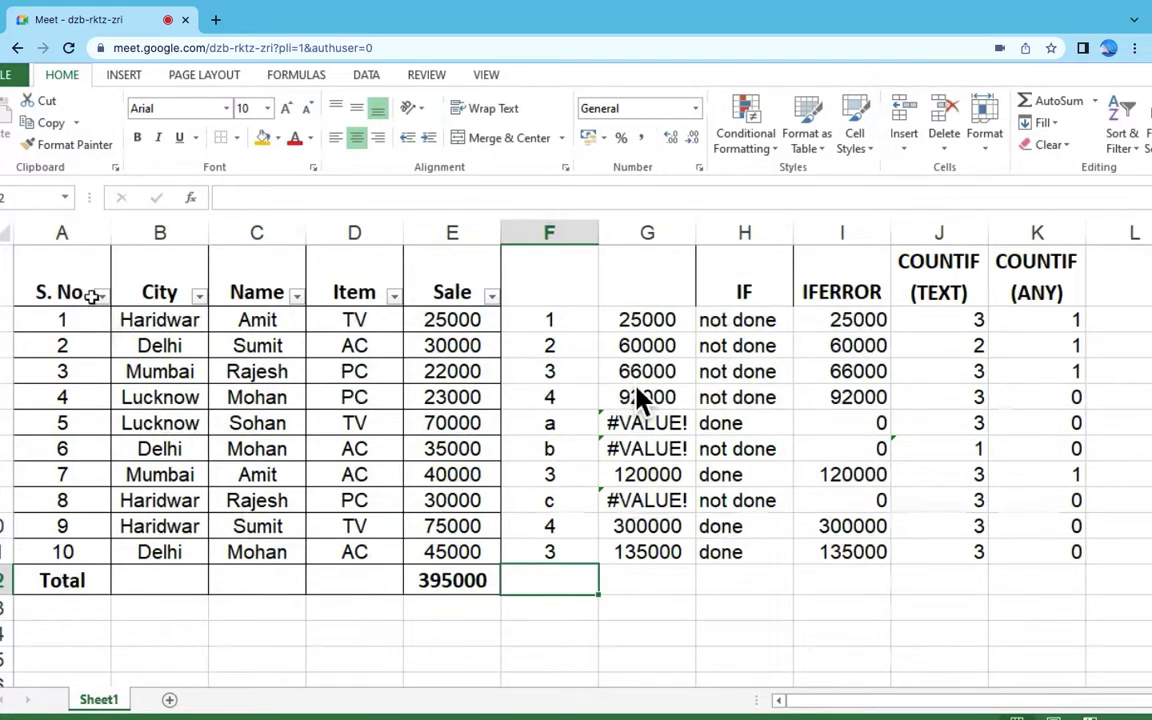
Step: Filter the sales table's Name column to show only the first name in the filter list
drag(72, 265, 476, 581)
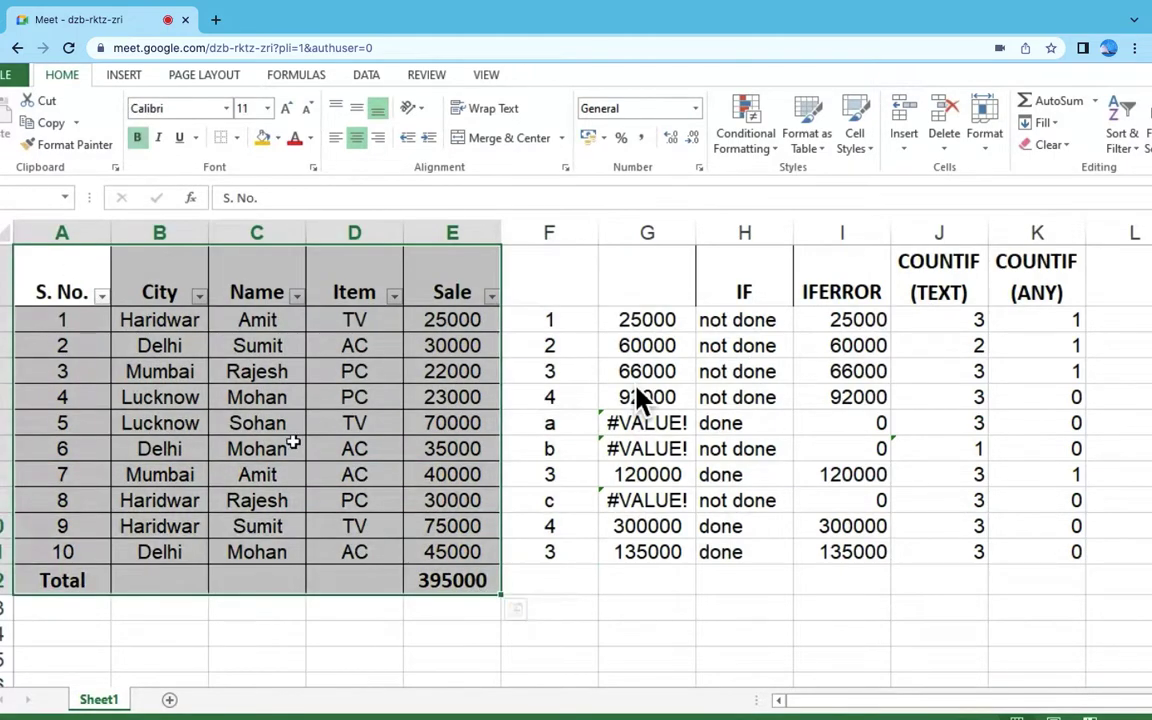
click(296, 295)
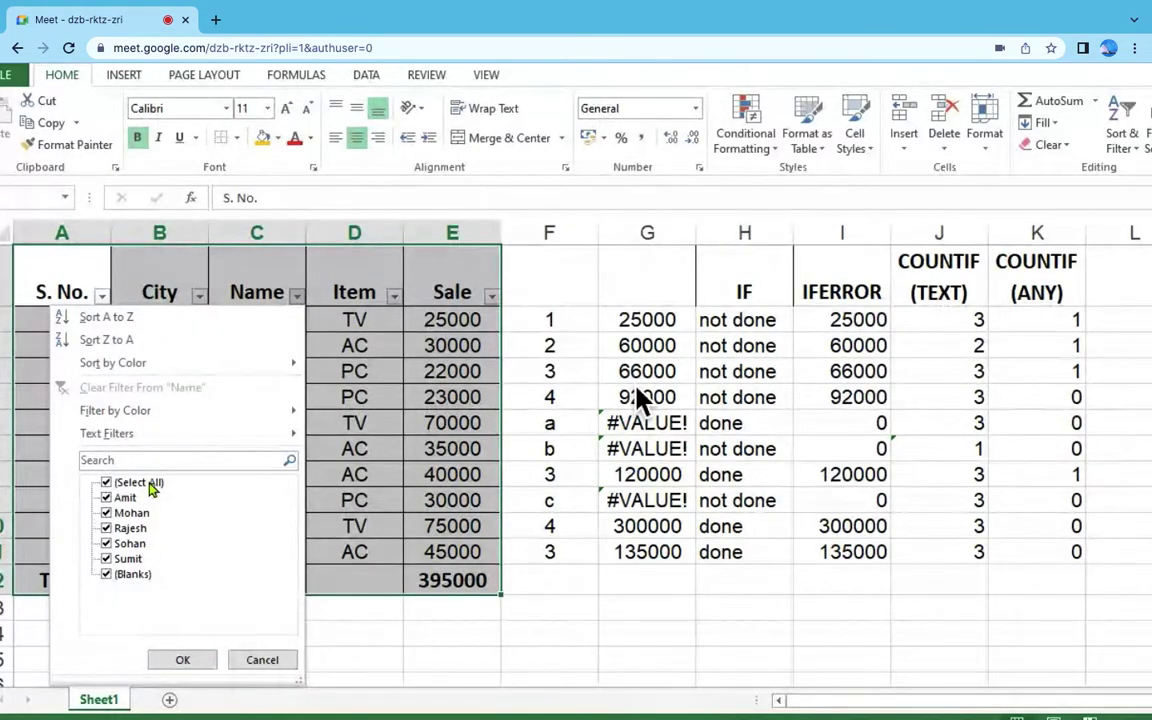
click(150, 484)
click(123, 497)
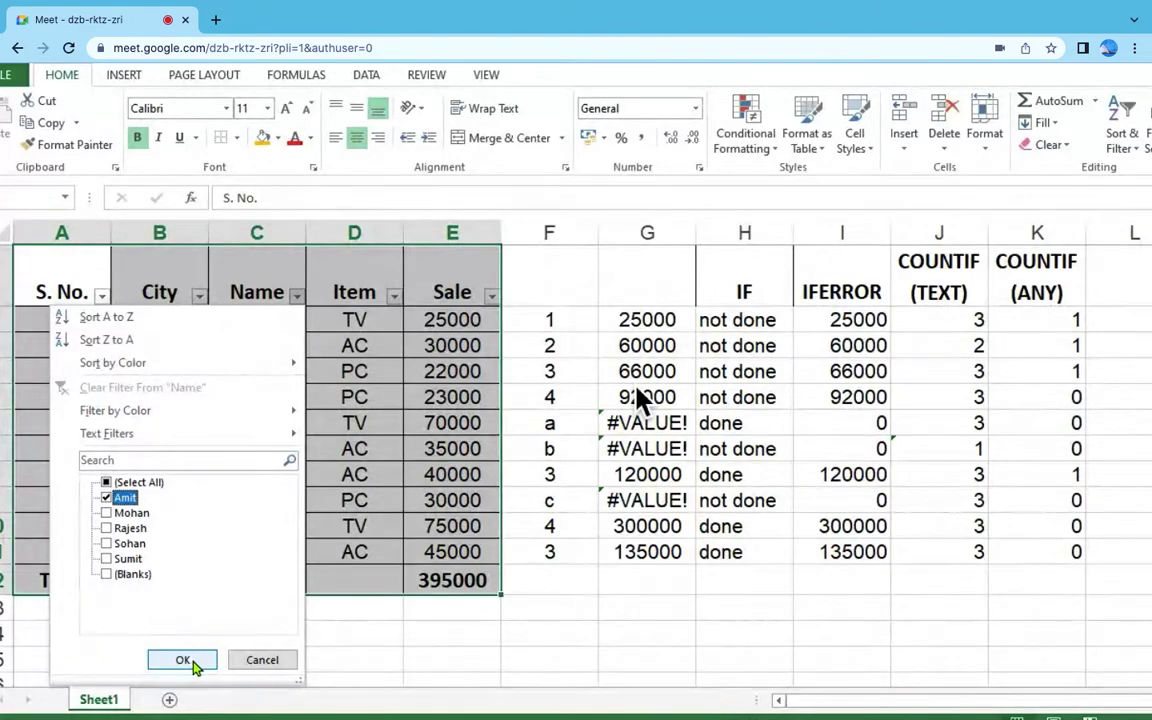
click(185, 661)
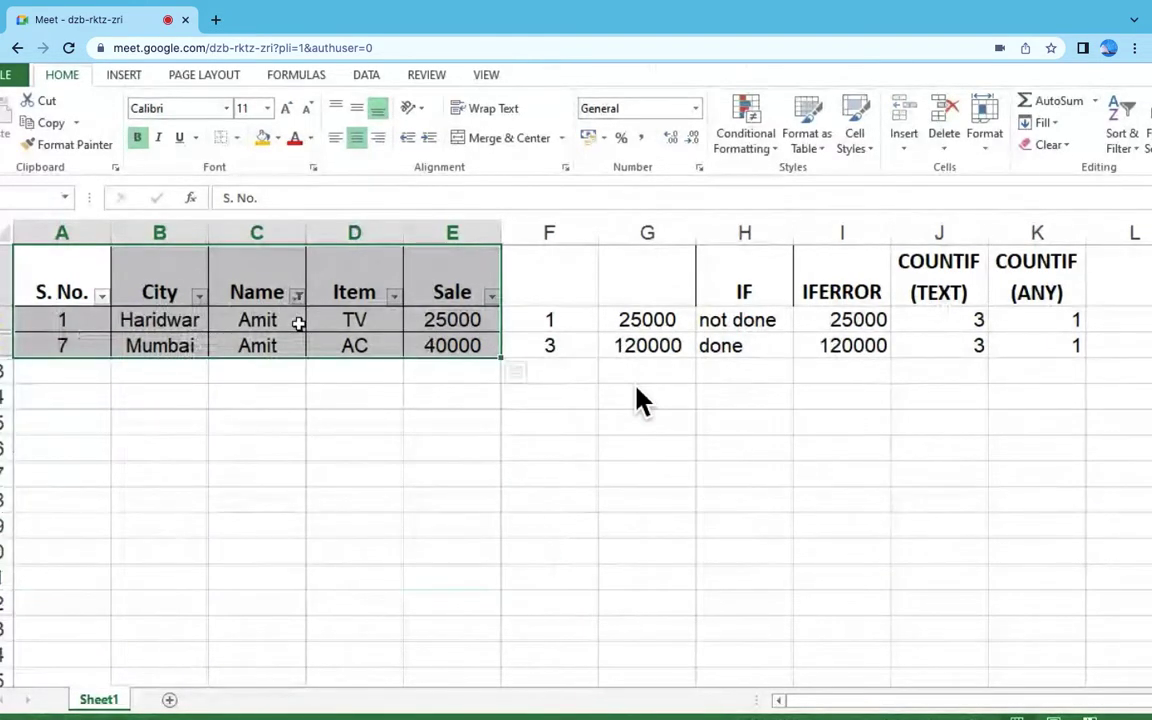
Step: Use AutoSum in cell E15 to enter =SUBTOTAL(9,E2:E8) for the filtered sales and inspect the formula
click(458, 422)
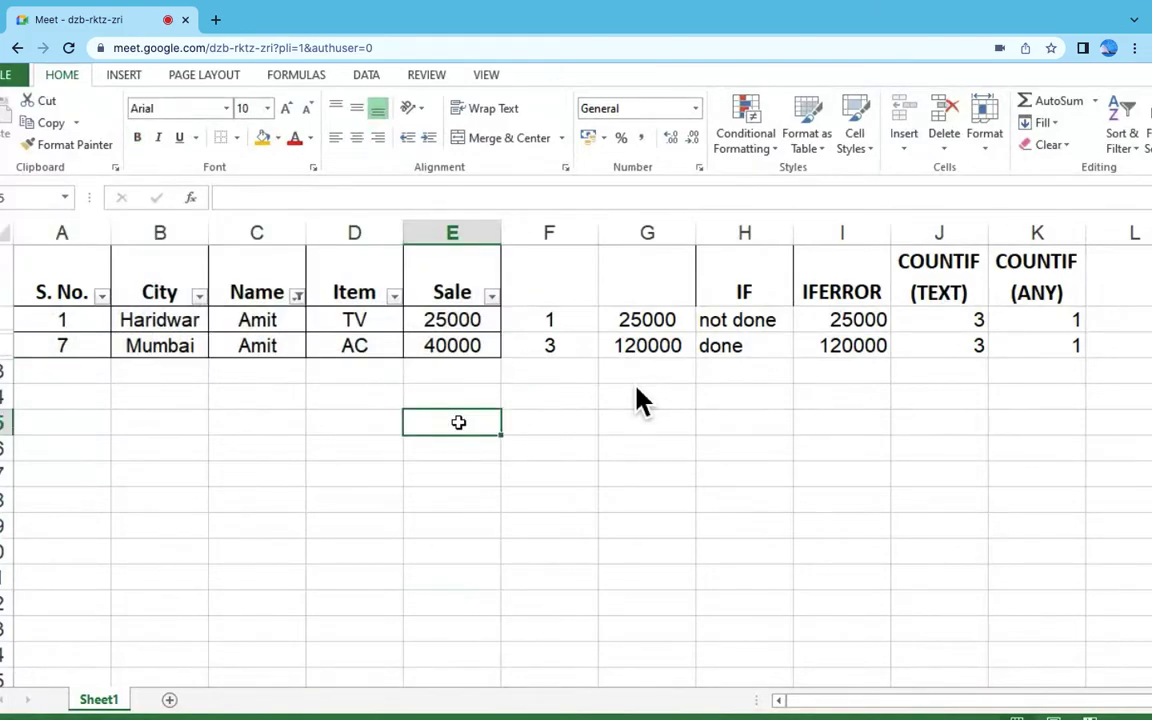
key(alt+equal)
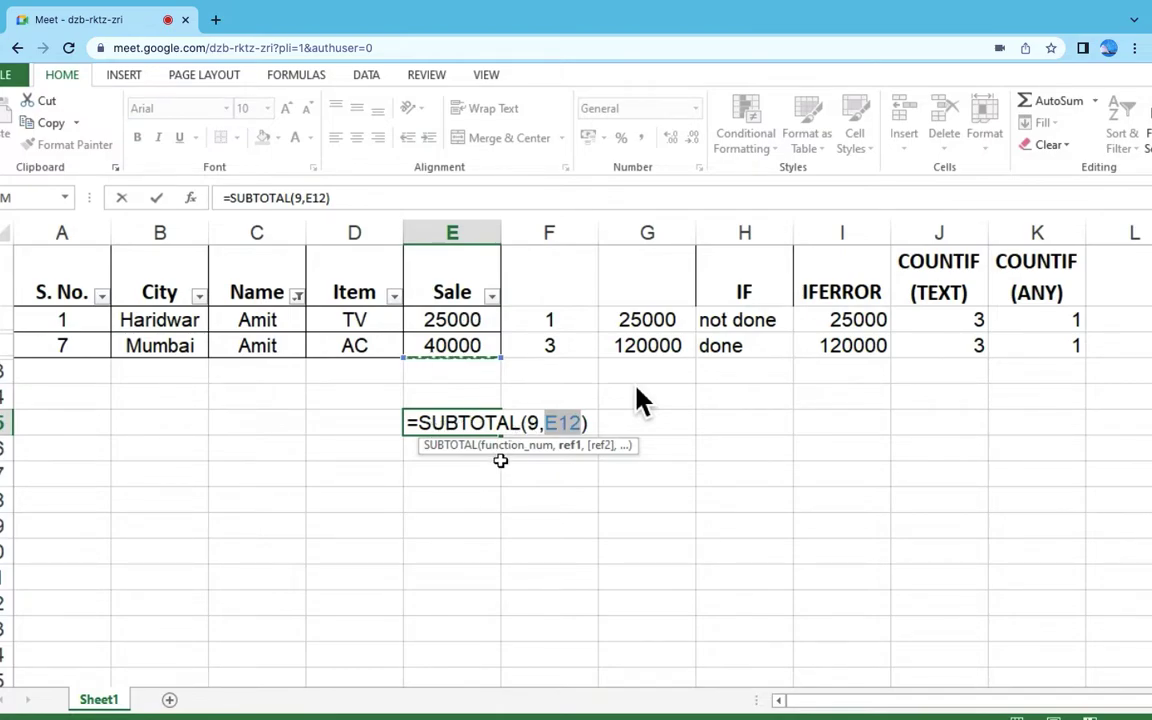
drag(481, 316, 476, 340)
key(Return)
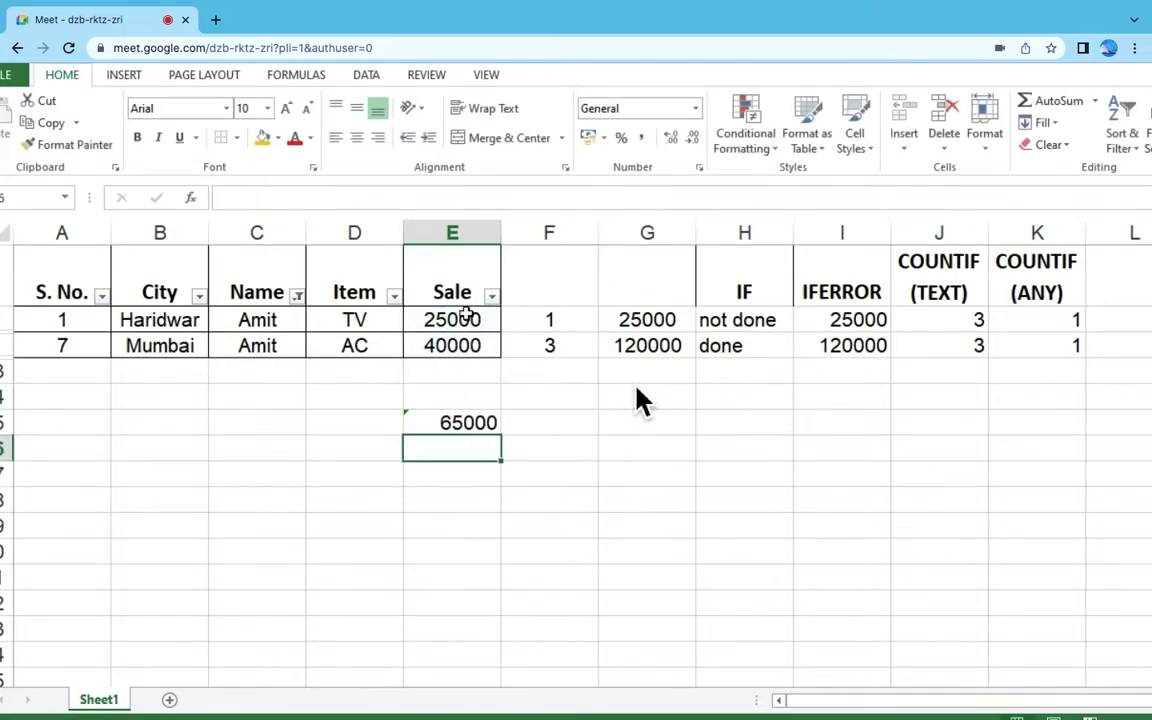
click(455, 318)
click(458, 424)
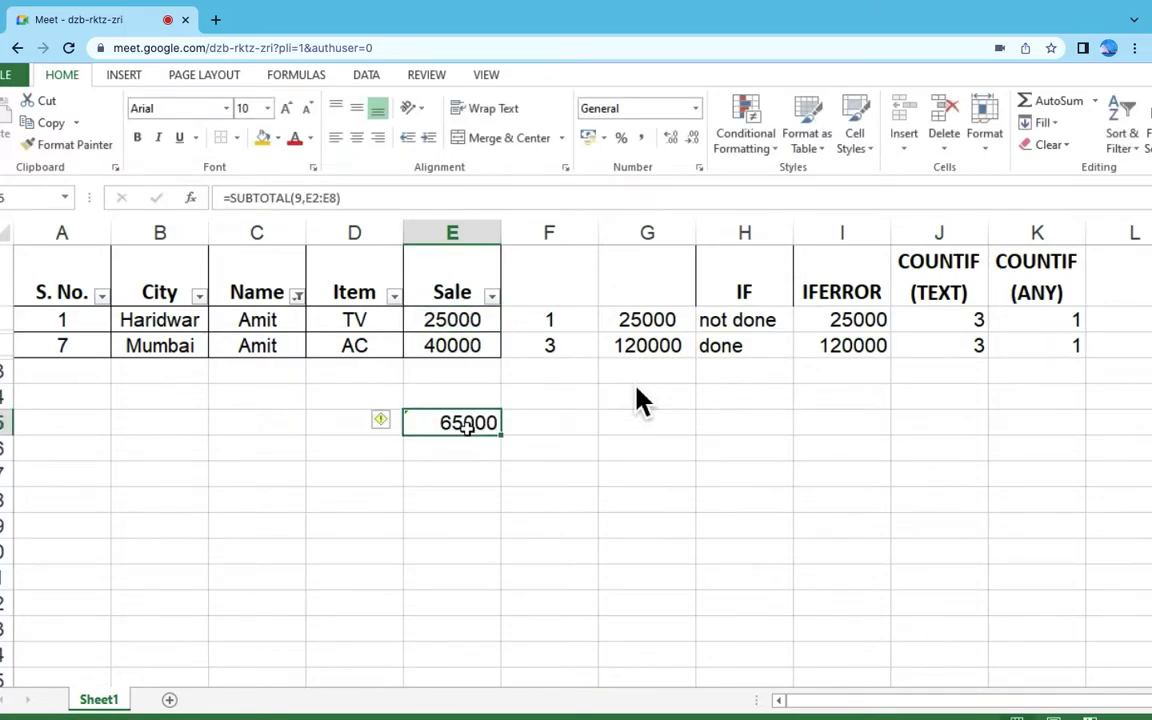
Step: Clear the table's filter, then check the range of the subtotal formula in E15 and delete it
click(1123, 135)
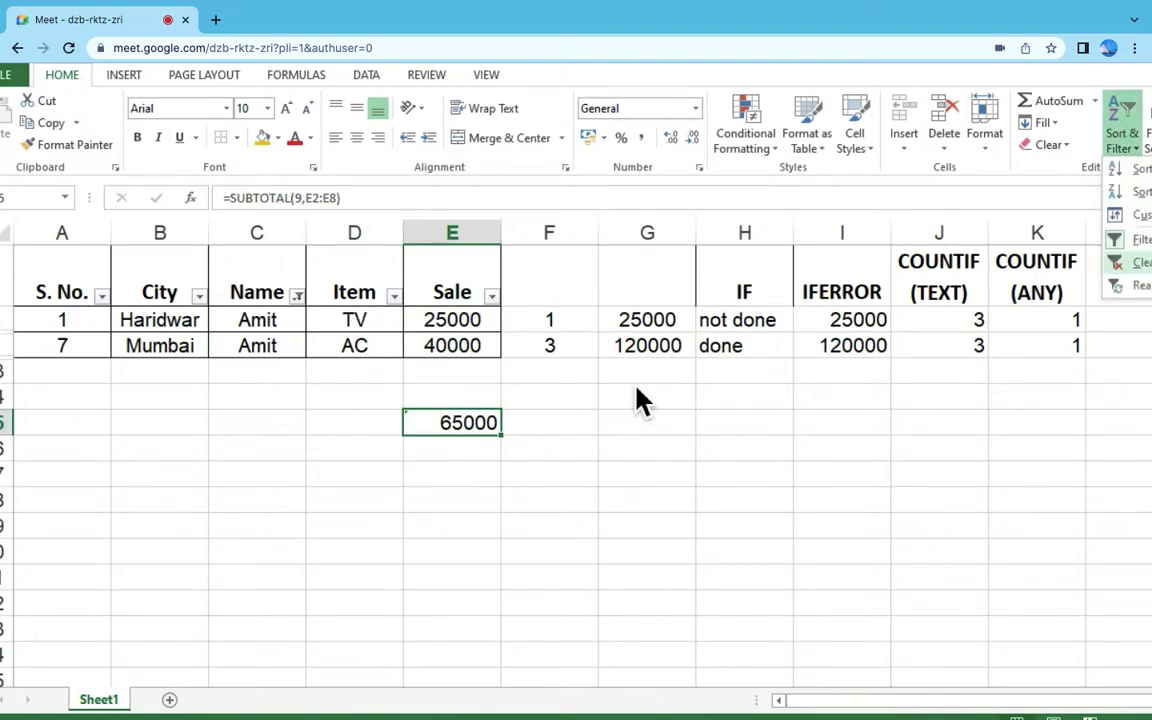
click(1140, 262)
double_click(485, 660)
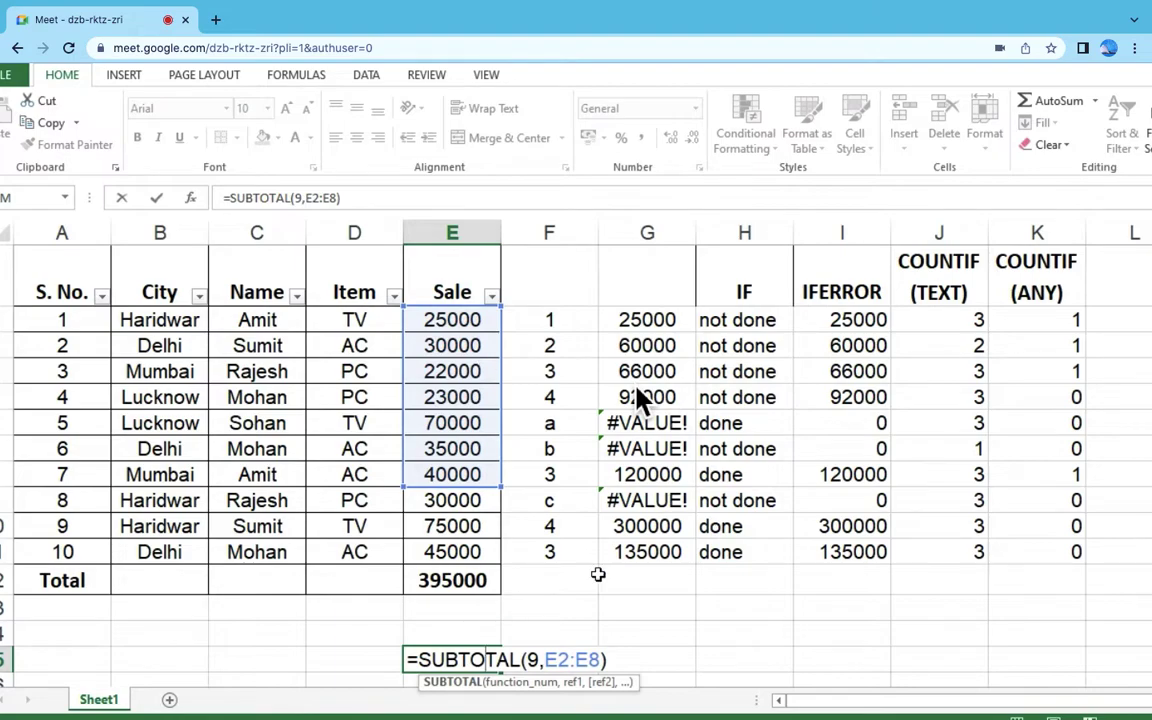
scroll(515, 590, down, 1)
key(ctrl+Return)
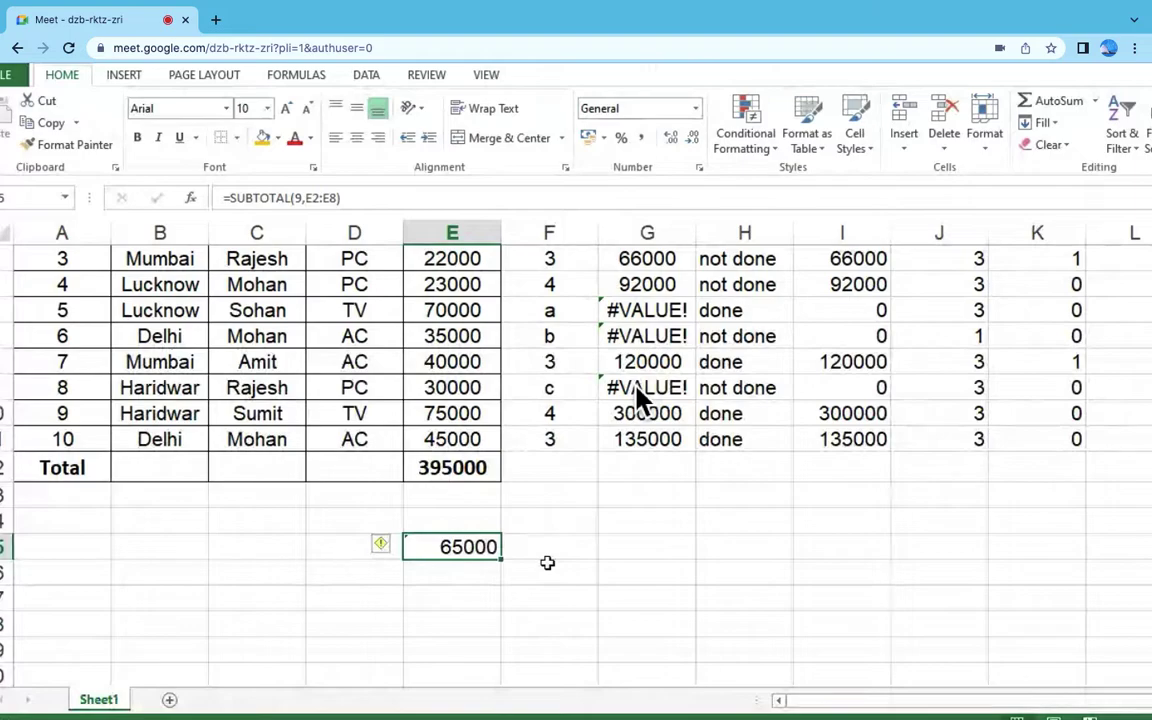
scroll(547, 563, up, 1)
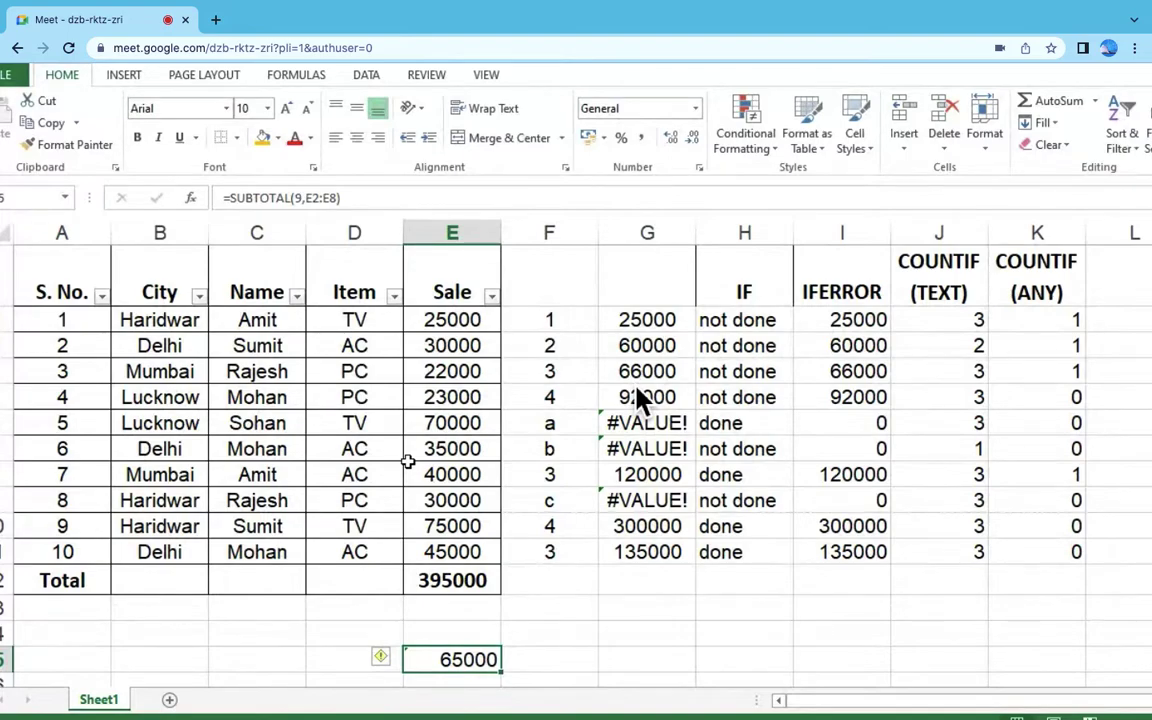
key(Delete)
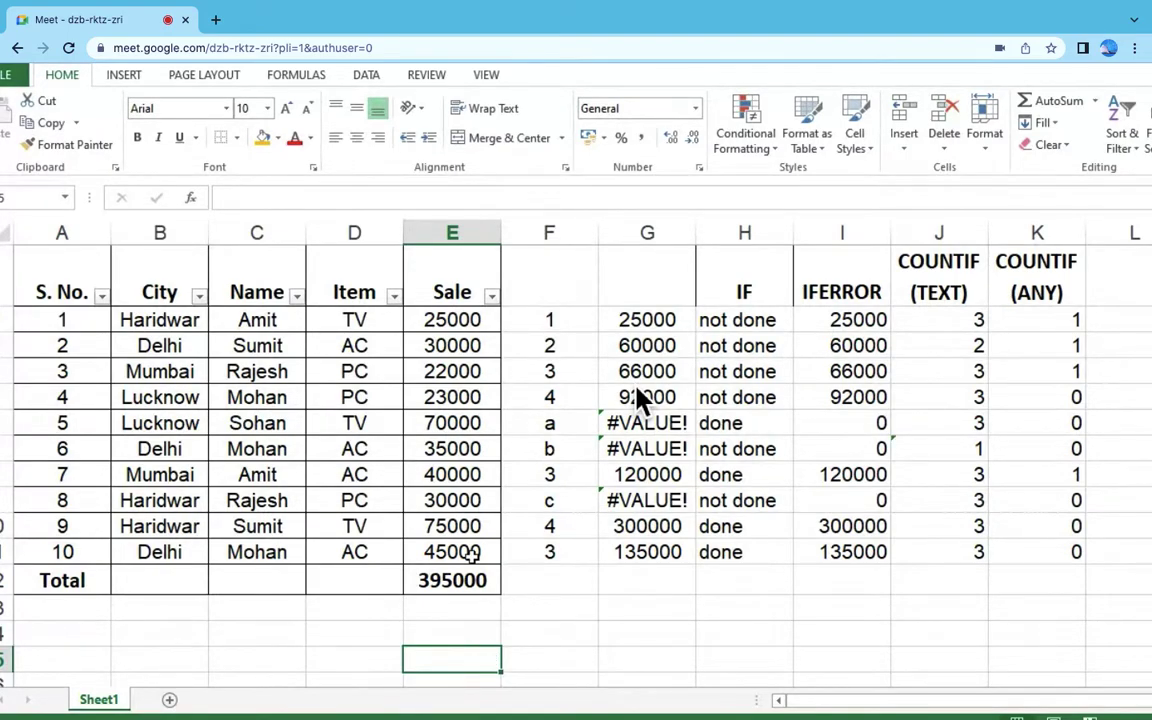
Step: Filter the sales table's Name column to show only the second name in the filter list
click(297, 294)
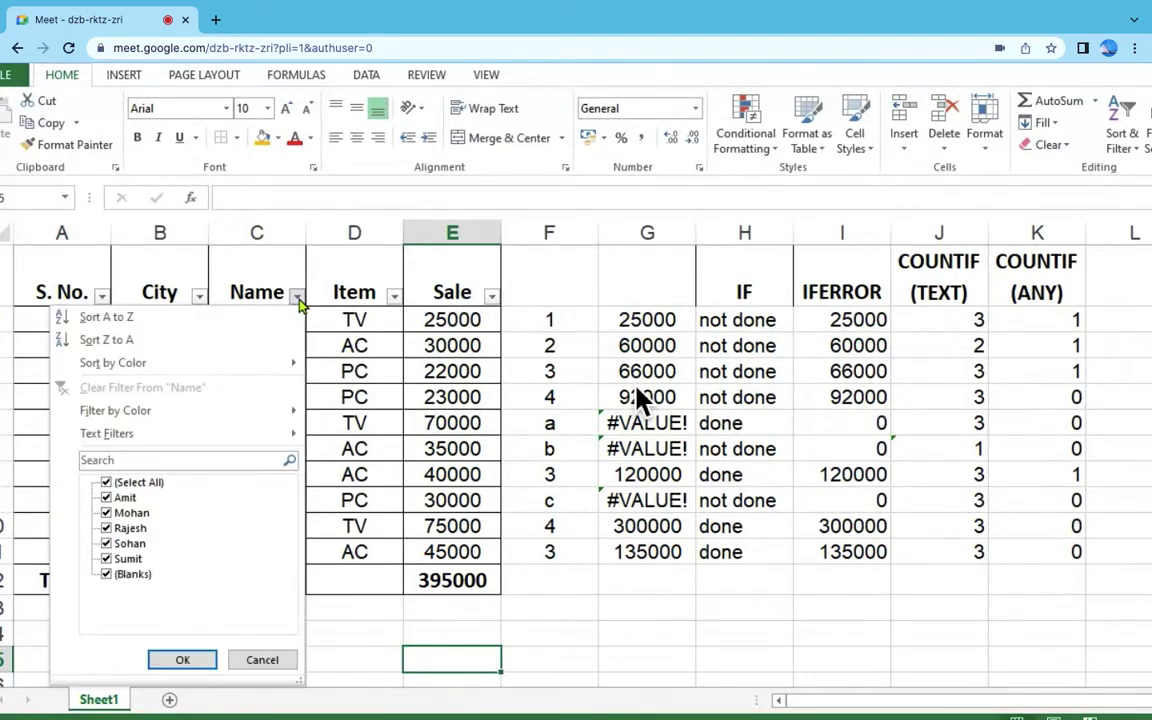
click(140, 482)
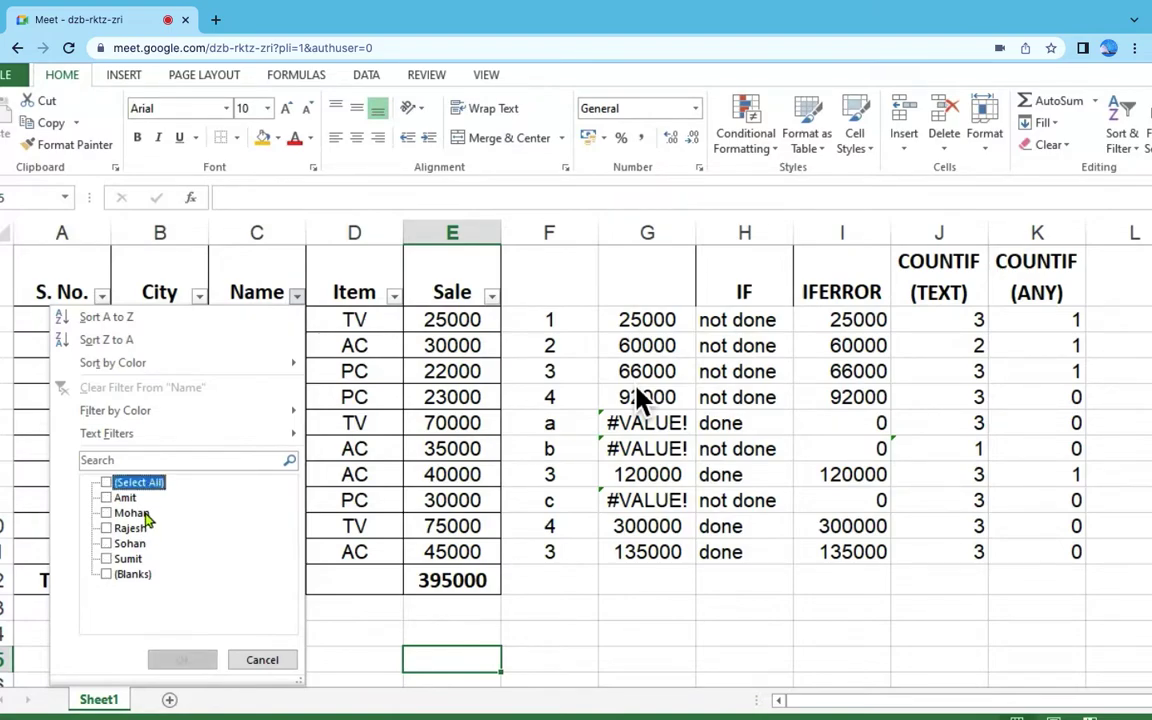
click(145, 515)
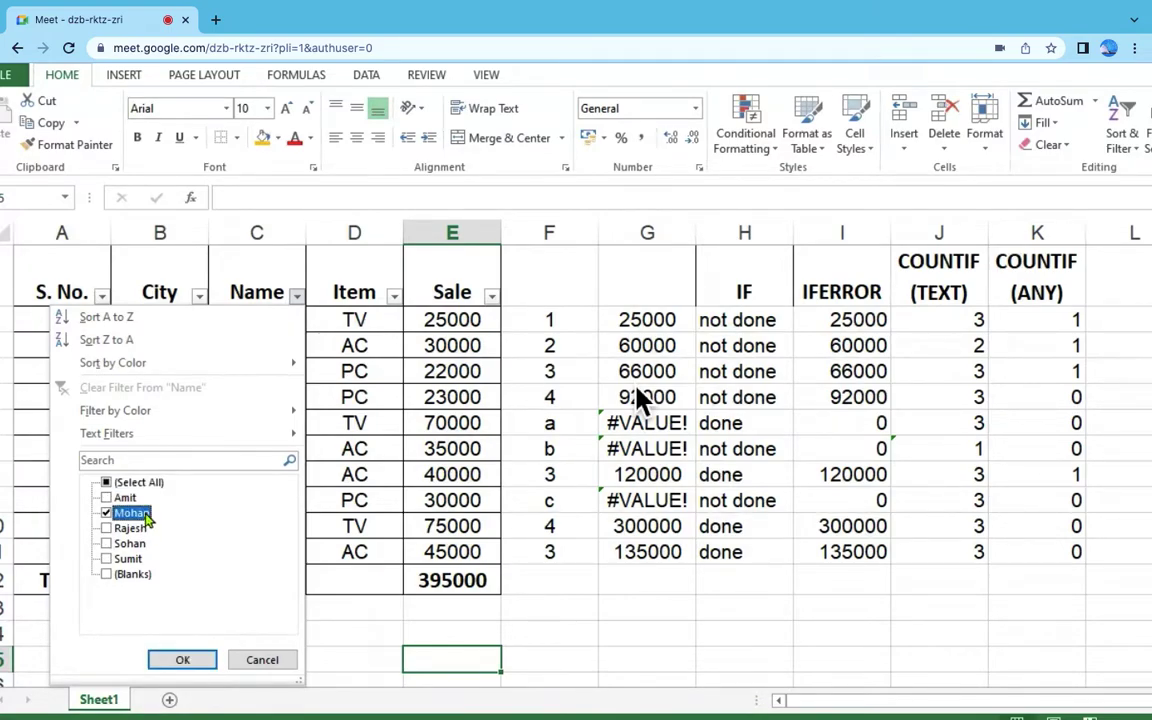
click(180, 657)
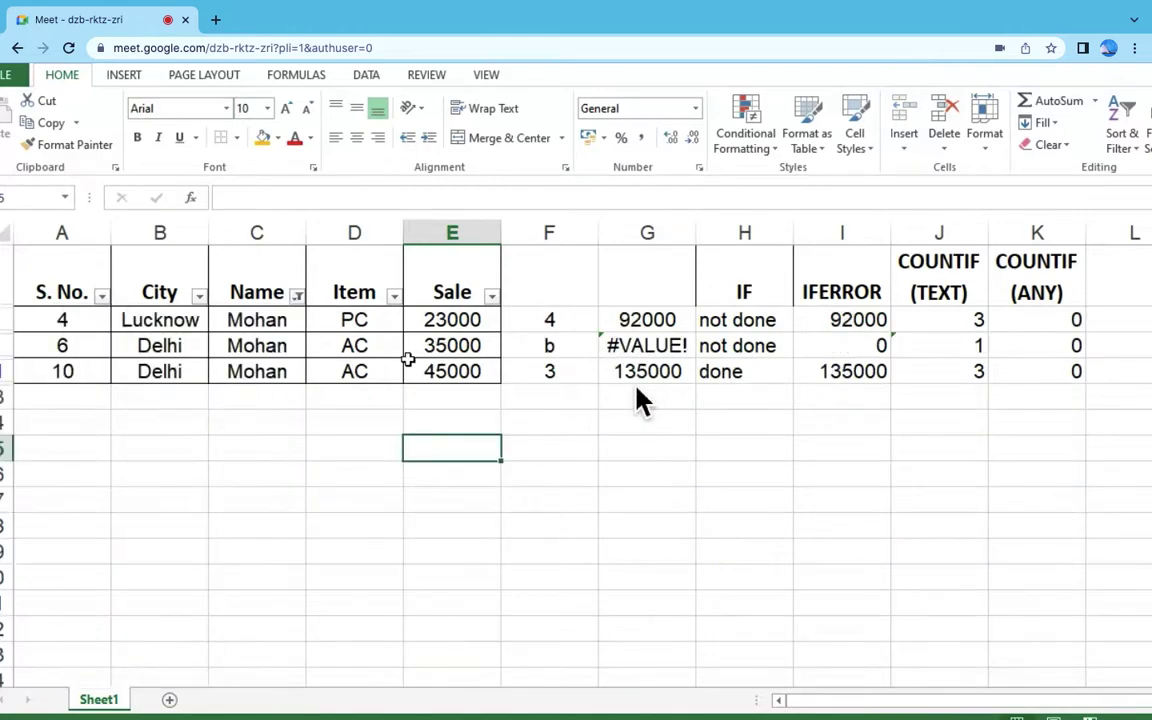
Step: Add up the three visible Sale values in cell E15 with the formula +E5+E7+E11
click(451, 320)
click(451, 345)
click(451, 378)
click(455, 442)
text(+)
click(445, 320)
text(+)
click(462, 344)
text(+)
click(466, 372)
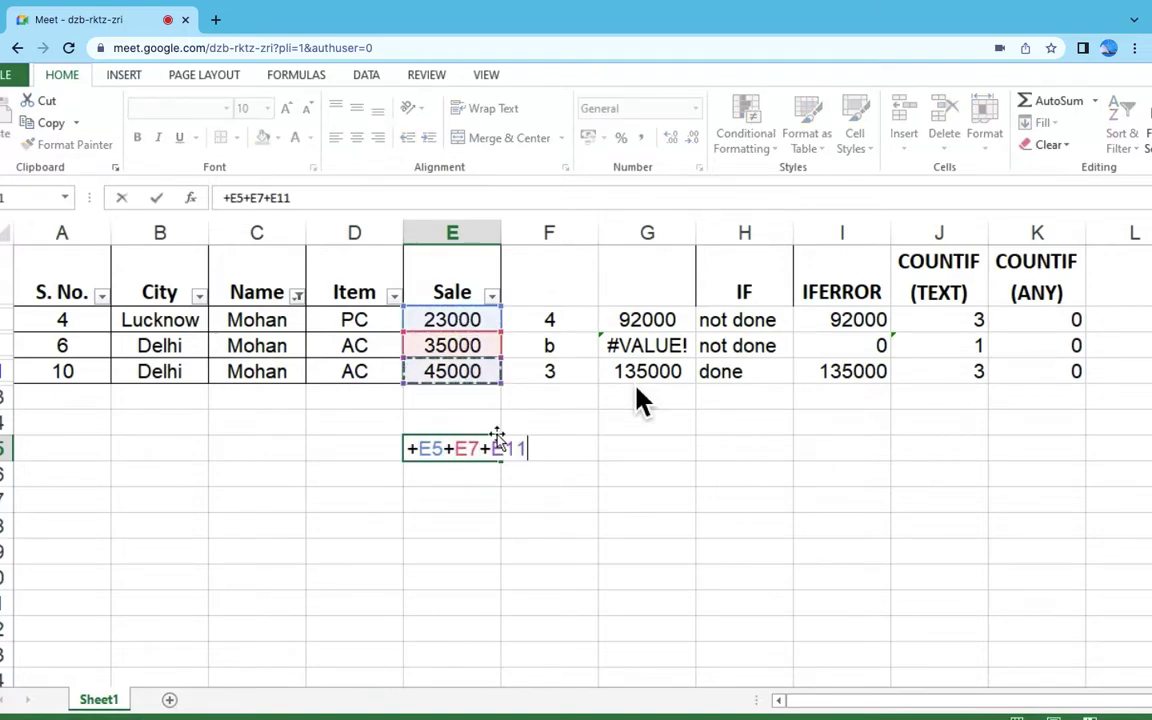
key(Return)
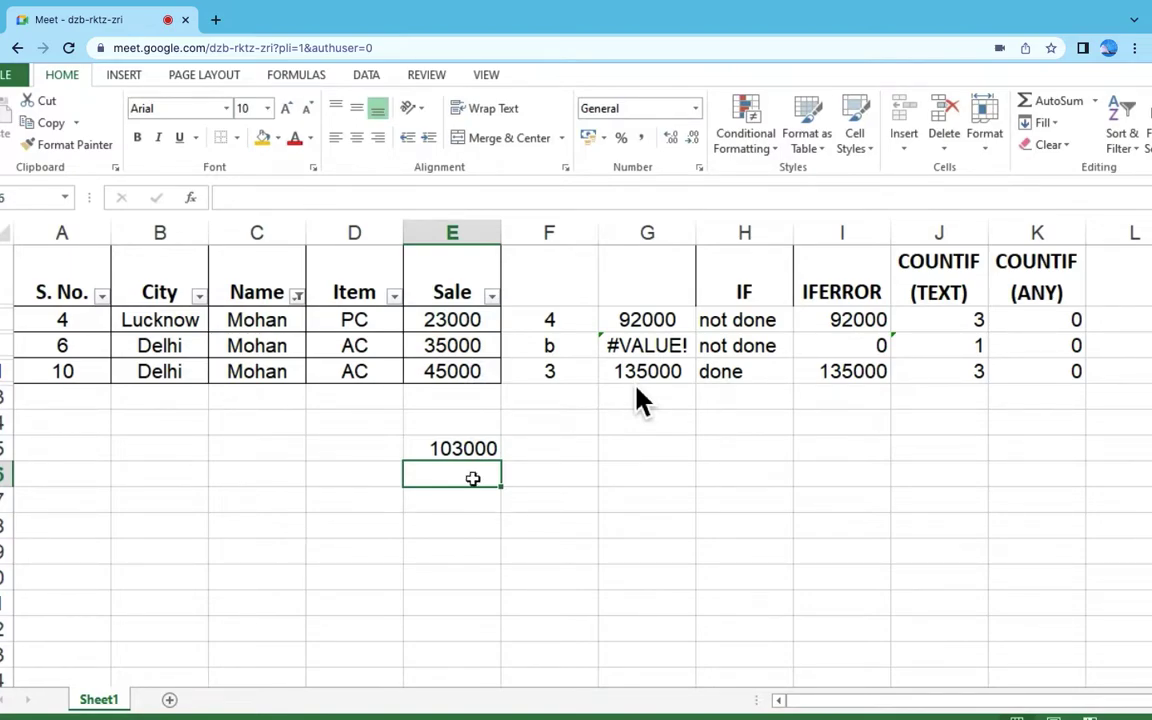
Step: Enter +SUBTOTAL(9,E5:E11) in cell E16 to sum the filtered Sale values
text(+)
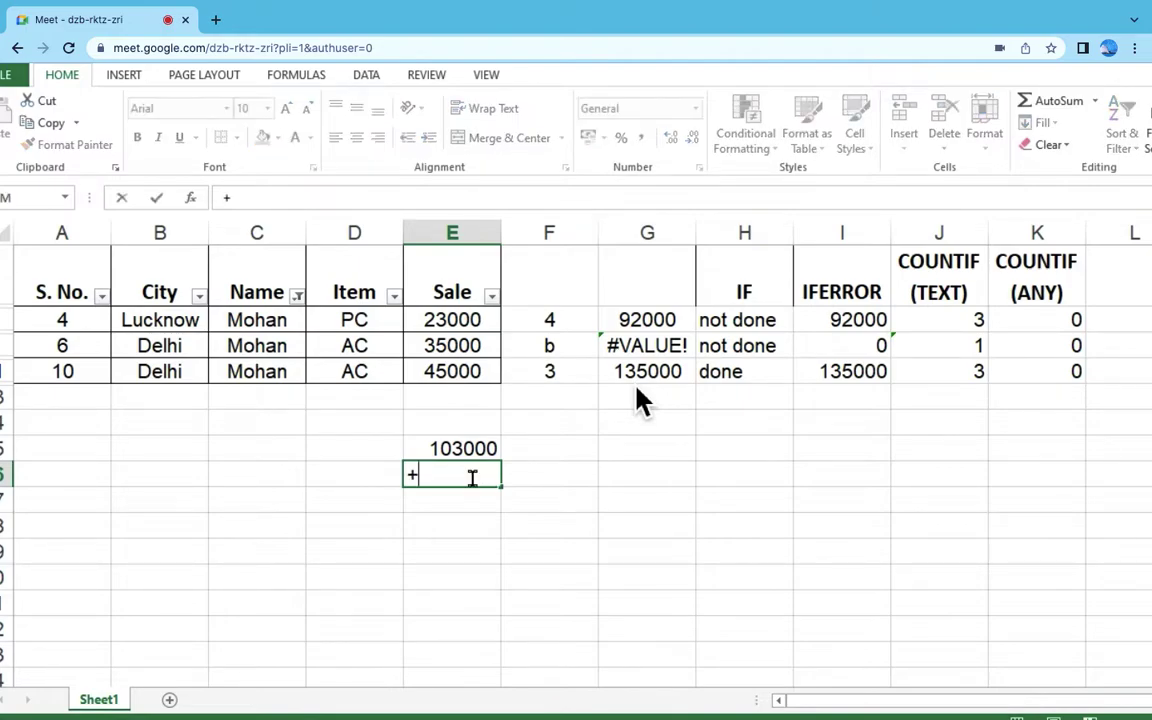
text(sub)
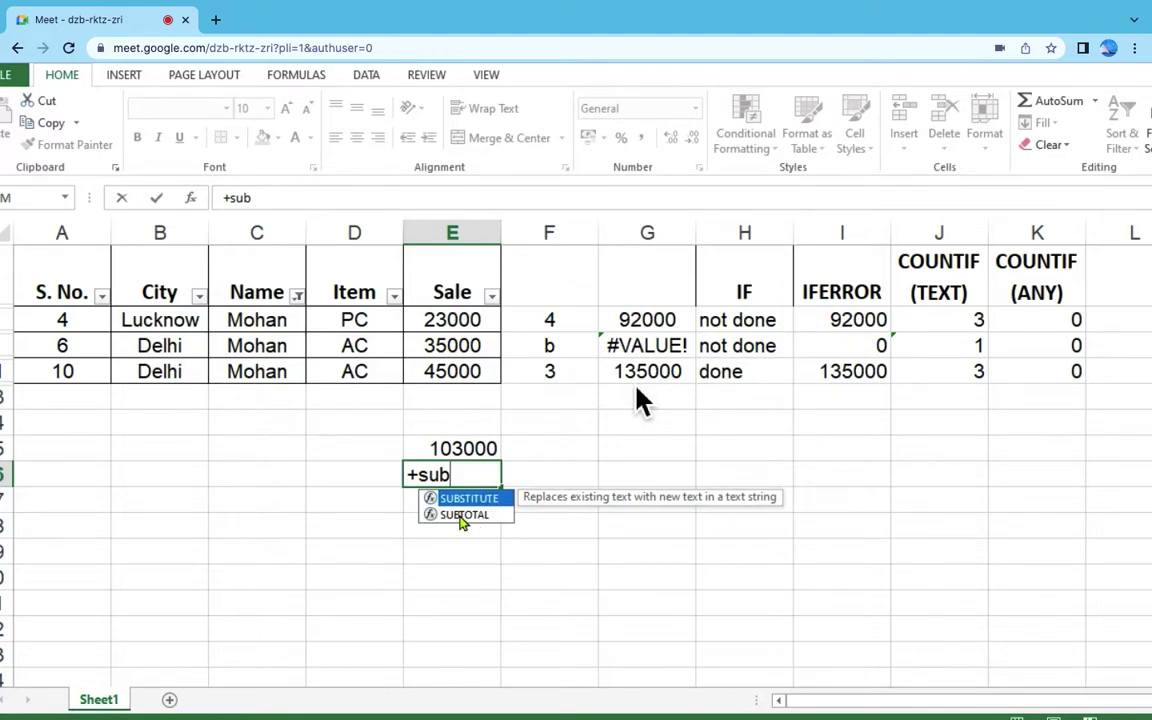
double_click(462, 516)
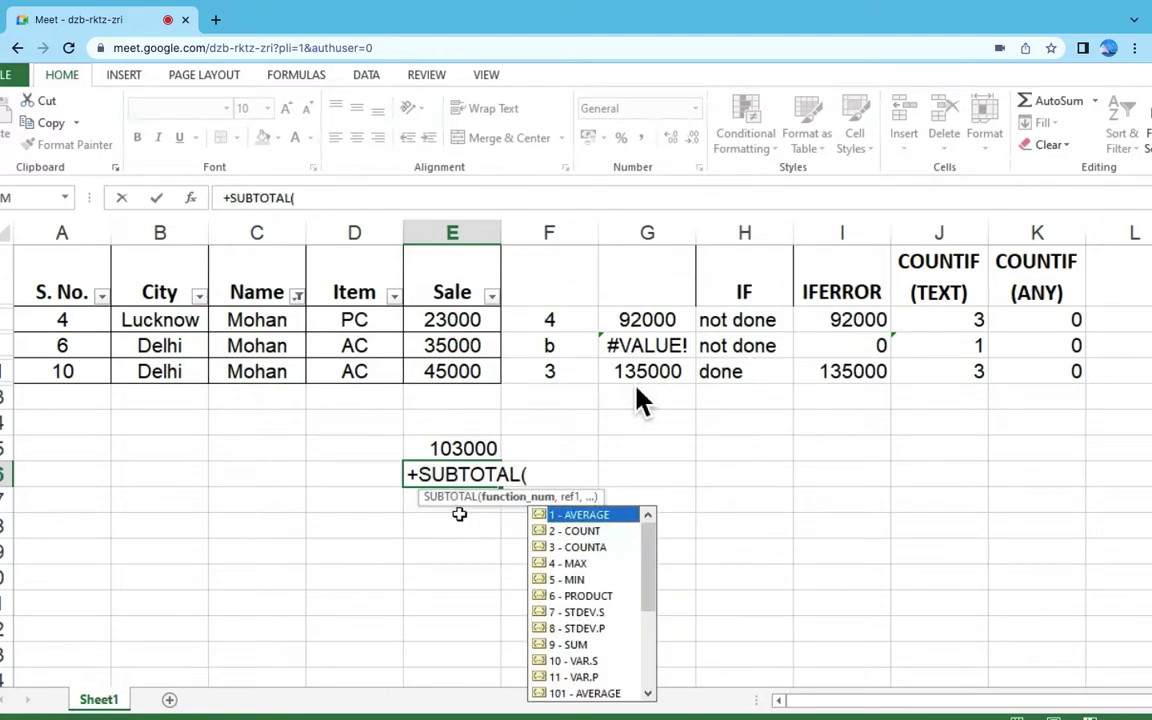
mouse_move(650, 560)
mouse_down()
mouse_move(650, 648)
mouse_move(652, 547)
mouse_up()
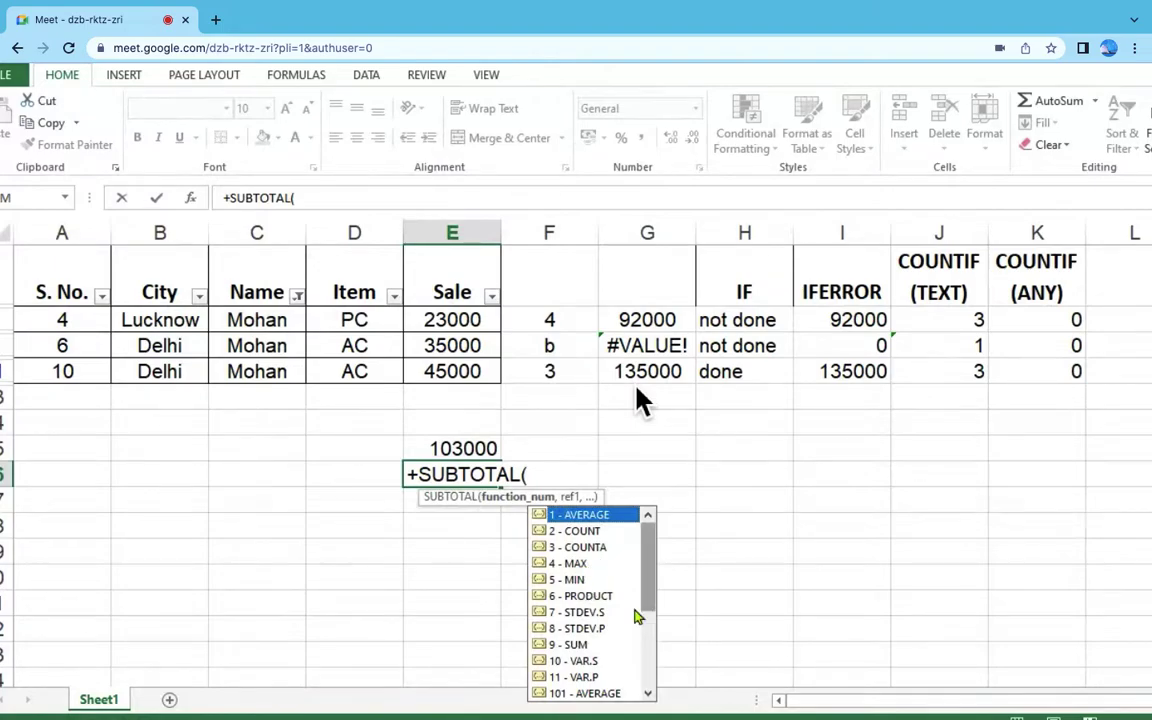
drag(646, 601, 647, 612)
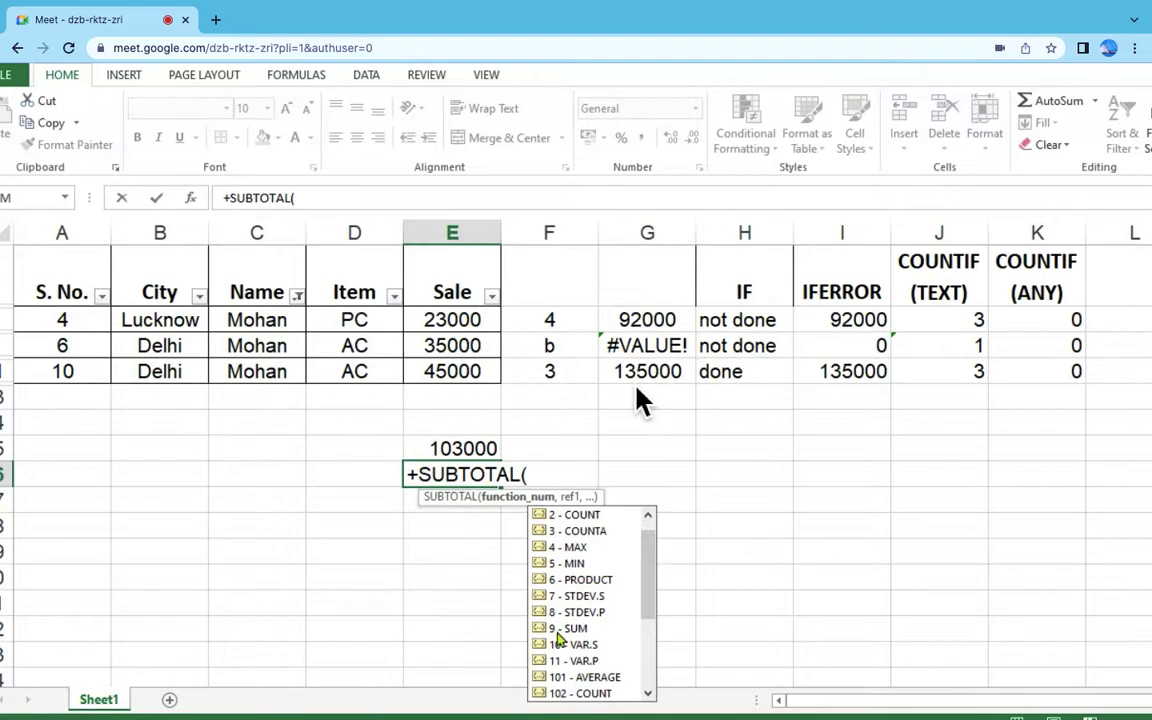
click(538, 472)
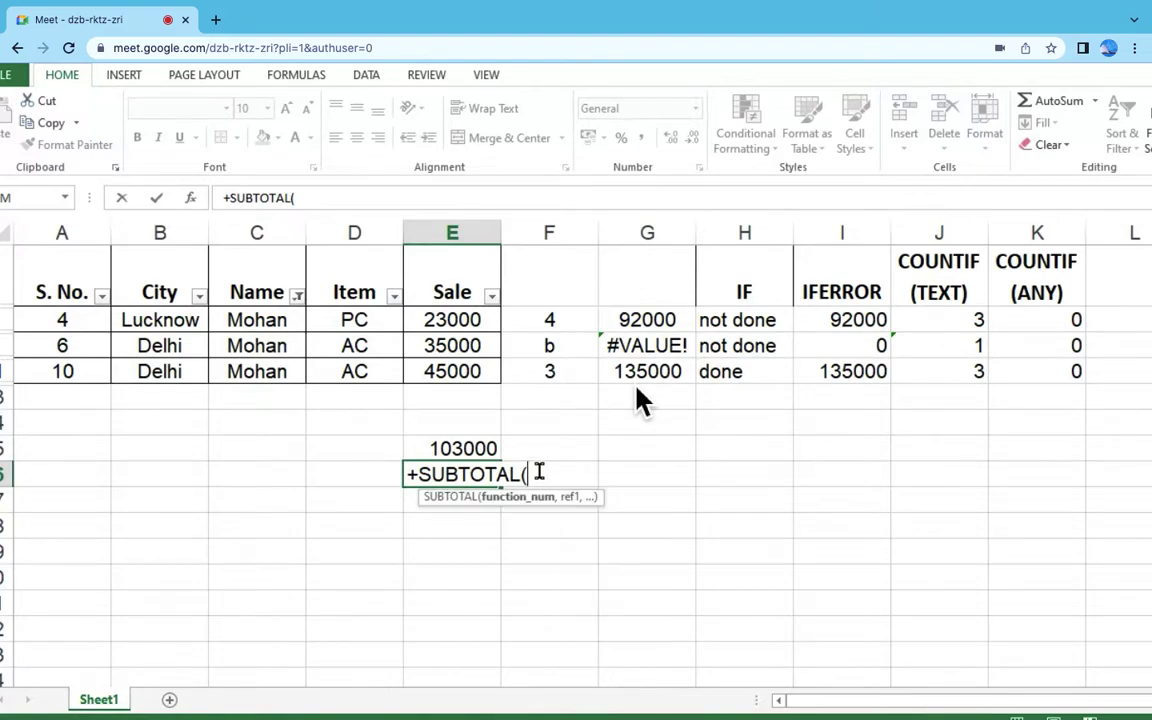
text(9)
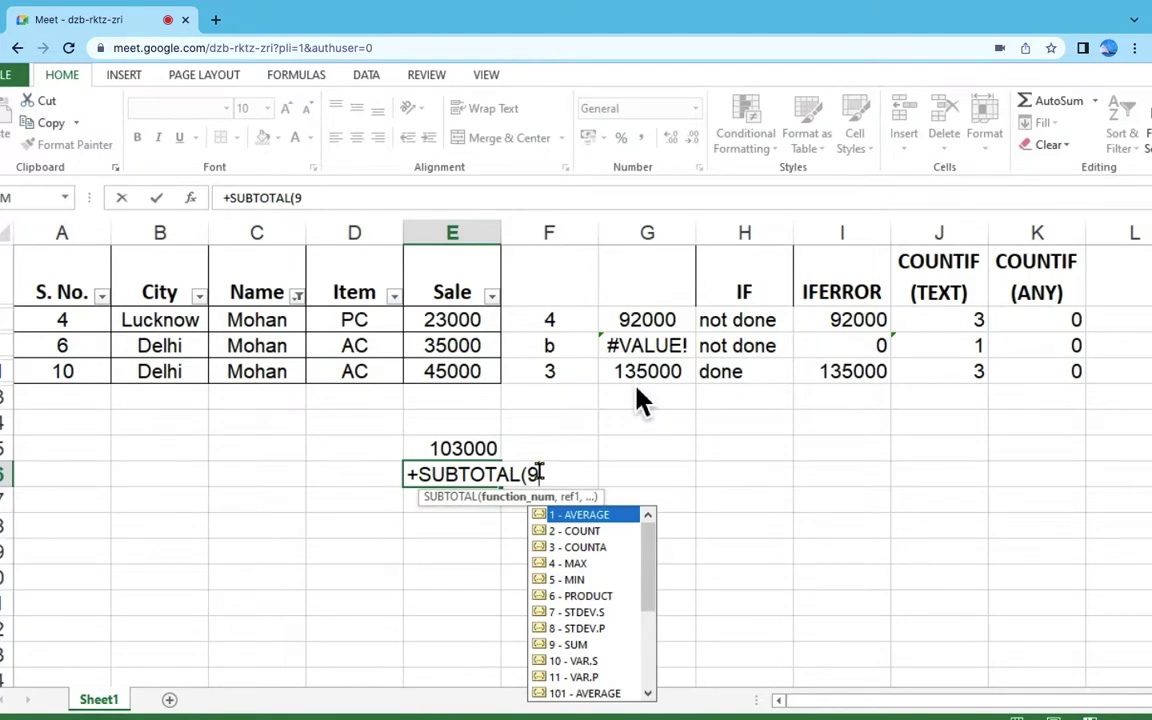
text(,)
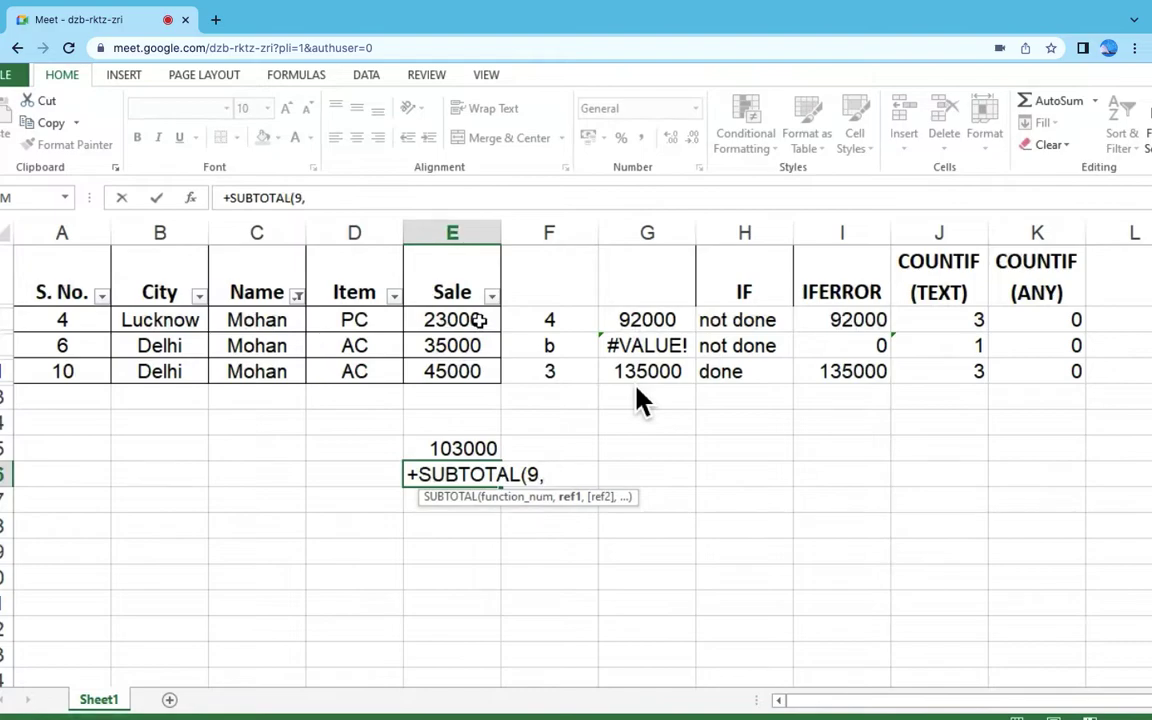
drag(480, 325, 480, 368)
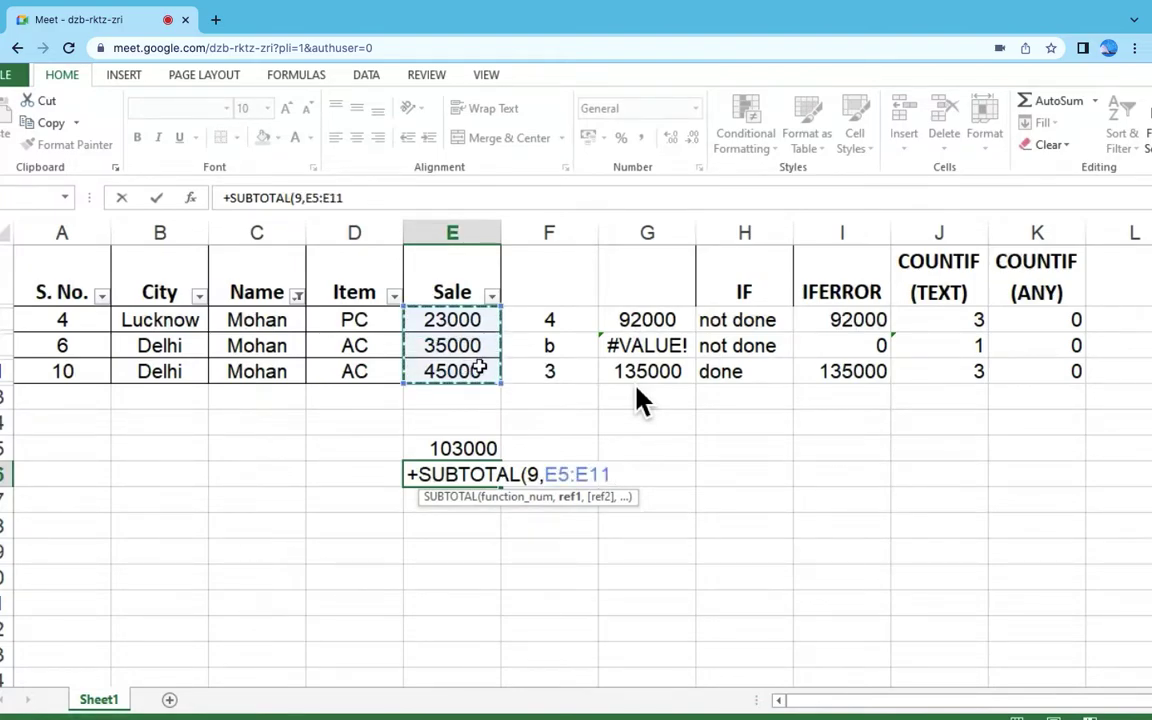
text())
key(Return)
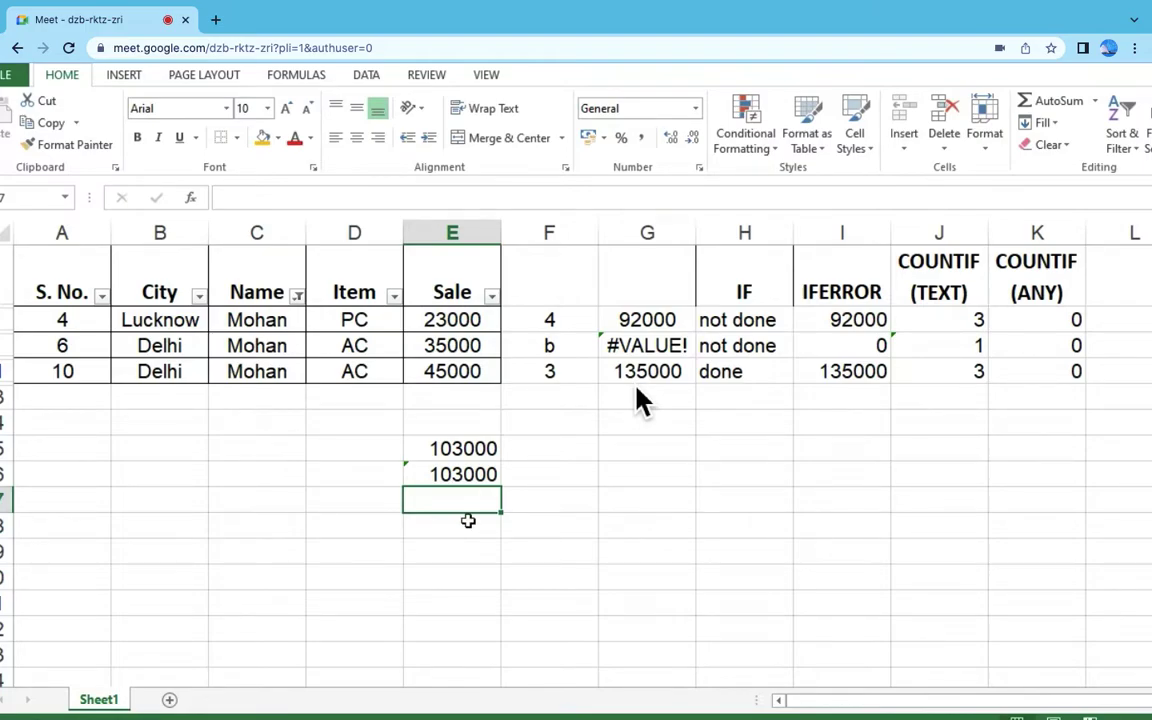
Step: Change the formula in cell E16 to +SUBTOTAL(4,E5:E11) to find the maximum of the filtered Sale values
click(463, 476)
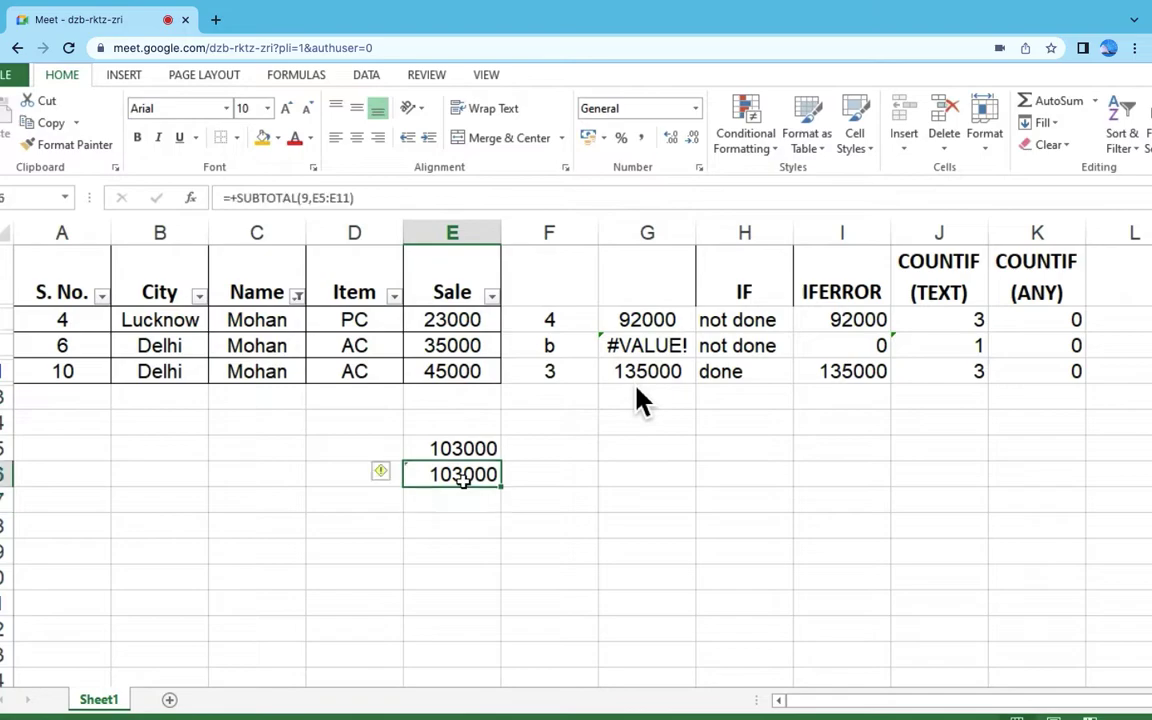
double_click(463, 476)
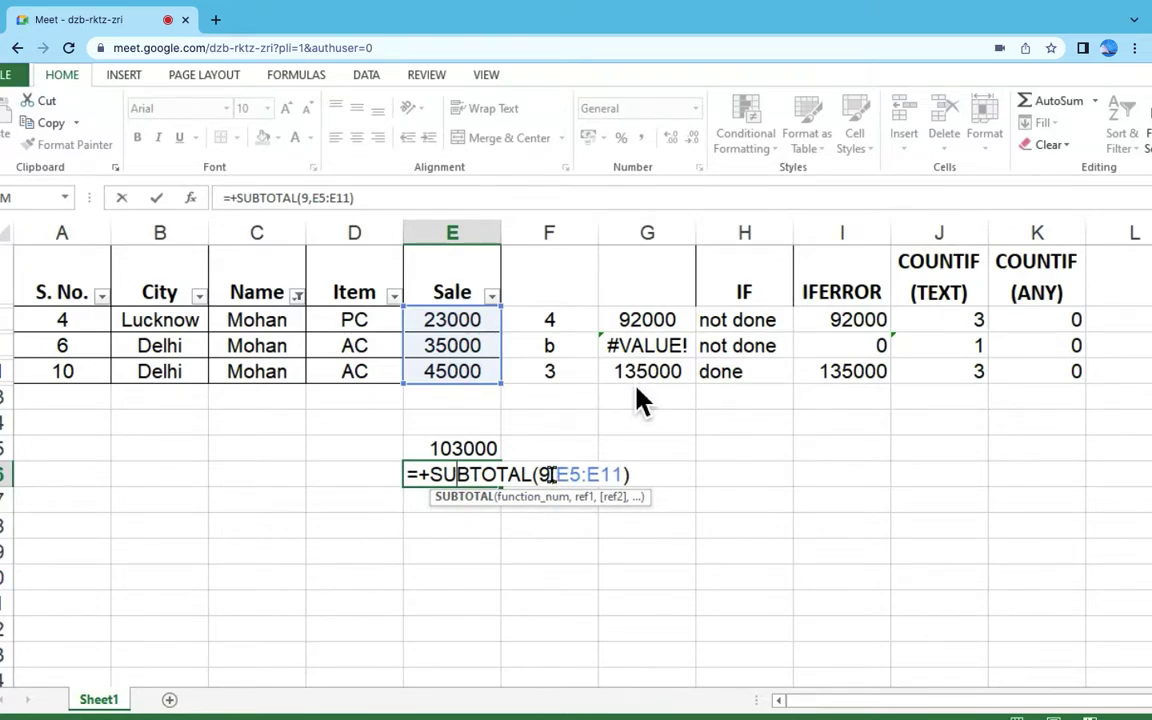
click(627, 475)
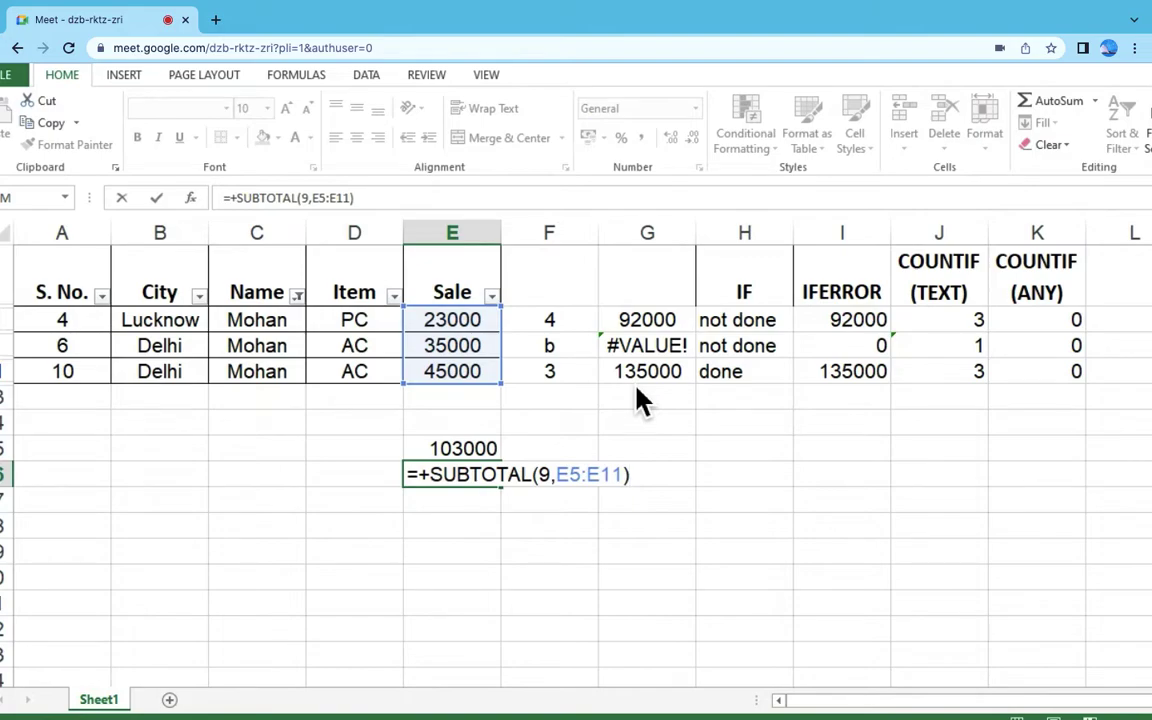
key(BackSpace)
key(BackSpace)
key(BackSpace)
key(BackSpace)
key(BackSpace)
key(BackSpace)
key(BackSpace)
key(BackSpace)
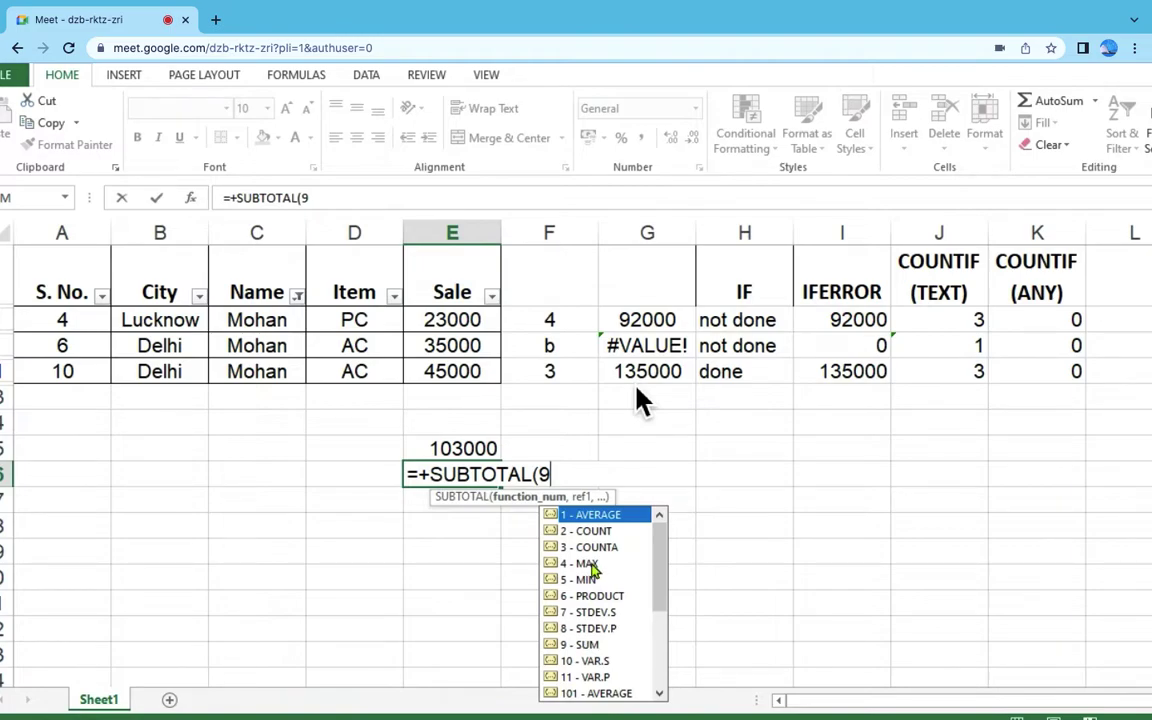
key(BackSpace)
text(4,)
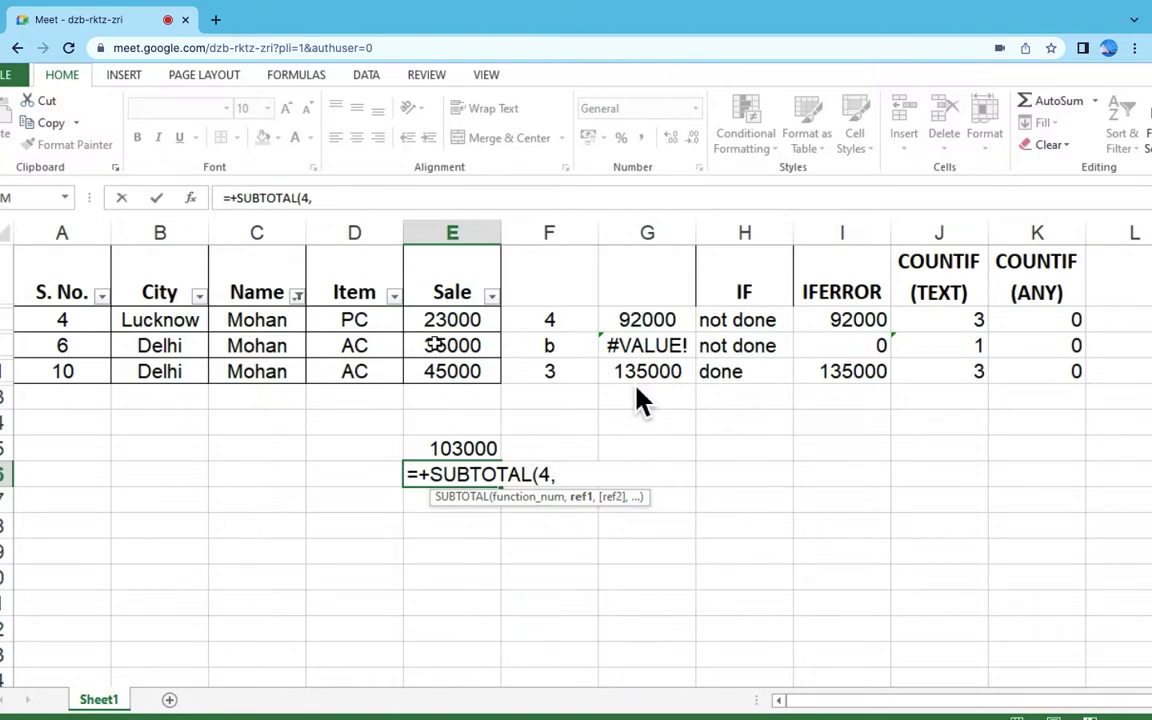
drag(452, 320, 455, 364)
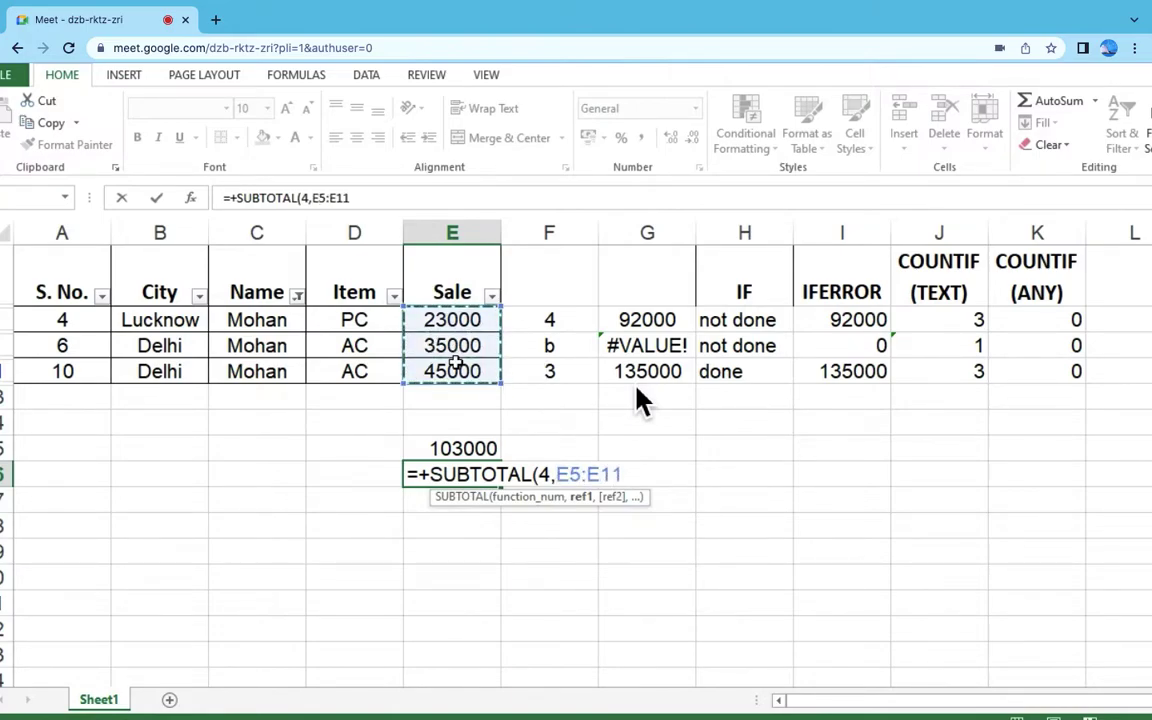
text())
key(Return)
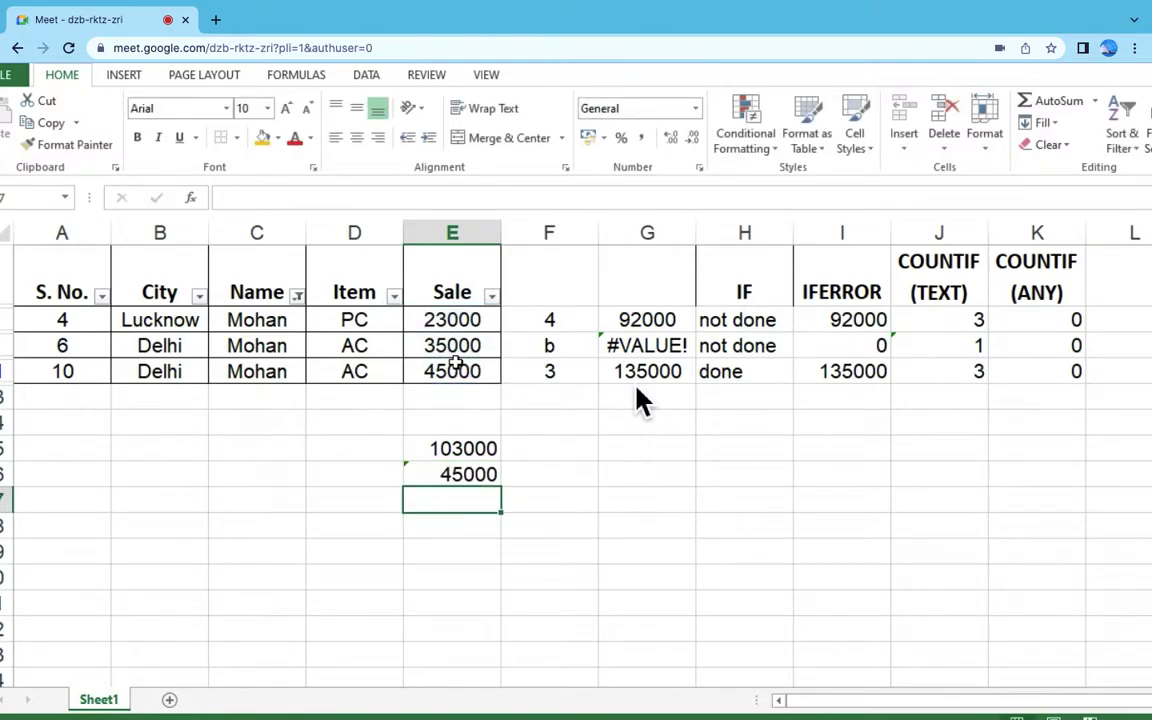
Step: Check which Sale cells the addition formula in E15 refers to
click(485, 476)
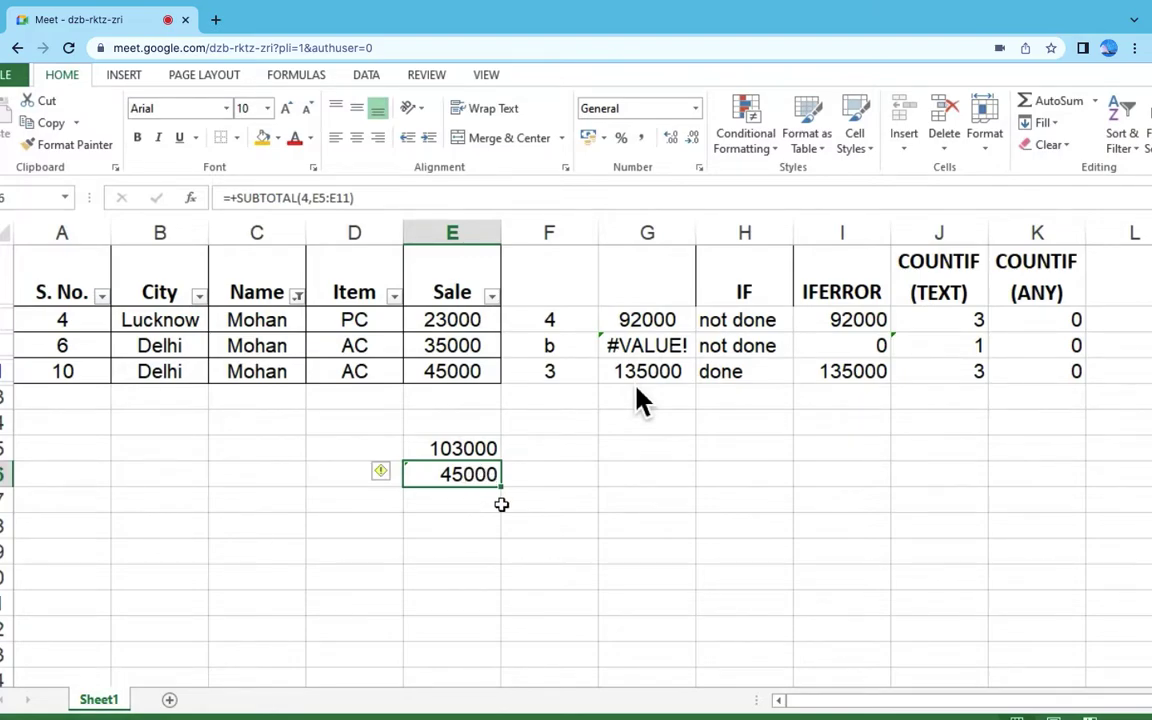
double_click(478, 449)
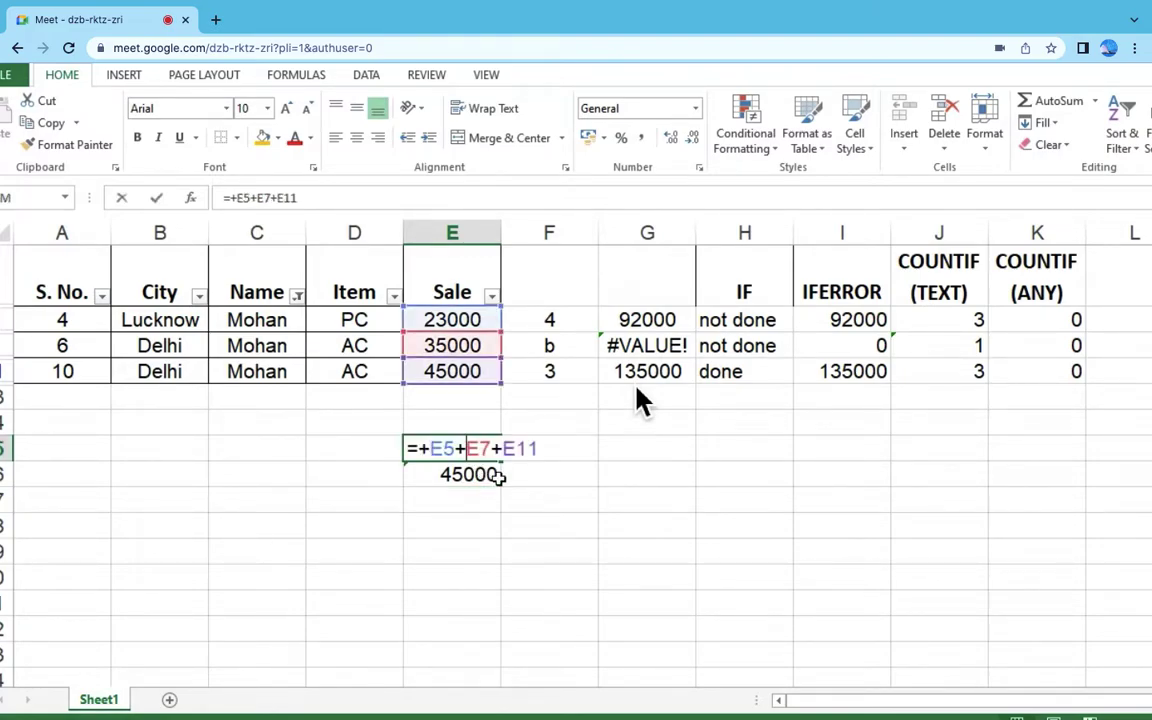
key(Return)
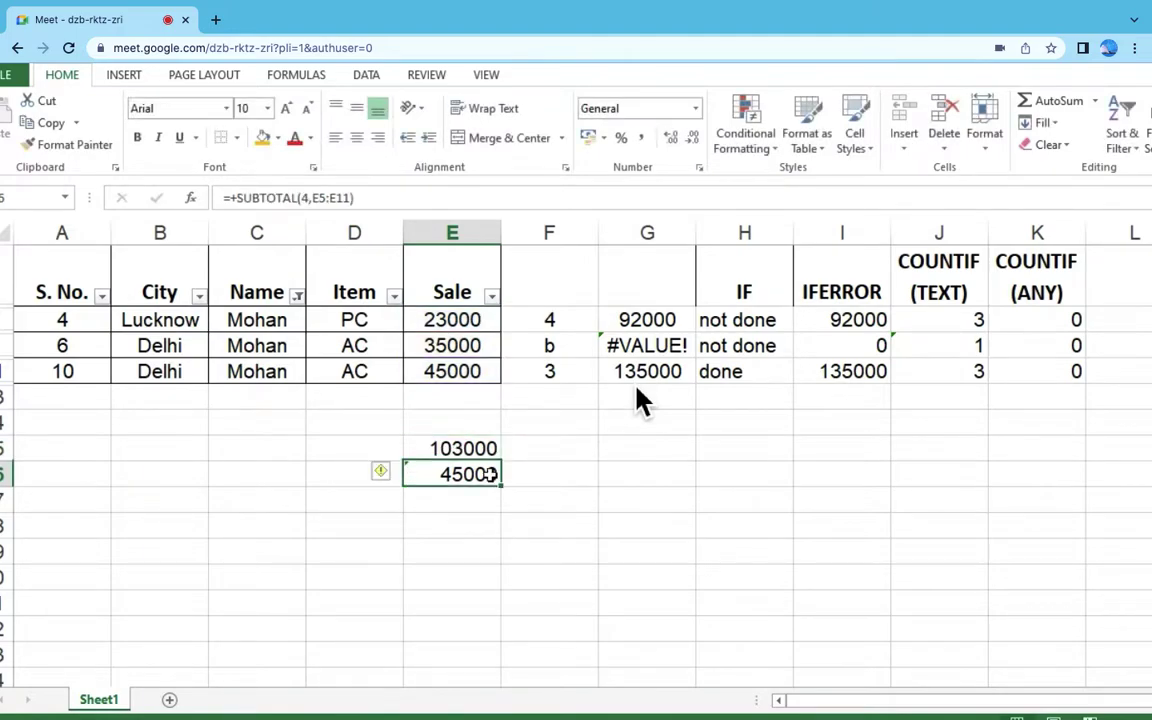
Step: Re-enter the subtotal formula in E16 with its closing parenthesis removed
double_click(487, 474)
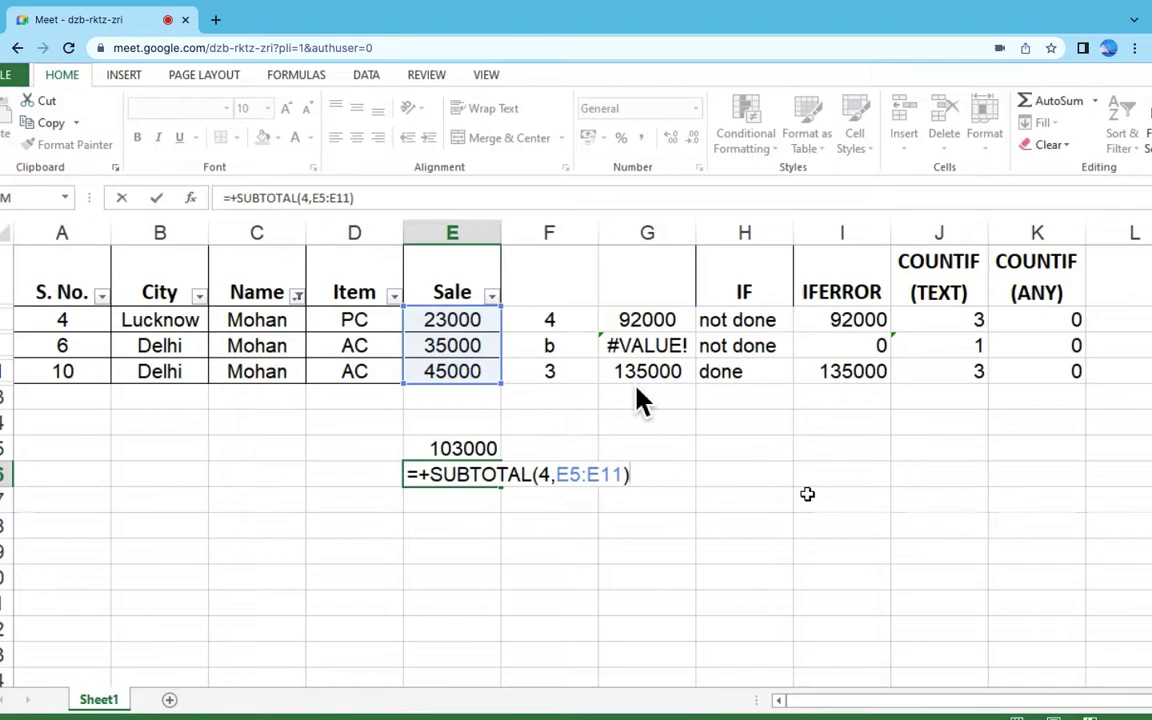
key(BackSpace)
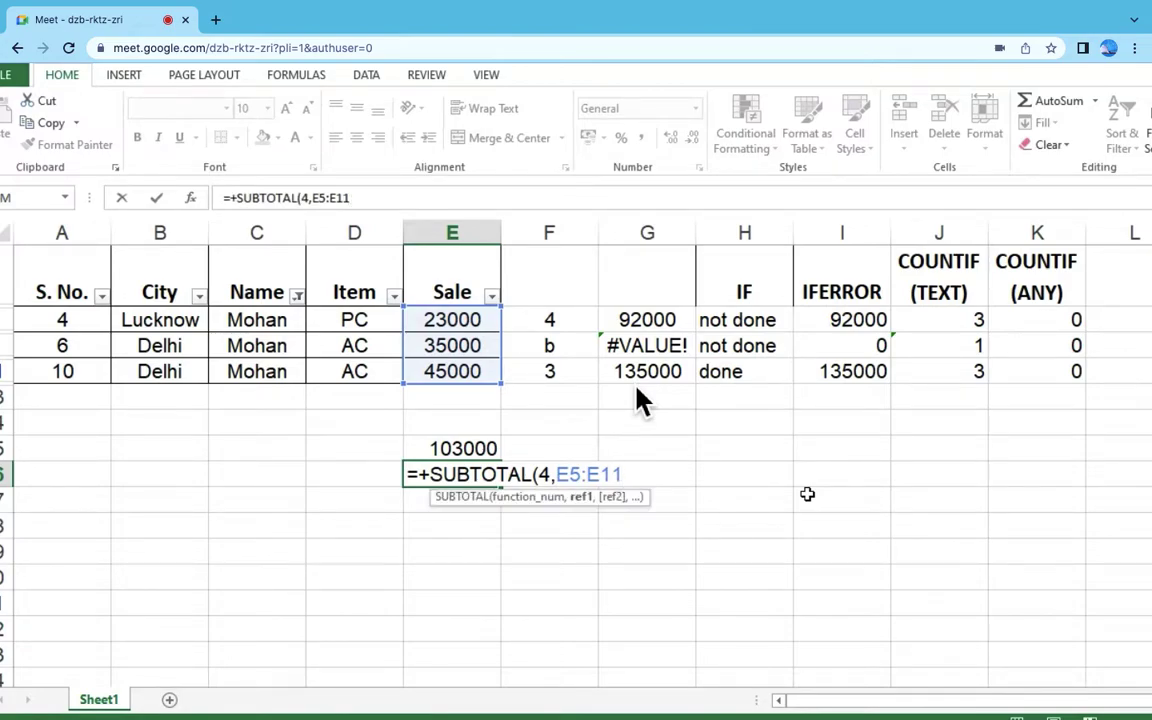
key(Return)
click(455, 471)
double_click(455, 471)
key(Escape)
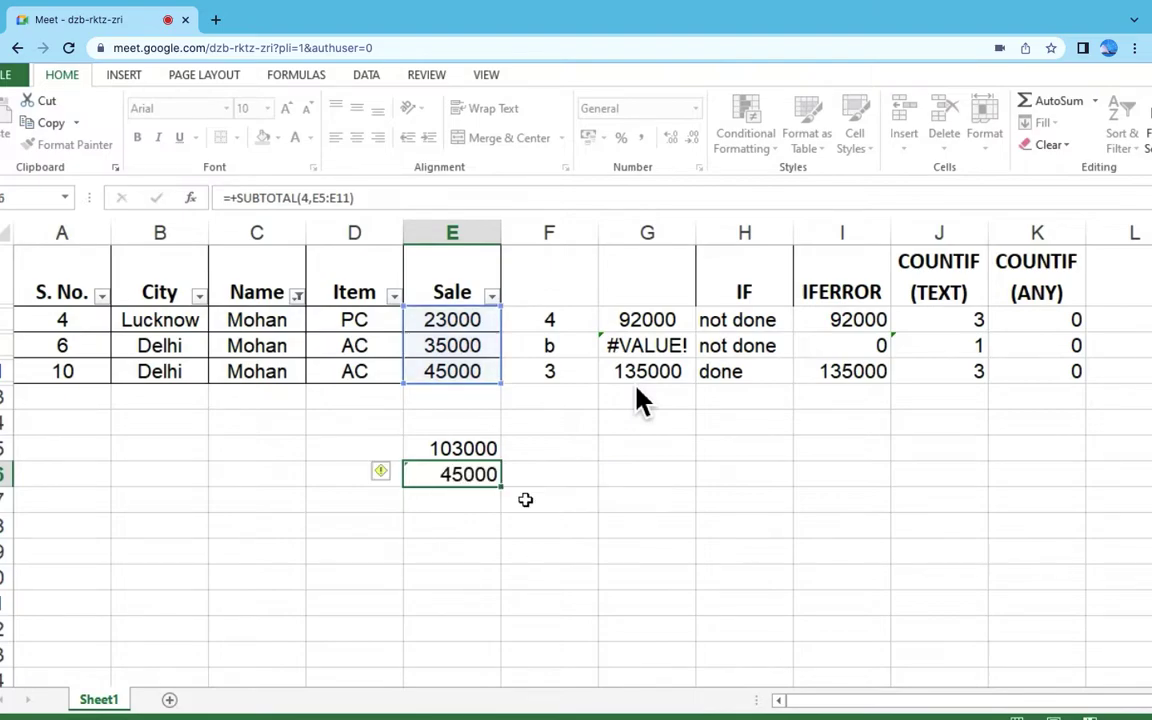
click(434, 197)
key(BackSpace)
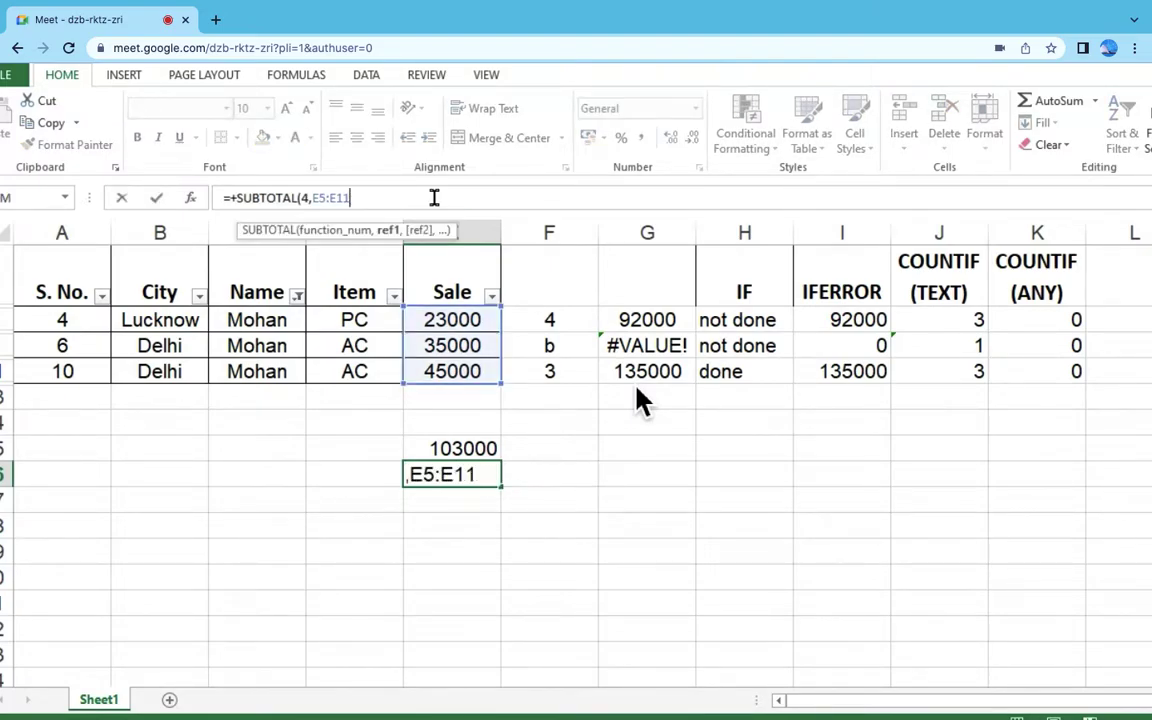
key(Return)
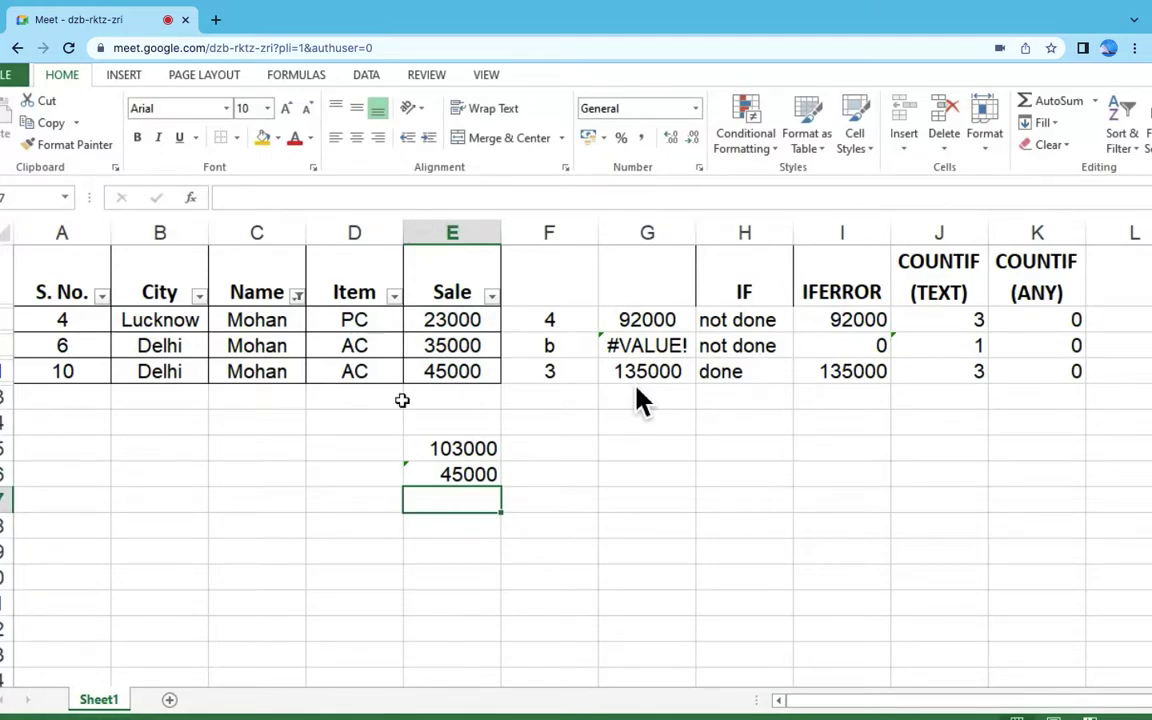
click(444, 479)
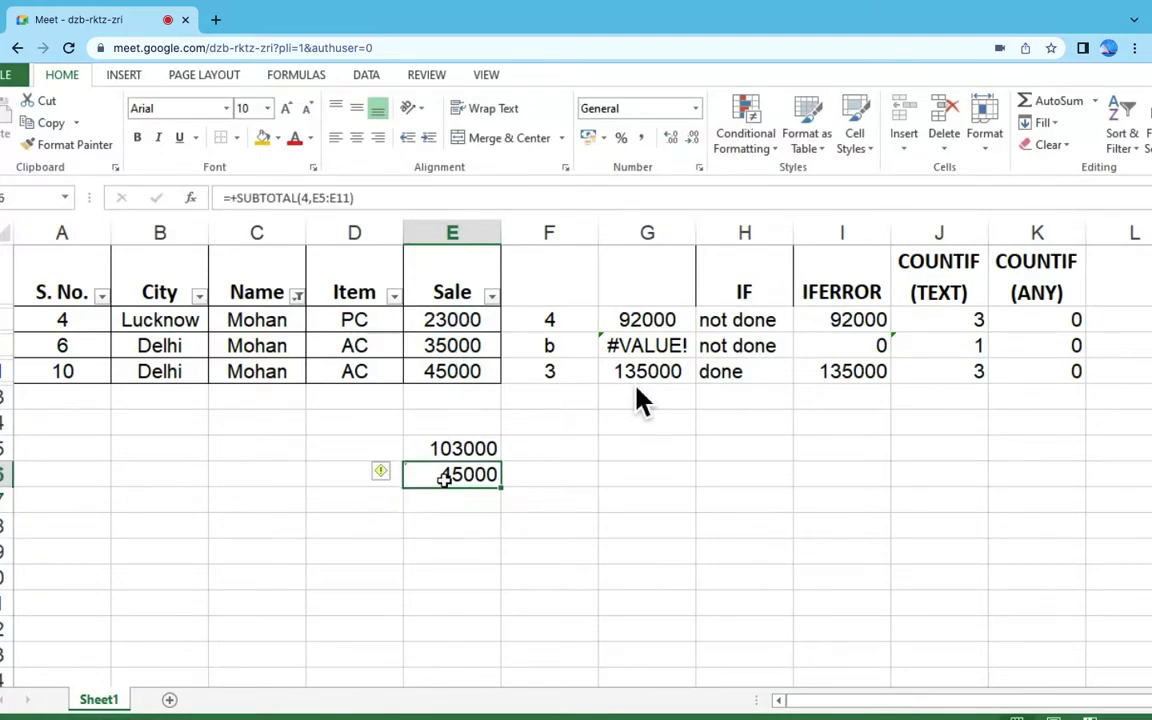
click(390, 198)
text(+)
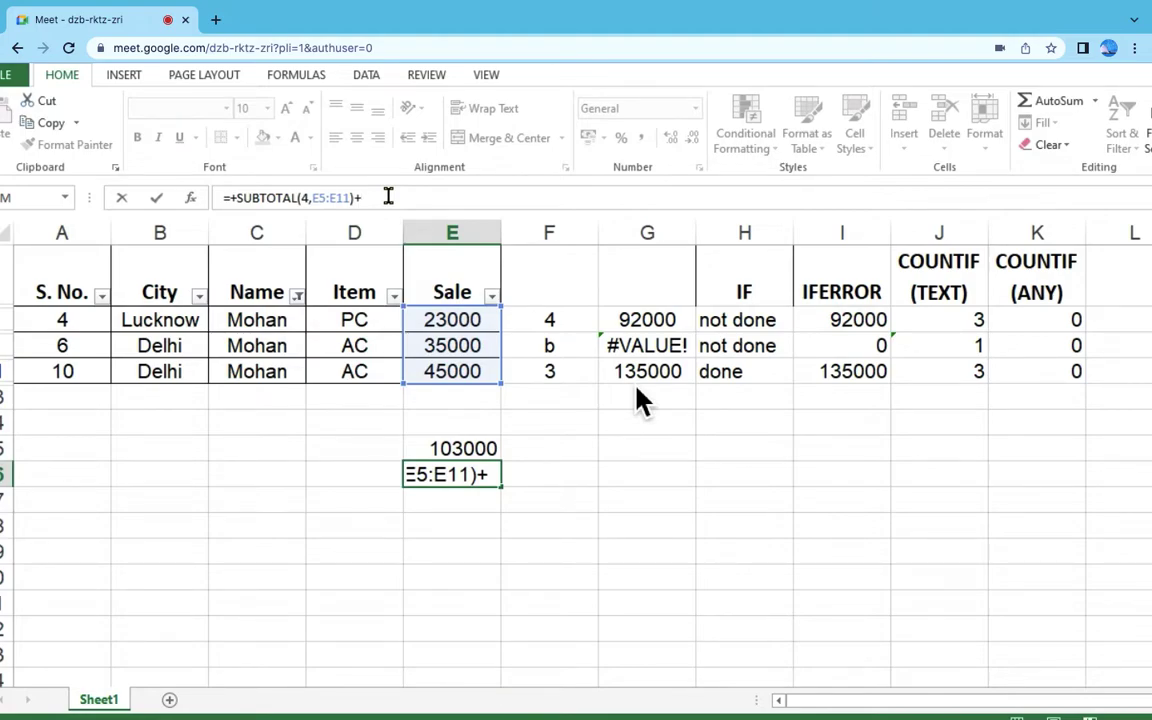
key(Escape)
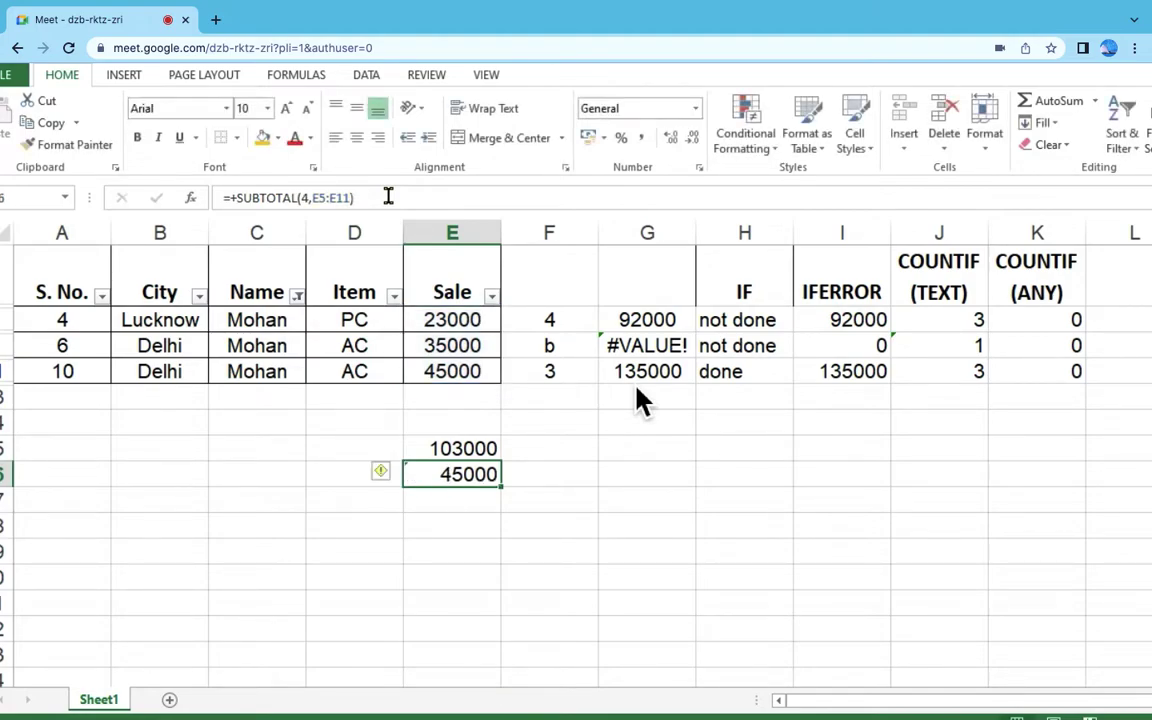
Step: Clear the sales table's filter and delete the two test formulas in E15 and E16
drag(470, 447, 470, 474)
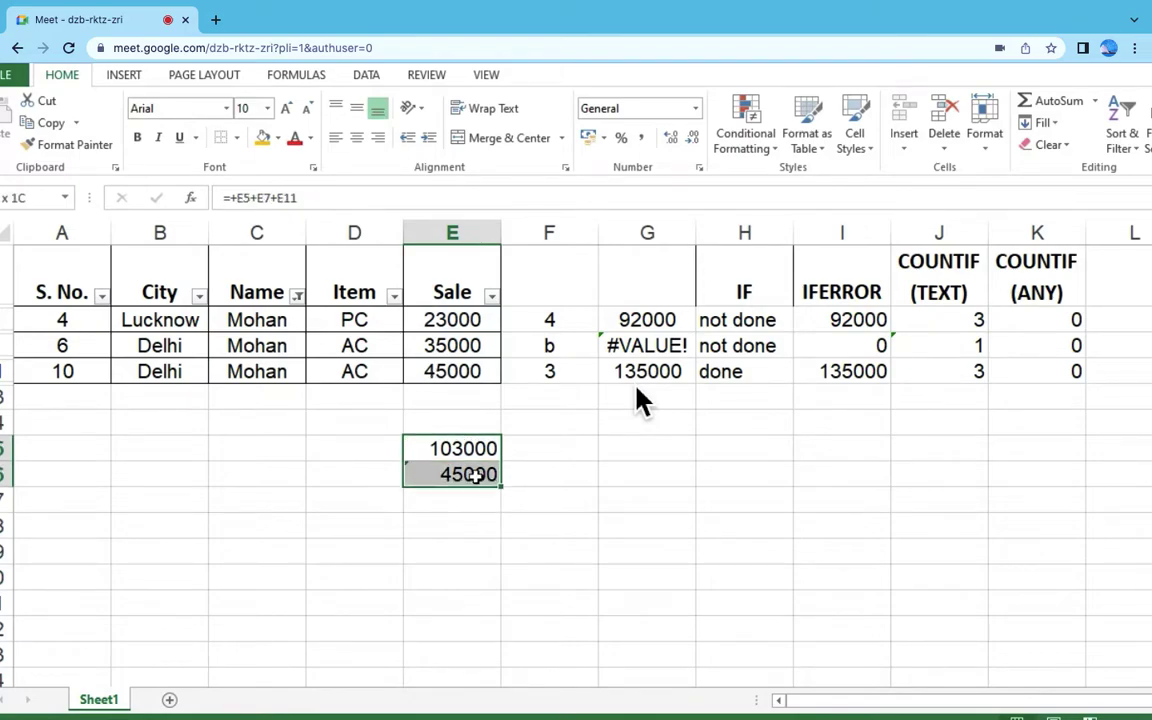
click(1125, 140)
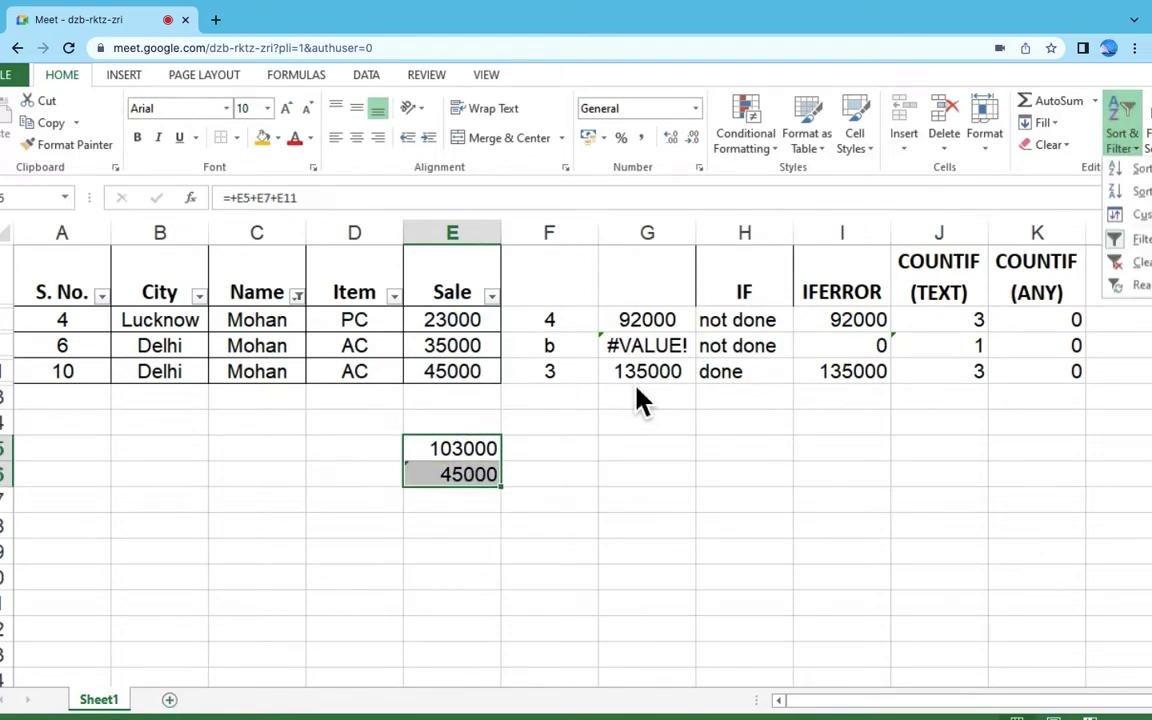
click(1140, 216)
scroll(640, 398, down, 3)
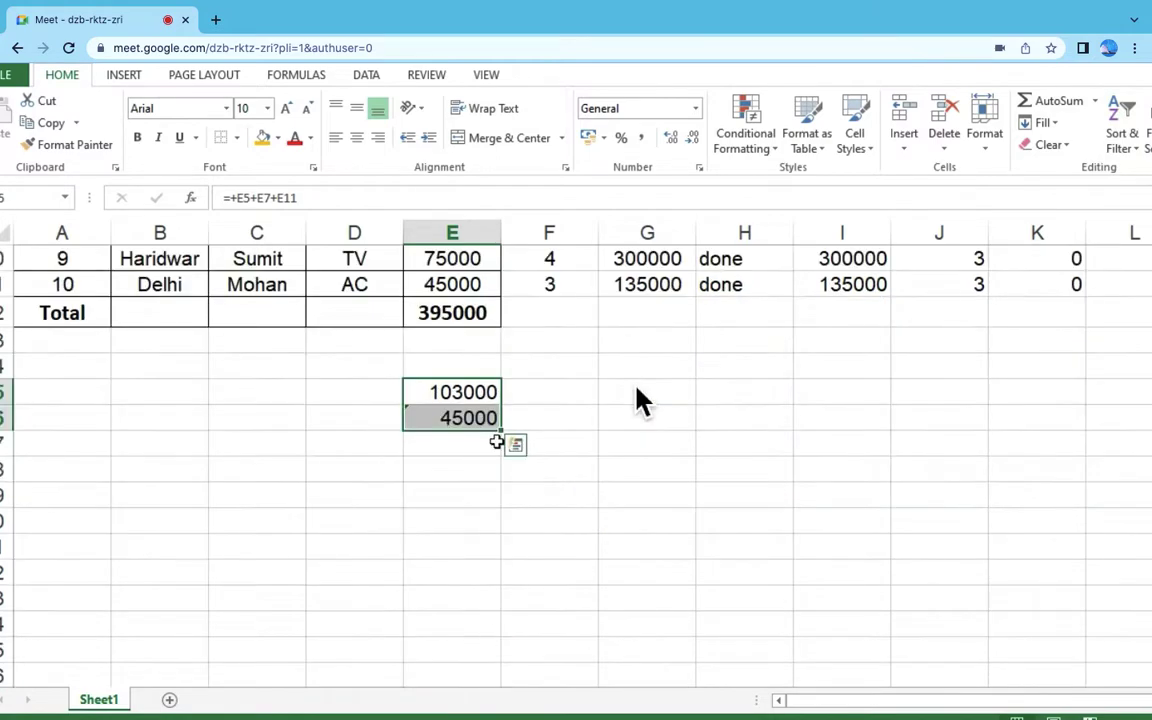
key(Delete)
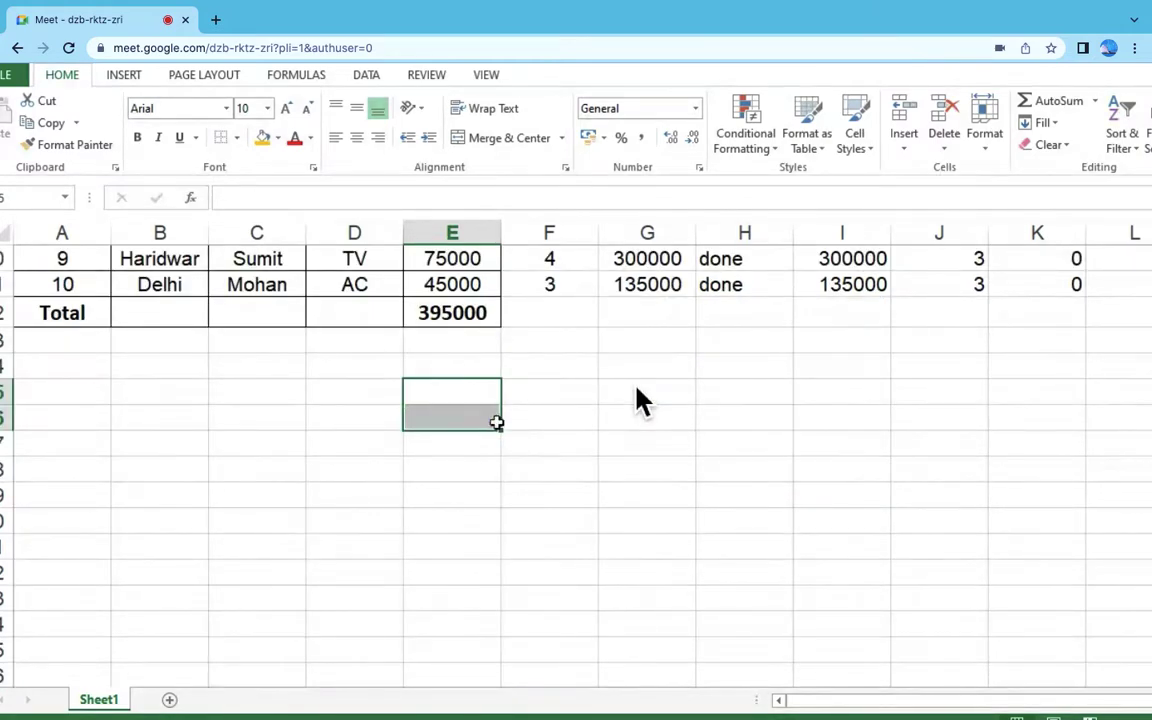
Step: Switch to the formula list workbook and fill the SUM and SUBTOTAL rows with orange
key(alt+Tab)
drag(47, 381, 602, 358)
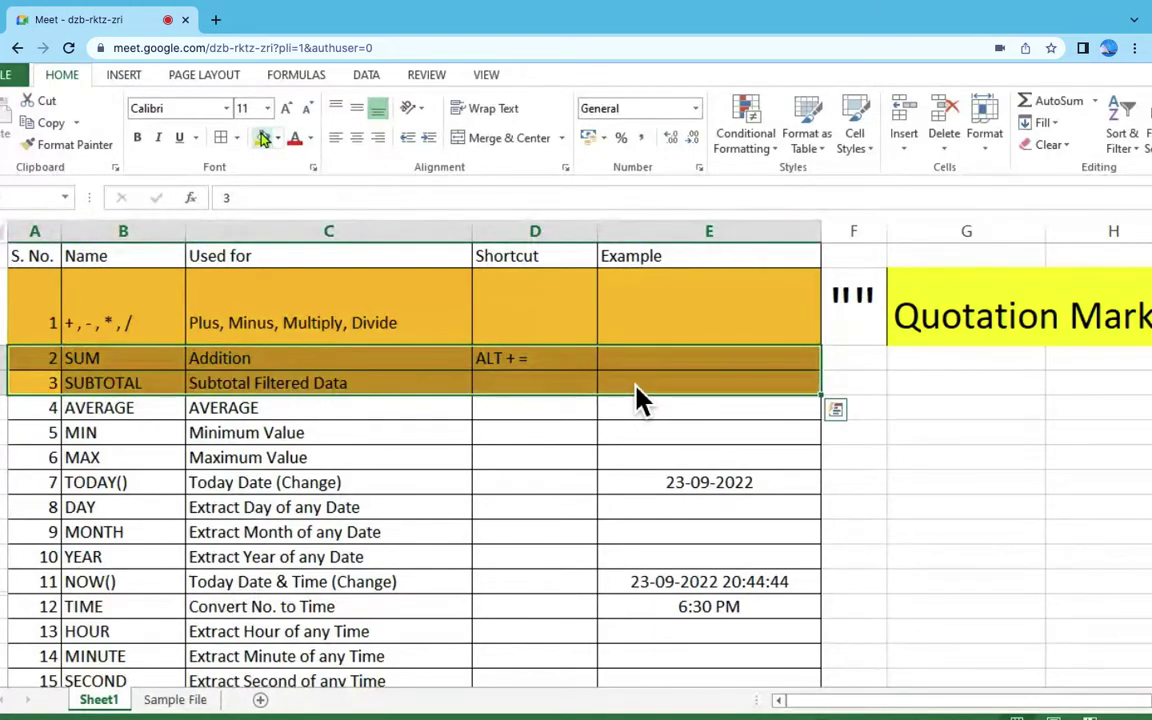
click(141, 402)
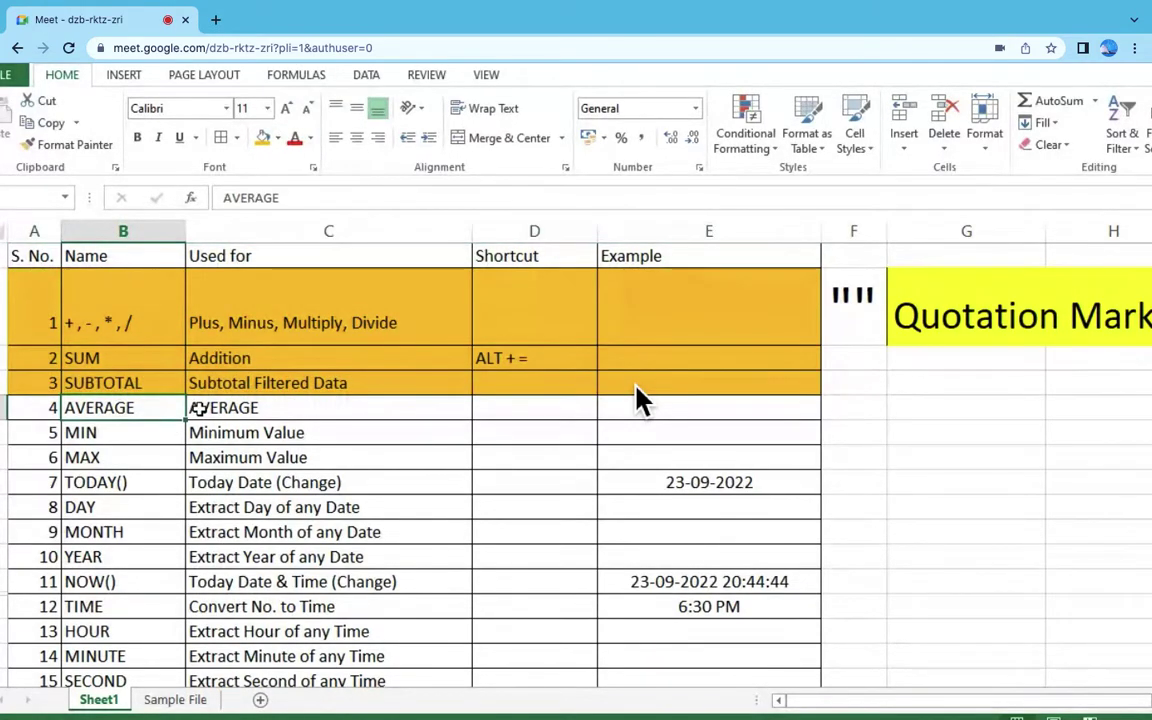
Step: Switch back to the sales workbook and enter =SUM(E2:E11) in cell E14 to total the Sale column
key(alt+Tab)
scroll(640, 400, up, 4)
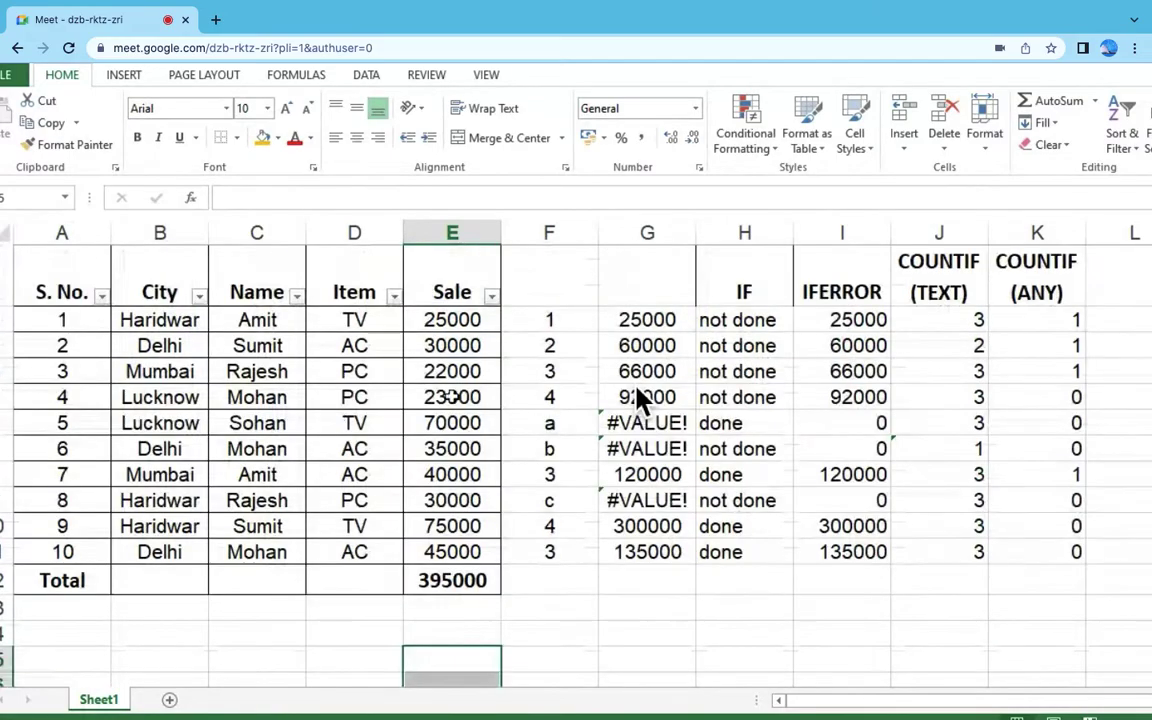
click(452, 320)
drag(452, 545, 453, 550)
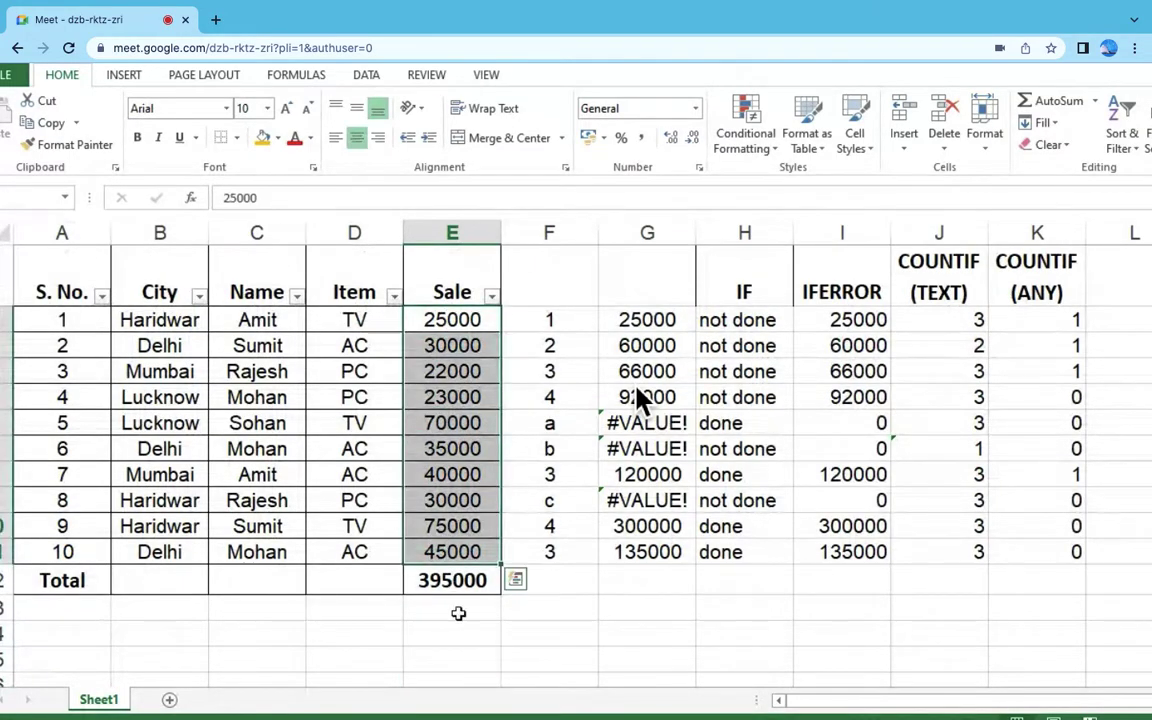
click(462, 624)
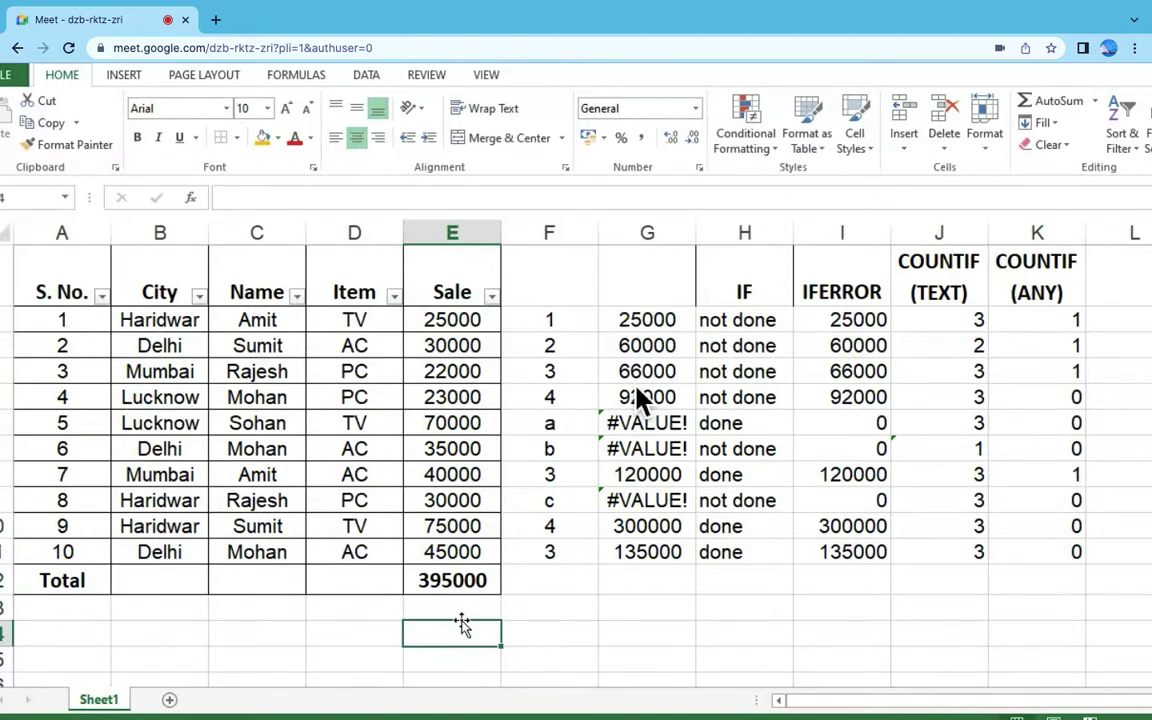
text(=SUM()
key(Up)
key(Up)
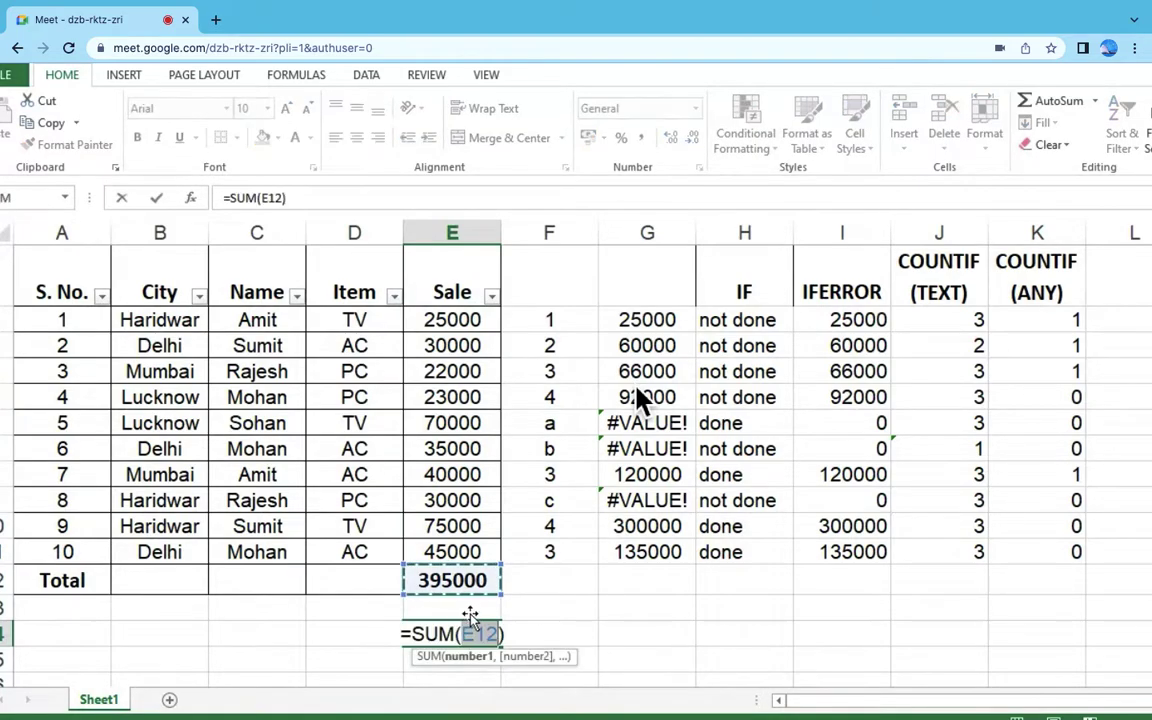
drag(452, 345, 458, 548)
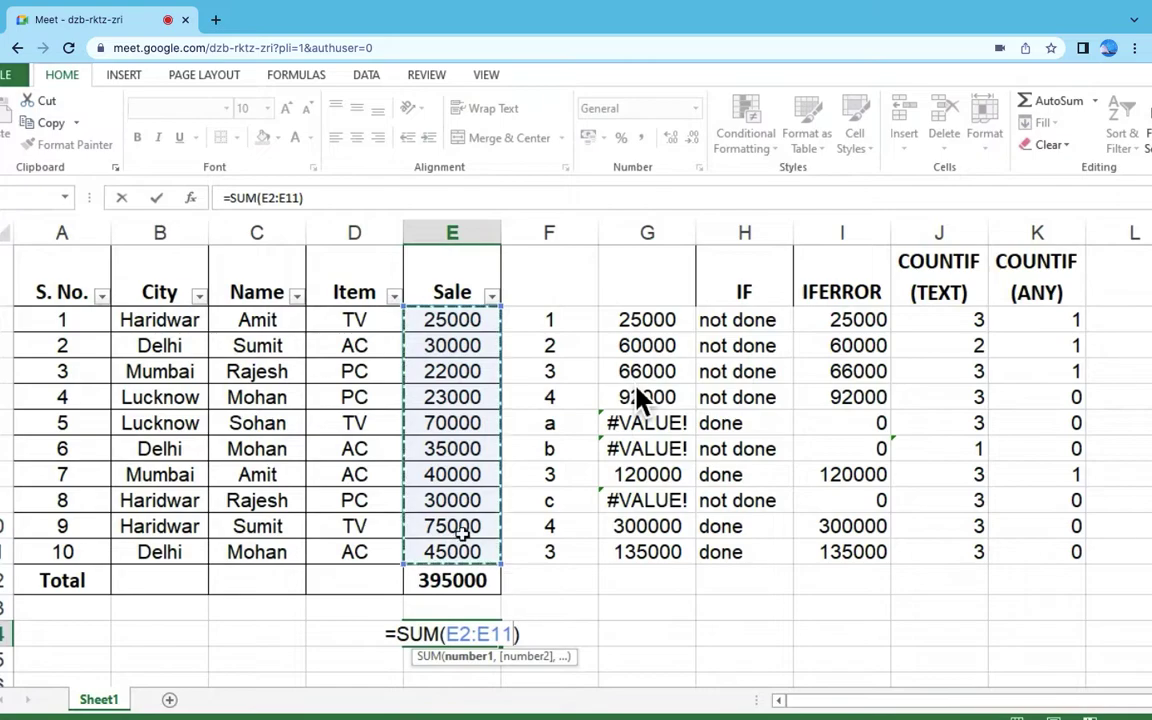
key(Return)
Step: Enter +E14/10 in cell E15 to work out the average sale manually
text(+)
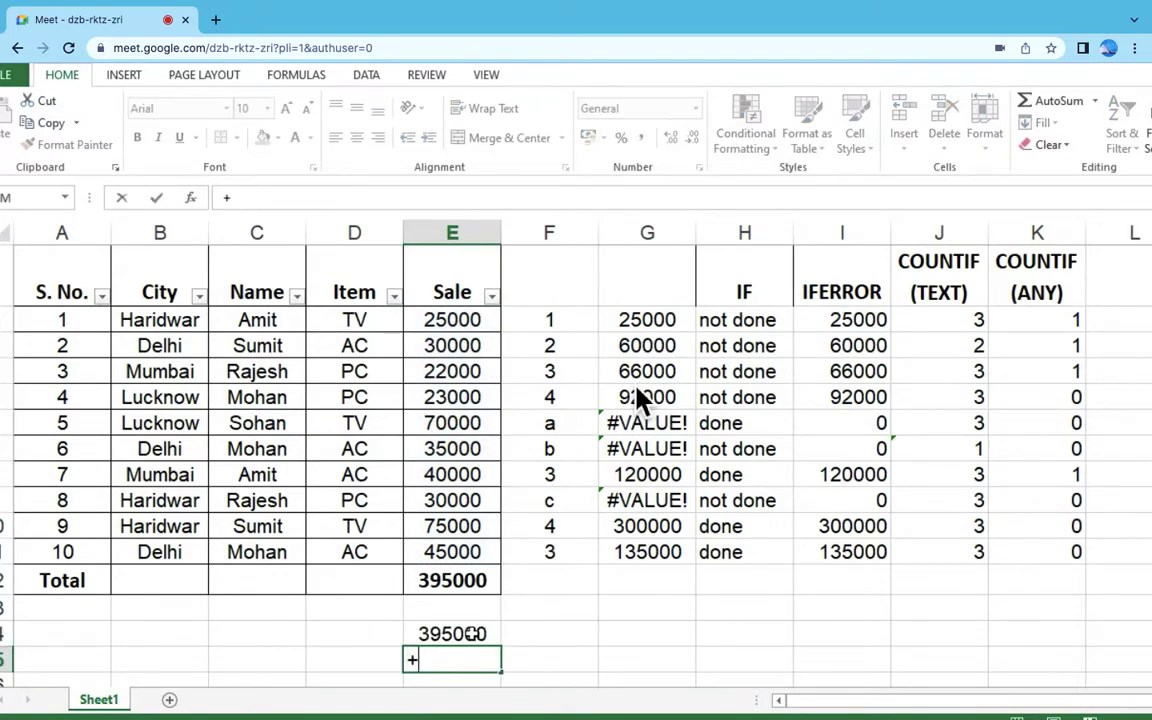
click(465, 633)
text(/)
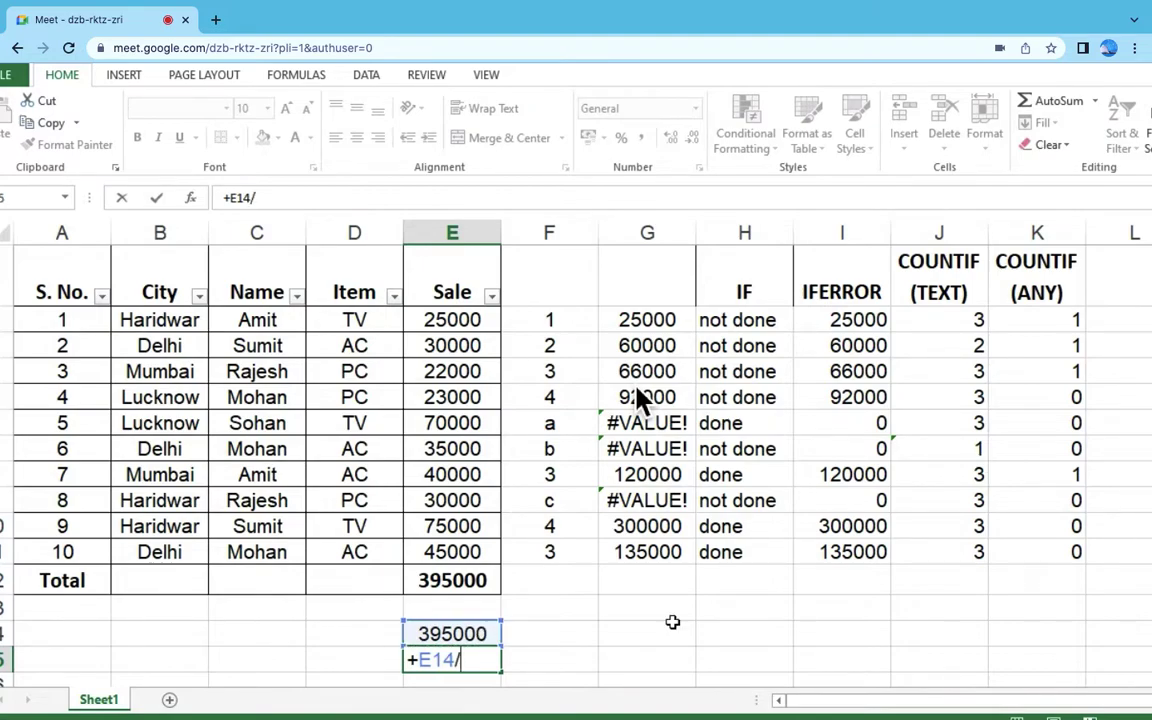
text(10)
key(Return)
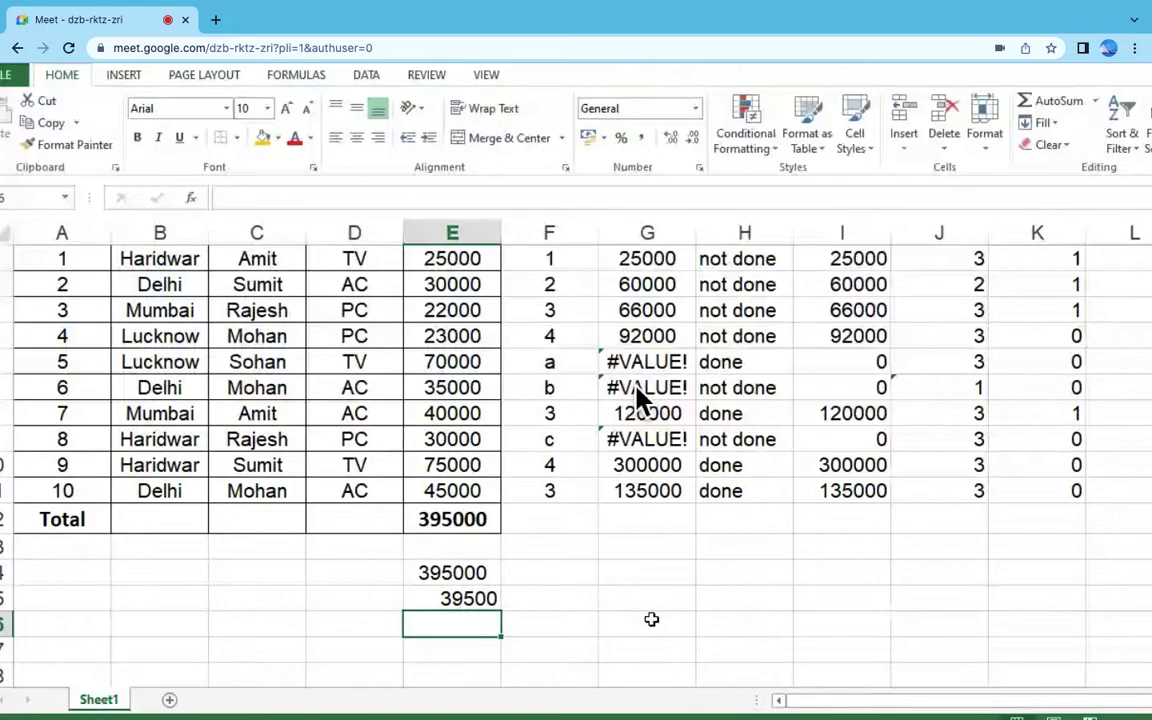
Step: Delete the total and manual average formulas in E14 and E15
scroll(540, 617, up, 1)
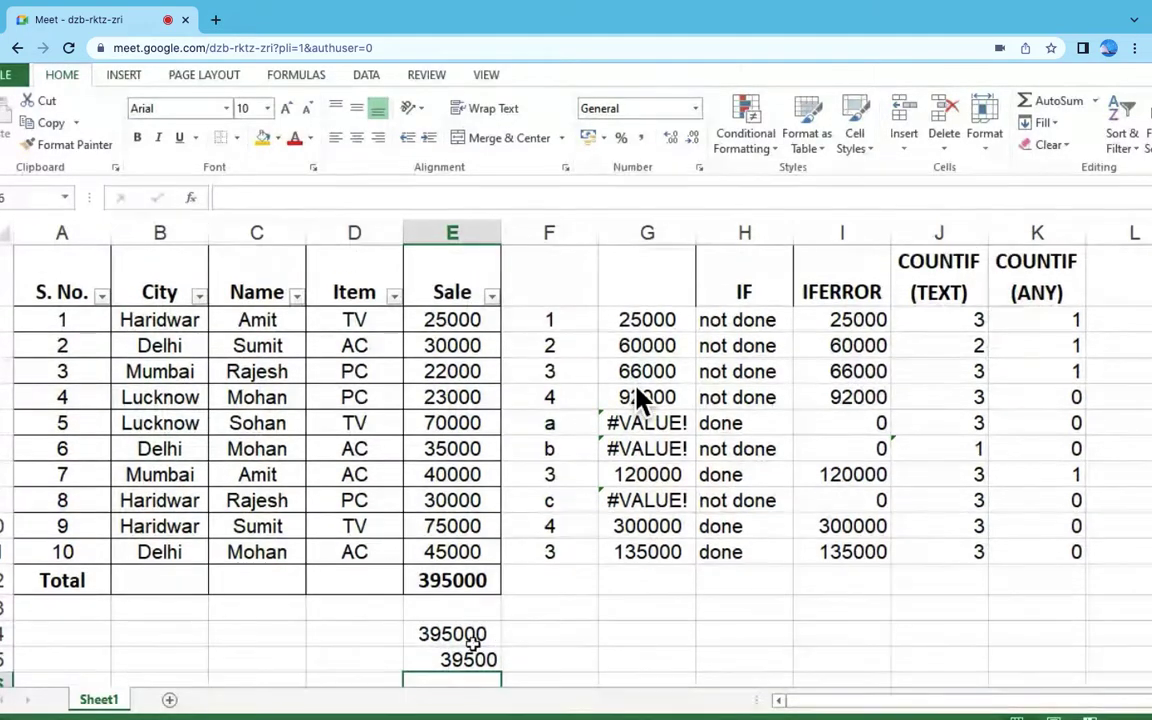
drag(470, 634, 475, 678)
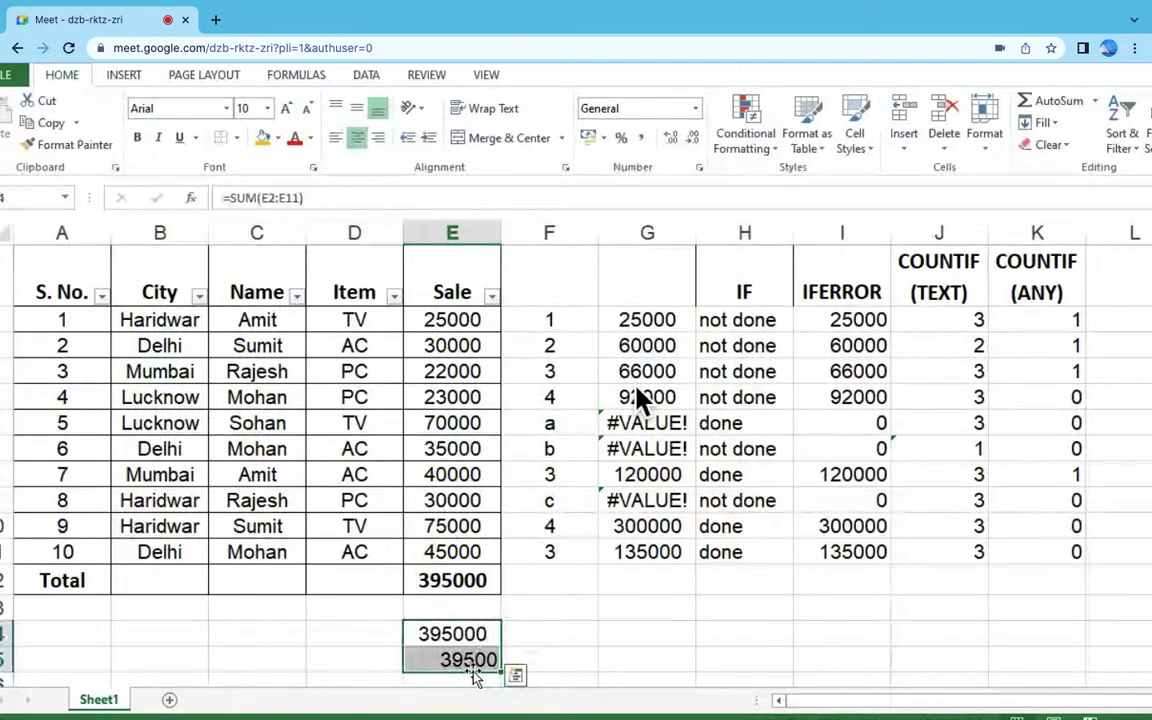
key(Delete)
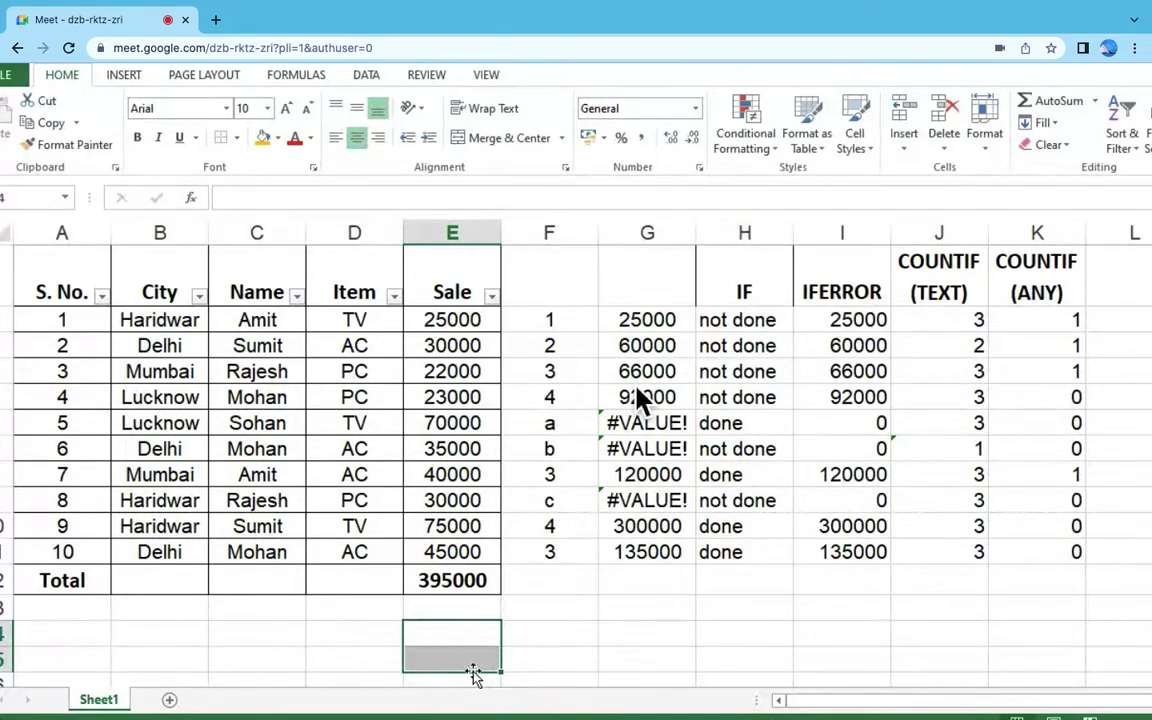
Step: Enter +AVERAGE(E2:E11) in cell E14 to average the Sale column, and select serial numbers A2:A11 to check their count
text(+)
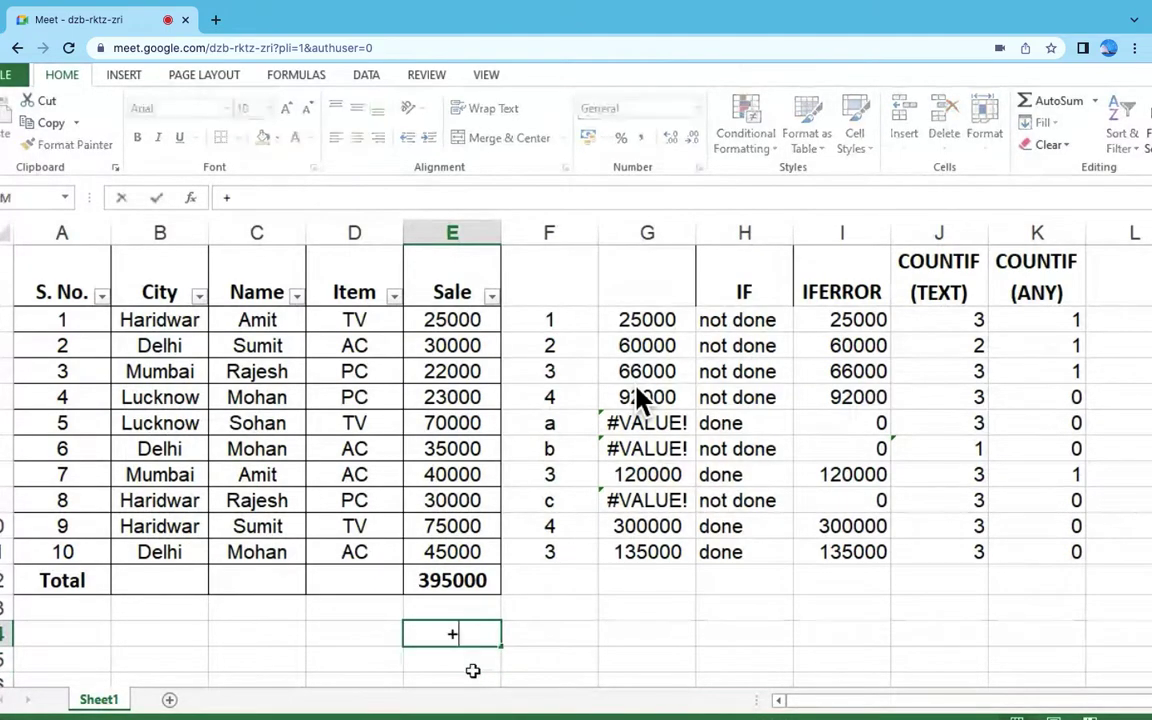
text(ave)
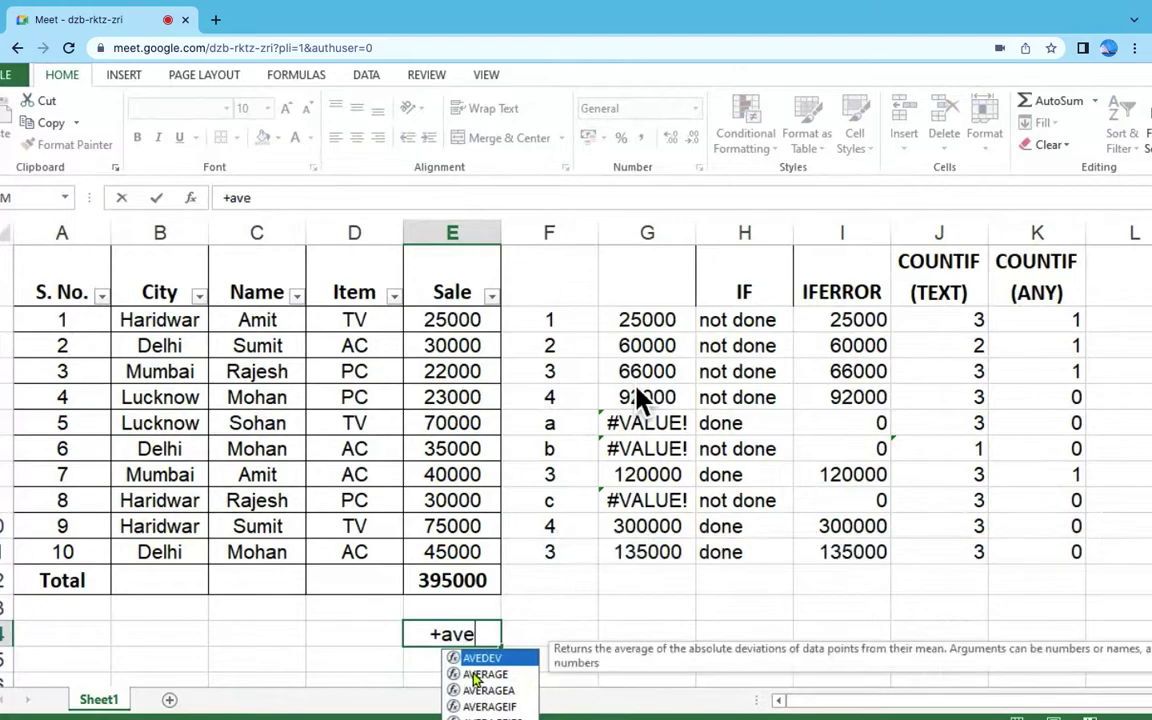
text(ra)
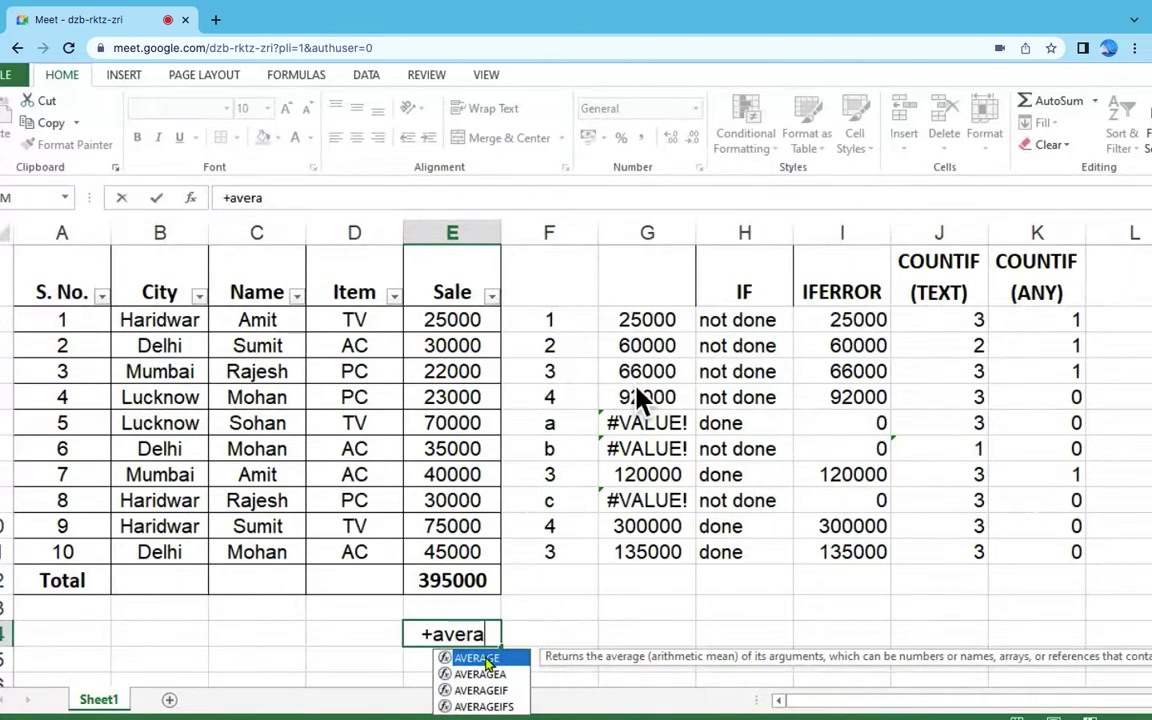
double_click(487, 665)
drag(452, 319, 452, 552)
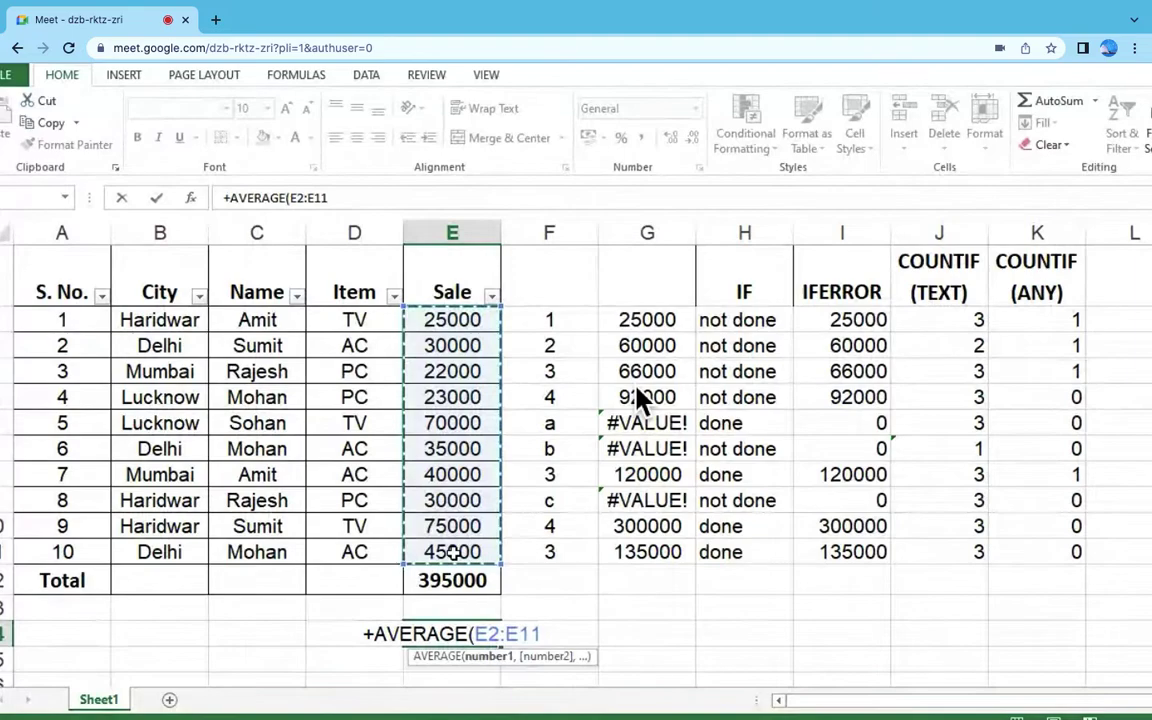
text())
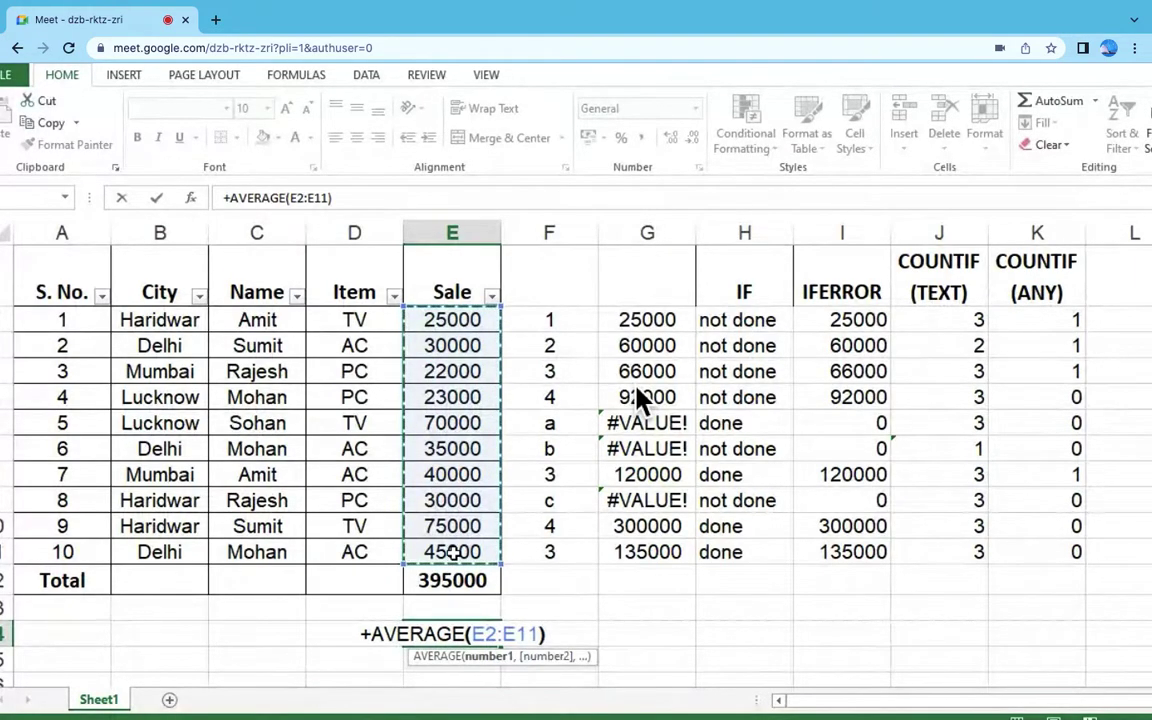
key(Return)
click(452, 632)
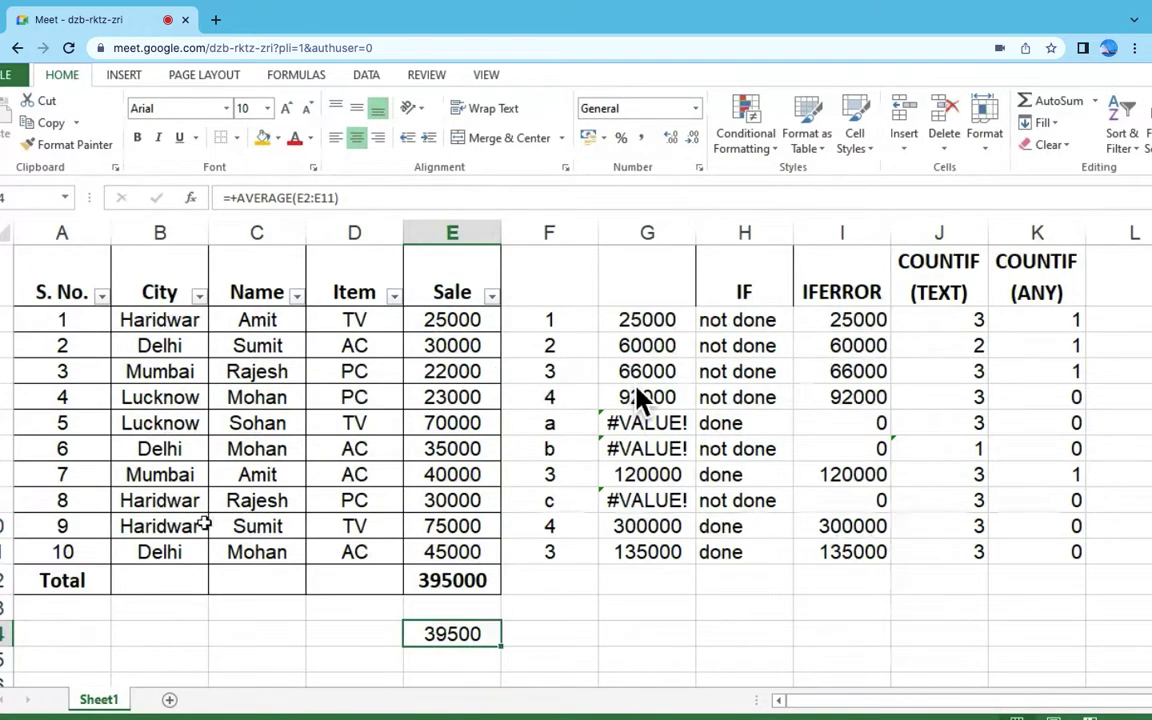
drag(57, 322, 60, 560)
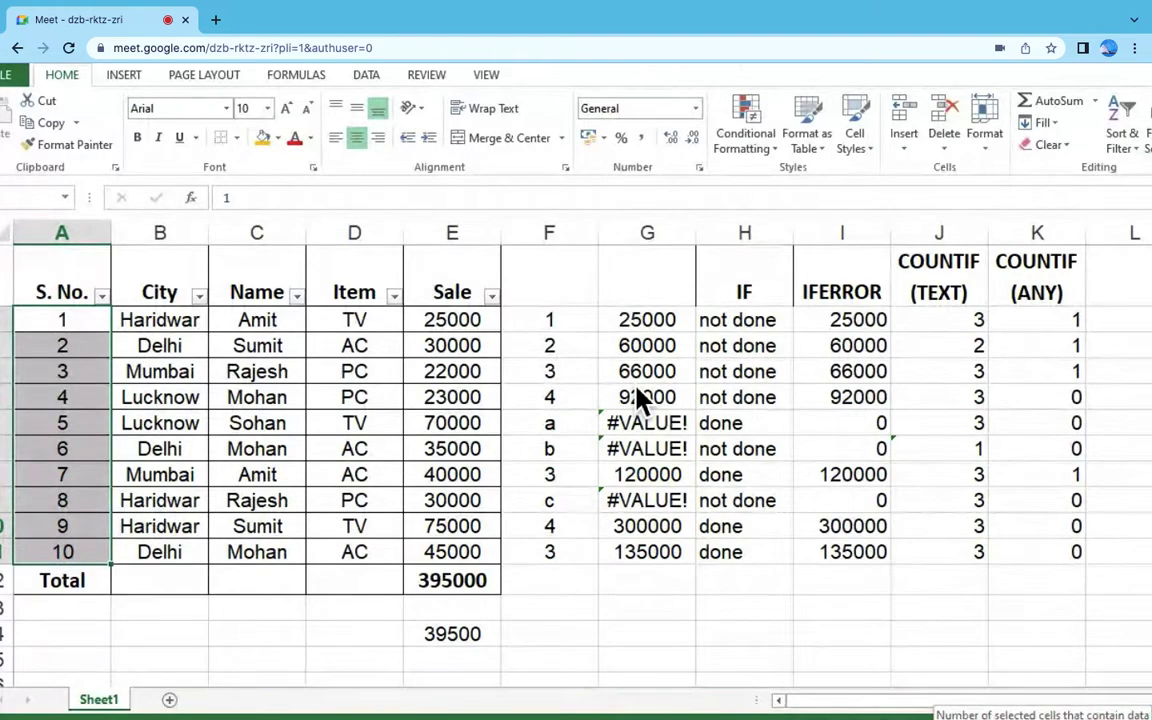
scroll(637, 388, down, 1)
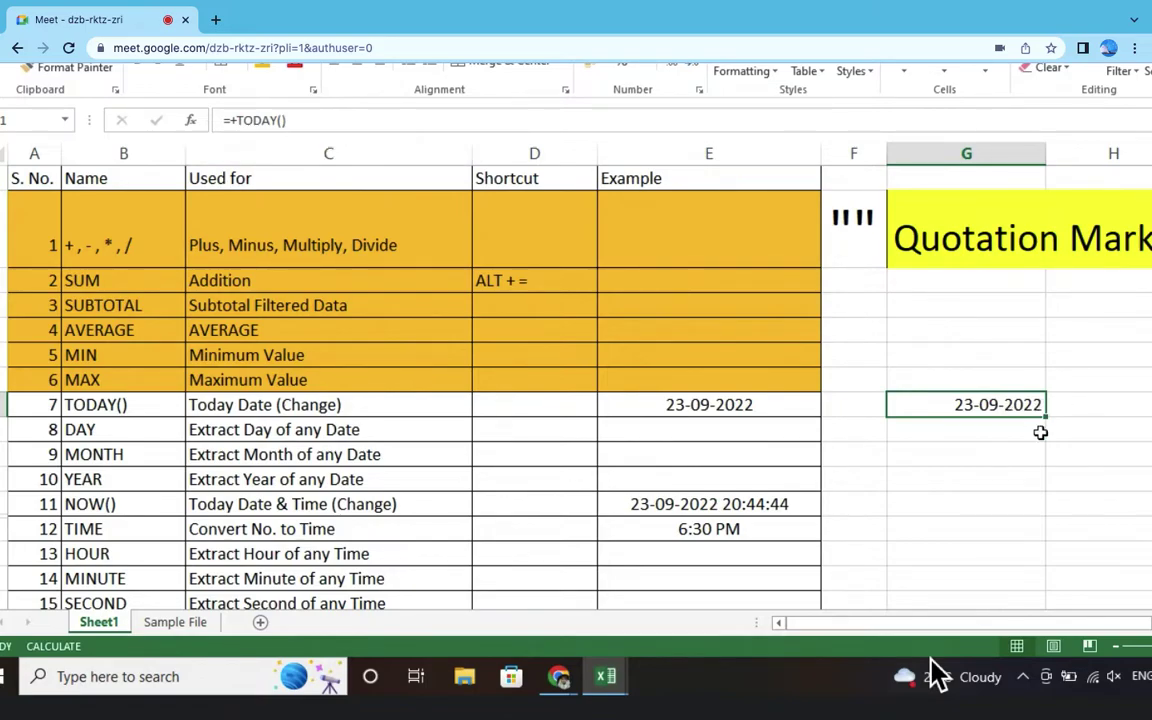
Step: Fill the TODAY() row, cells A11 to E11, of the formula list with orange
key(Return)
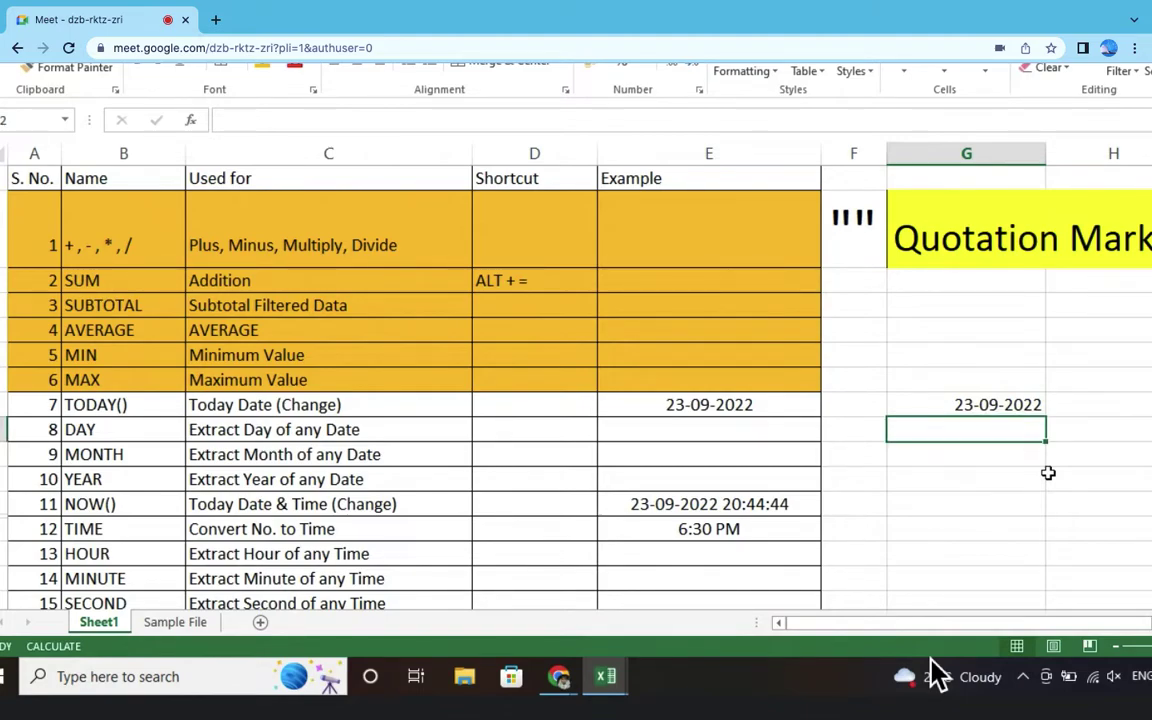
click(988, 402)
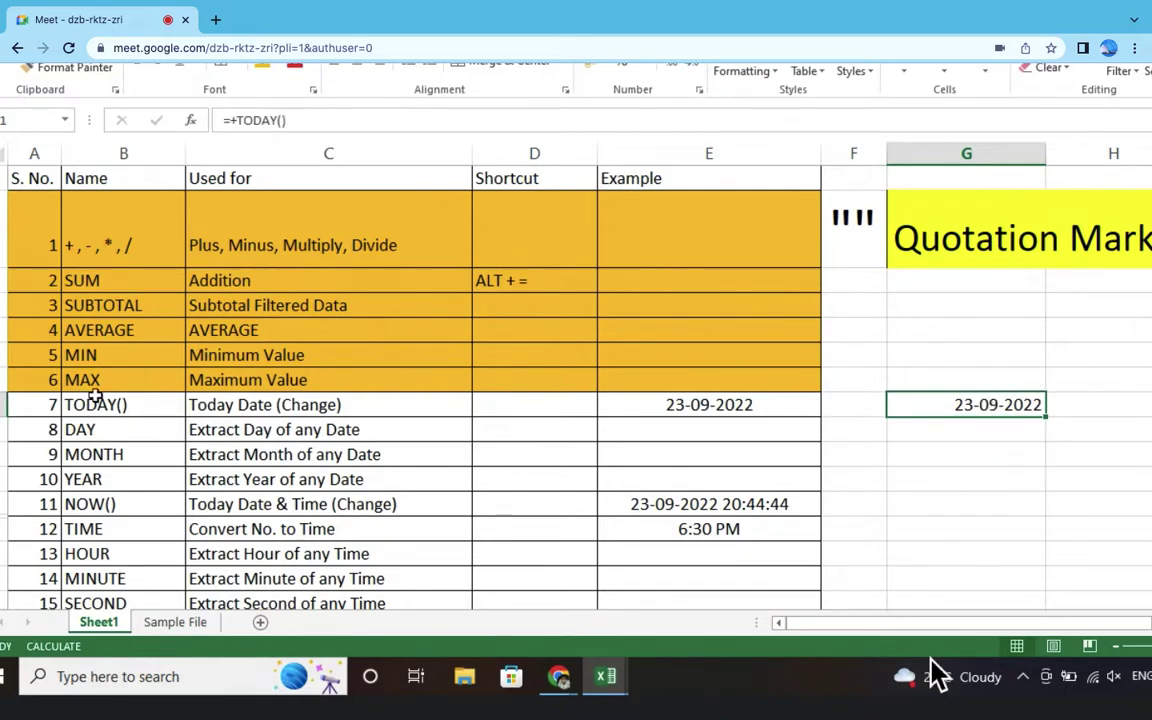
drag(55, 405, 740, 405)
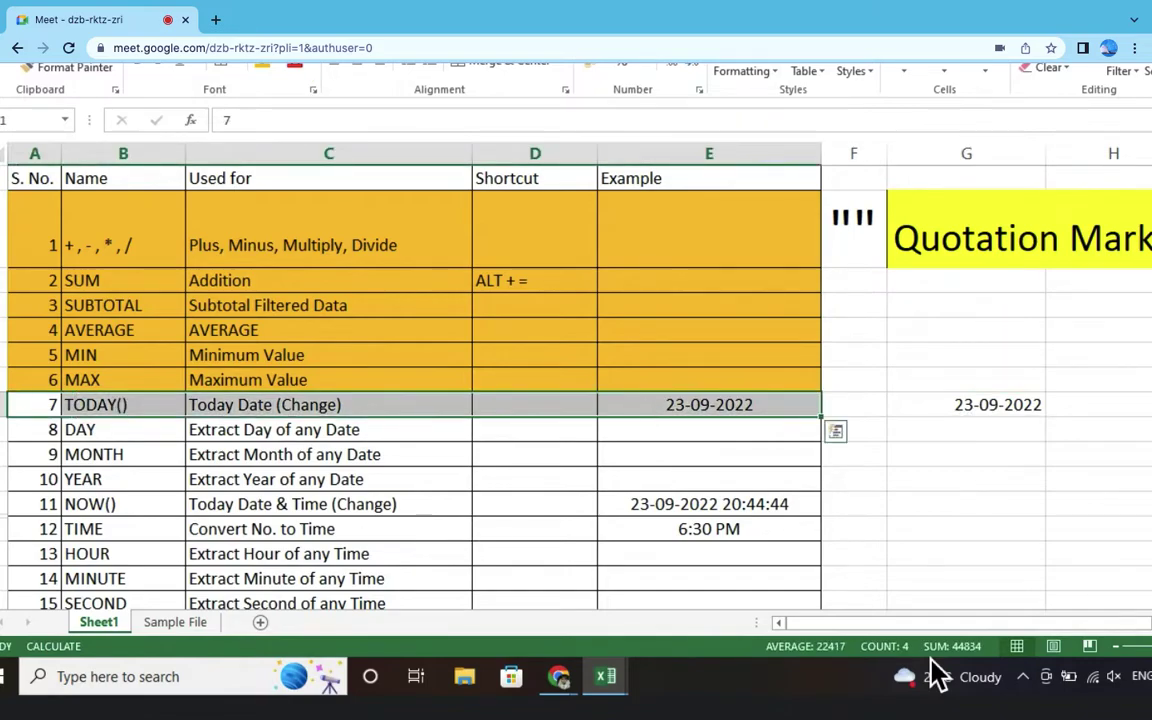
click(248, 62)
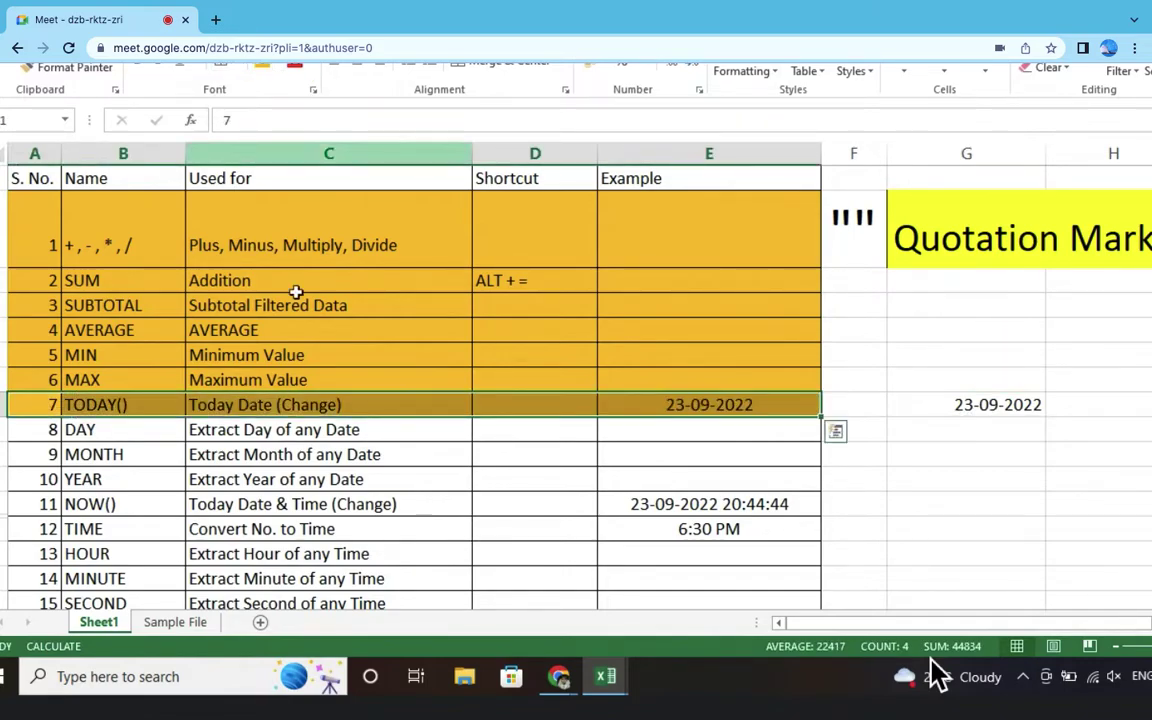
click(93, 429)
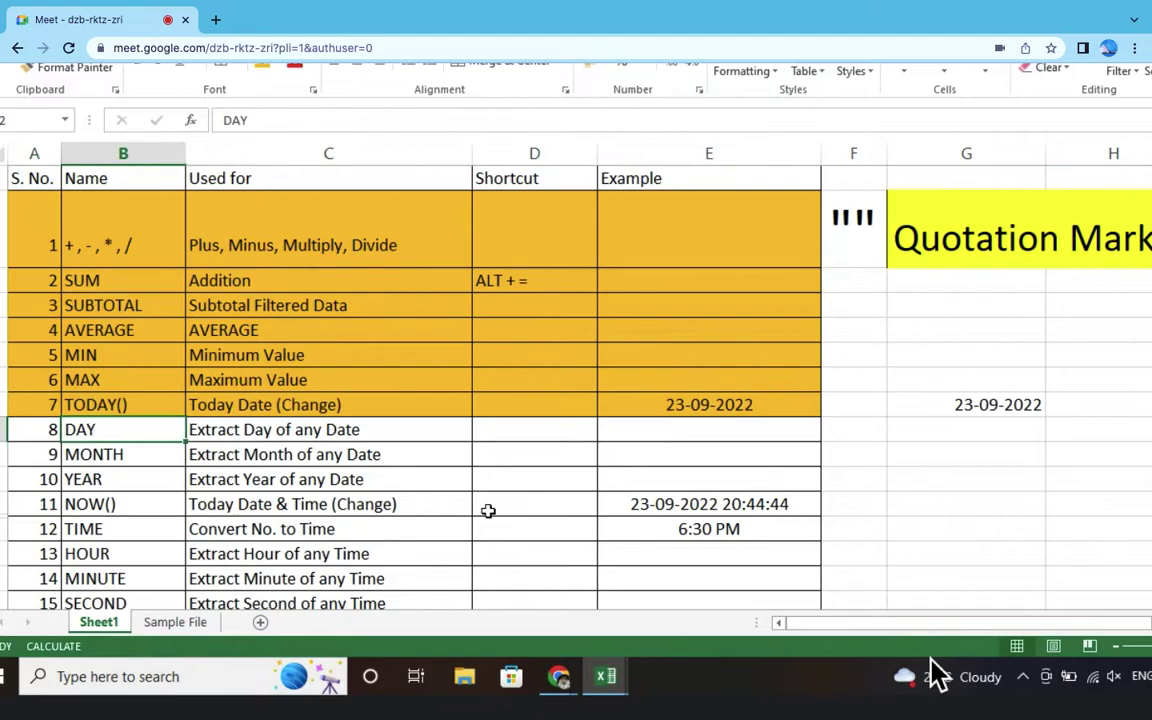
Step: Move the TODAY() formula from cell G11 to cell H11
click(983, 409)
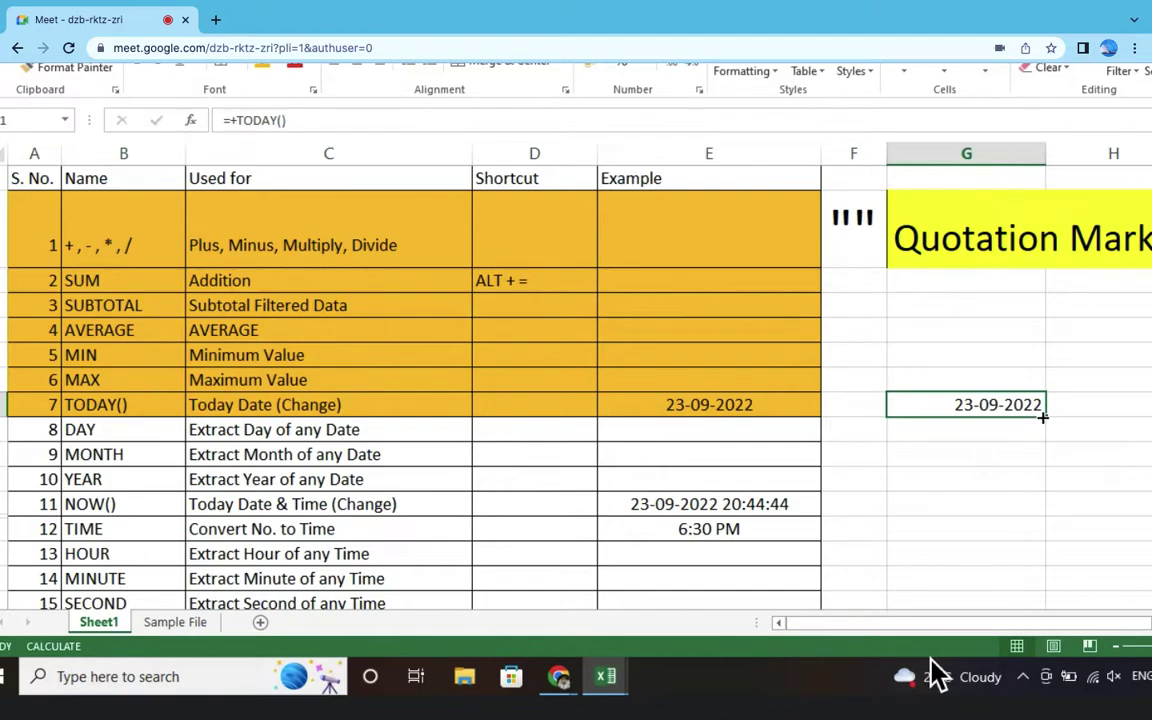
key(ctrl+c)
drag(1042, 414, 1100, 414)
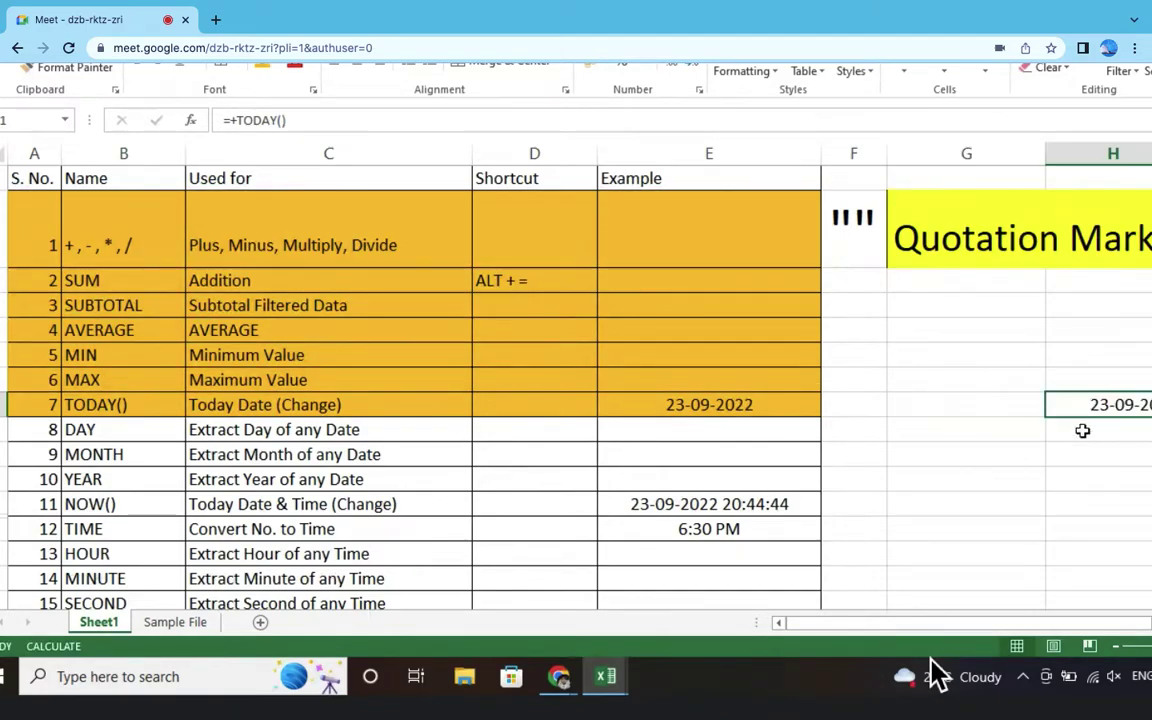
click(981, 401)
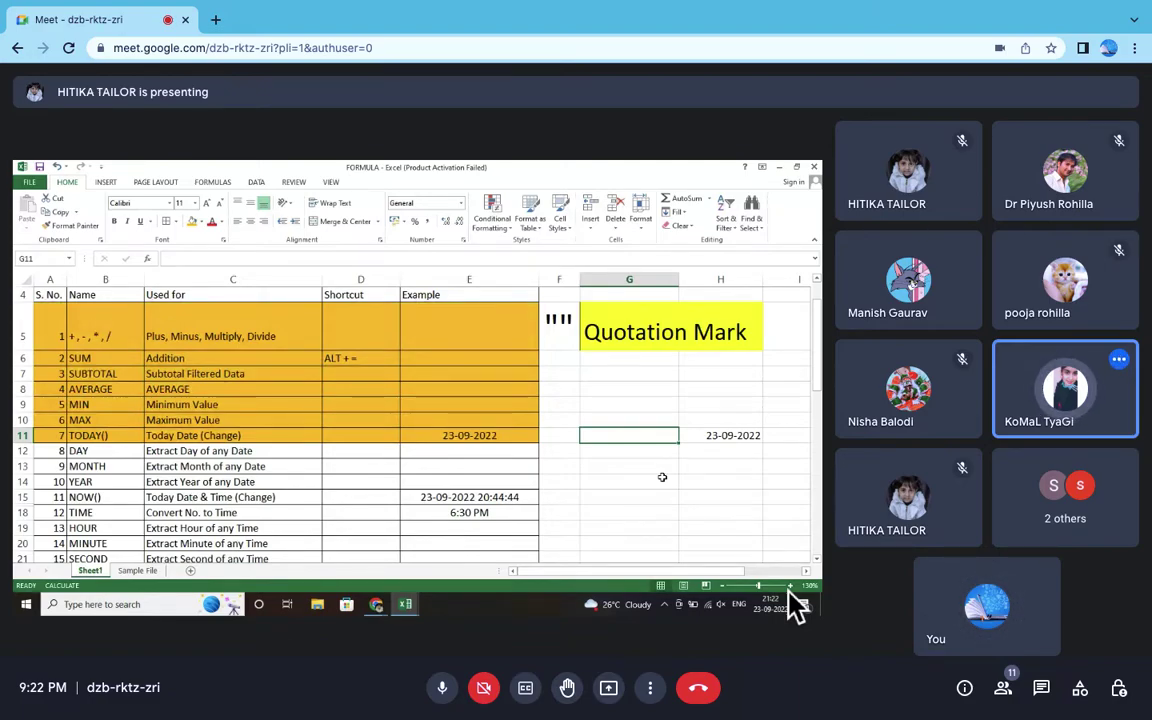
Step: Enter the formula +now() in cell G15, beside the NOW() row of the formula list
mouse_move(405, 472)
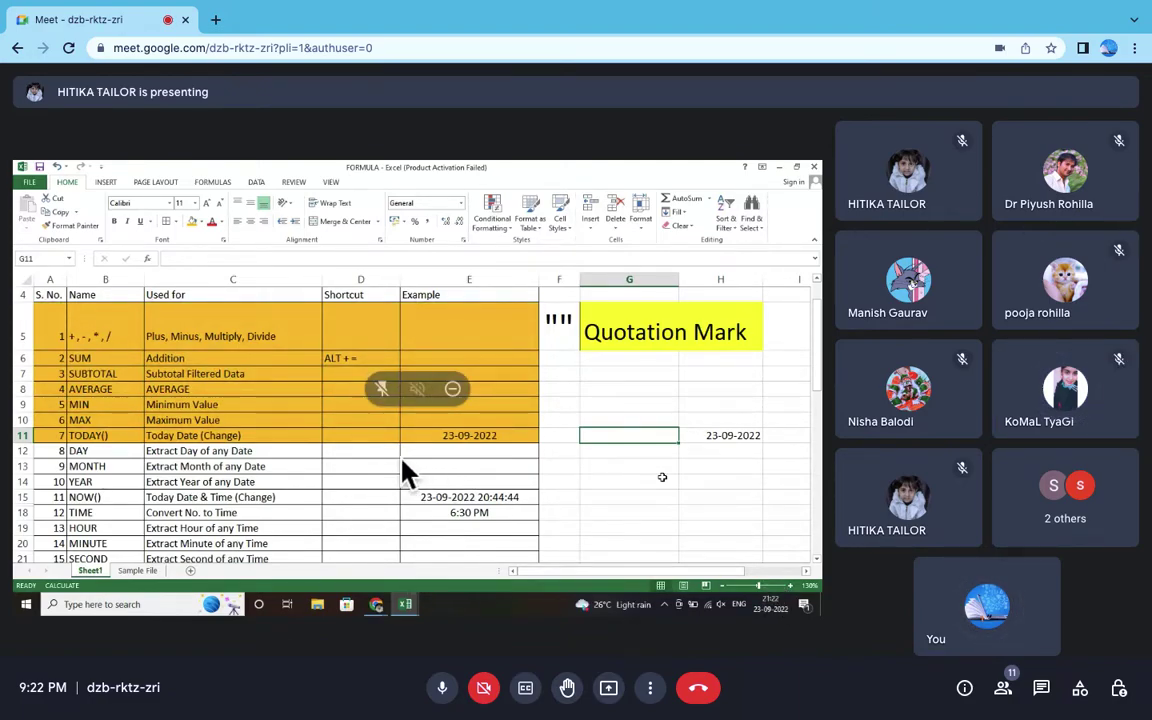
scroll(402, 460, up, 3)
scroll(402, 472, up, 3)
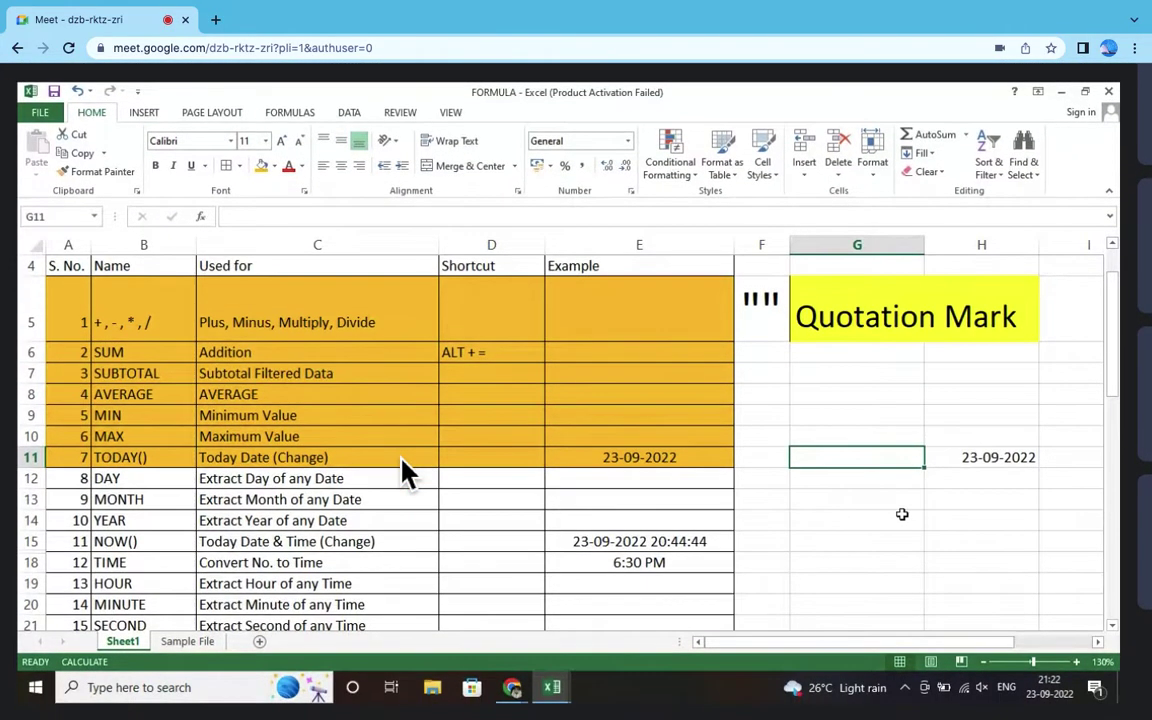
scroll(420, 466, up, 3)
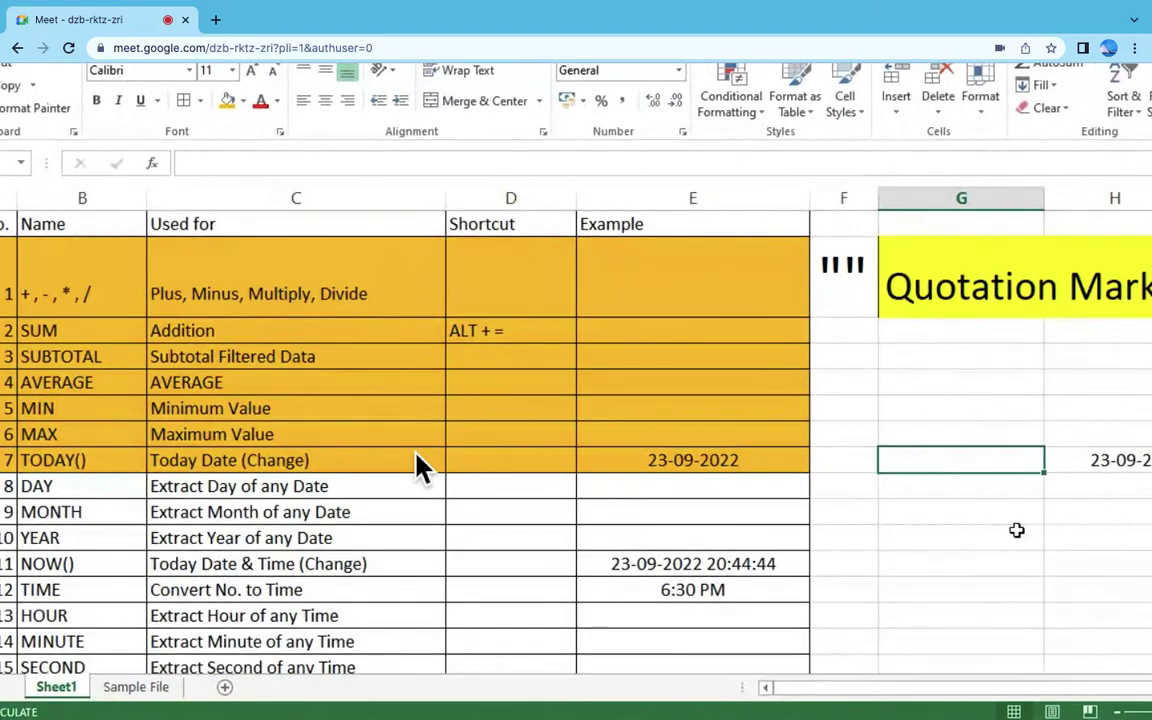
scroll(420, 466, right, 2)
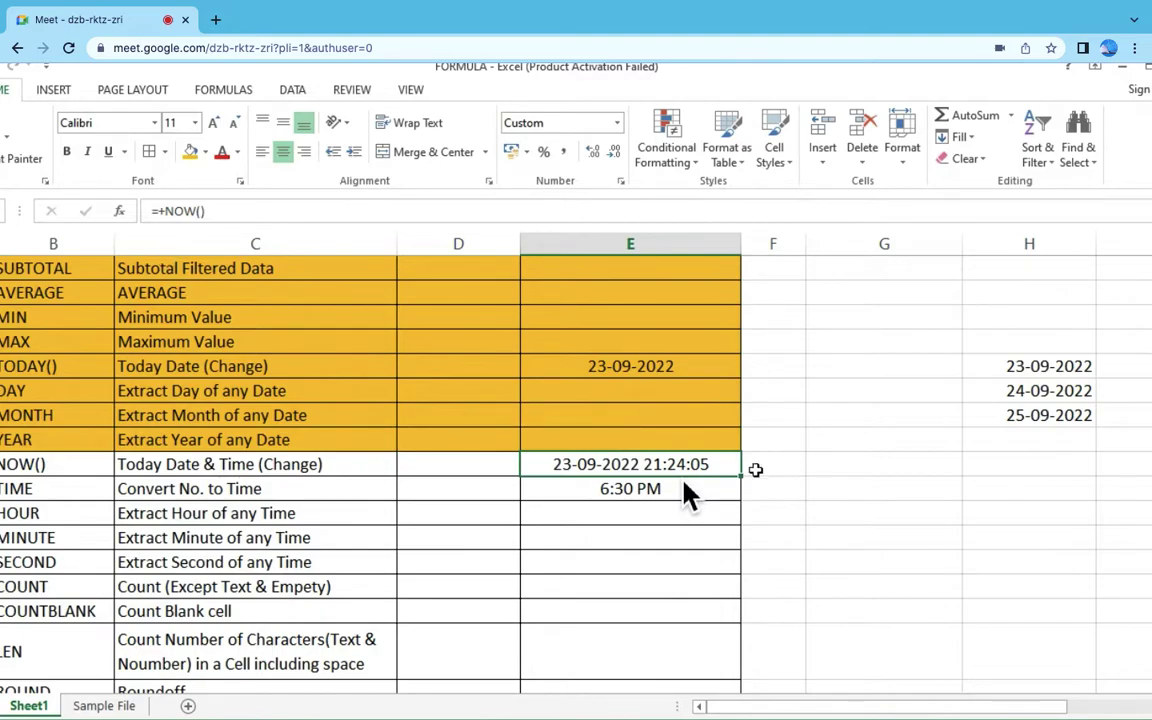
click(836, 467)
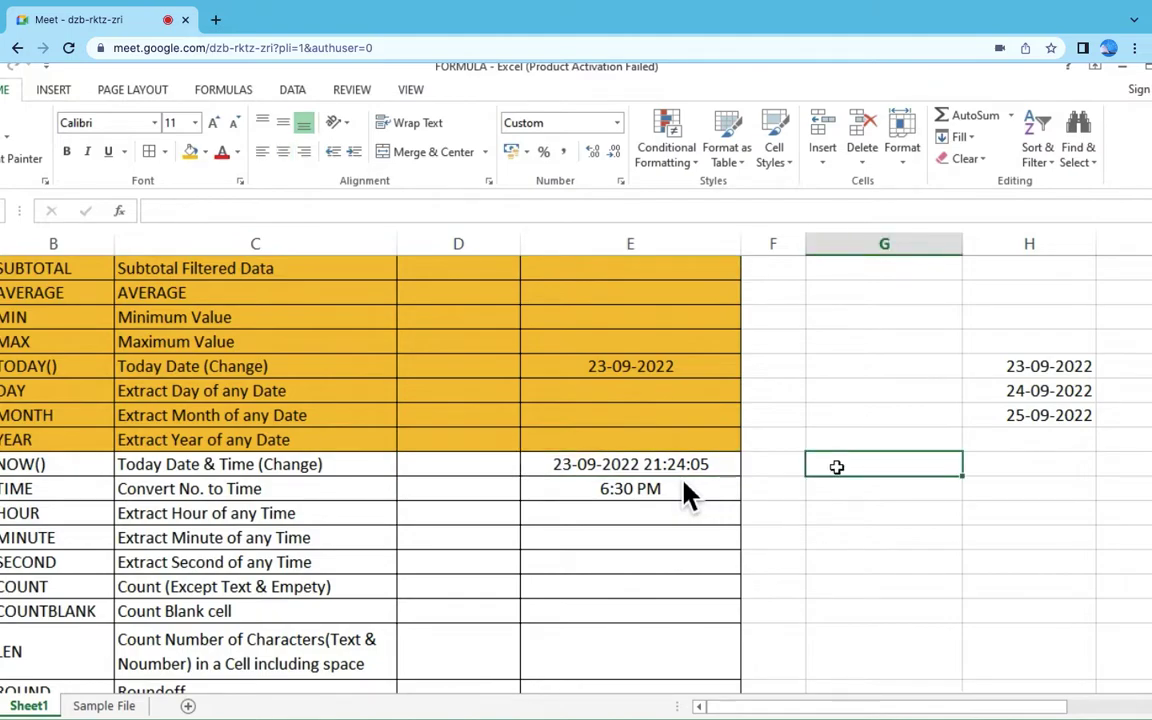
text(+now)
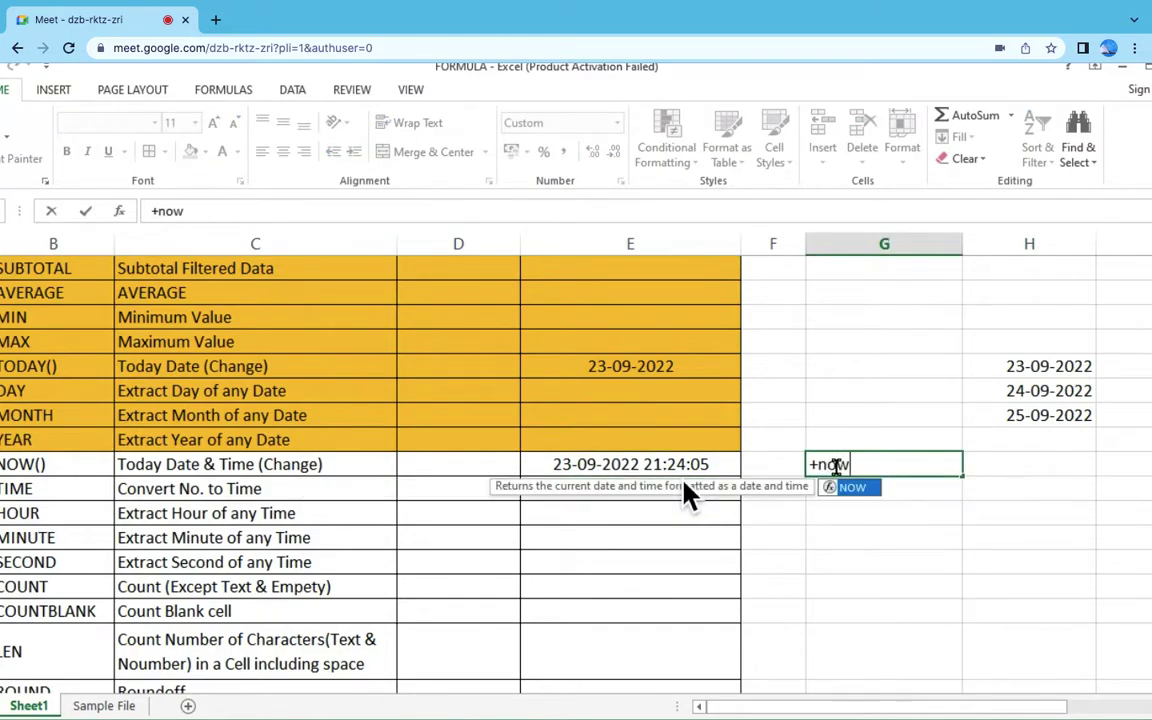
text(())
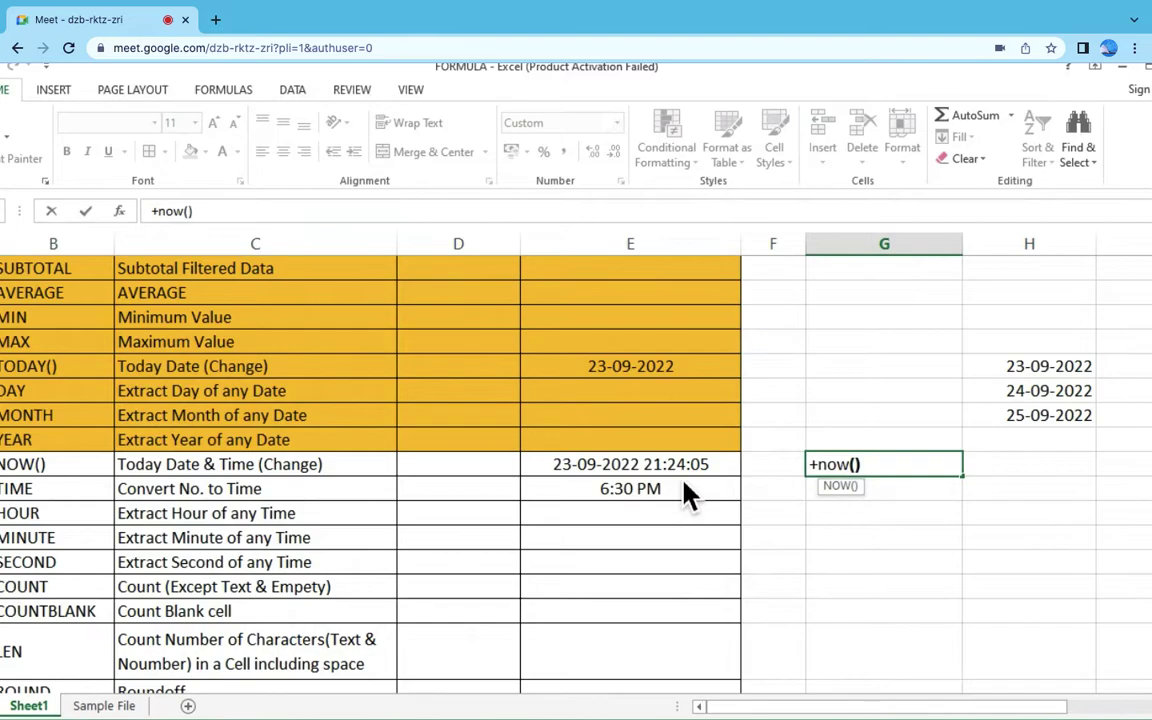
key(Return)
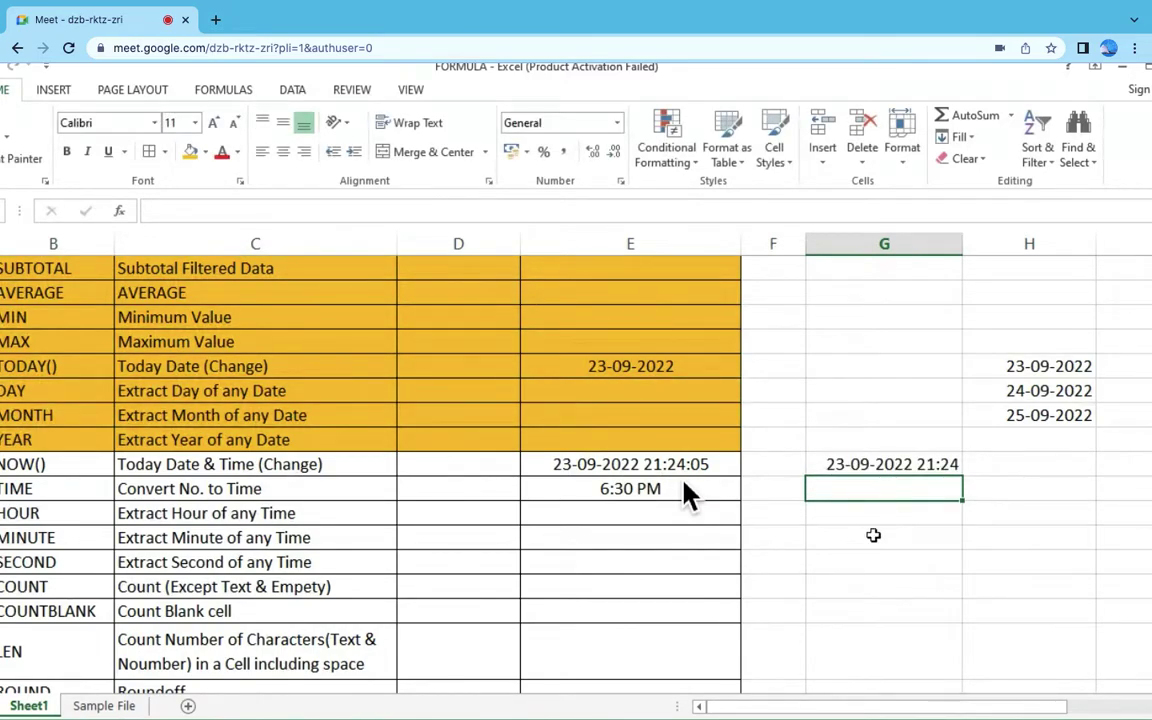
Step: Apply the custom number format dd-mm-yyyy hh:mm:ss to cell G15 and autofit the width of column G
click(882, 468)
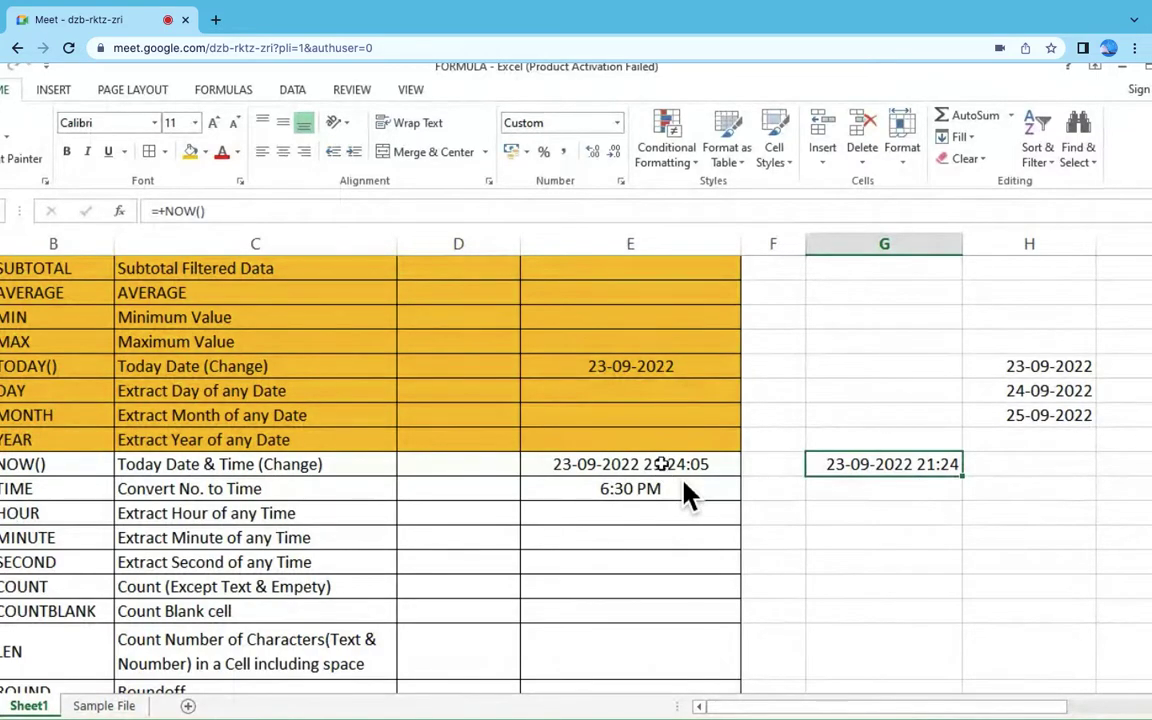
click(648, 489)
click(653, 464)
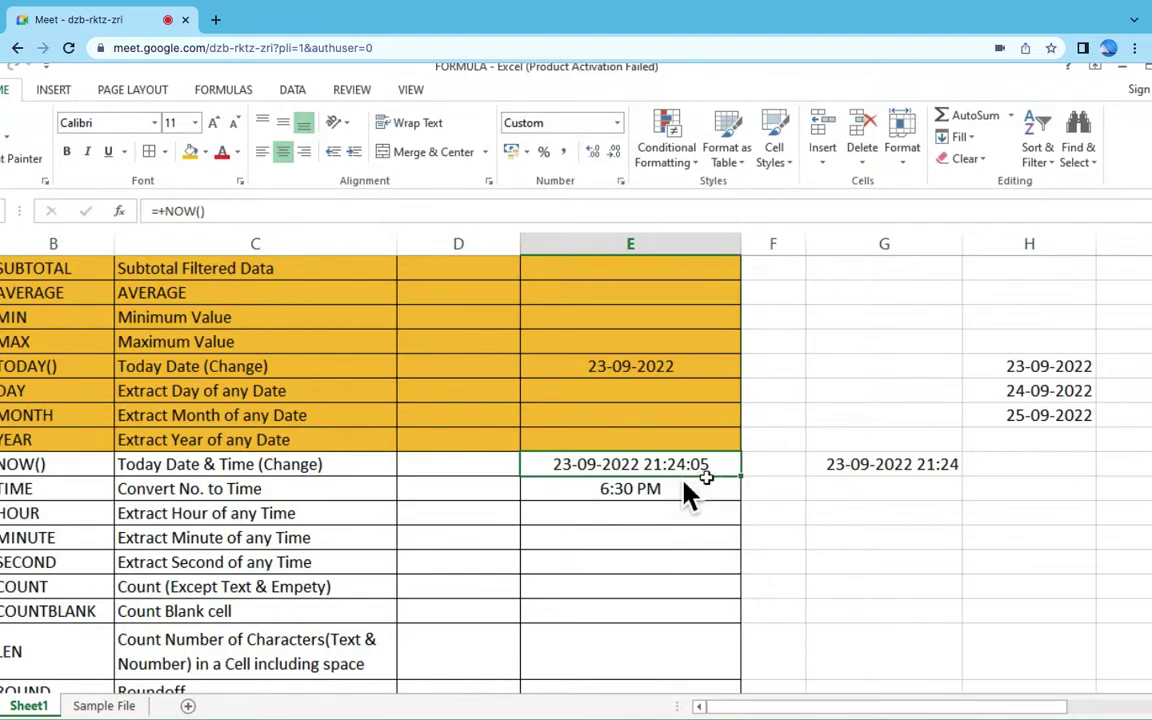
click(864, 464)
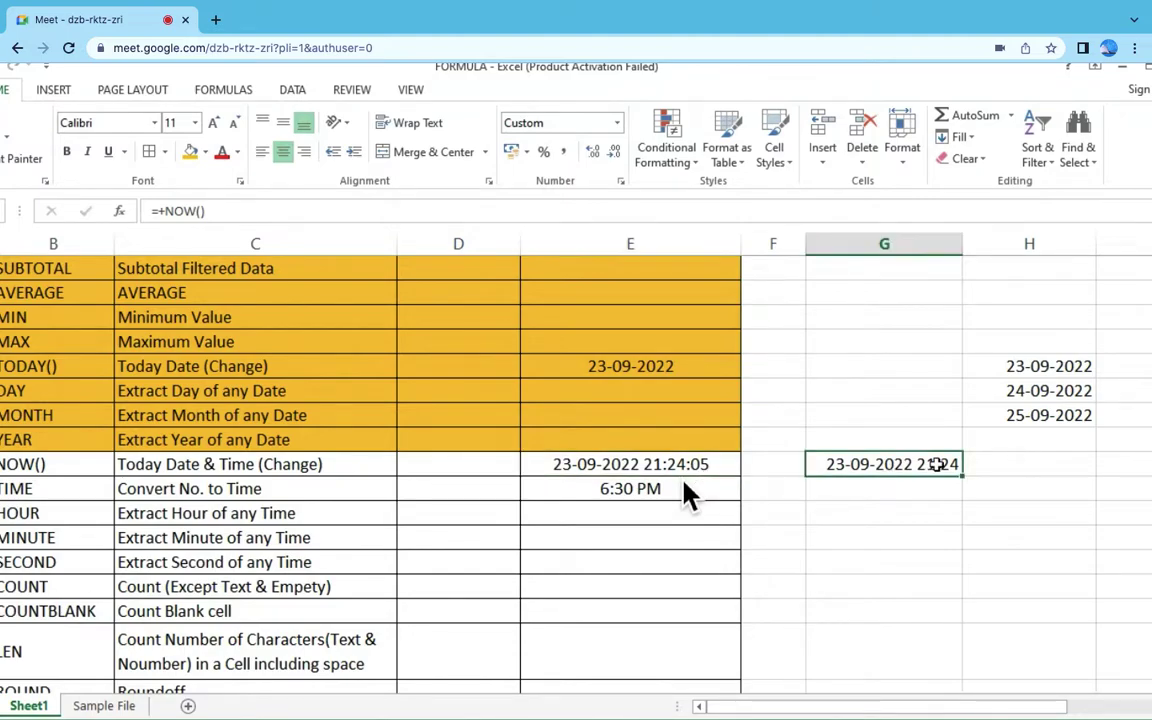
click(607, 463)
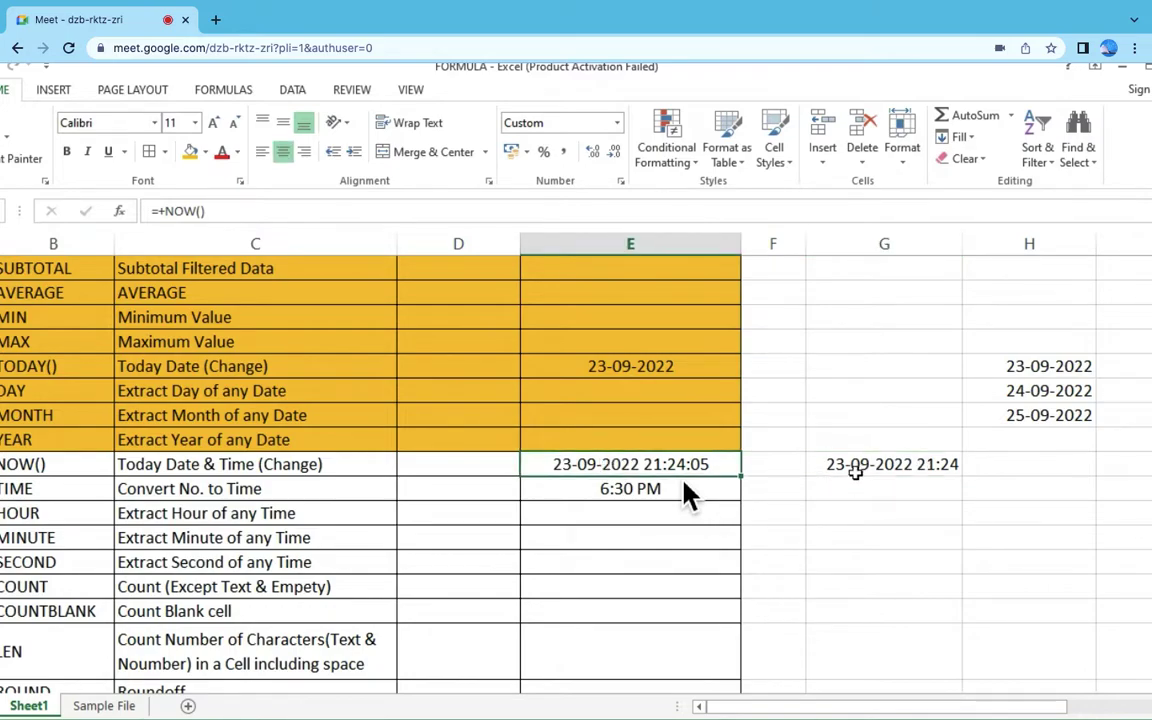
click(856, 466)
click(621, 184)
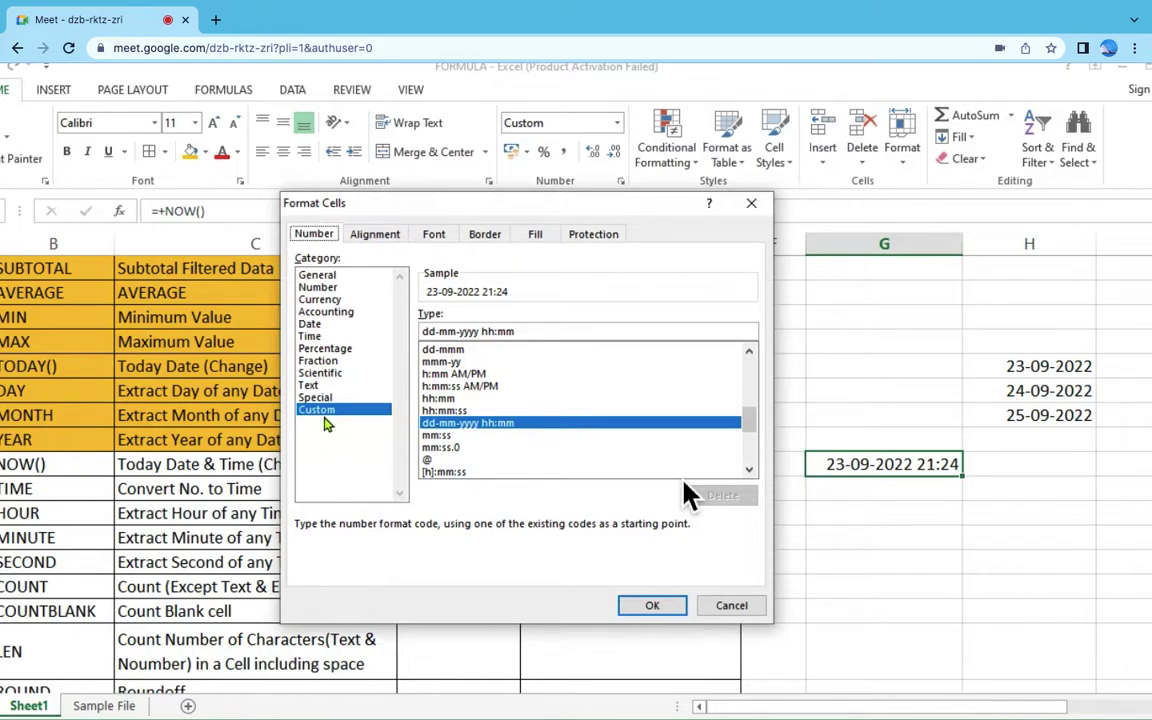
click(527, 331)
text(:ss)
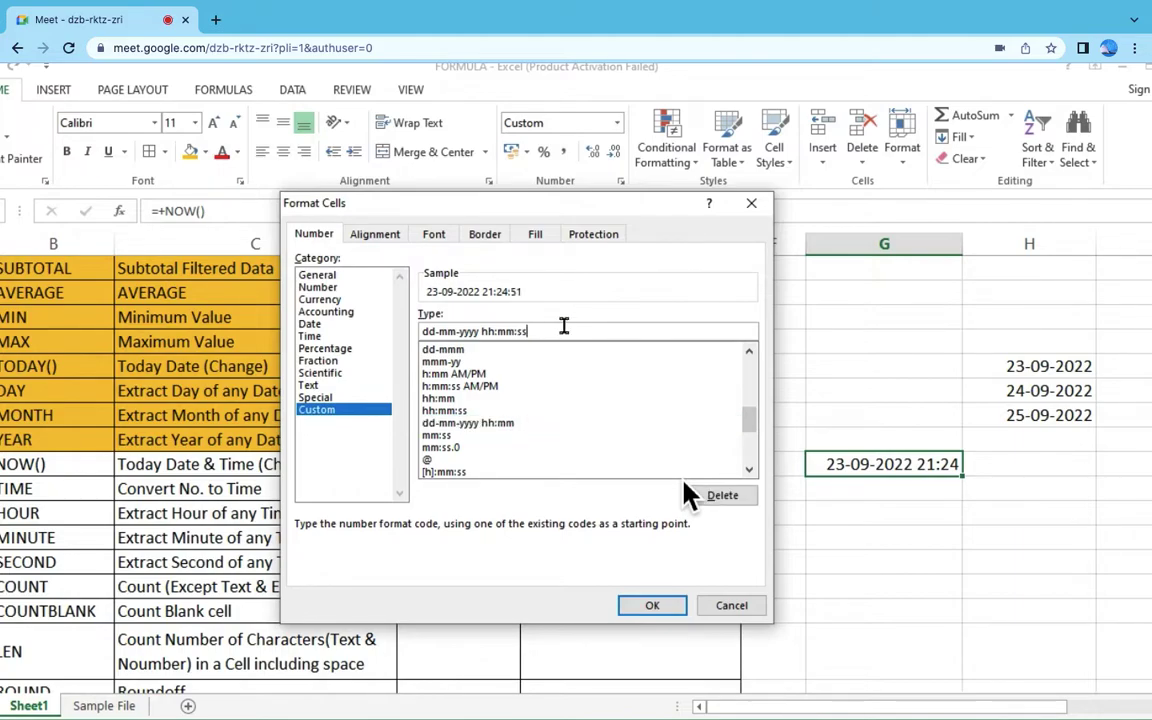
key(Return)
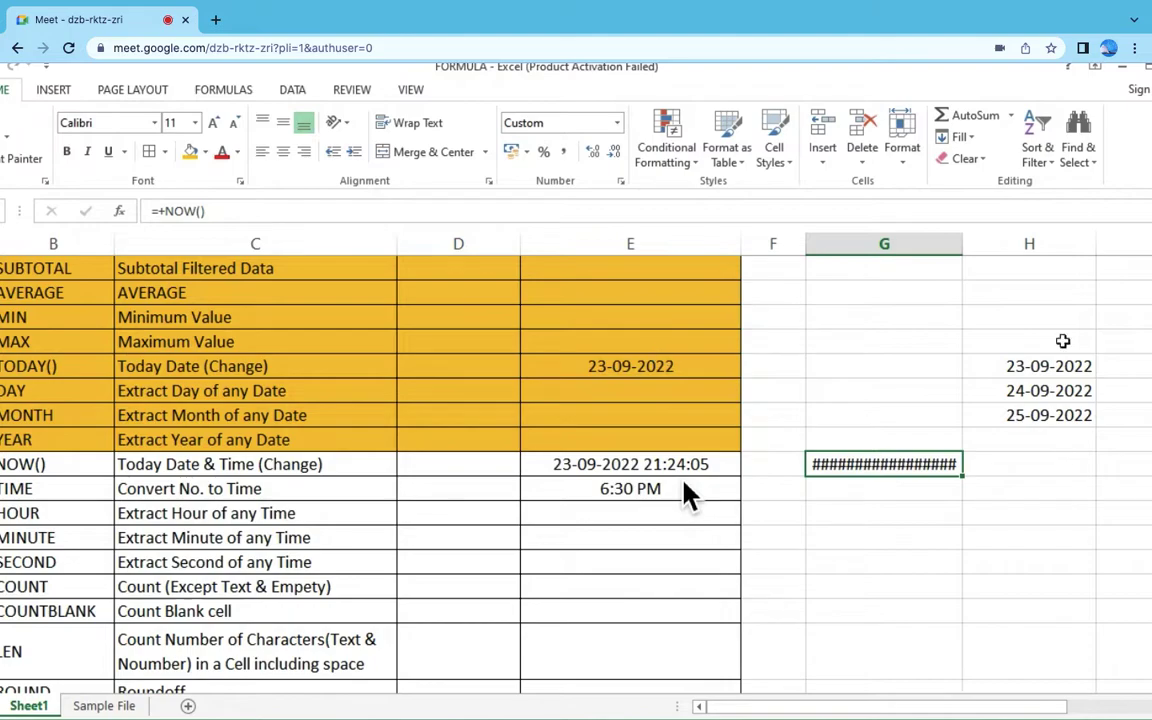
double_click(962, 244)
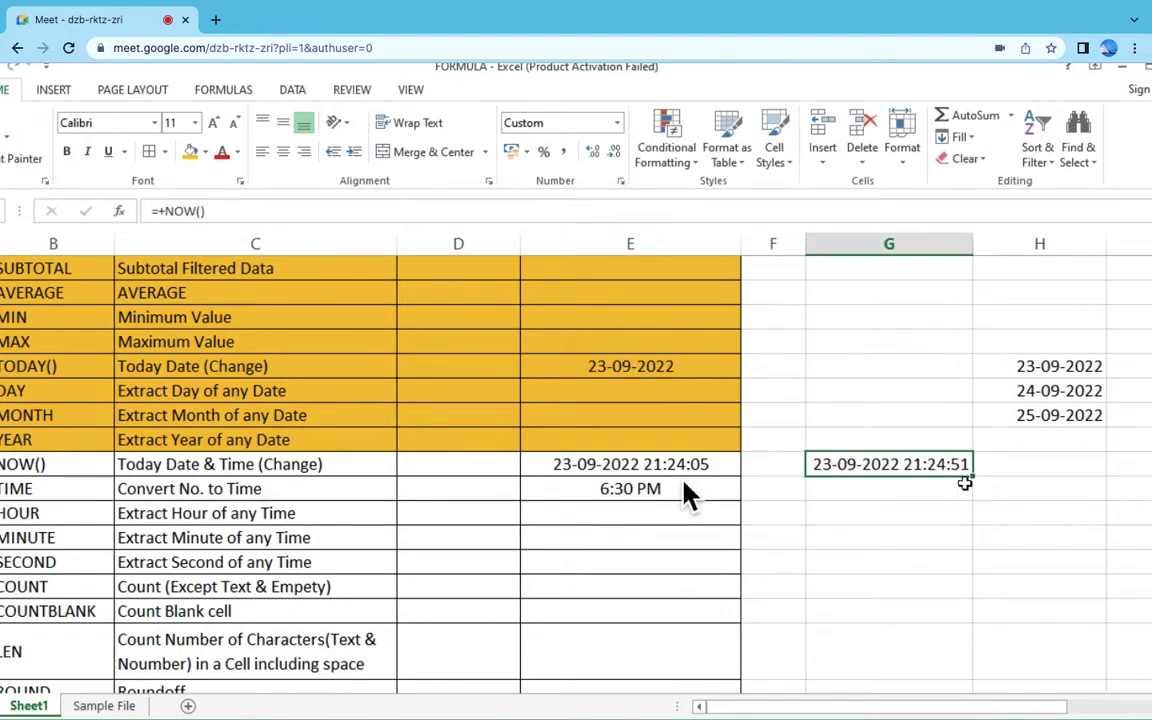
Step: Recalculate the sheet to refresh the NOW() values and fill the NOW() row, A15 to E15, with orange
key(F9)
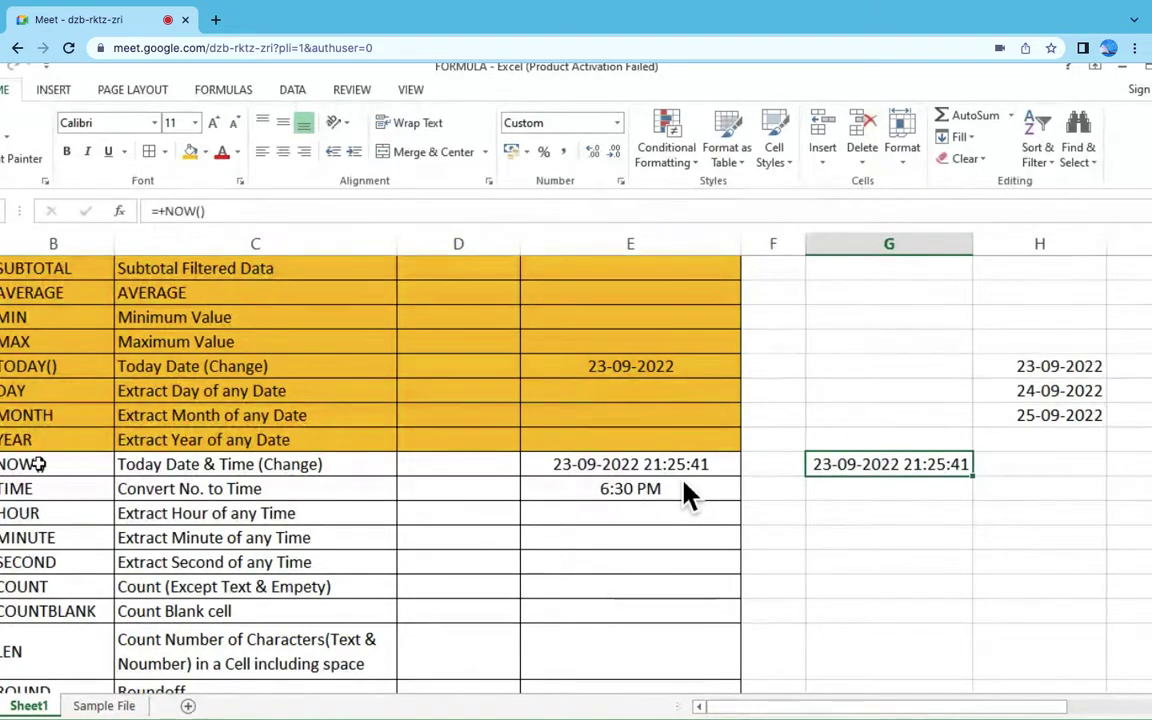
drag(1, 465, 630, 468)
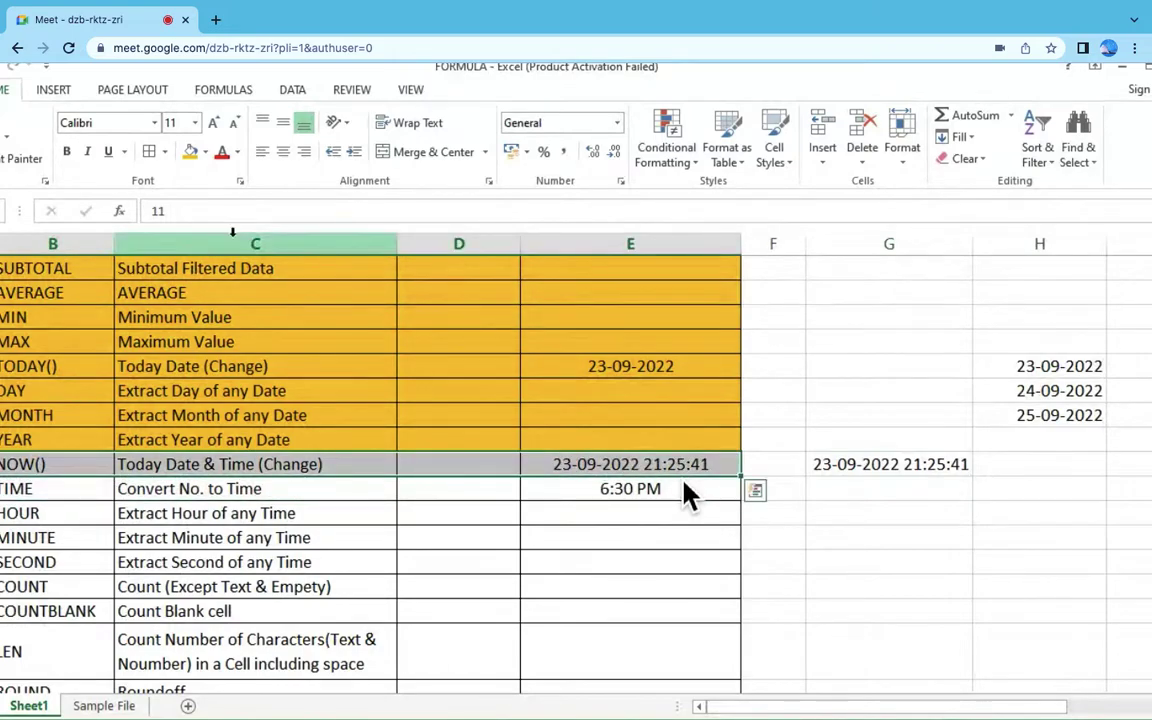
click(190, 151)
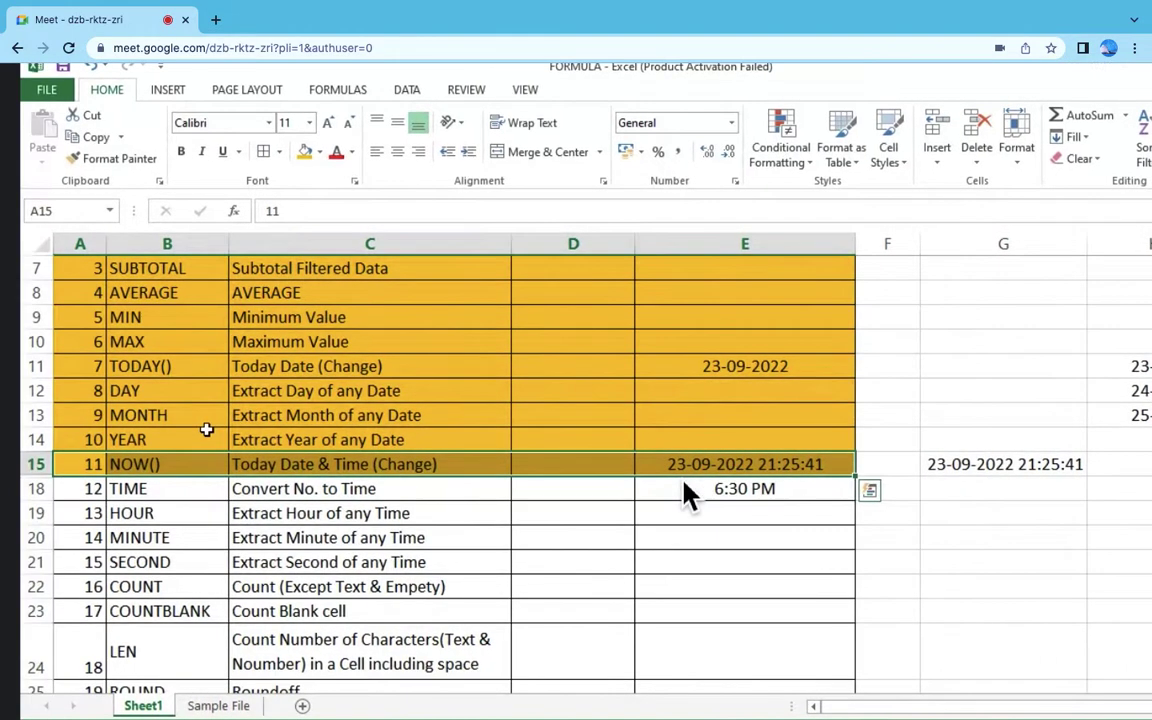
Step: Enter the formula +time(21,30,27) in cell F18, beside the TIME row's example
click(157, 489)
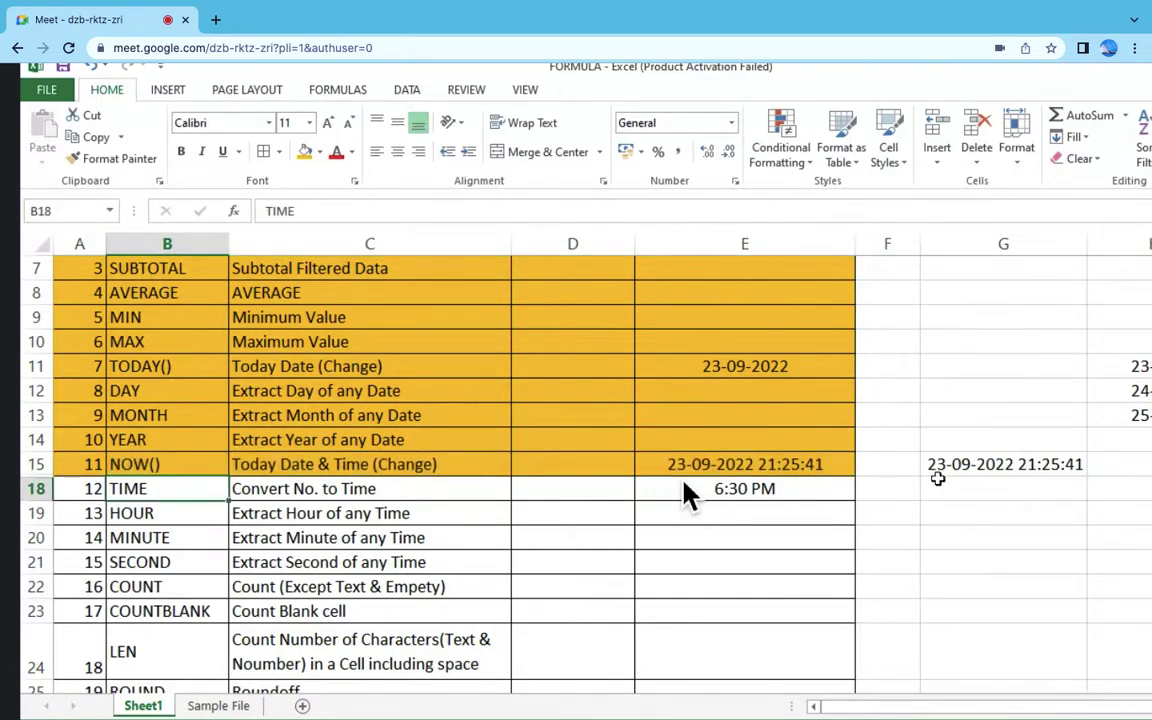
click(974, 492)
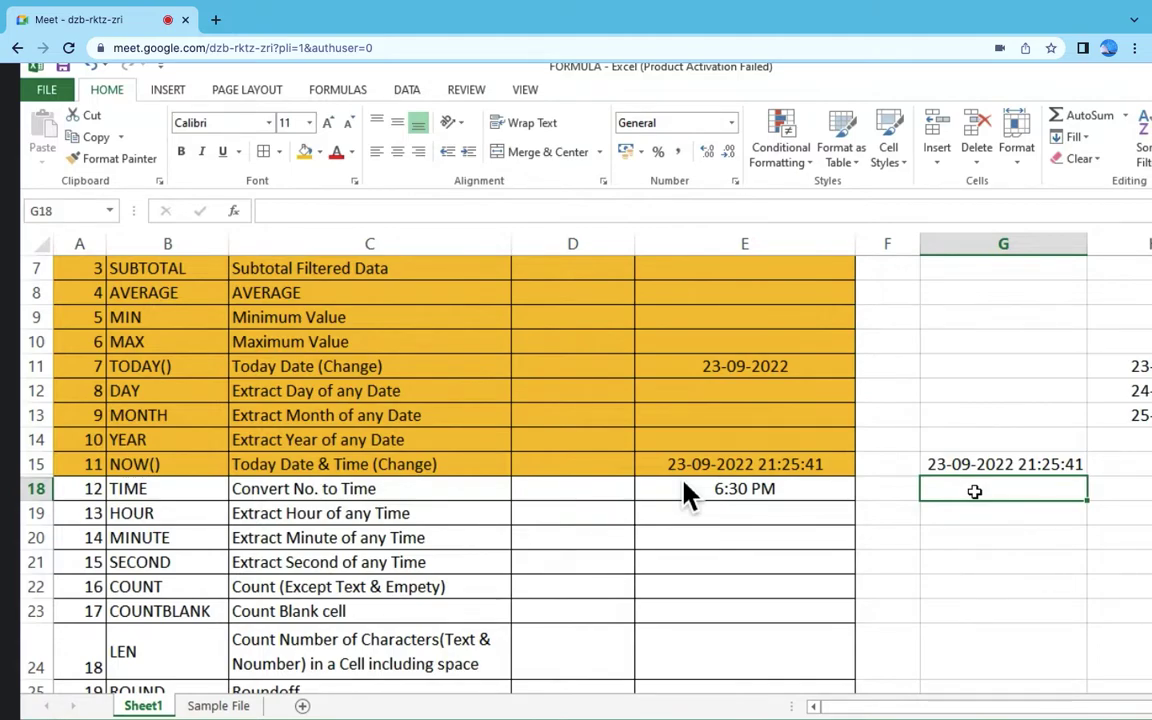
click(665, 490)
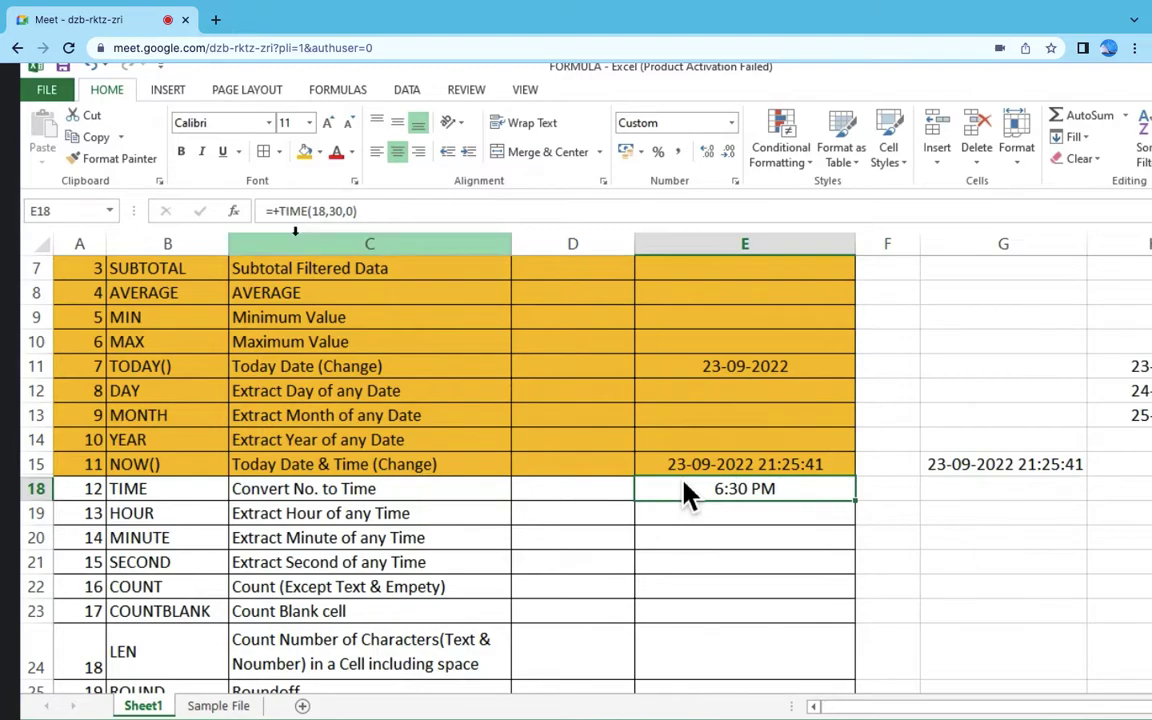
click(896, 491)
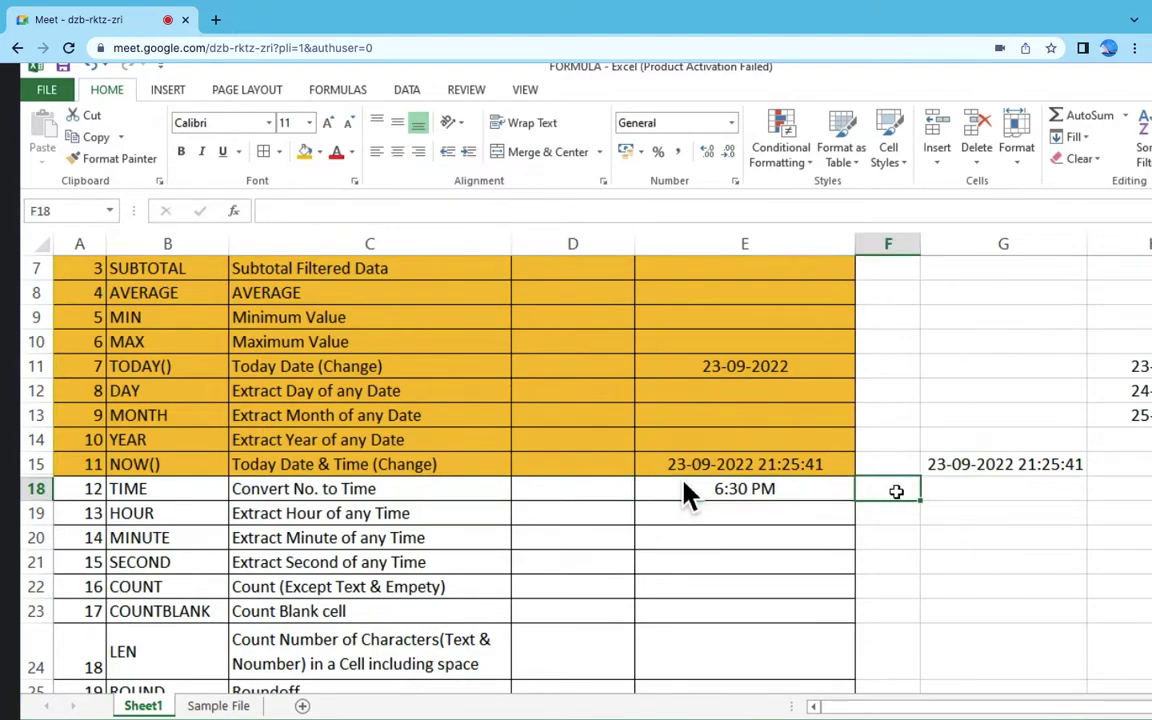
text(+time)
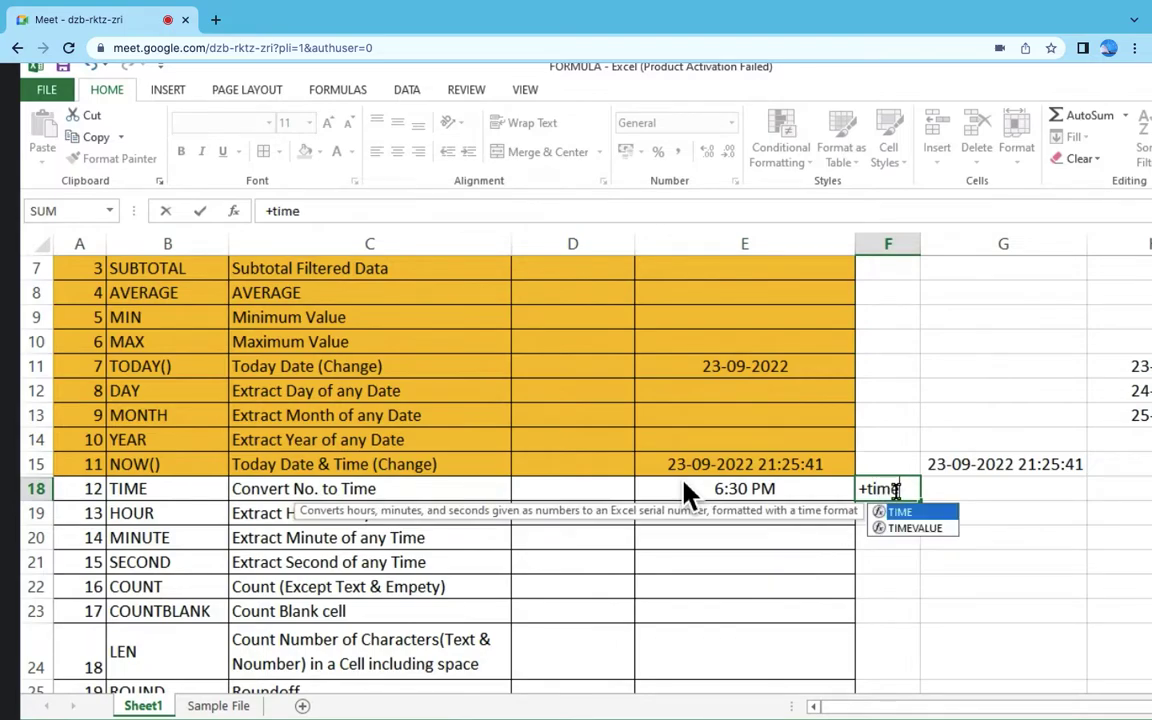
text(()
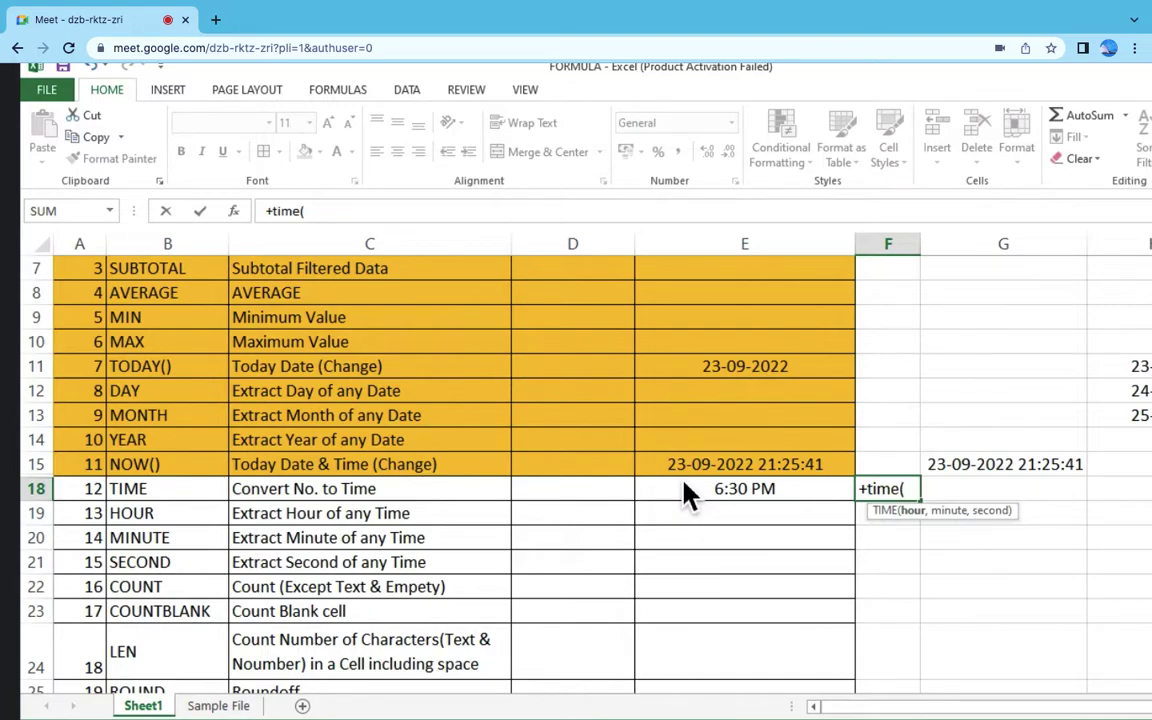
text(21,)
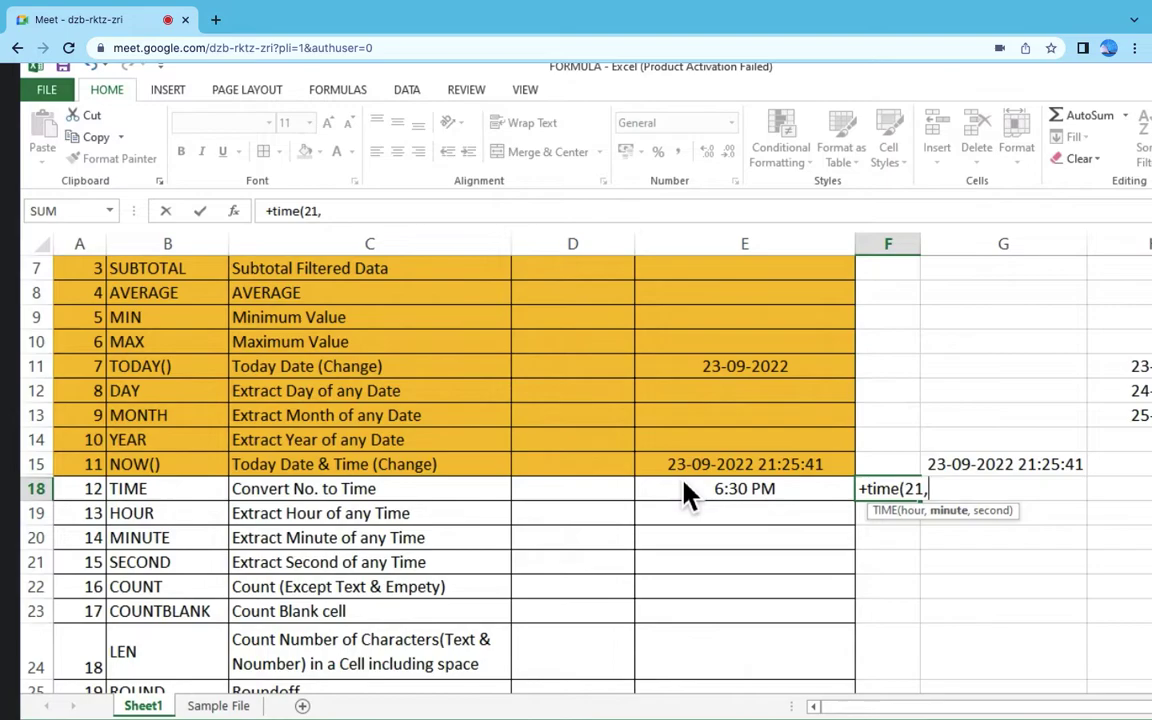
text(30,)
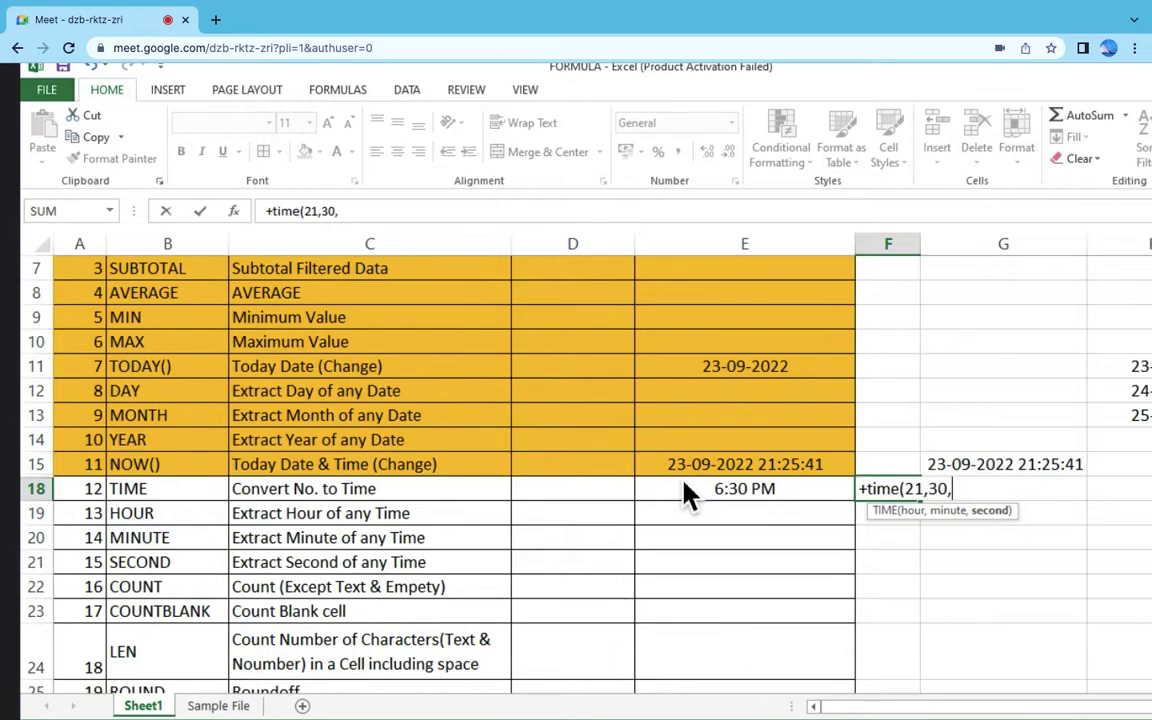
text(27)
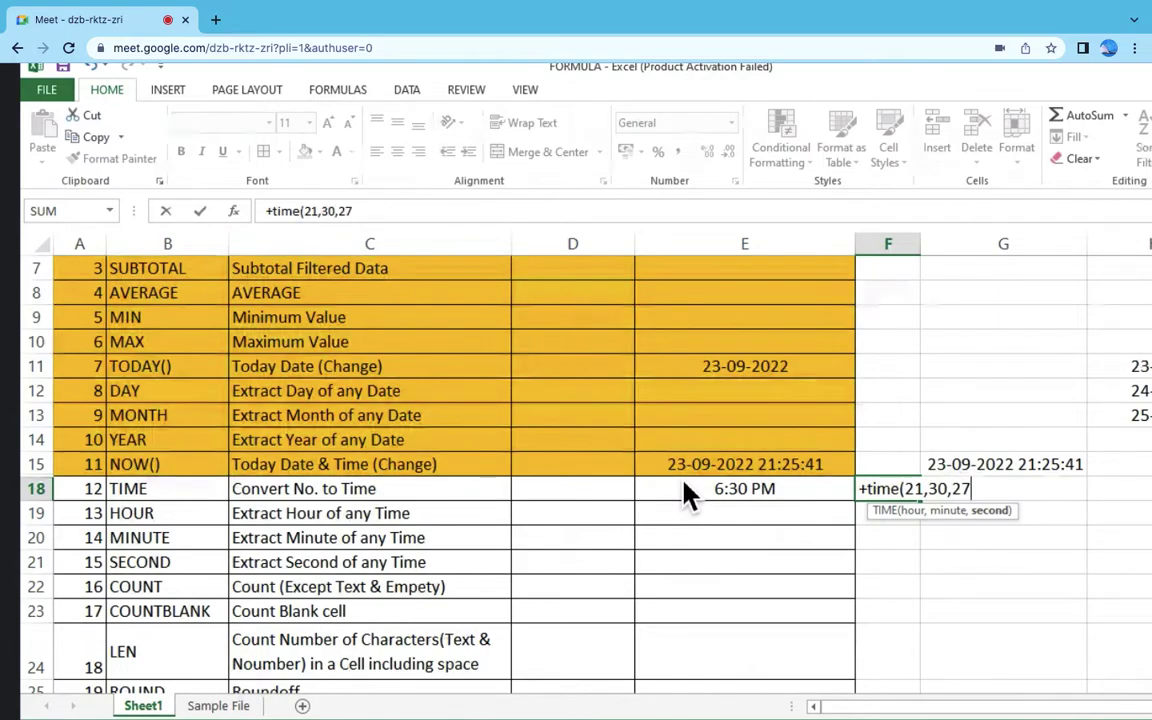
key(Return)
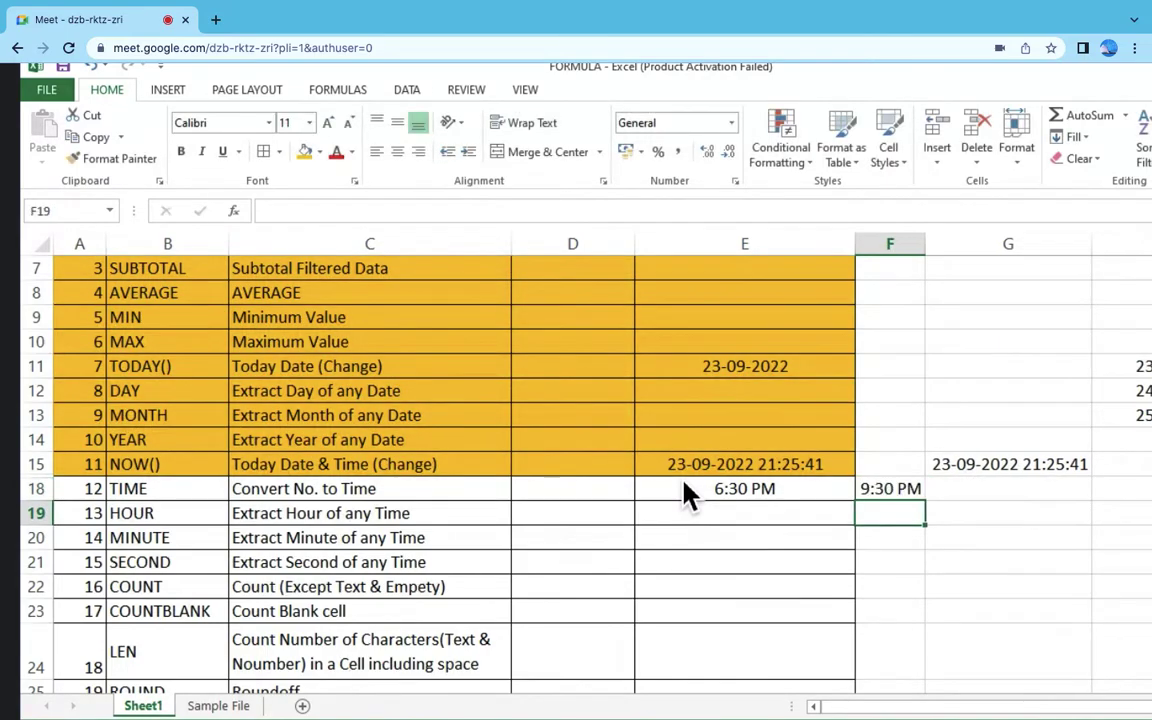
Step: Move the TIME formula from cell F18 to cell H18
click(907, 480)
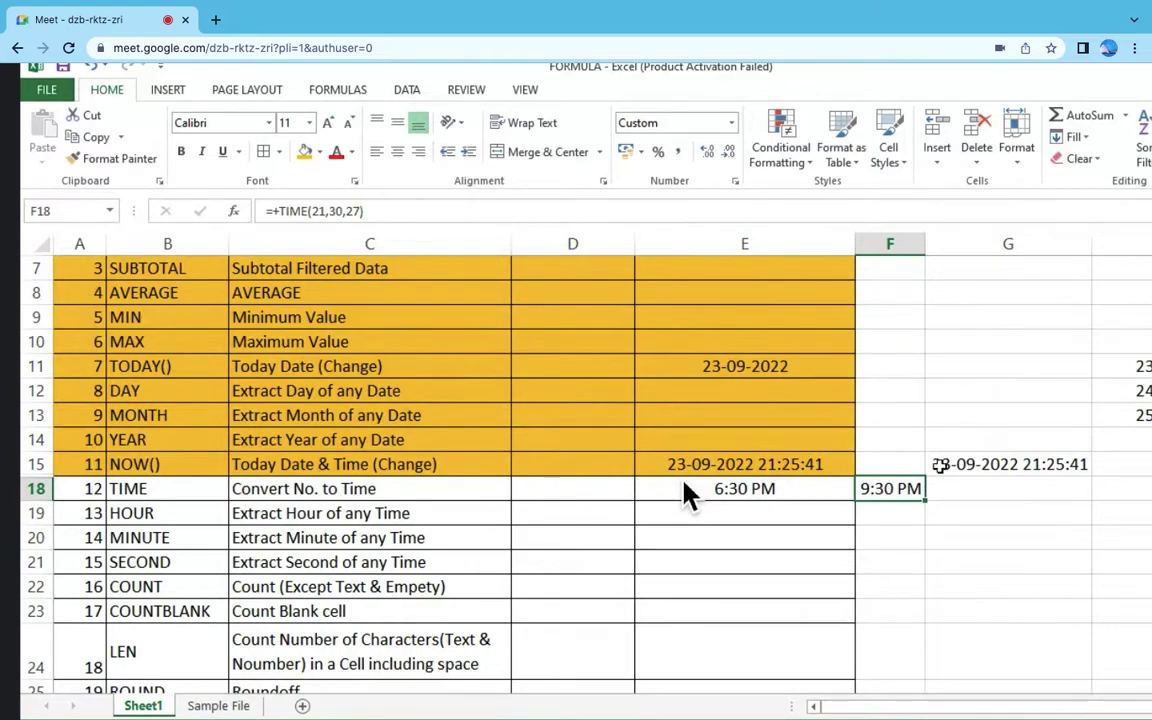
key(Right)
key(Right)
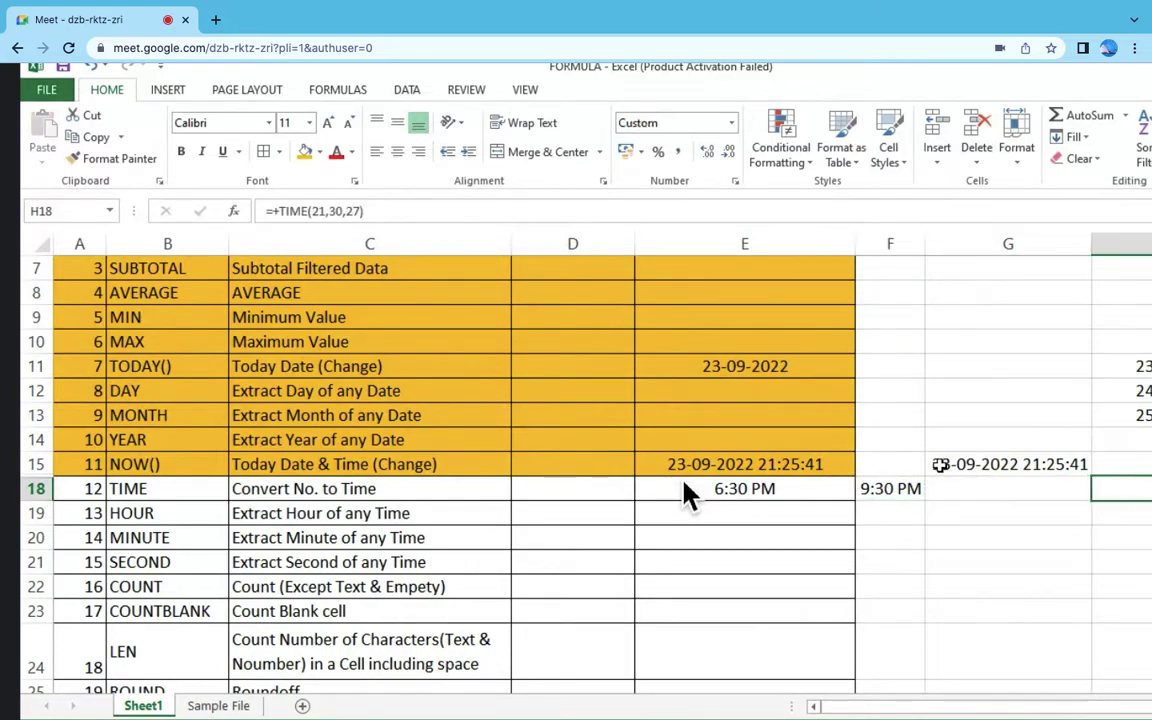
click(908, 487)
drag(908, 487, 1147, 487)
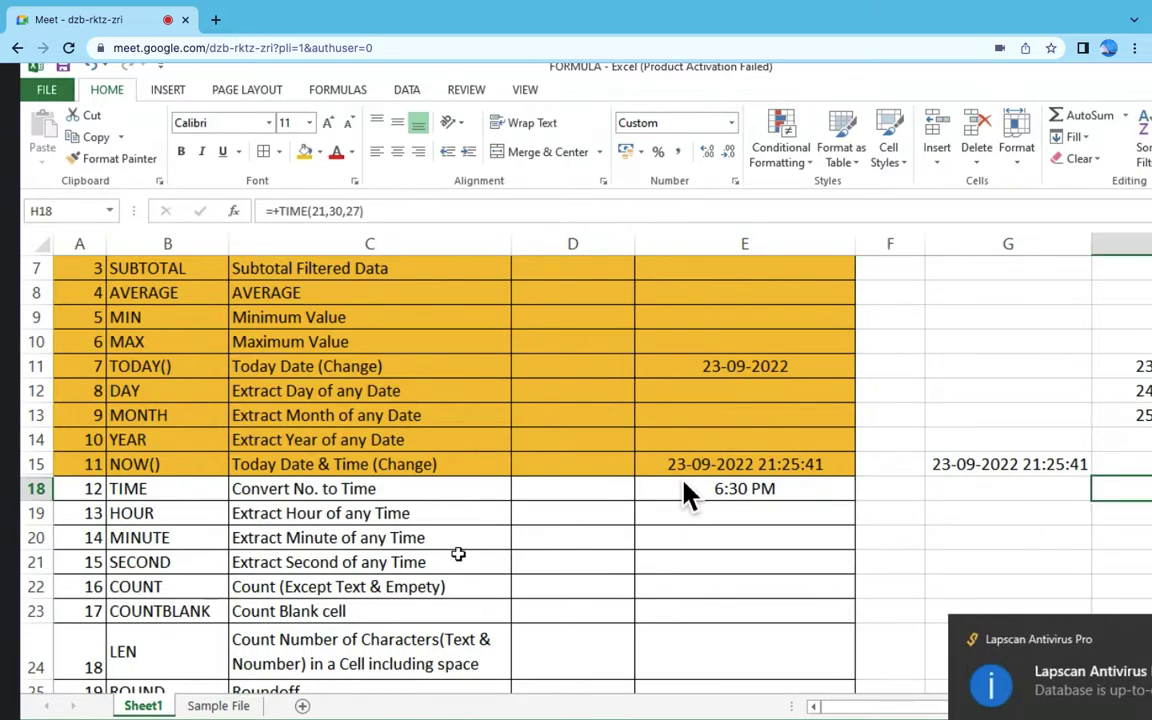
Step: Compare the TIME formula in H18 with the NOW formula in G15, and review the DAY, MONTH, YEAR, MINUTE and SECOND entries
click(195, 487)
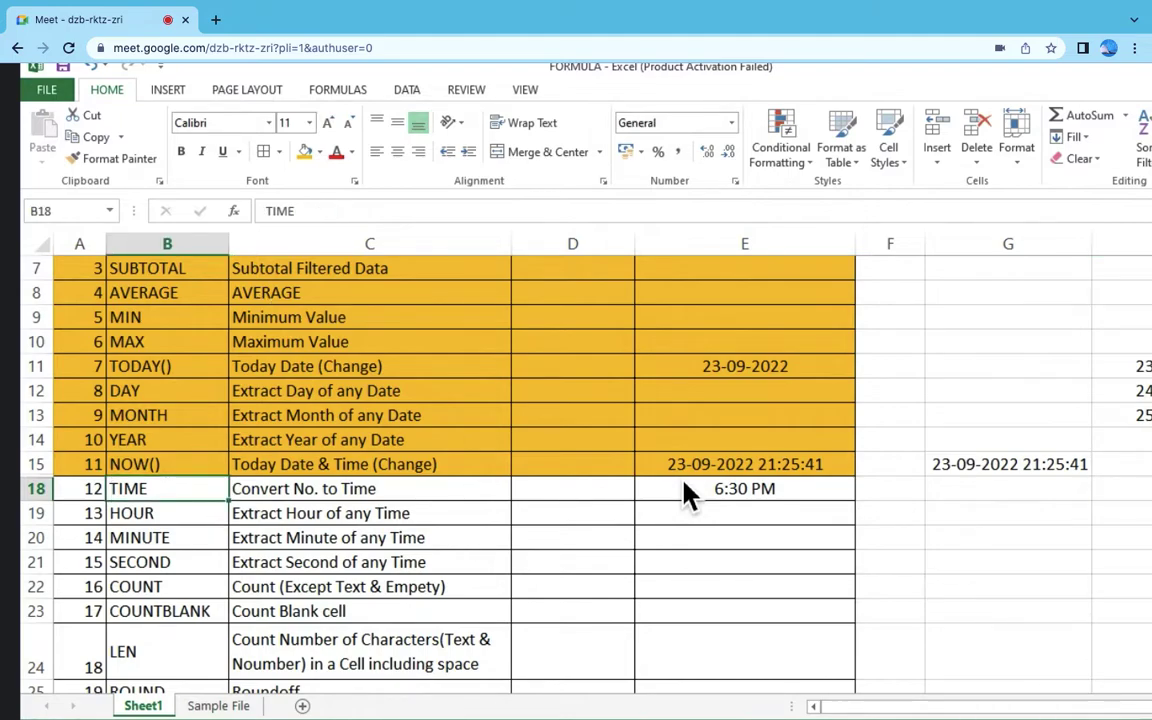
double_click(1115, 488)
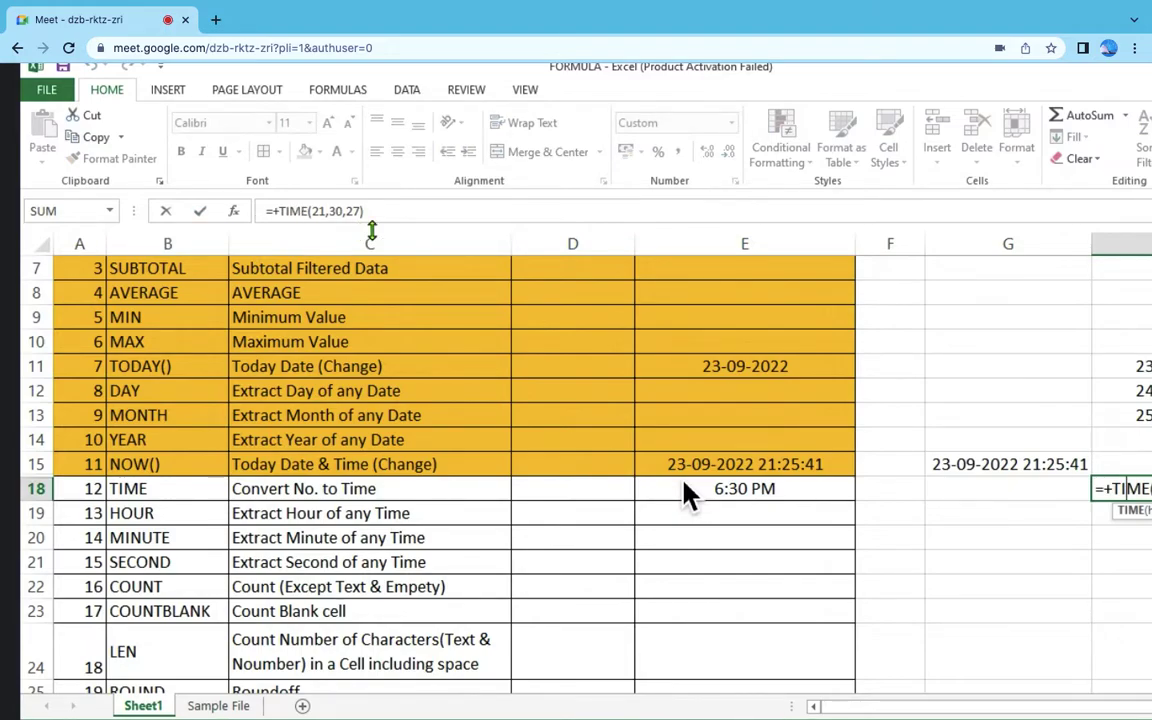
key(Return)
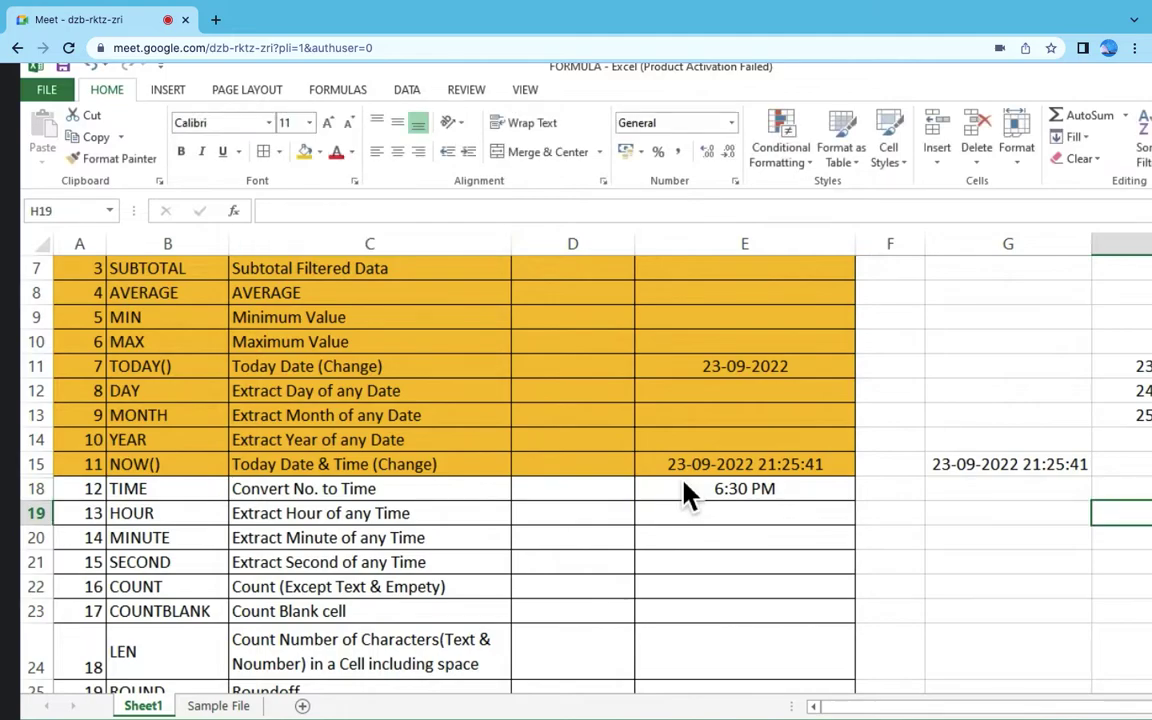
key(Up)
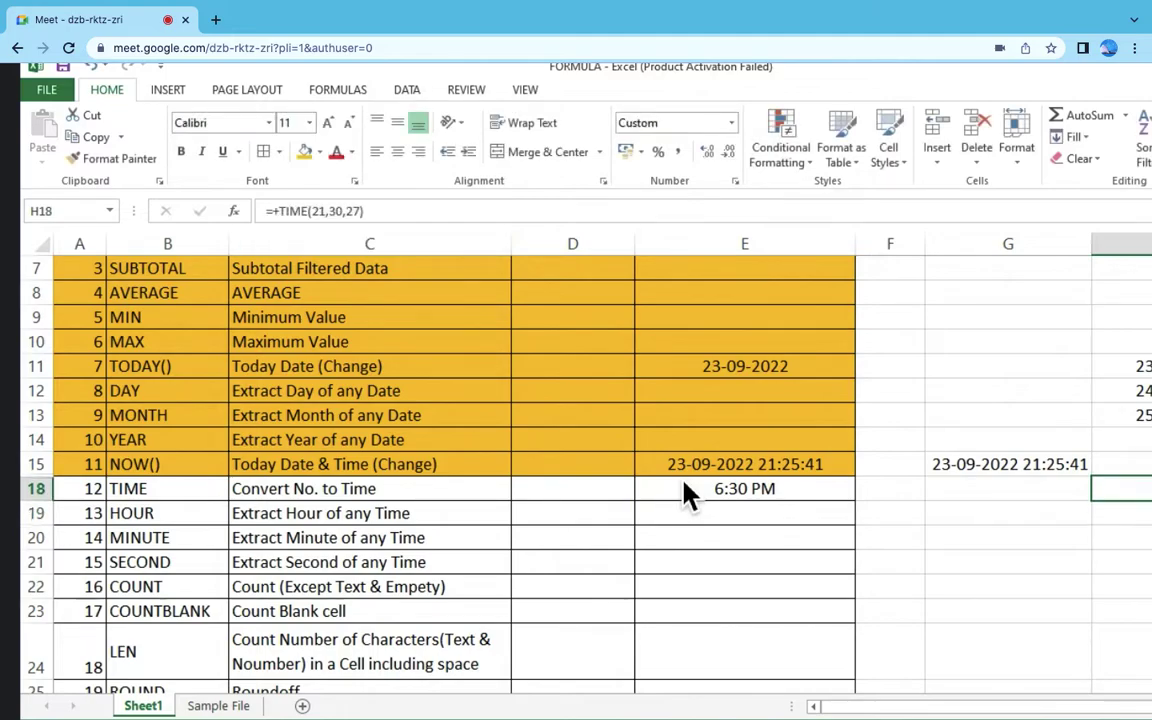
click(1055, 464)
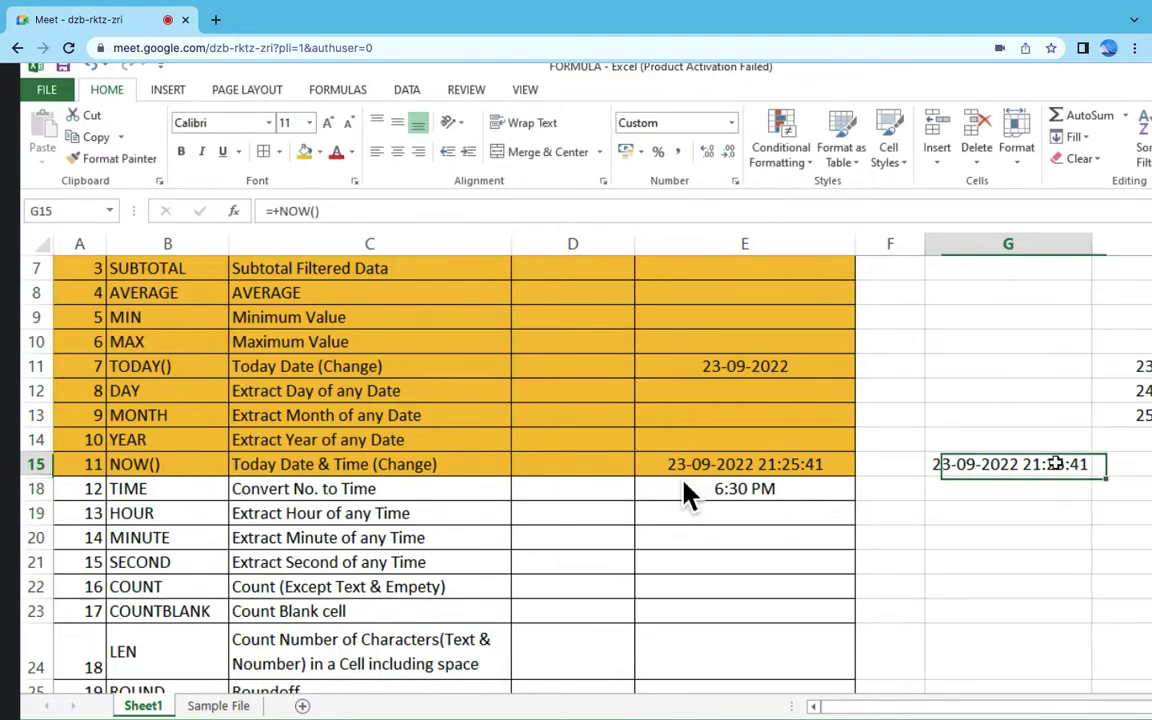
click(196, 468)
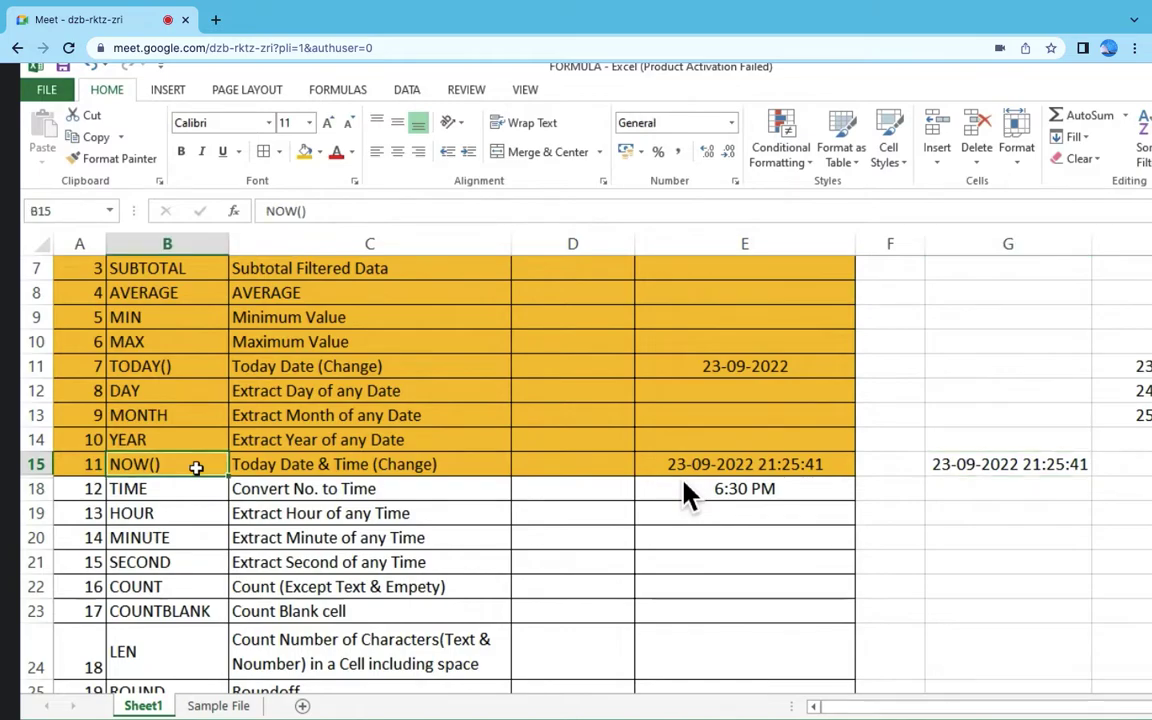
click(995, 464)
click(147, 494)
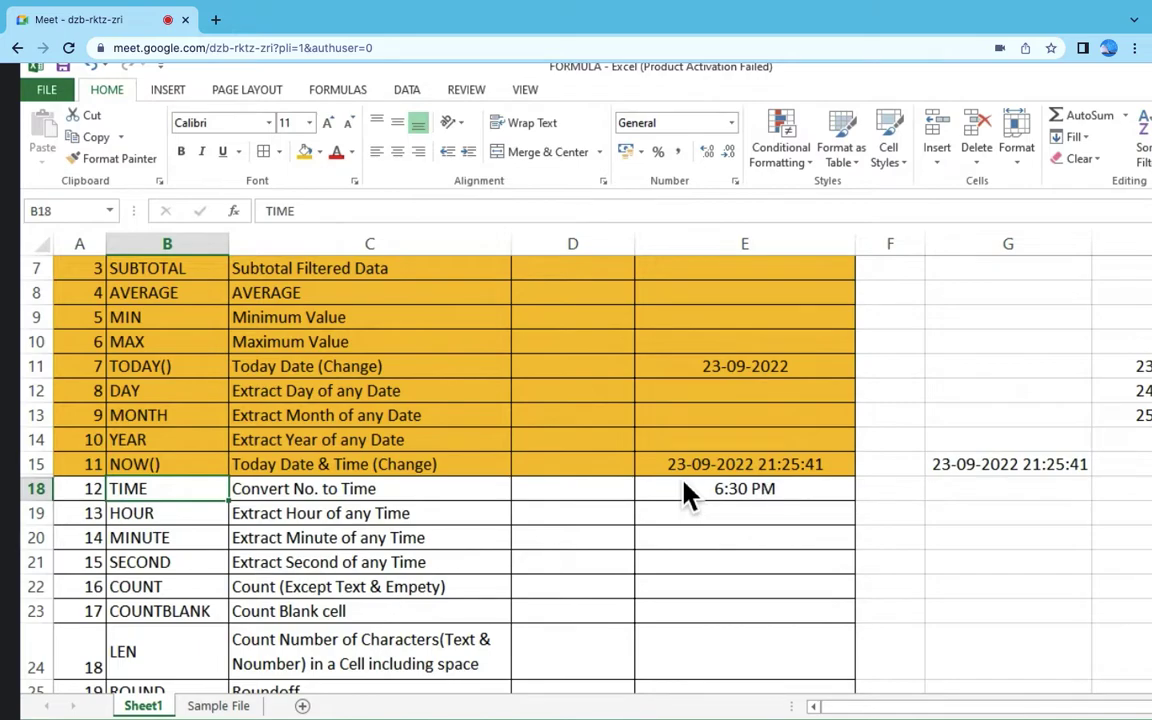
click(165, 391)
click(165, 415)
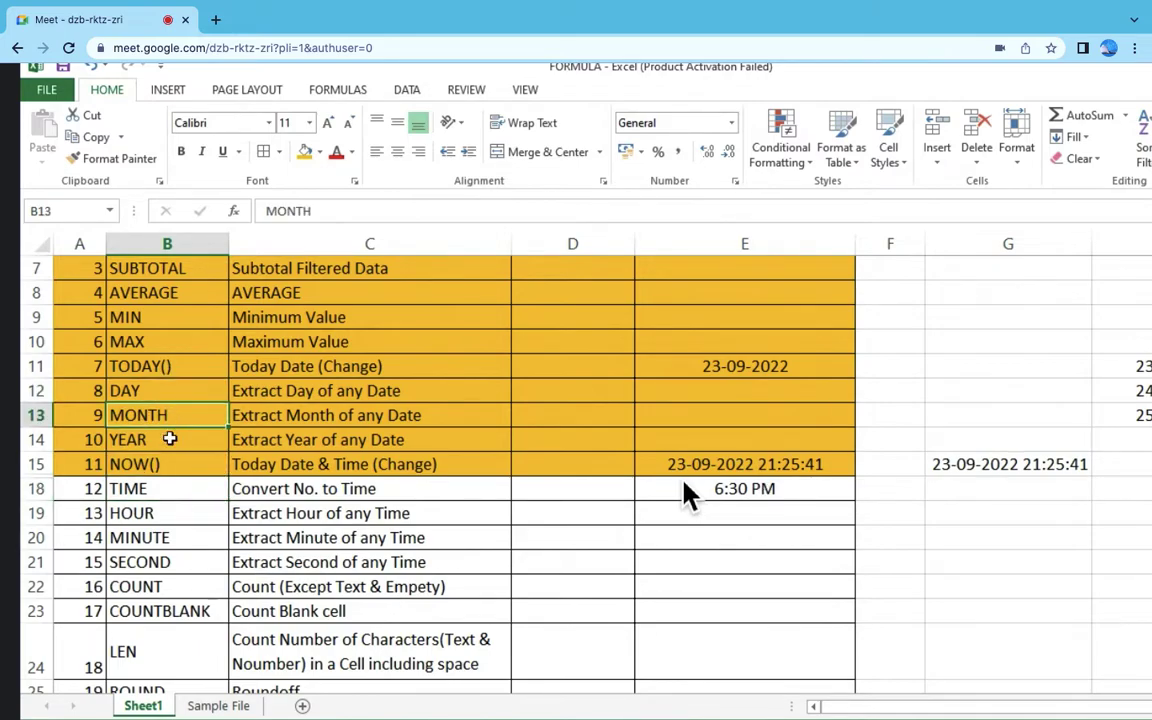
click(170, 439)
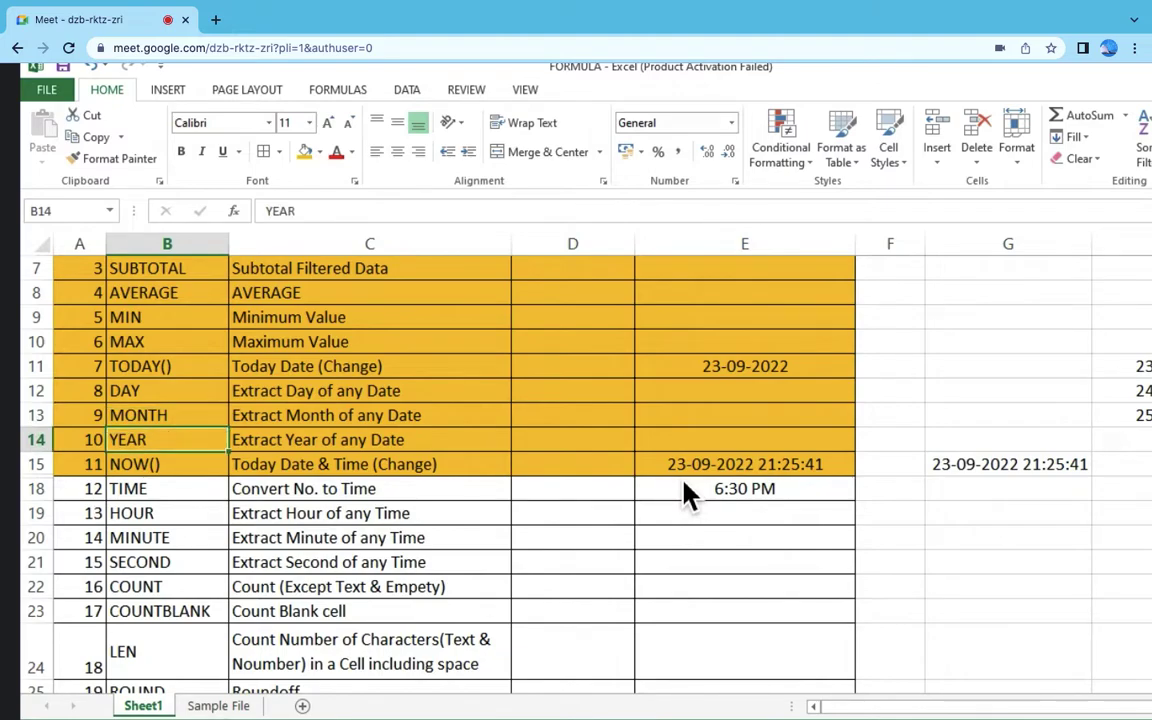
click(172, 537)
click(180, 562)
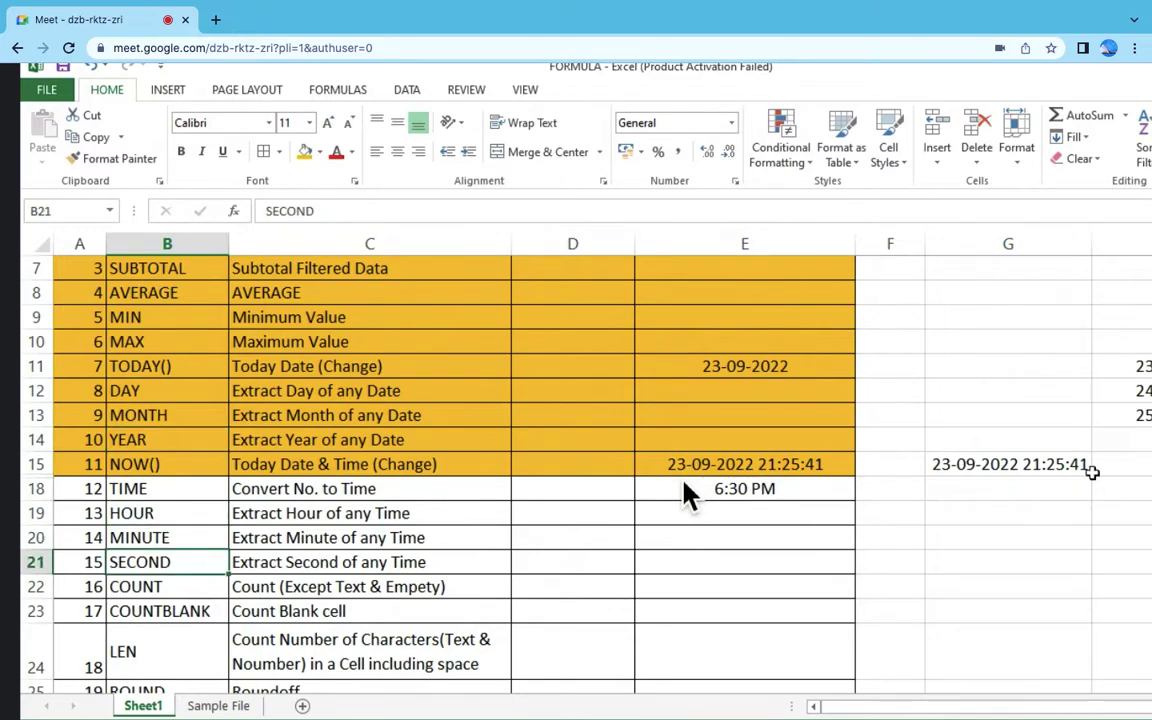
Step: Enter an HOUR formula in cell G18 that extracts the hour from the time in H18
click(1010, 487)
text(+)
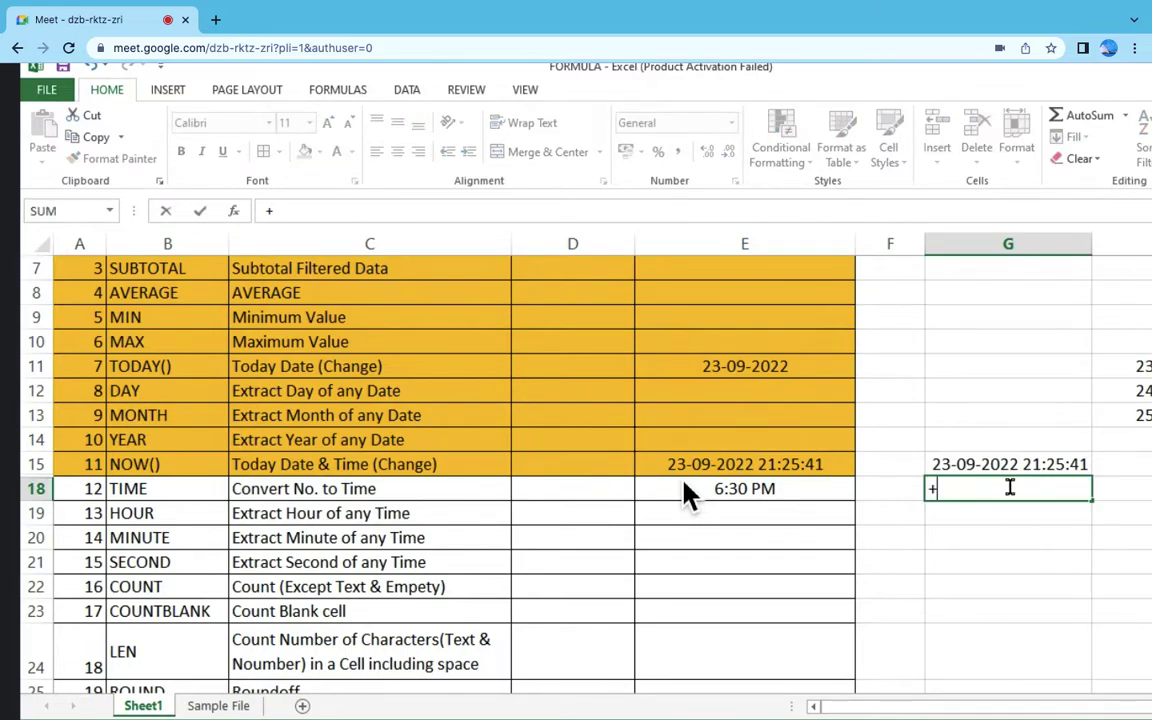
text(h)
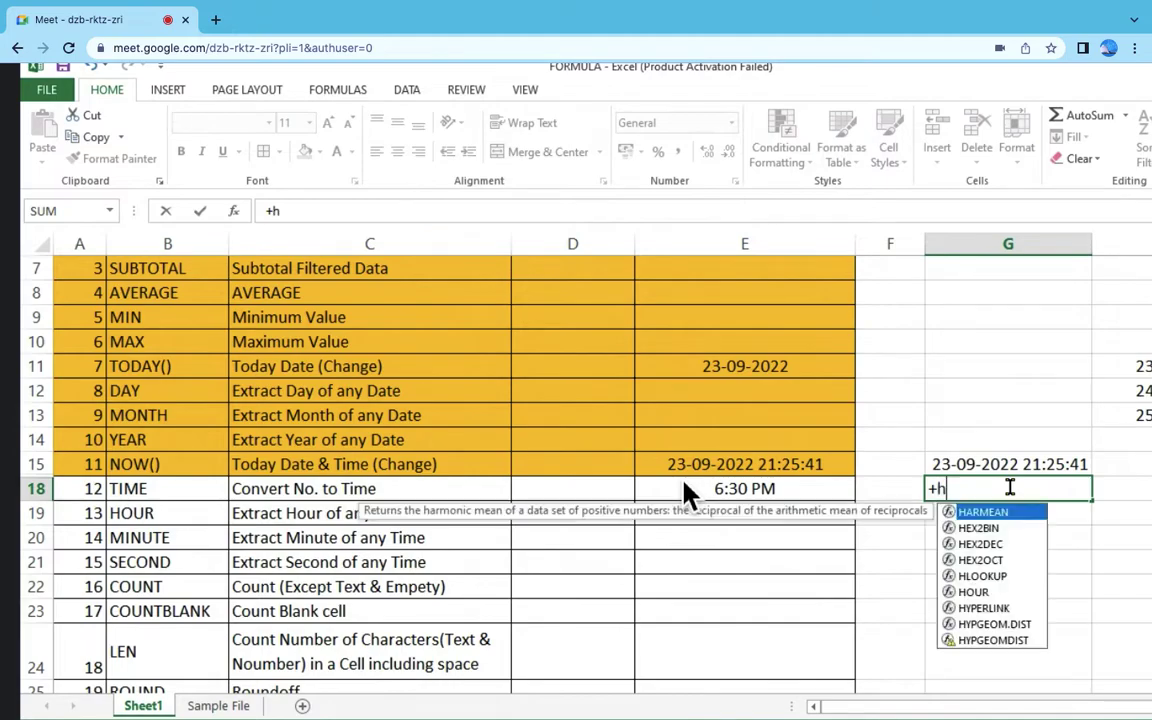
text(our()
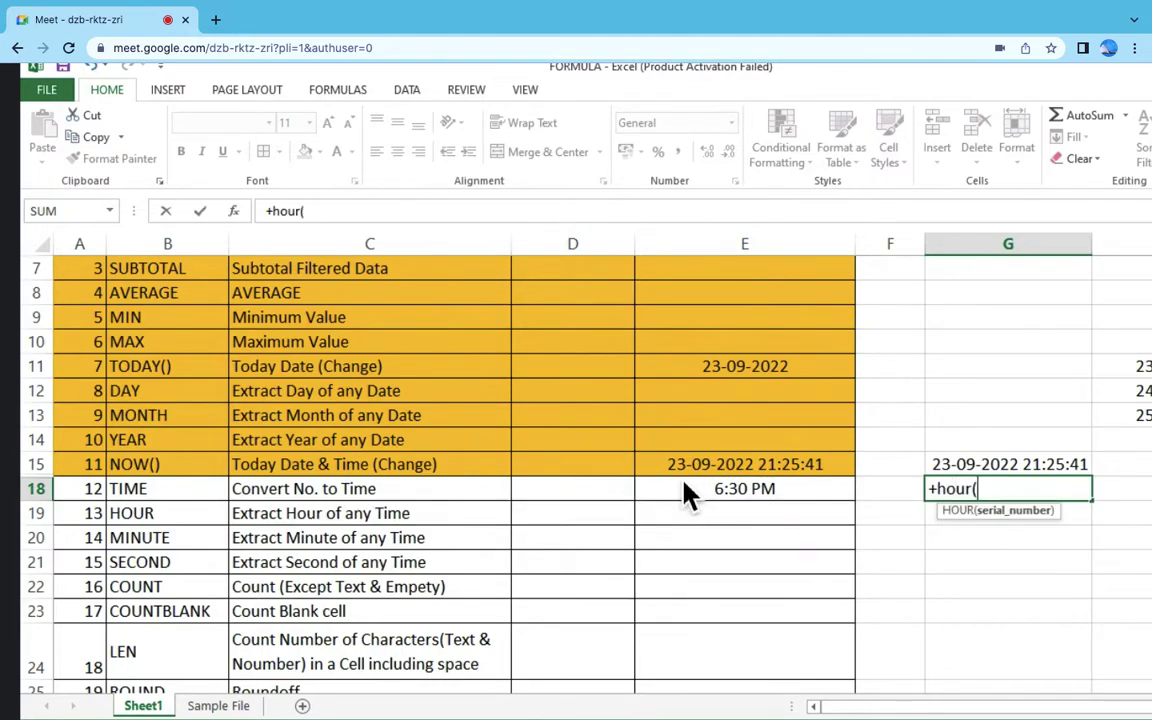
key(Right)
key(Return)
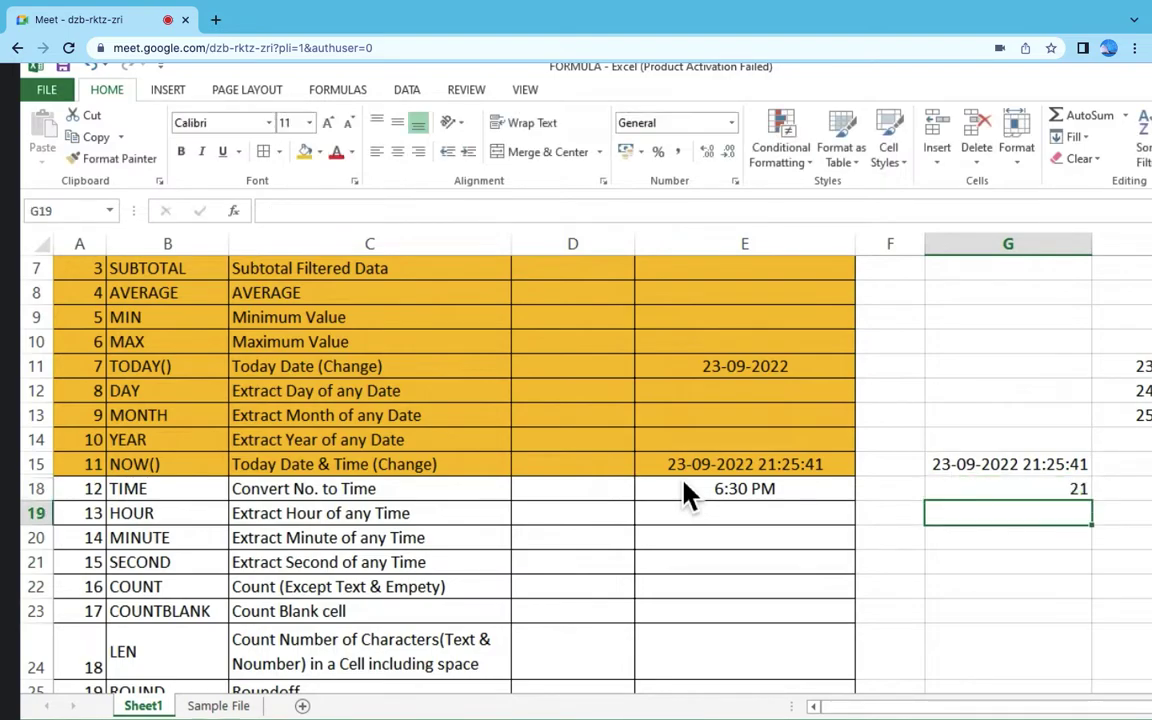
Step: Replace HOUR with MINUTE in the G18 formula, keeping H18 as its argument
click(1025, 489)
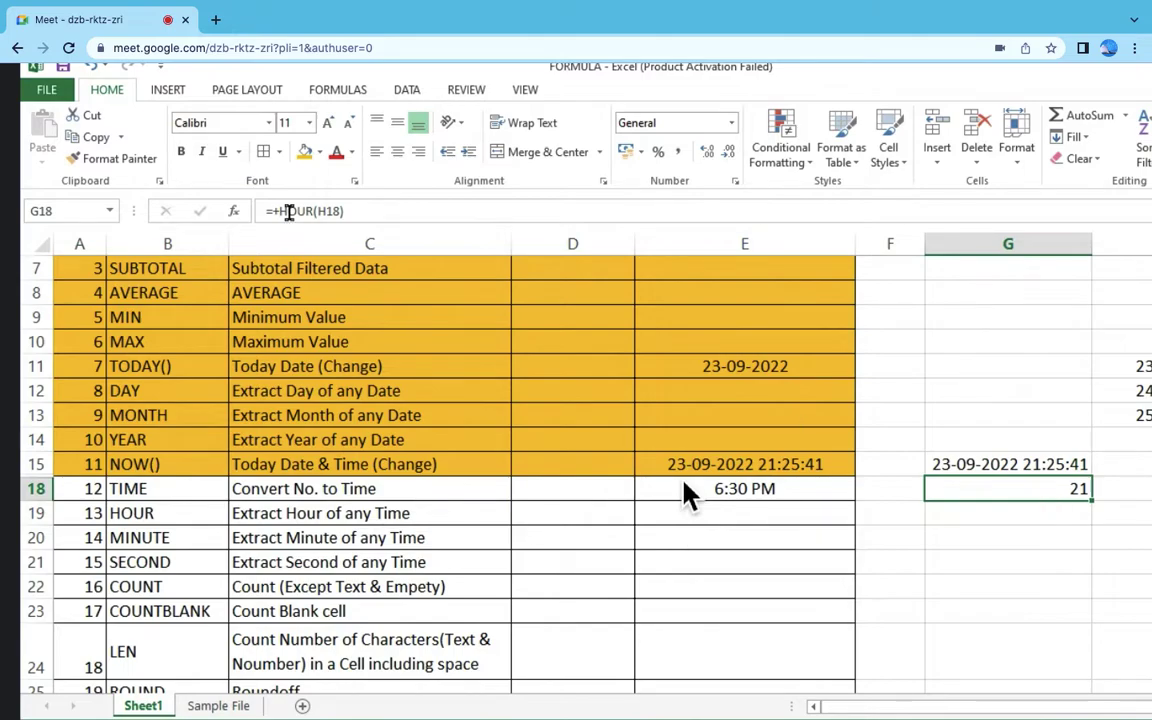
click(309, 212)
key(BackSpace)
key(BackSpace)
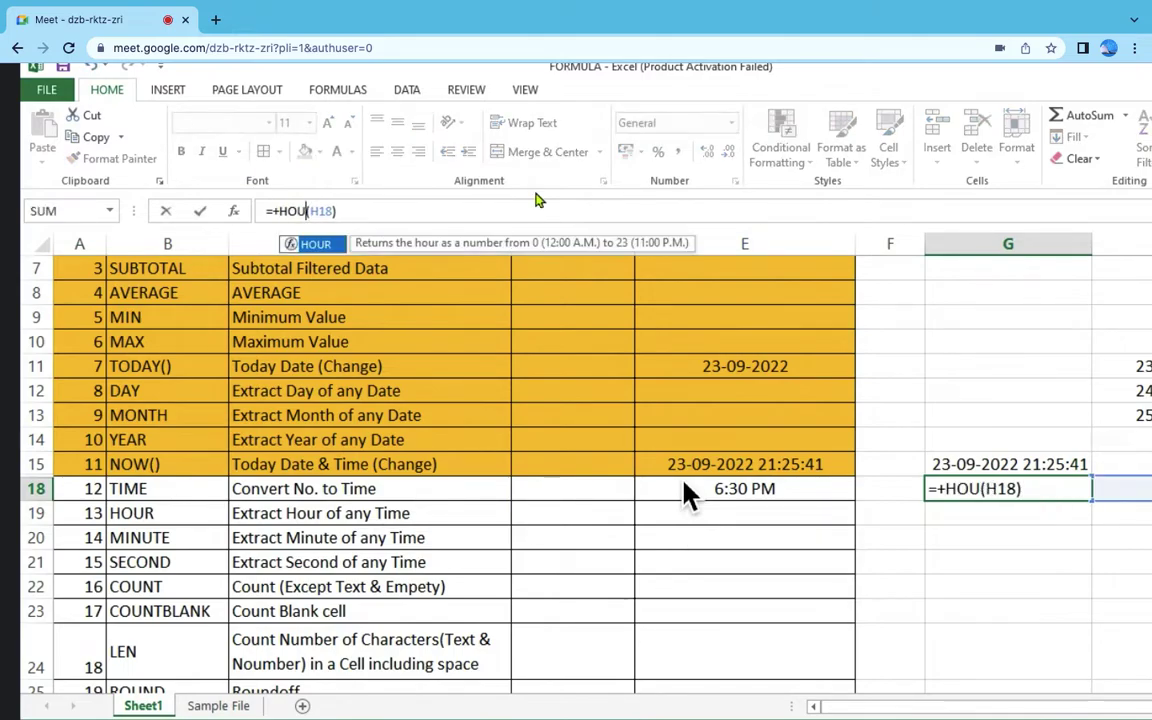
key(BackSpace)
key(BackSpace)
text(min)
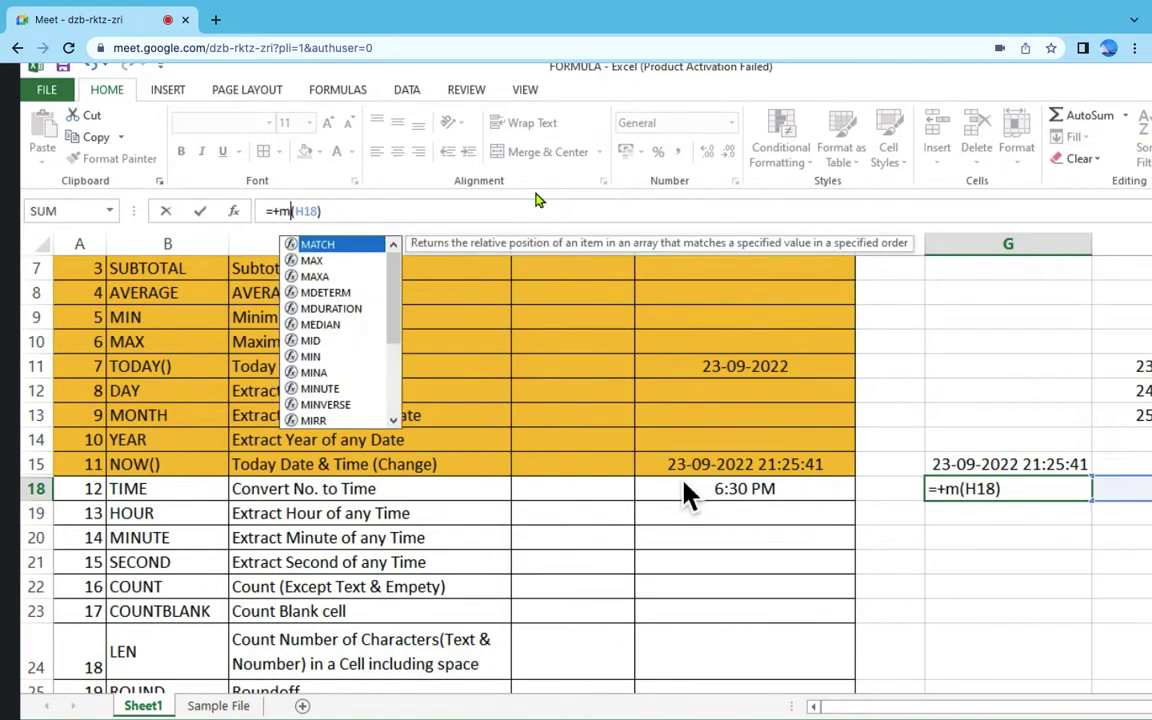
text(ute)
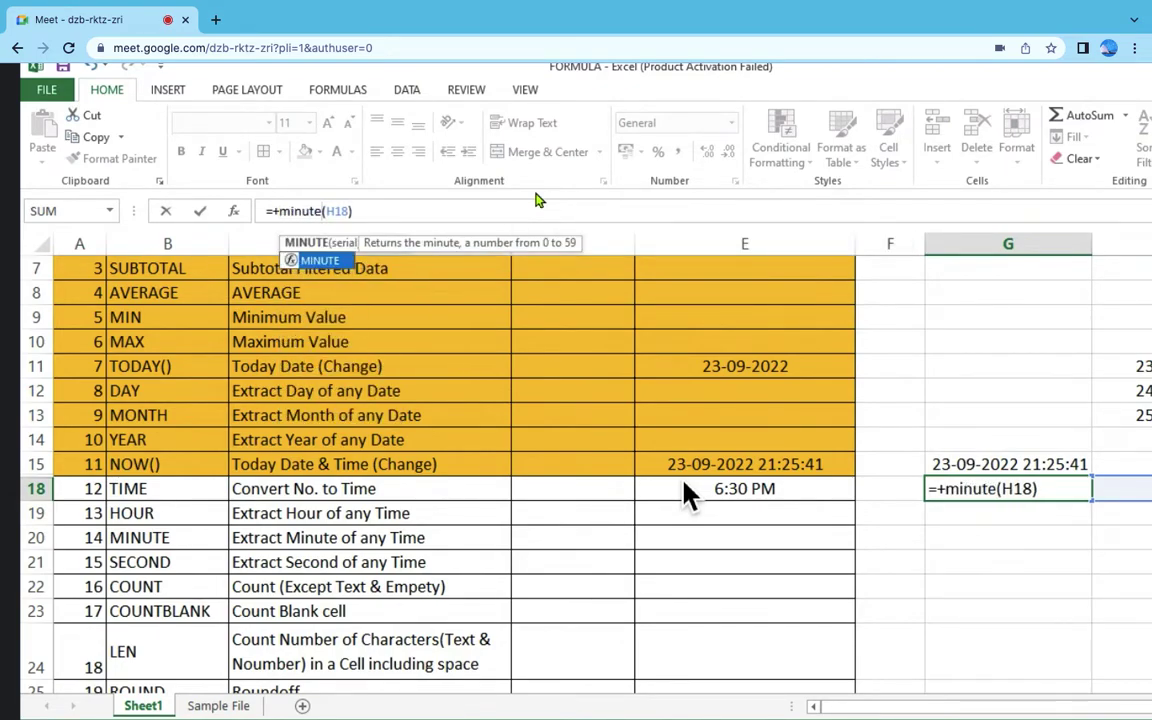
key(Return)
click(1011, 487)
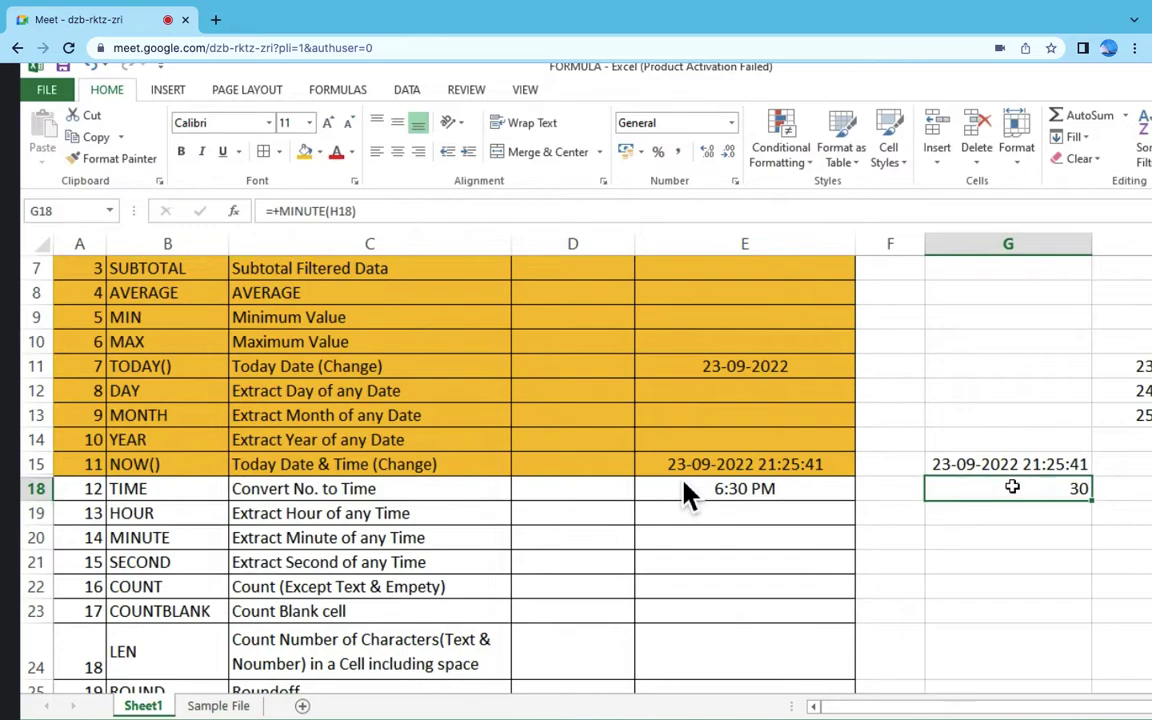
Step: Fill the TIME to SECOND rows, A18 to E21, with orange and select the COUNT entry in B22
drag(93, 489, 689, 552)
click(306, 150)
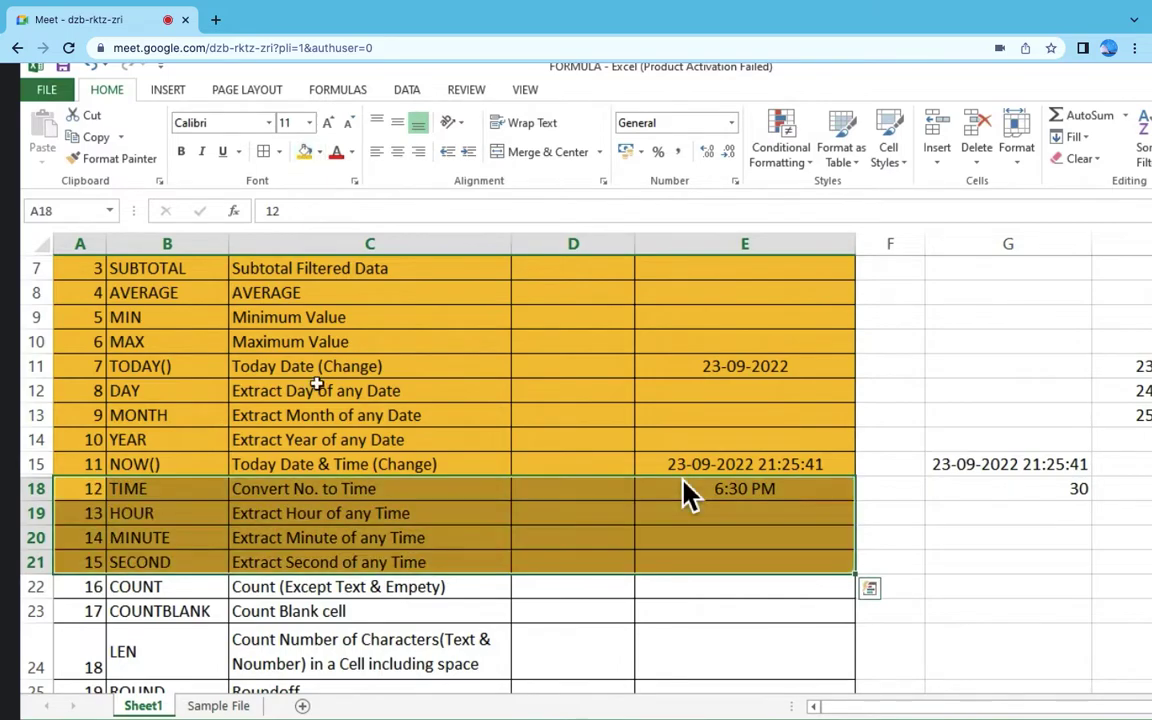
scroll(240, 505, down, 1)
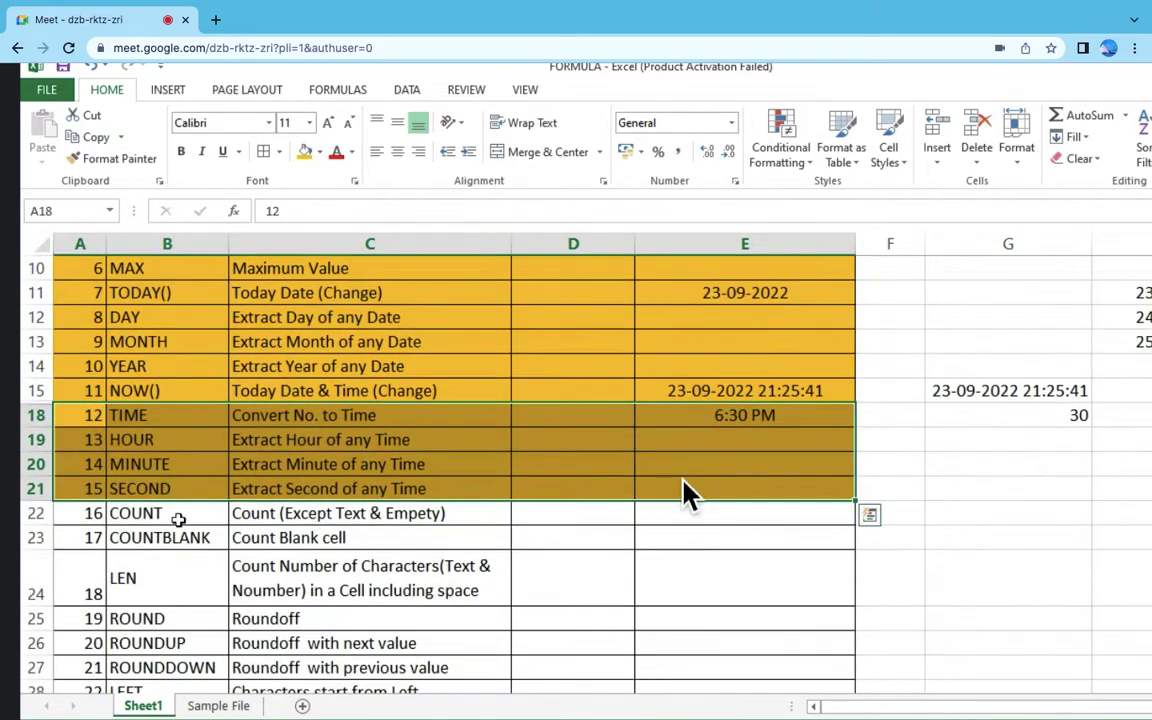
click(183, 515)
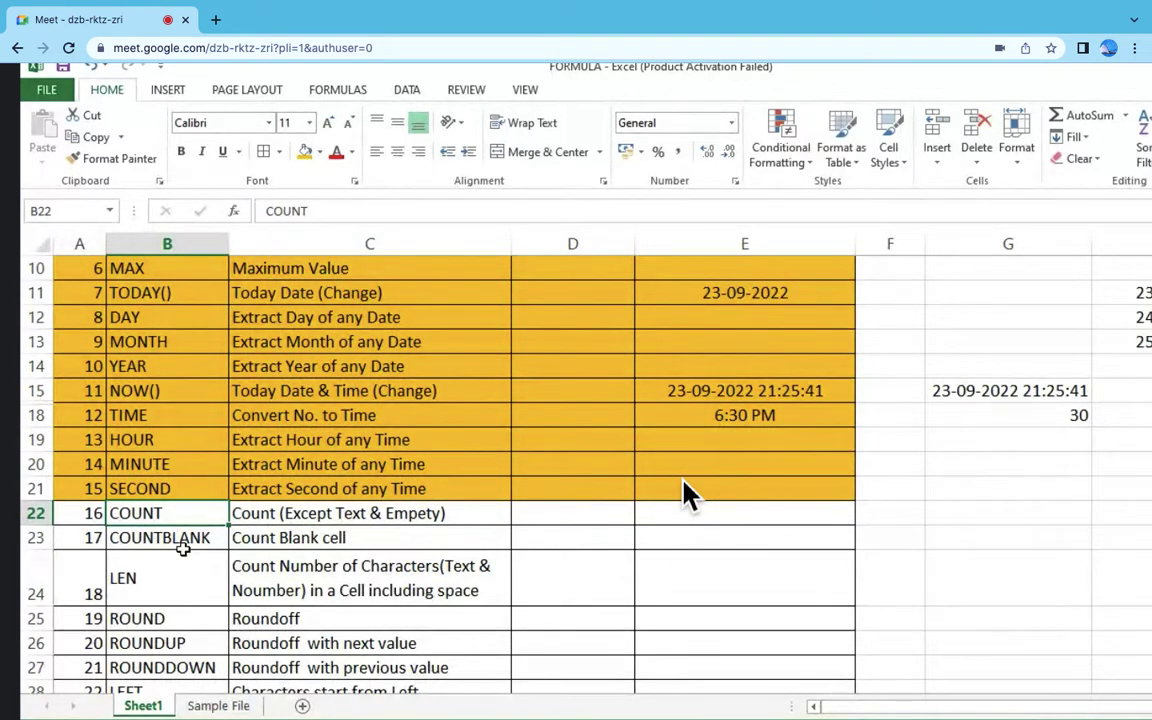
Step: Switch to the BRS workbook and compare the numeric Sale values in E2:E11 with the text entries in the City, Name and Item columns
key(alt+Tab)
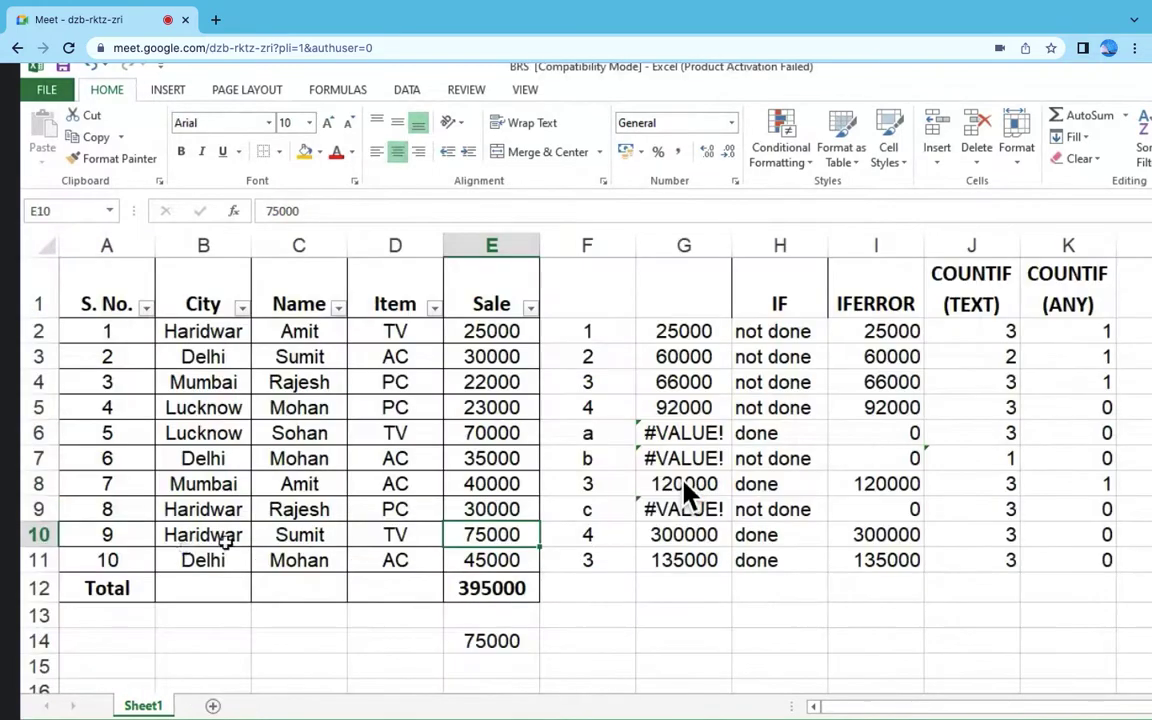
drag(525, 332, 525, 556)
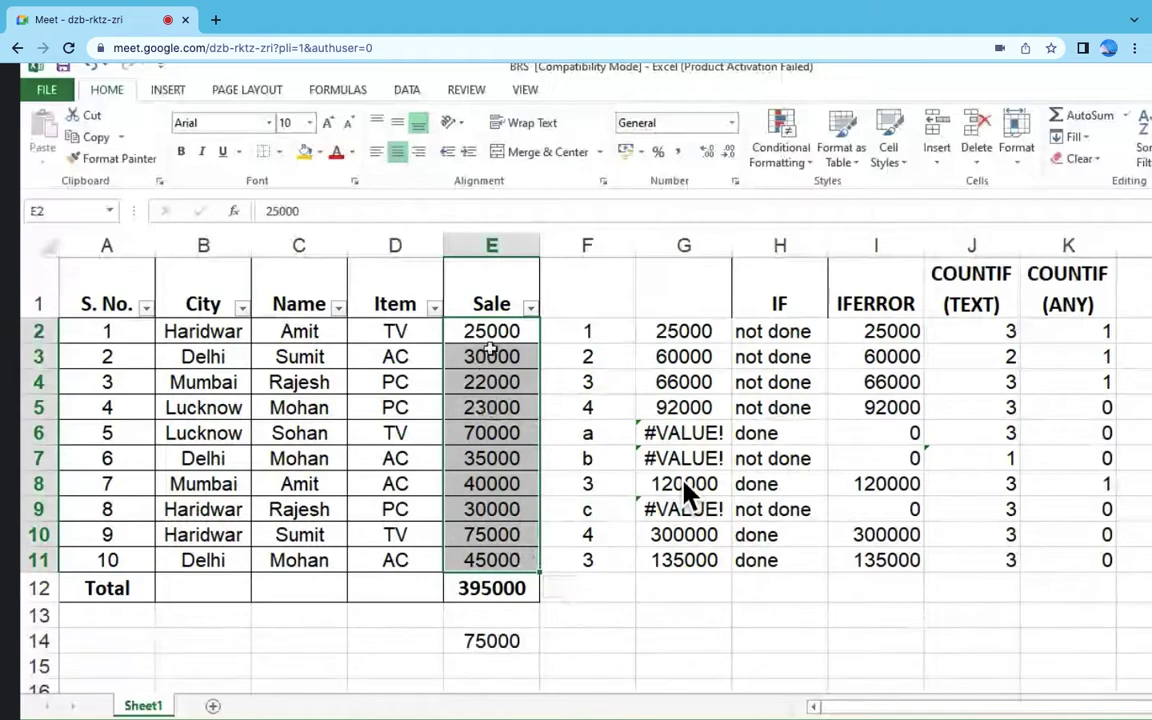
drag(504, 331, 522, 567)
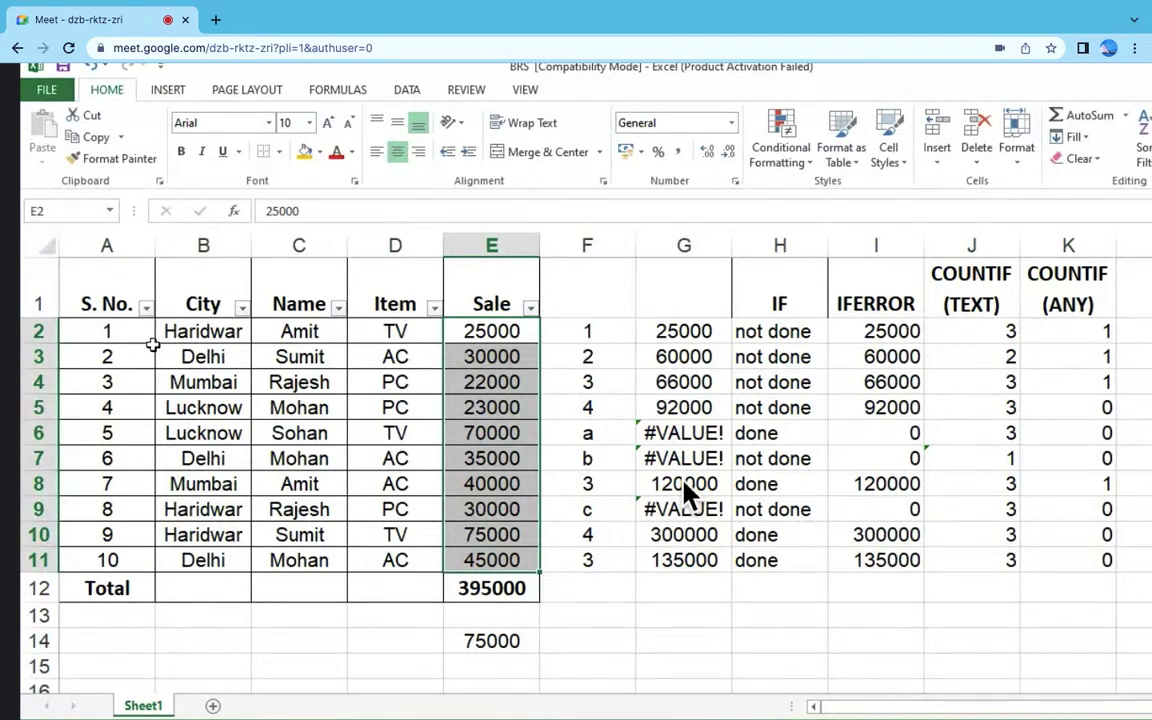
drag(206, 331, 425, 558)
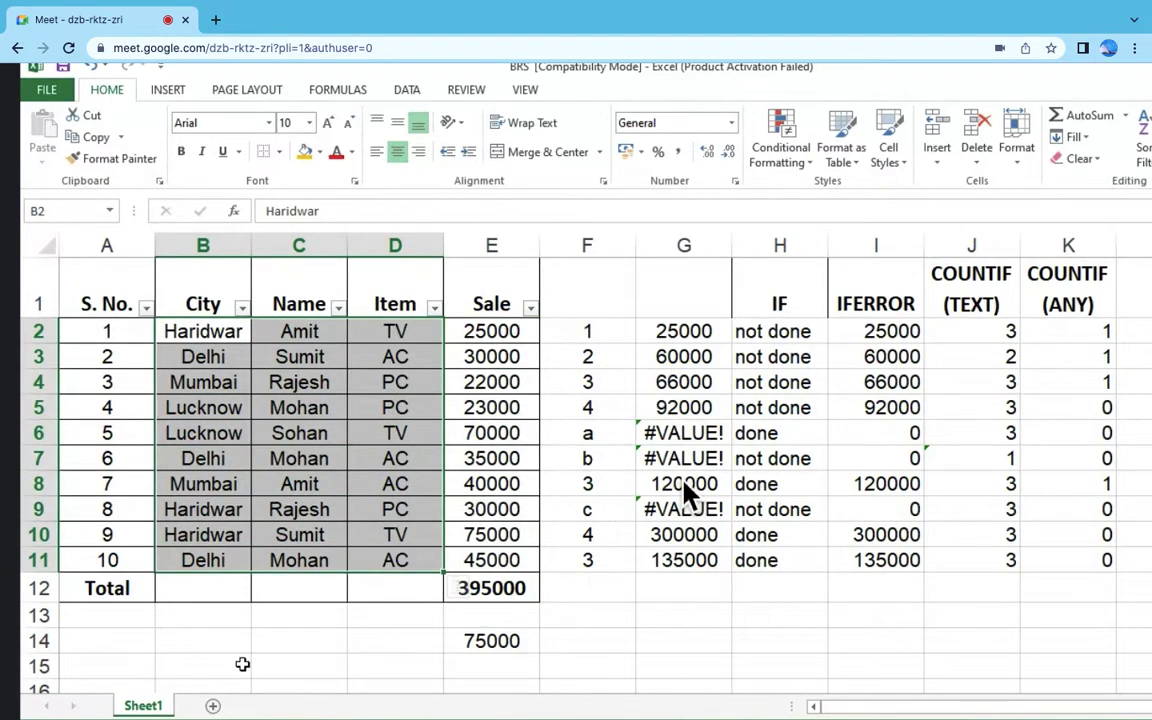
click(203, 641)
click(207, 333)
click(203, 357)
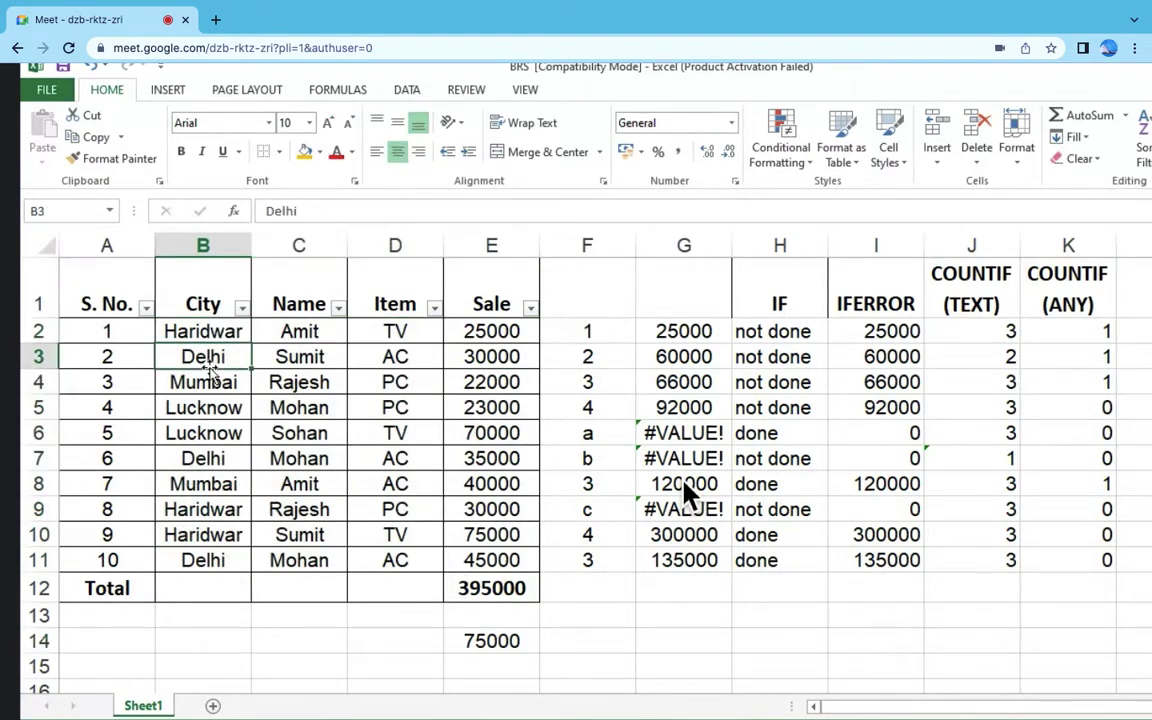
click(203, 407)
drag(203, 331, 220, 560)
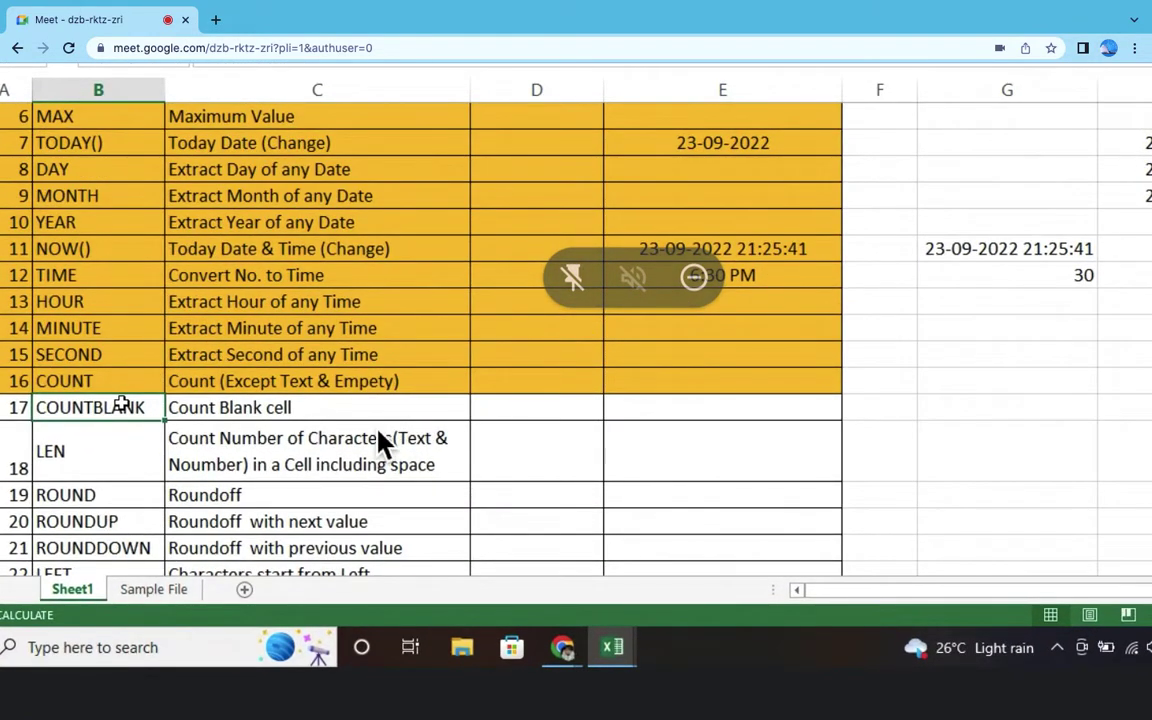
scroll(378, 430, down, 5)
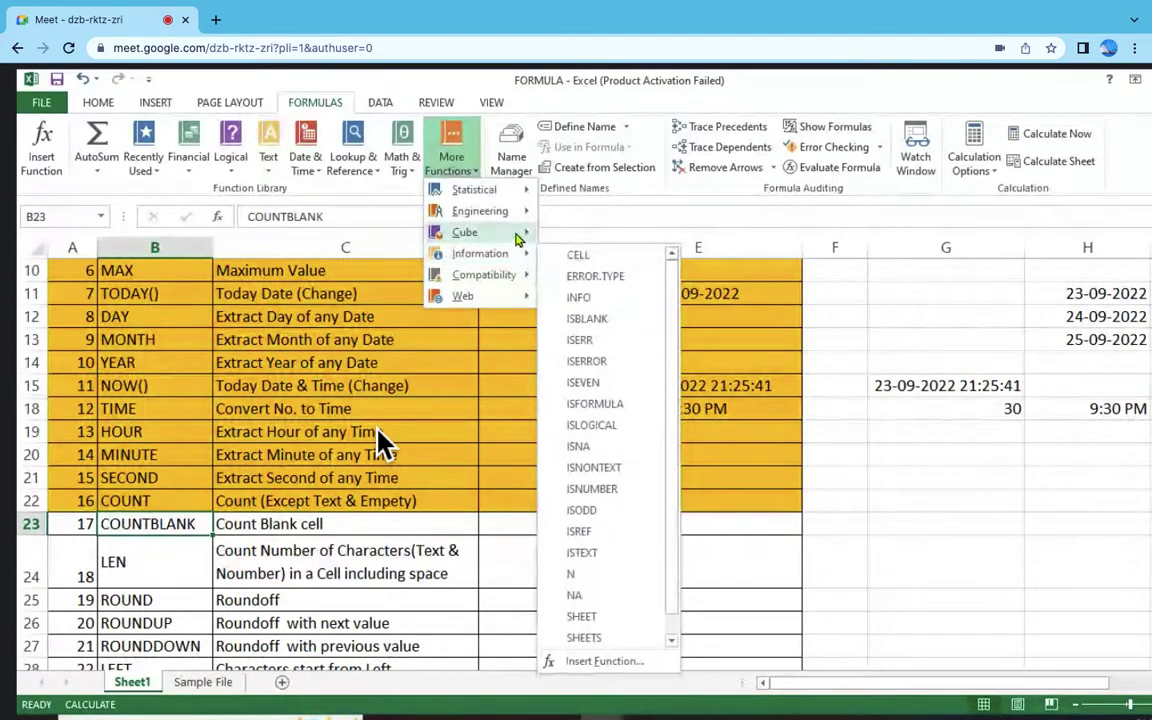
mouse_move(516, 221)
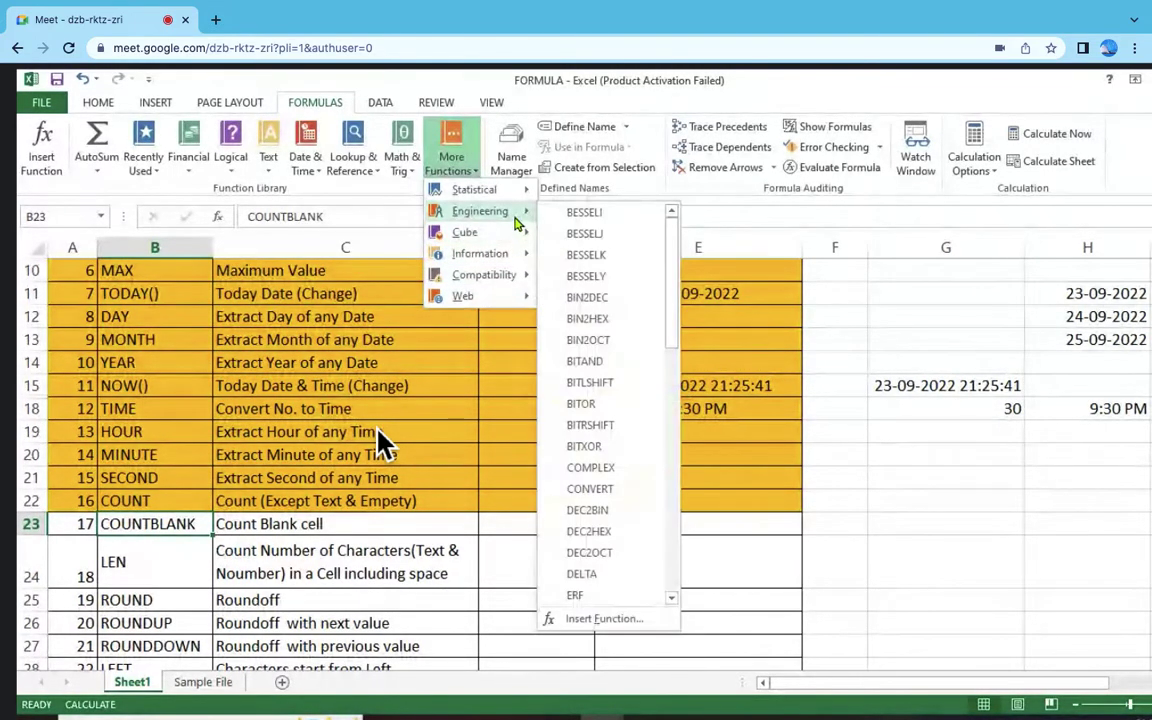
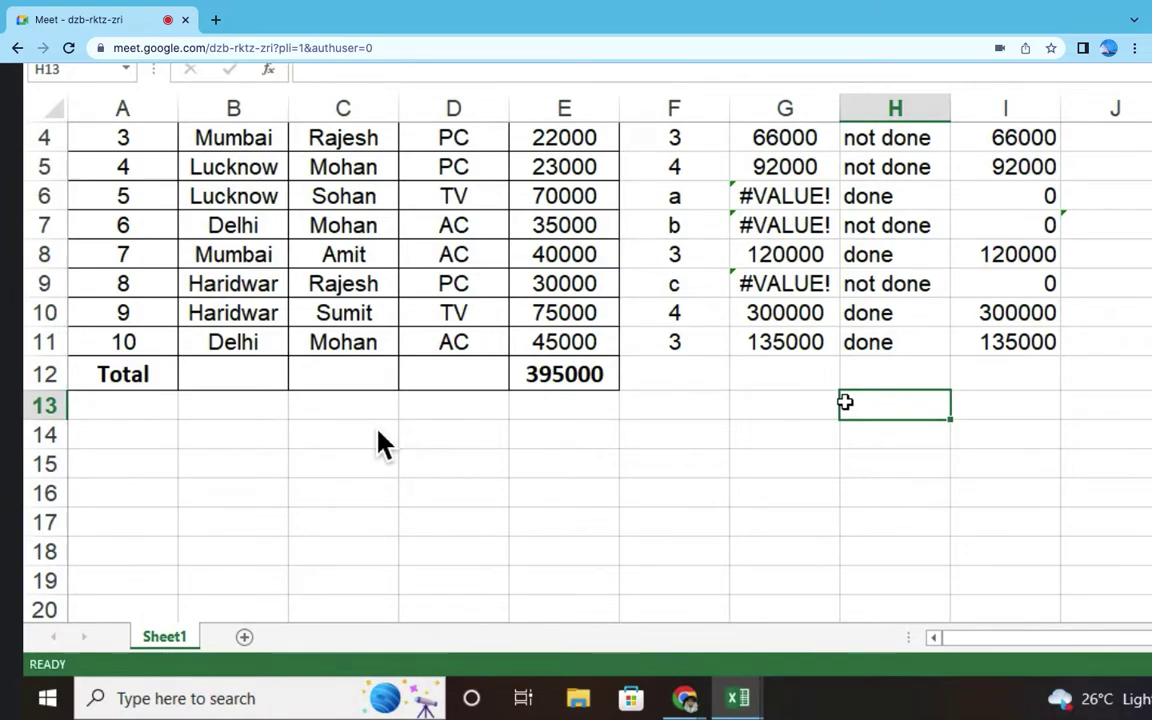
Step: Enter the row labels a, b, c and d in cells H13 to H16 below the sales data
click(982, 404)
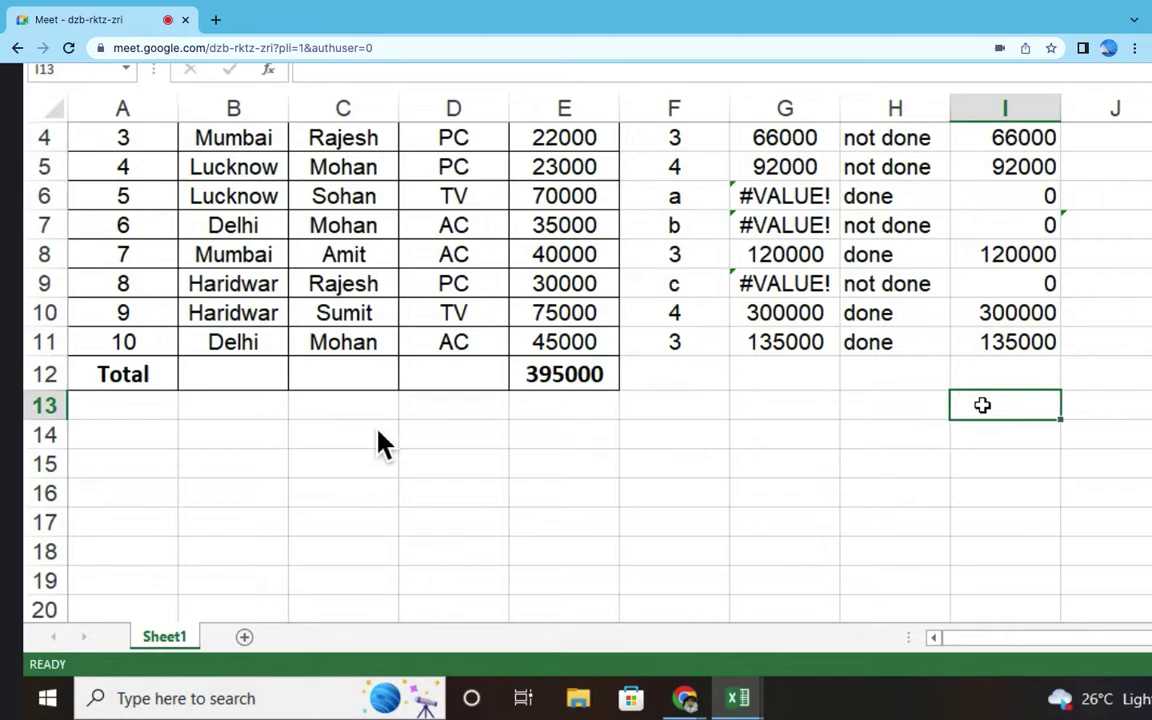
click(867, 416)
text(a)
key(Return)
text(b)
key(Return)
text(c)
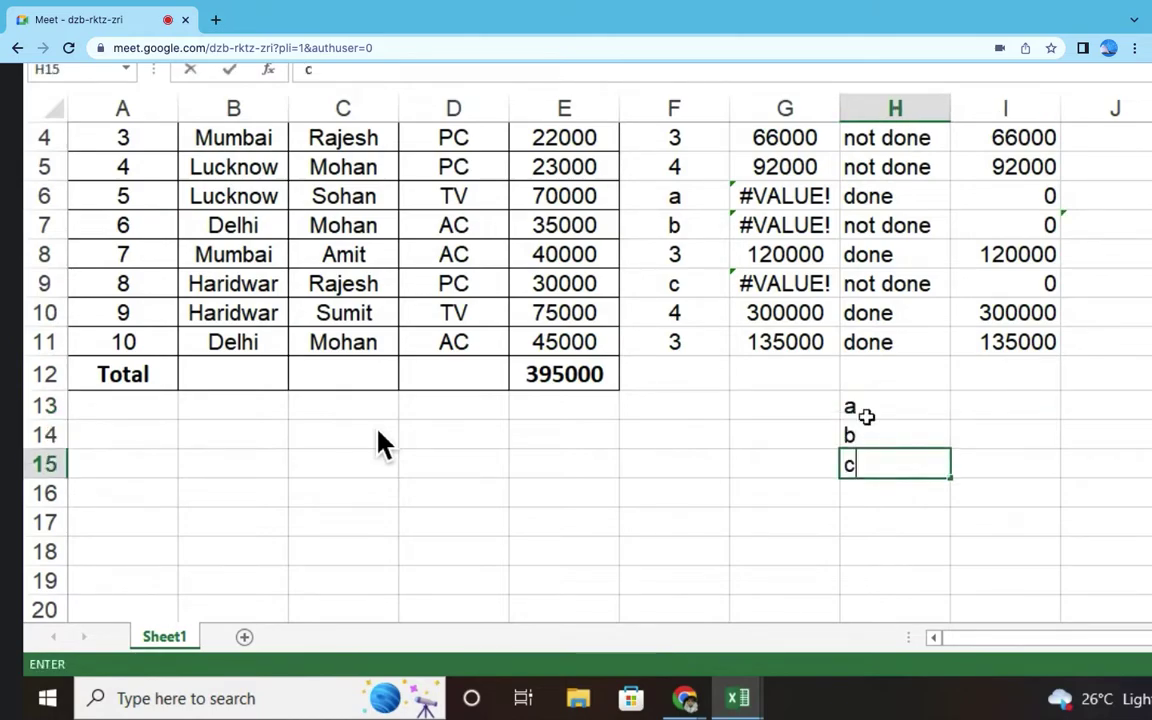
key(Return)
text(d)
key(Return)
Step: Enter the column headings pan, gstin and pf in cells I12 to K12 above the lettered rows
key(Up)
key(Up)
key(Up)
key(Up)
key(Right)
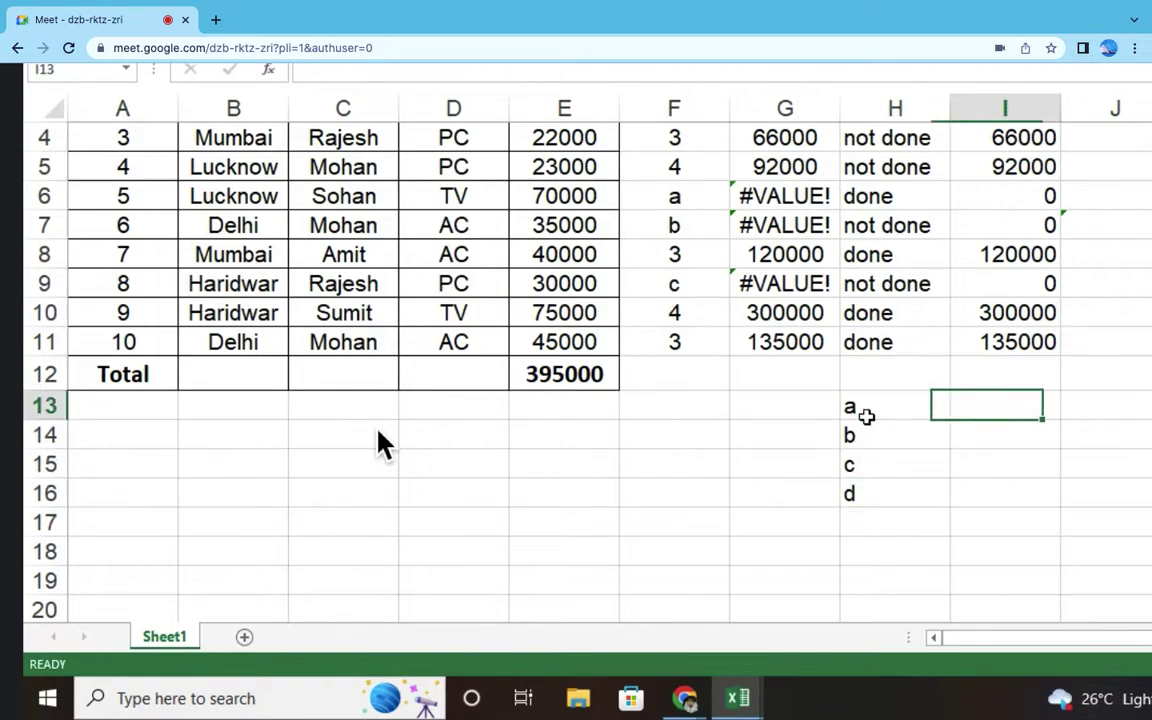
key(Up)
text(pan)
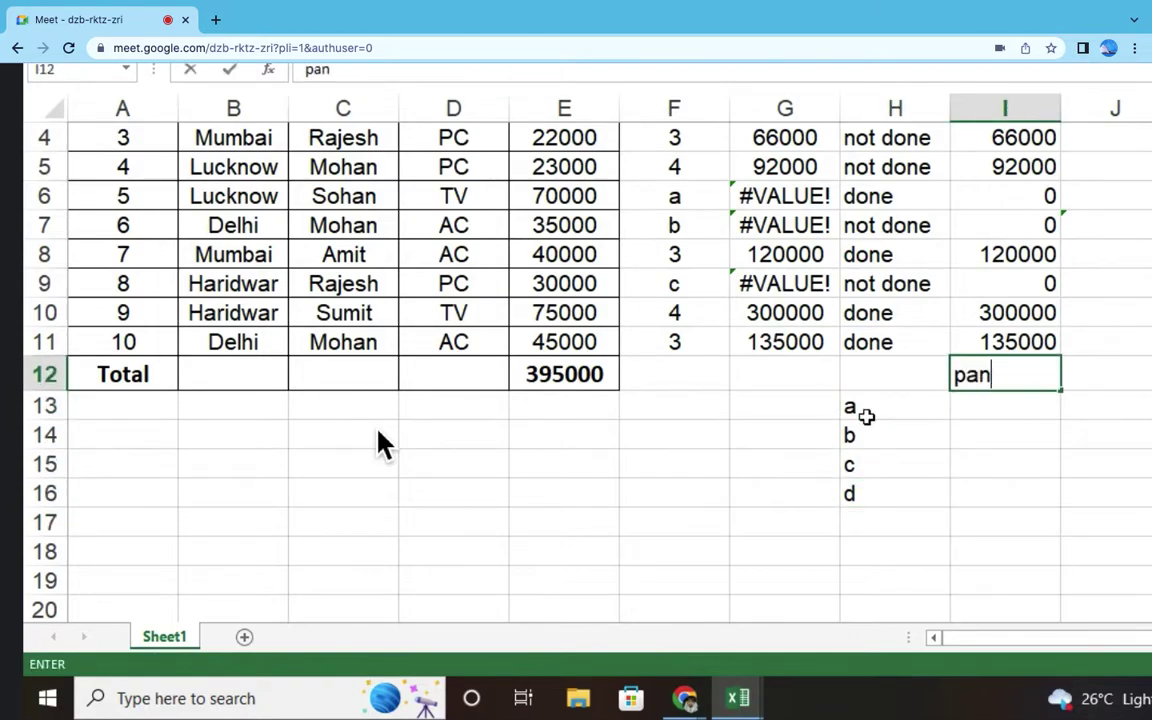
key(Tab)
text(gstin)
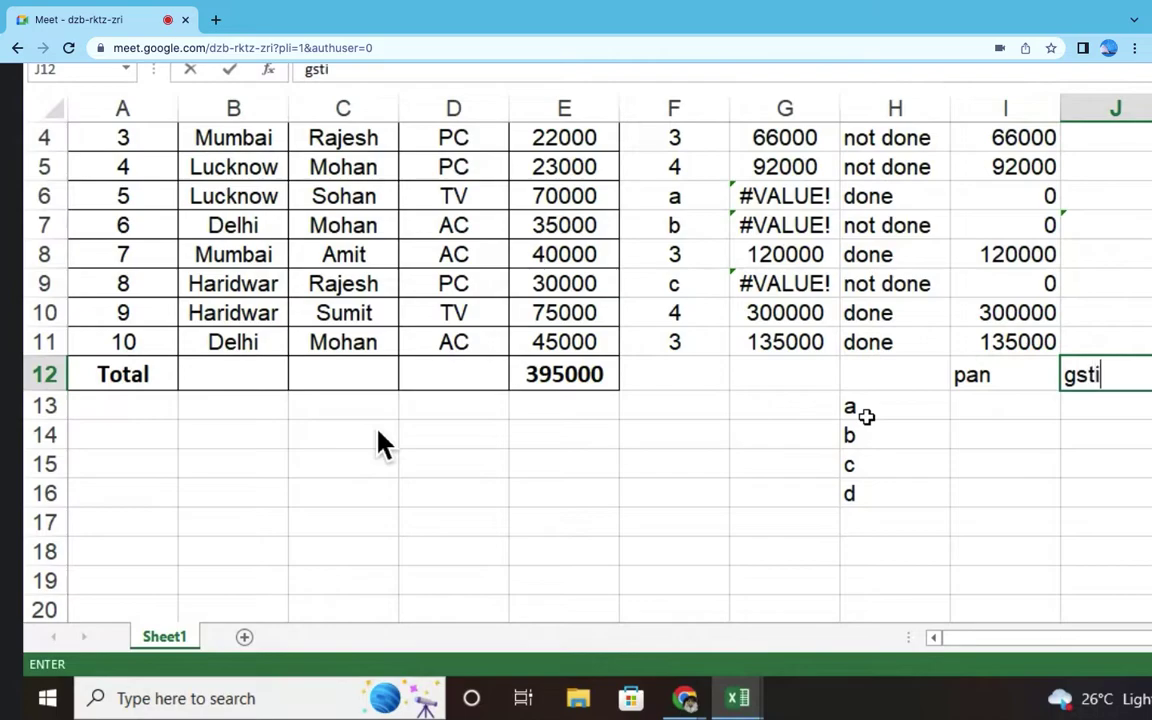
key(Tab)
text(p)
key(Return)
key(Return)
Step: Fill in sample PAN numbers for rows a and b in cells I13 and I14
click(868, 423)
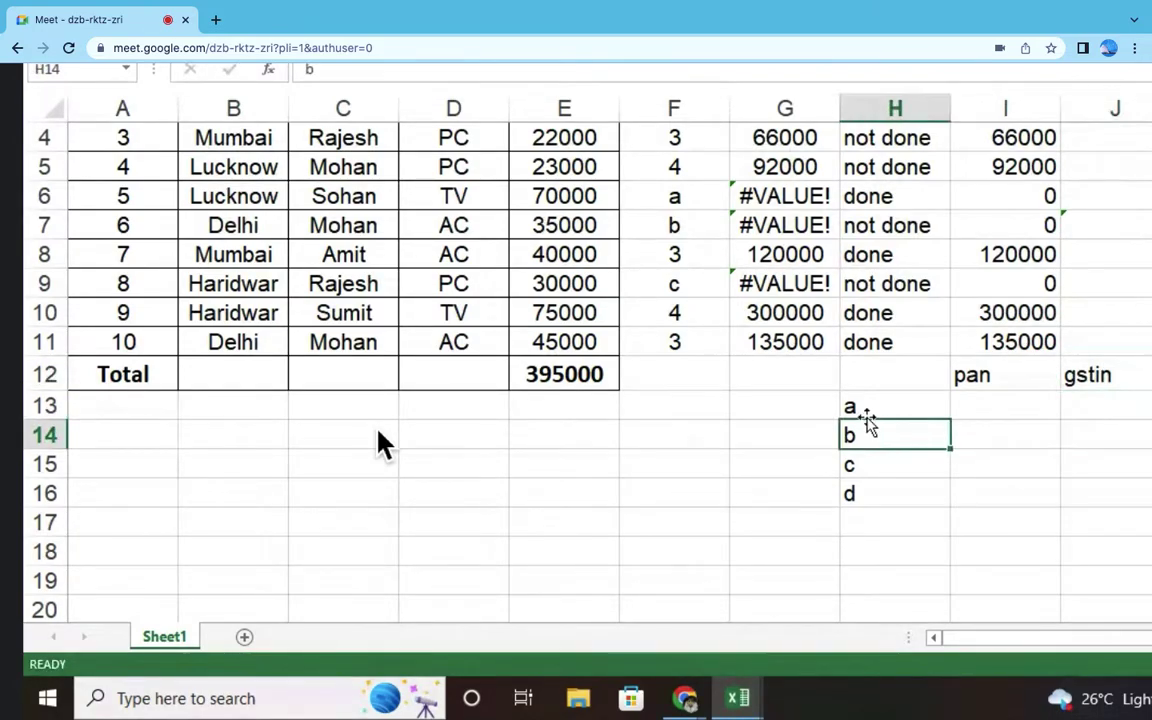
key(Up)
key(Right)
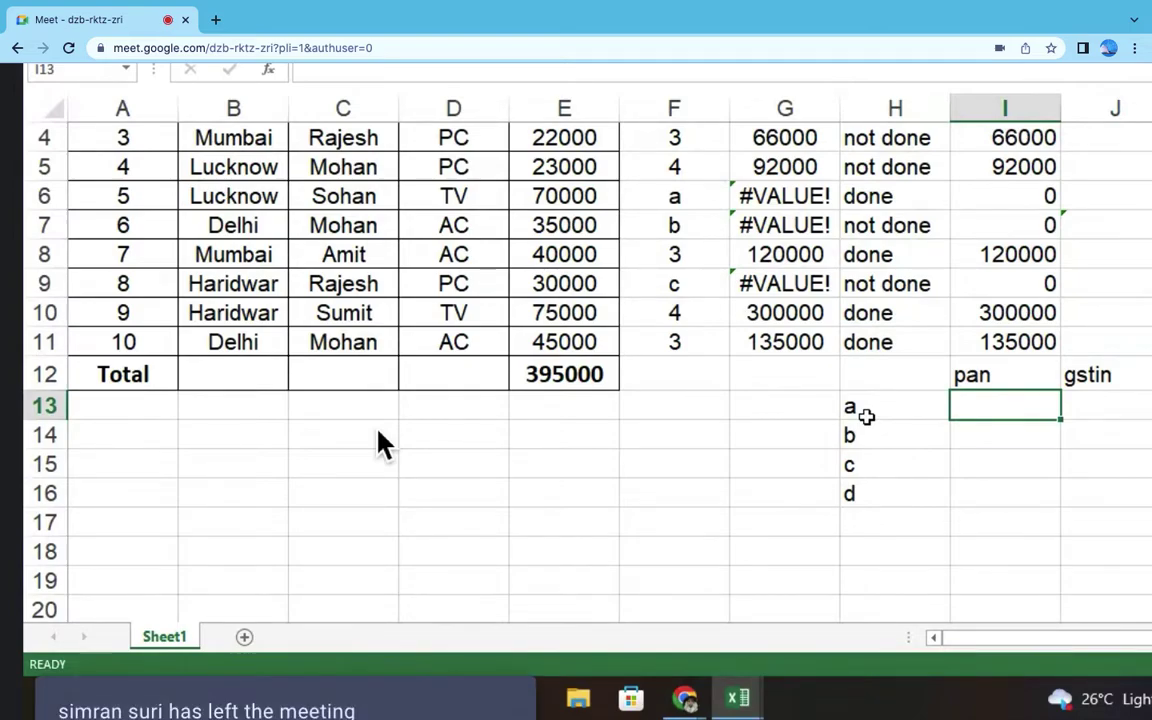
text(AFOPY23)
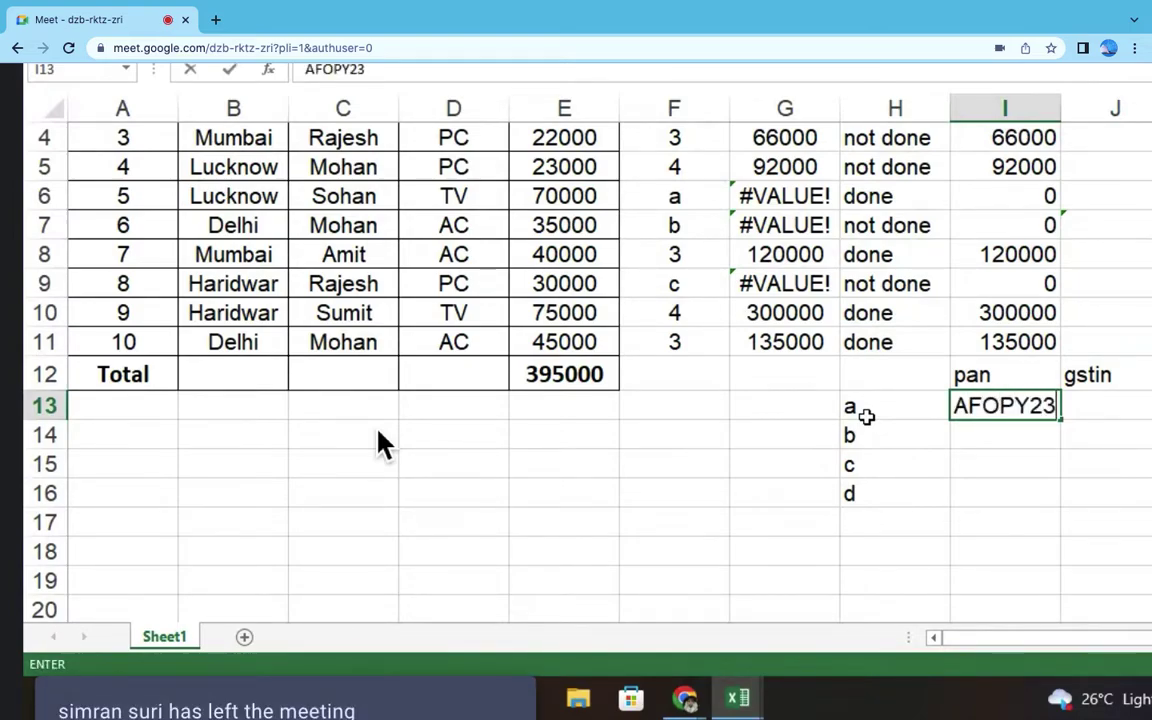
text(654)
key(Return)
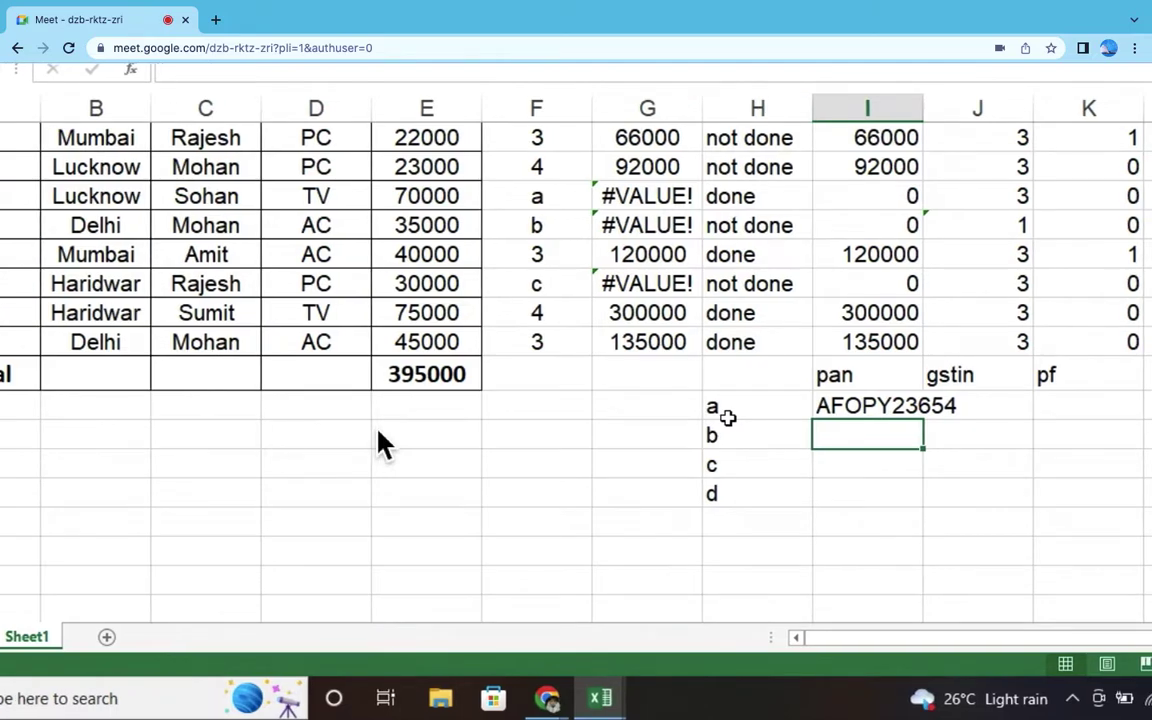
text(GFHGH)
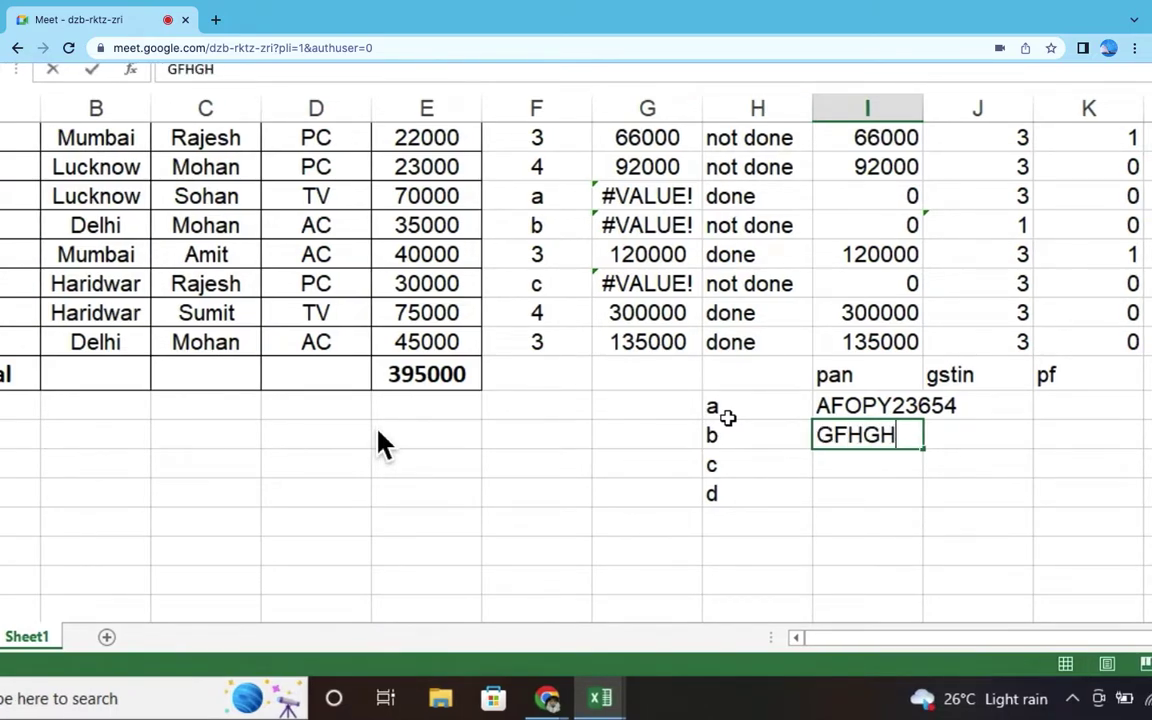
text(J3265458)
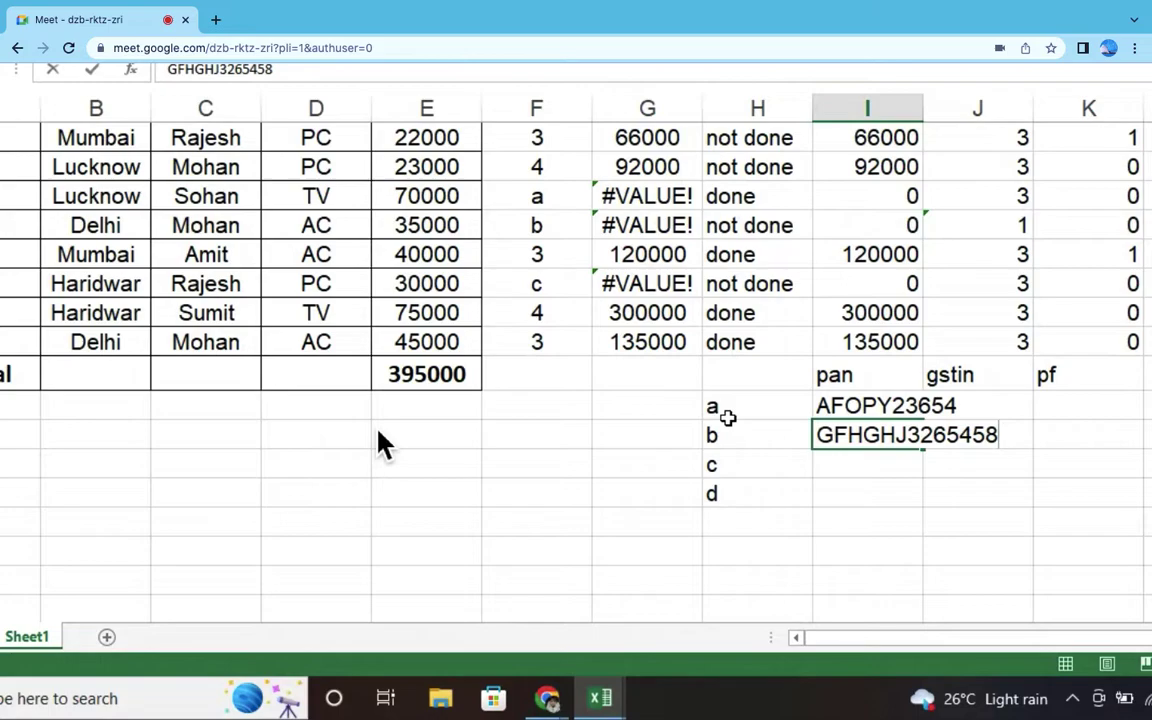
key(Return)
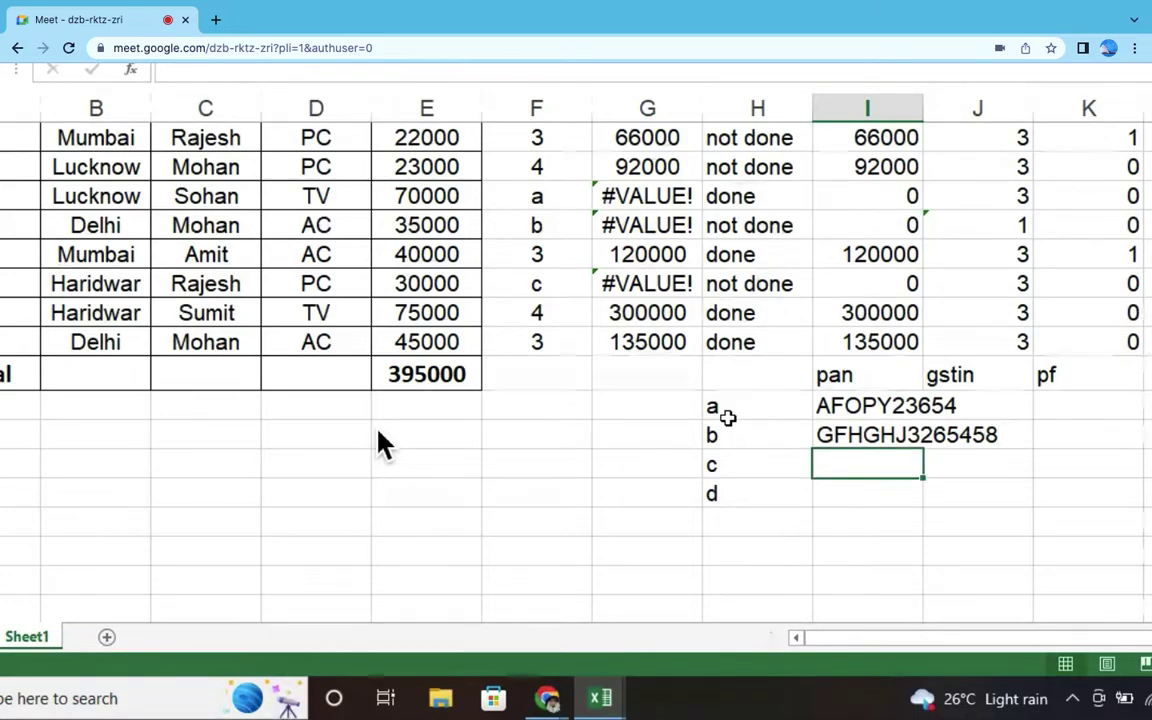
Step: Delete the second letter of the sample PAN number in cell I14
click(830, 406)
click(840, 440)
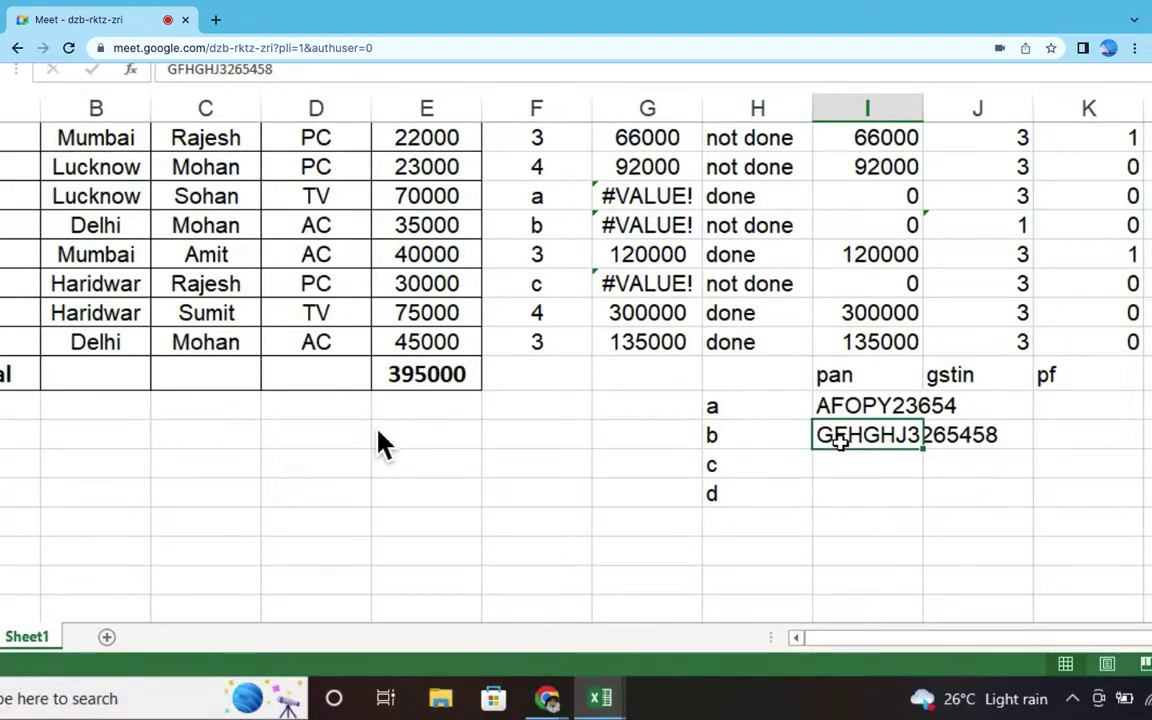
double_click(840, 440)
key(BackSpace)
key(Return)
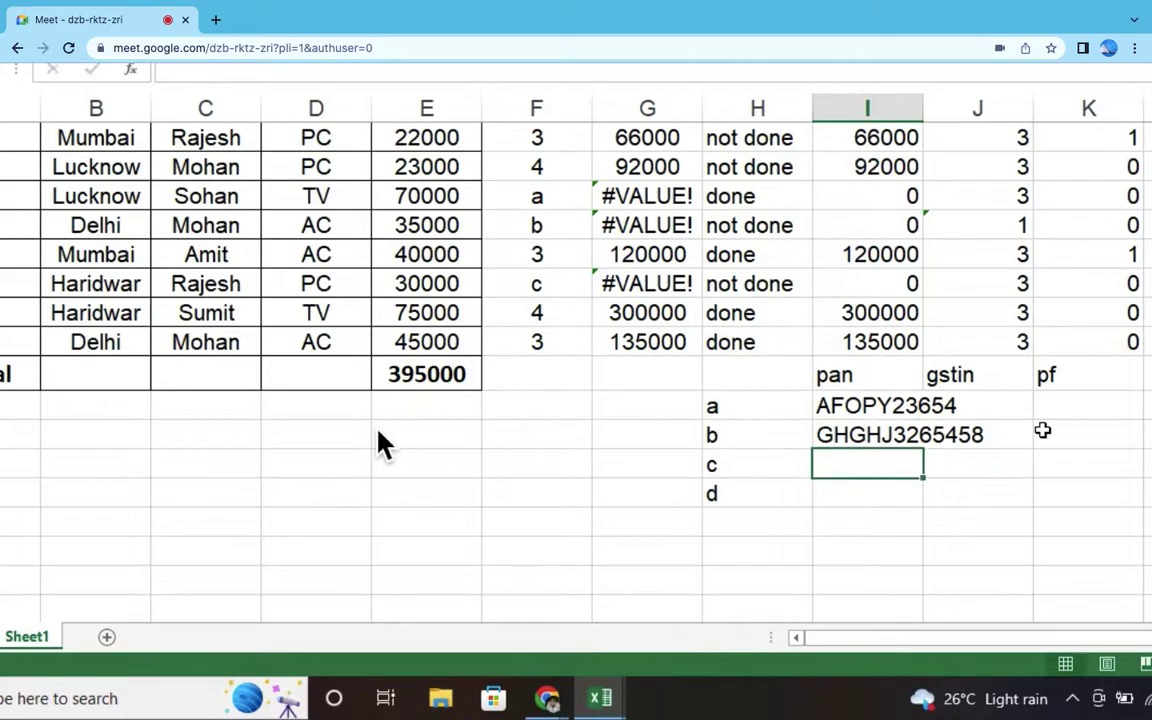
Step: Enter a LEN formula in cell G13 that counts the characters of the PAN number in I13
click(610, 414)
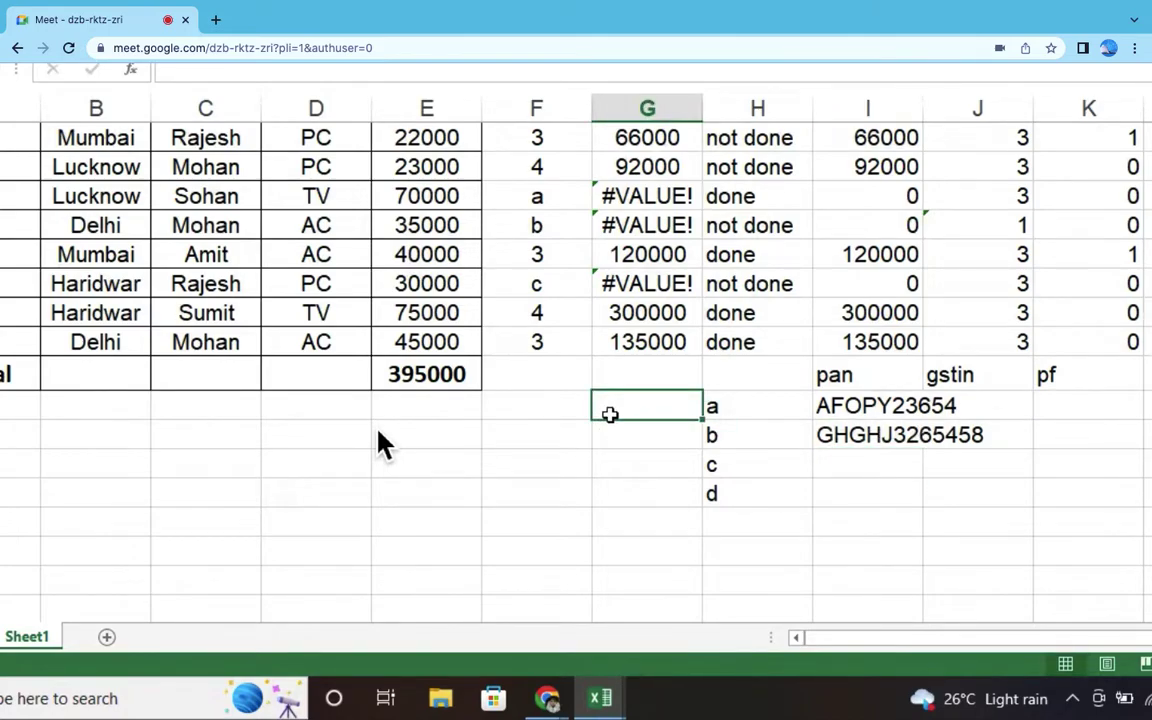
click(866, 405)
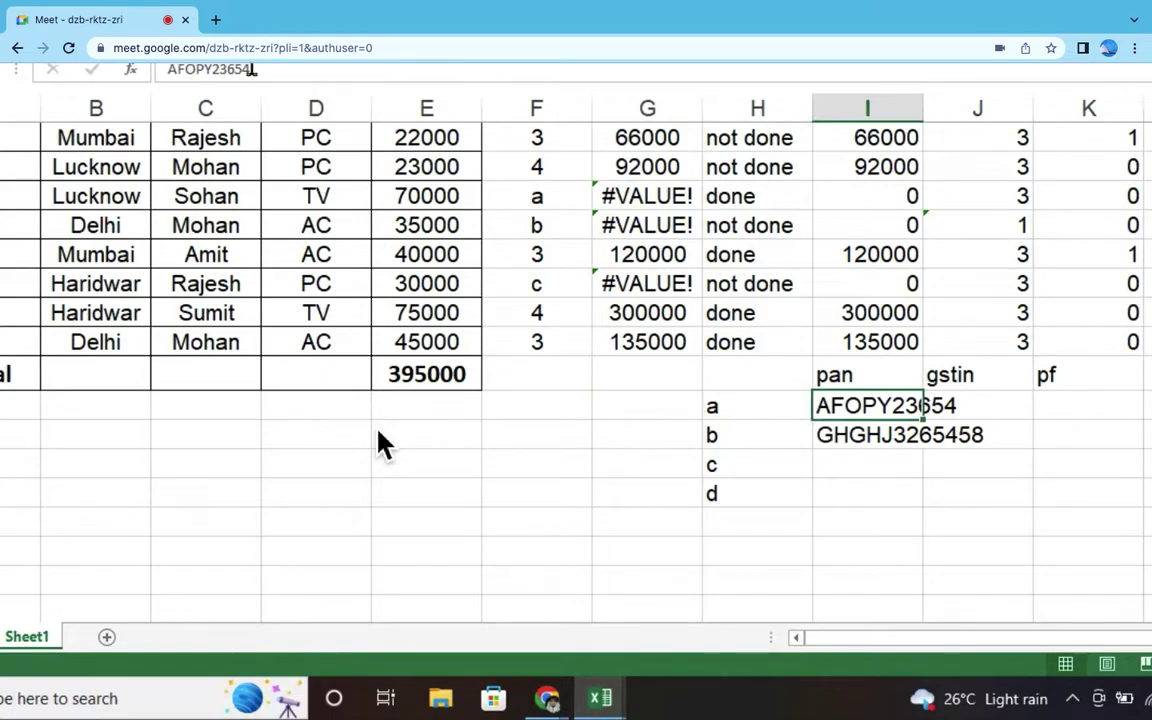
click(633, 404)
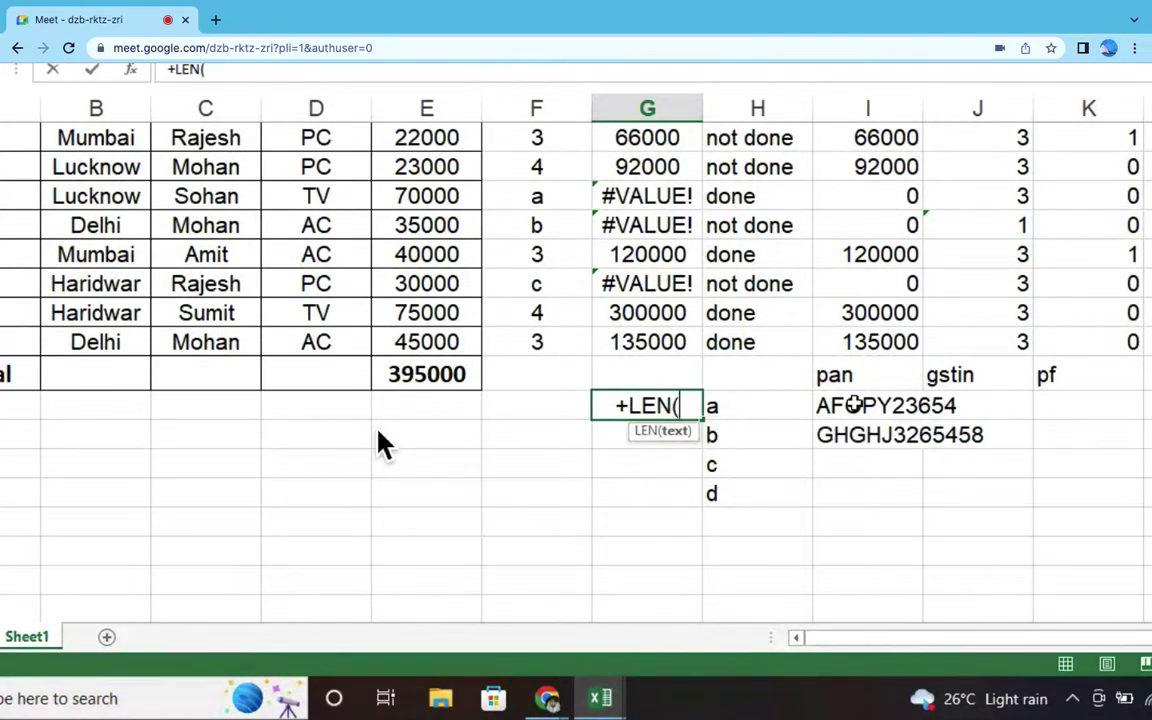
click(850, 406)
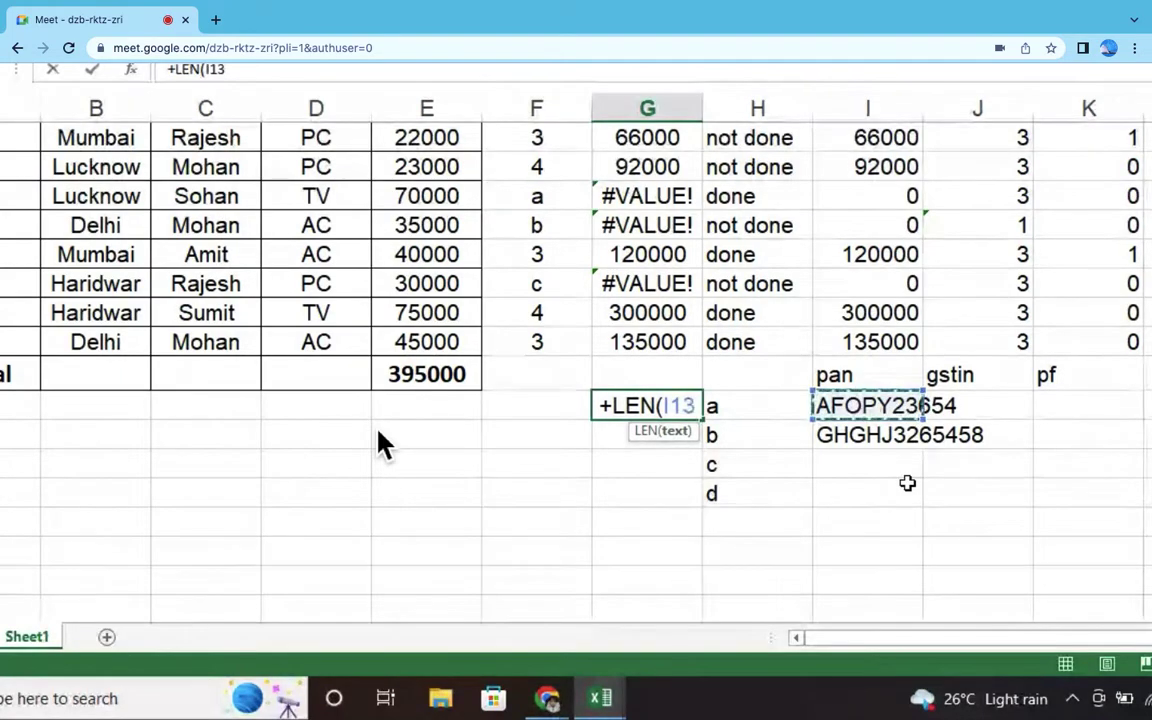
key(Return)
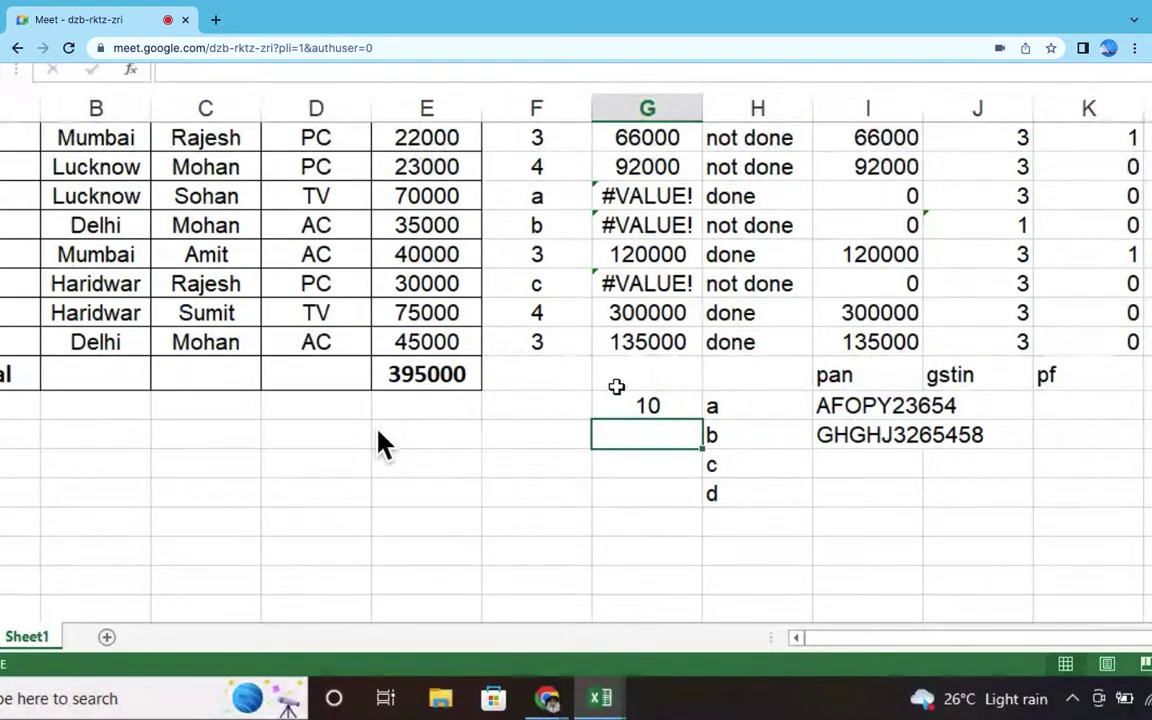
Step: Check the LEN formula in G13 against the PAN number in I13 by stepping through its characters
click(640, 406)
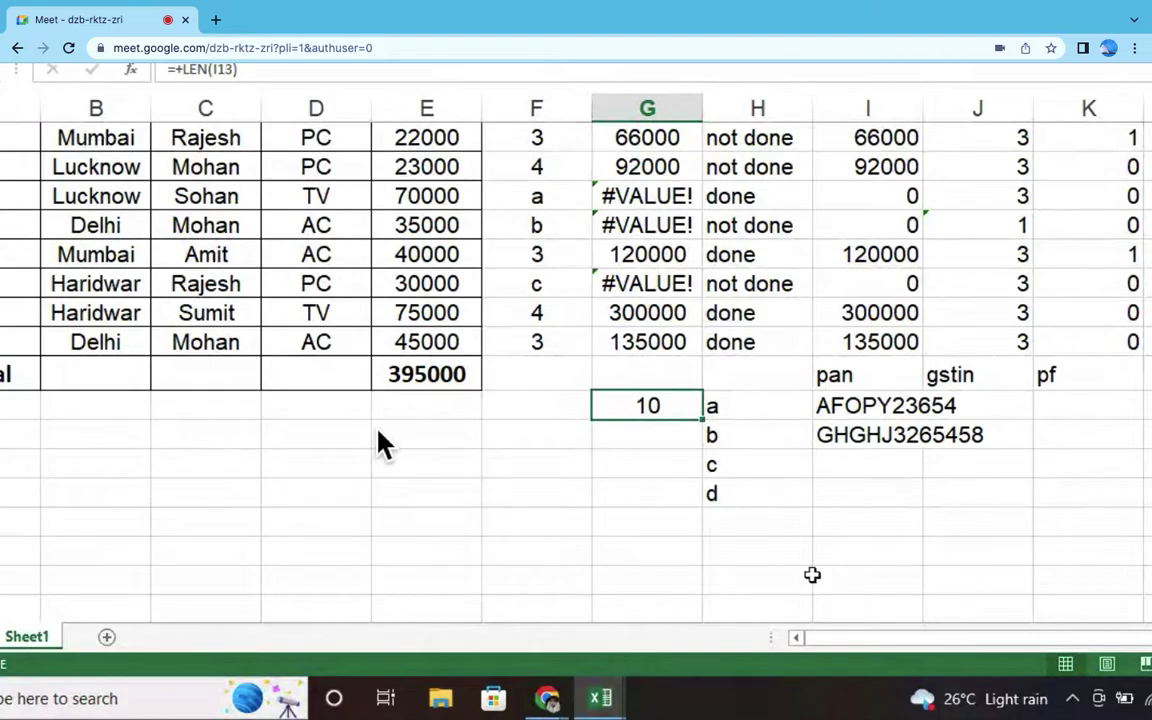
click(850, 405)
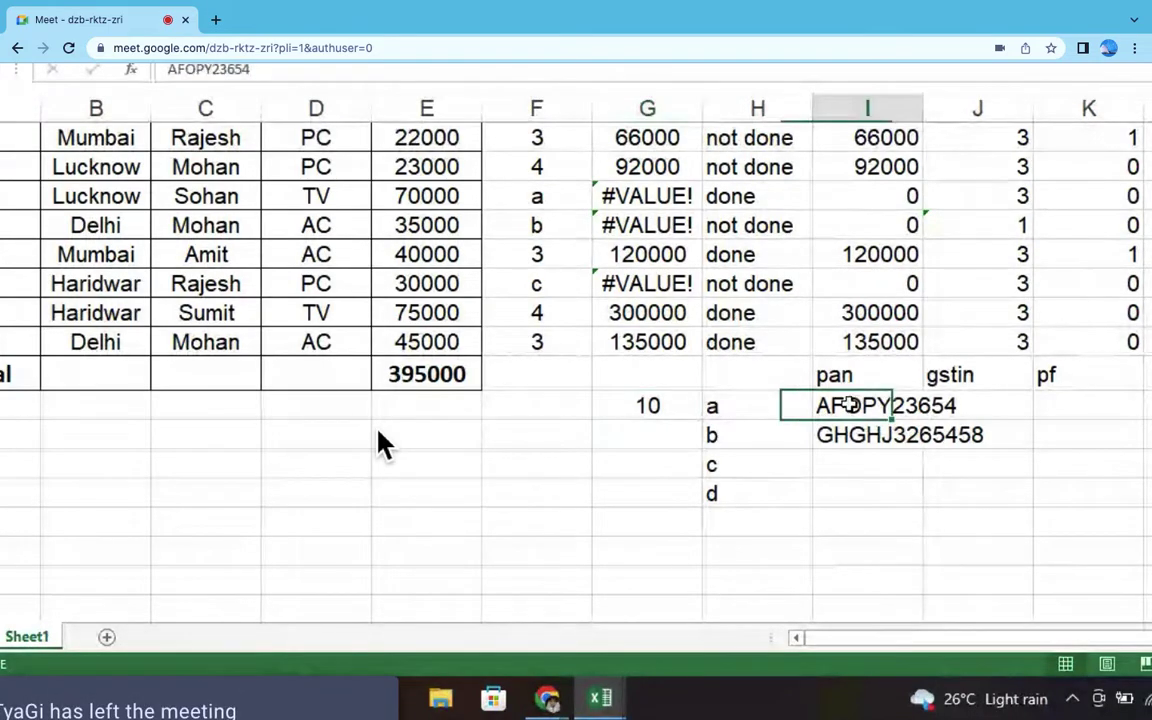
click(170, 69)
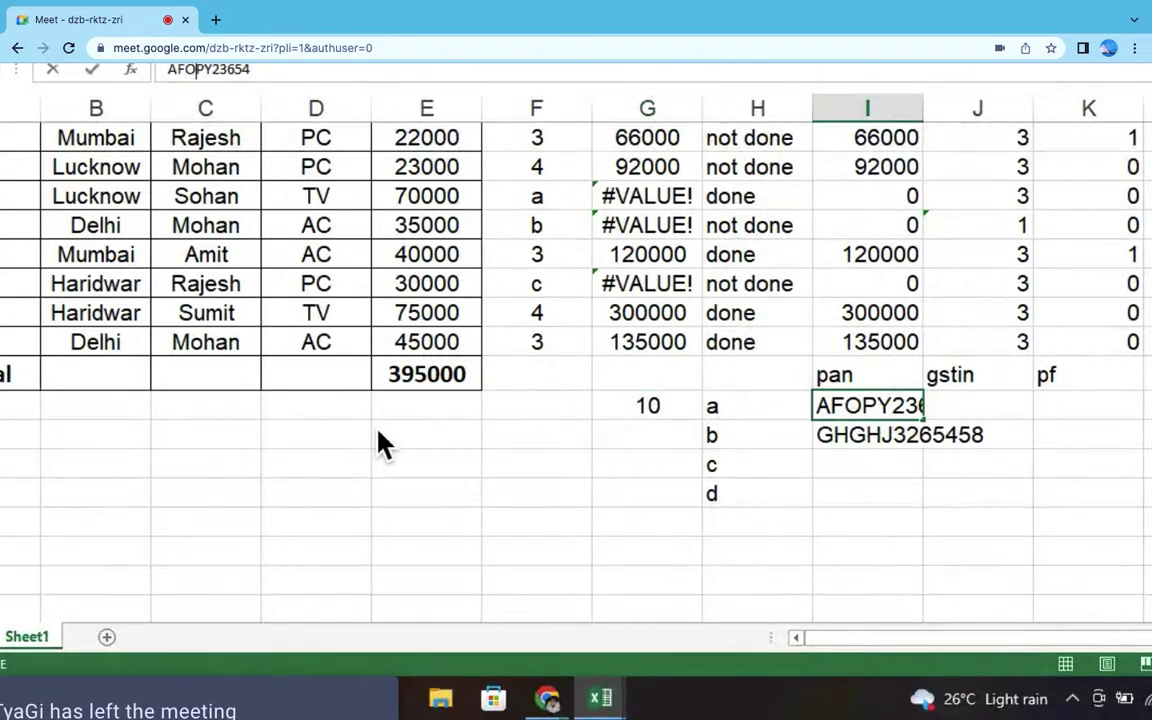
key(Right)
key(Right)
key(Right)
key(Right)
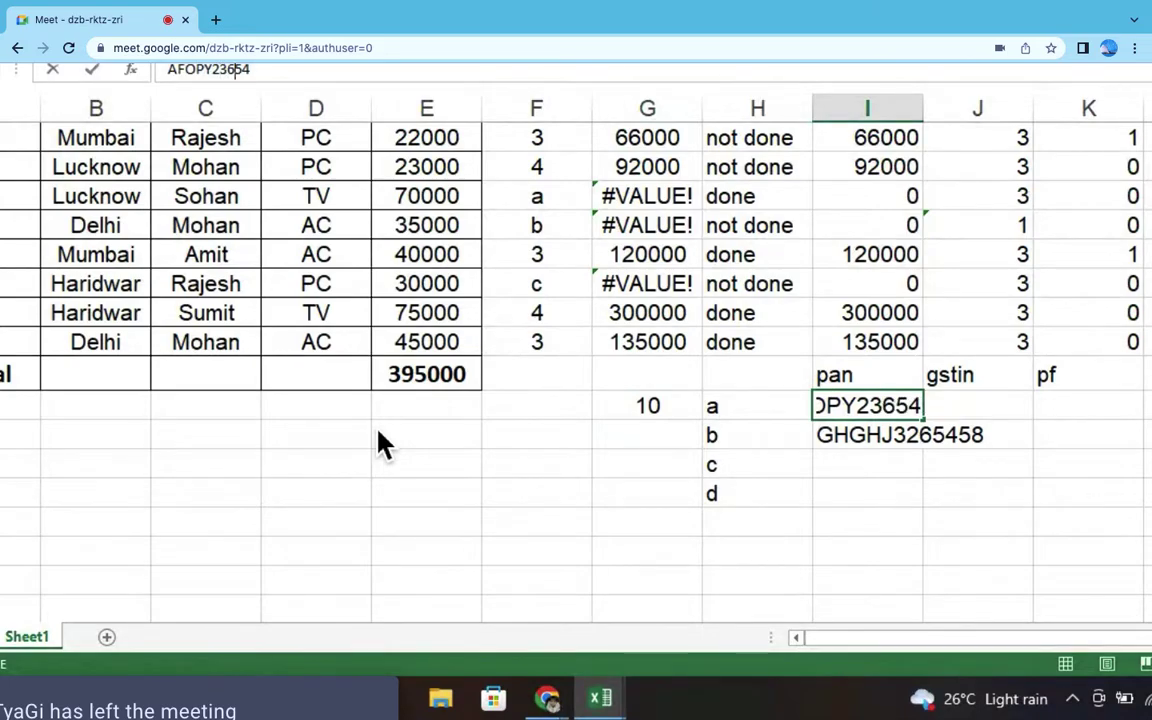
key(Return)
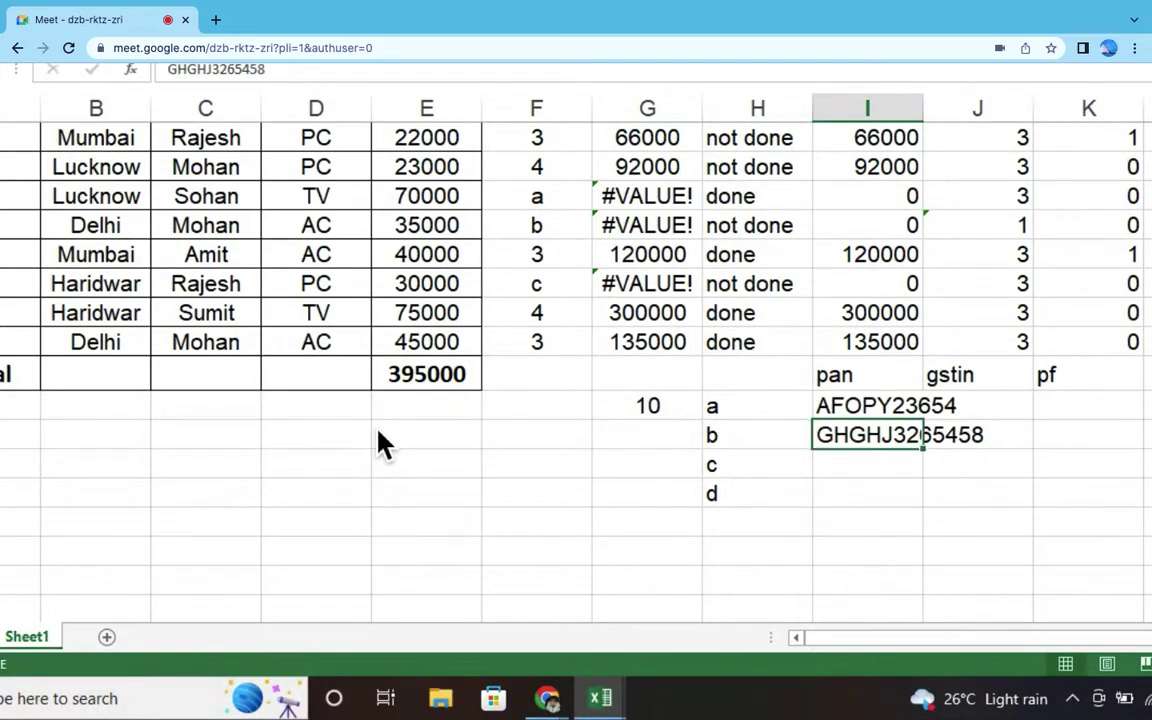
Step: Copy the LEN formula from G13 into G14 to count the characters of the PAN number in I14
key(Left)
key(Left)
key(Up)
key(ctrl+c)
key(Down)
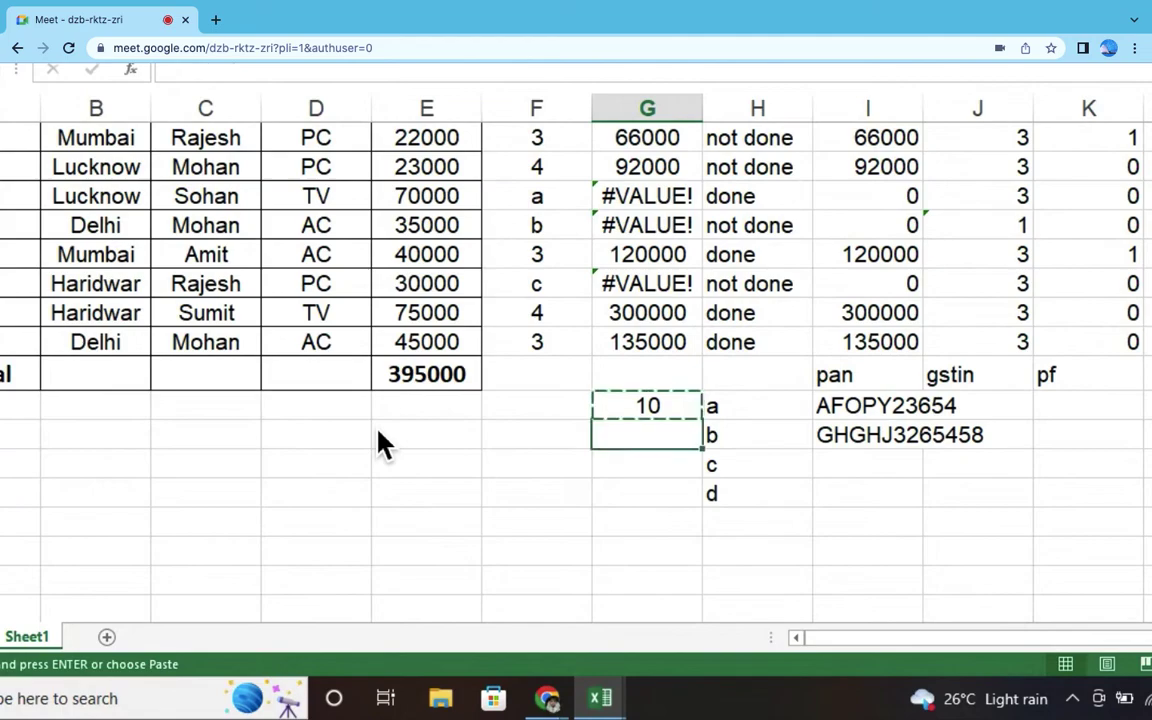
key(Return)
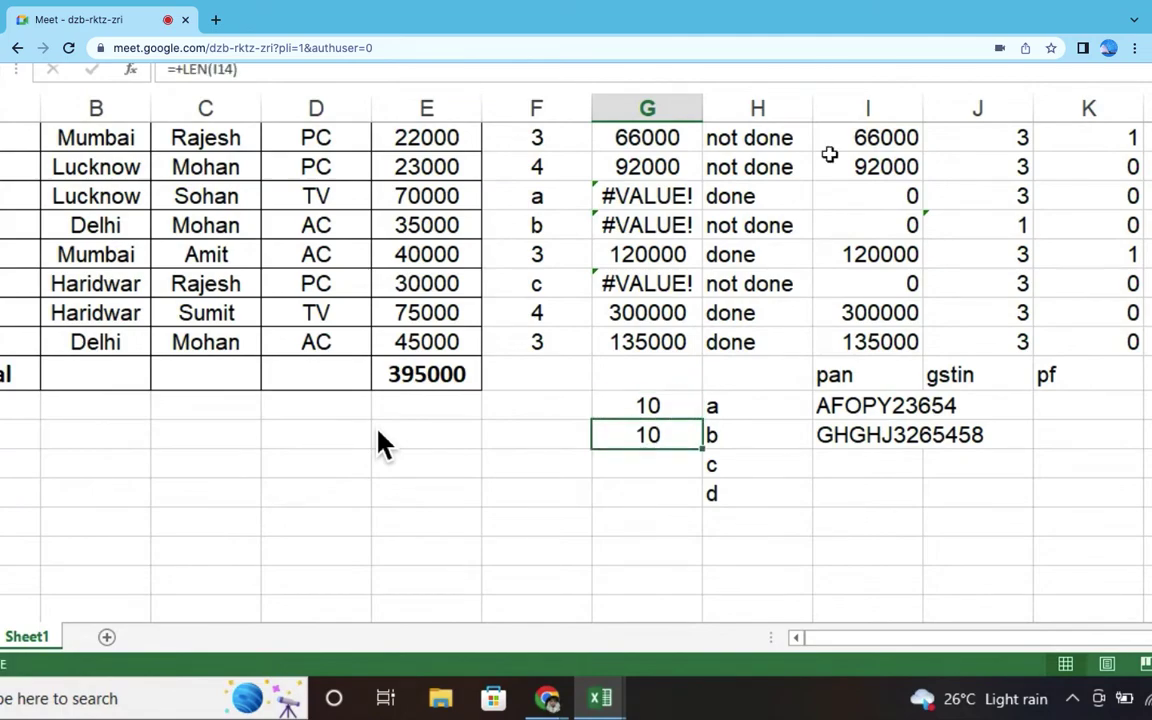
Step: Clear the LEN example data and formulas below the table in columns G to K
key(Right)
key(Right)
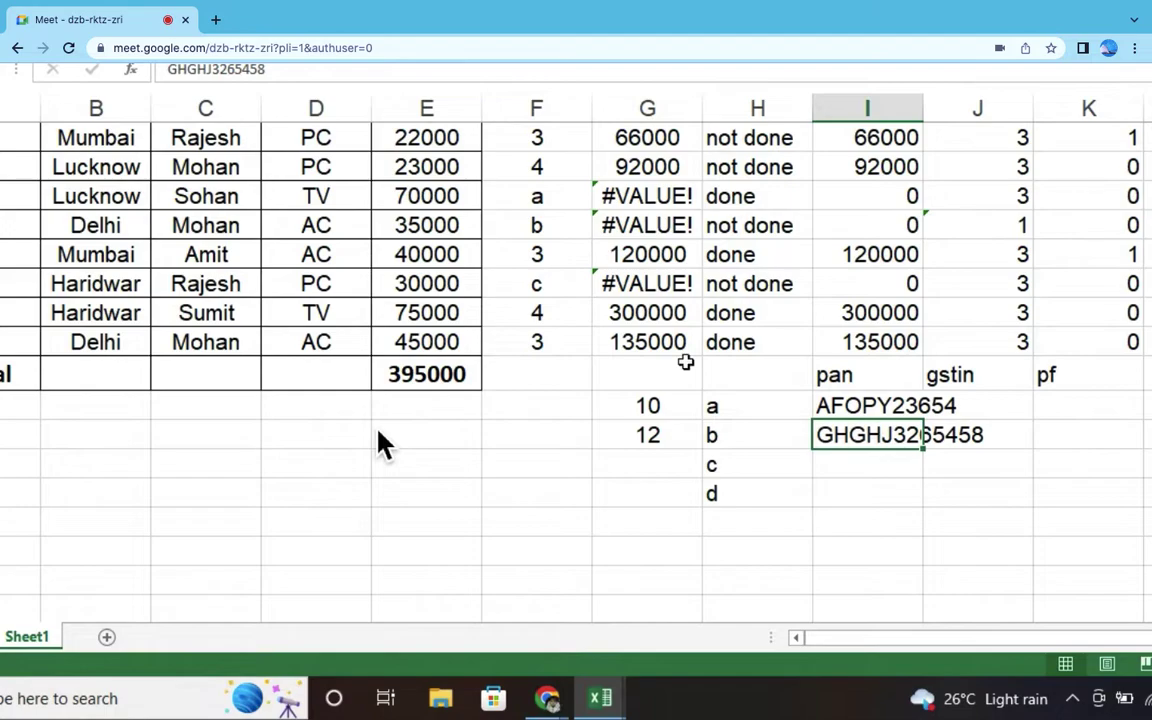
drag(645, 378, 1043, 511)
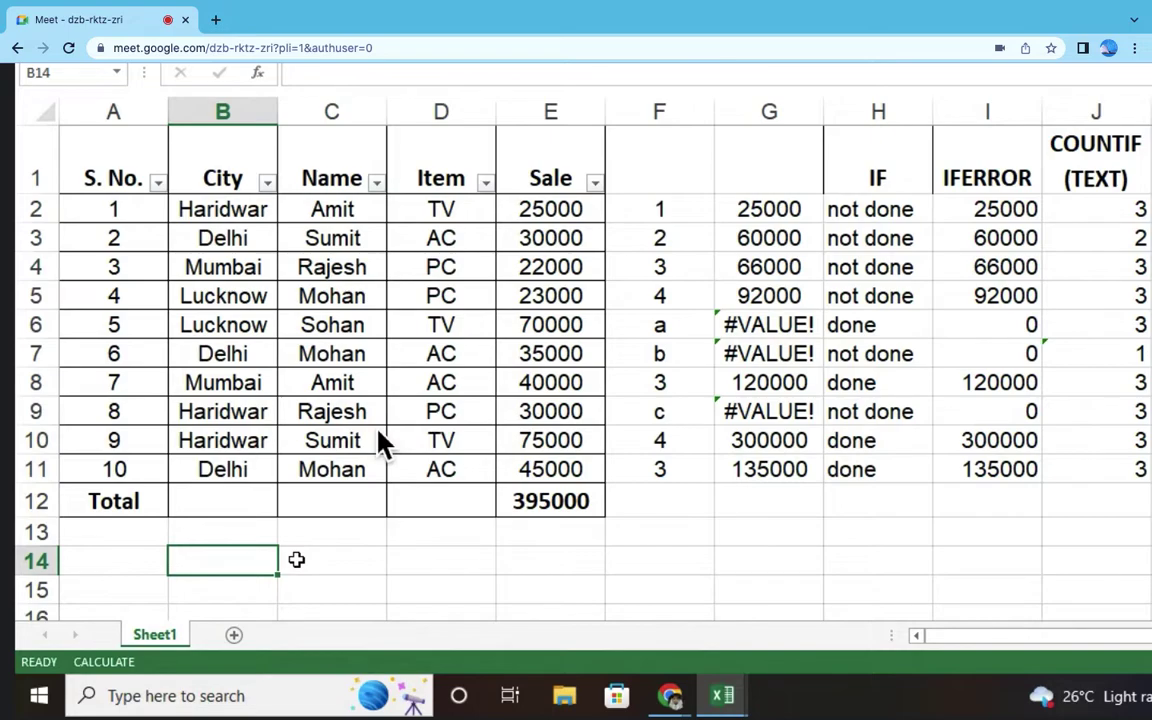
Step: Switch to the formula list workbook, fill the LEN row A24:E24 with orange, and return to the sample data workbook
key(alt+Tab)
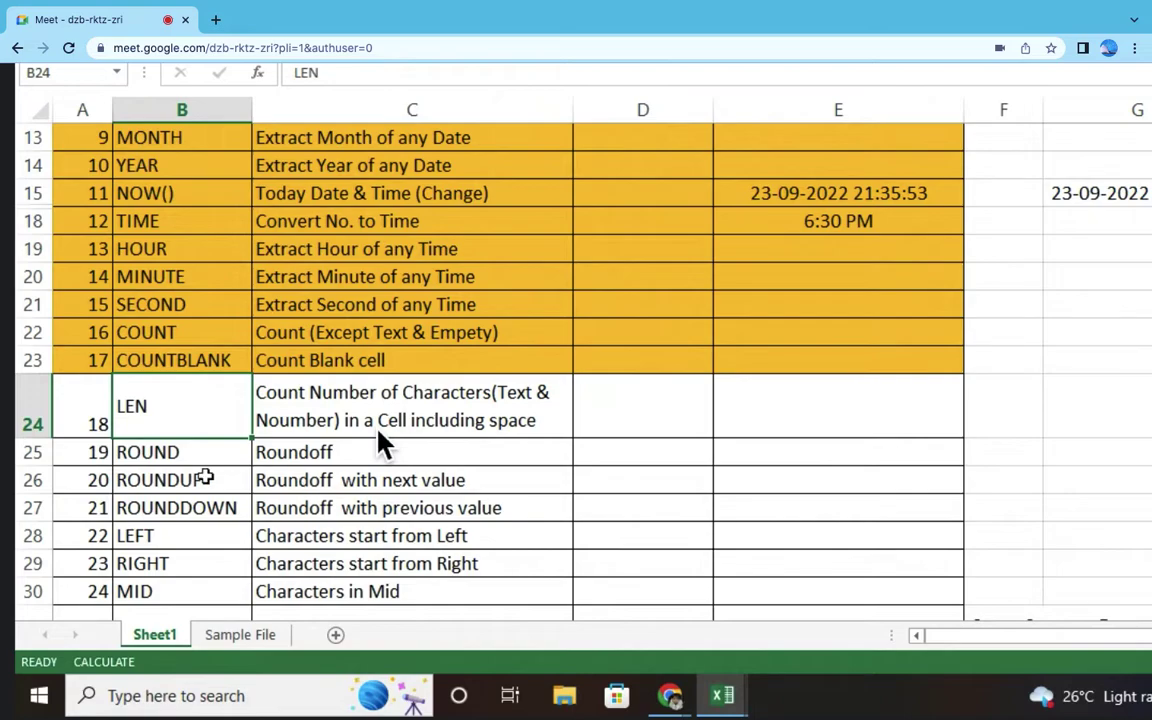
drag(85, 400, 839, 397)
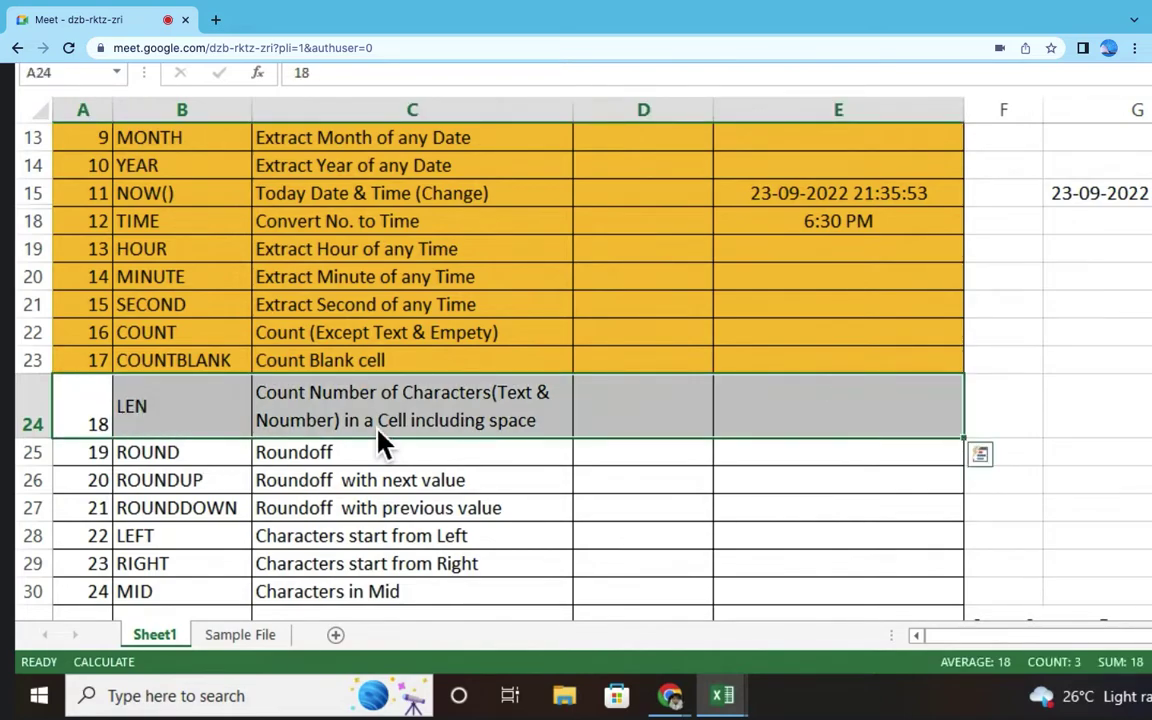
click(345, 66)
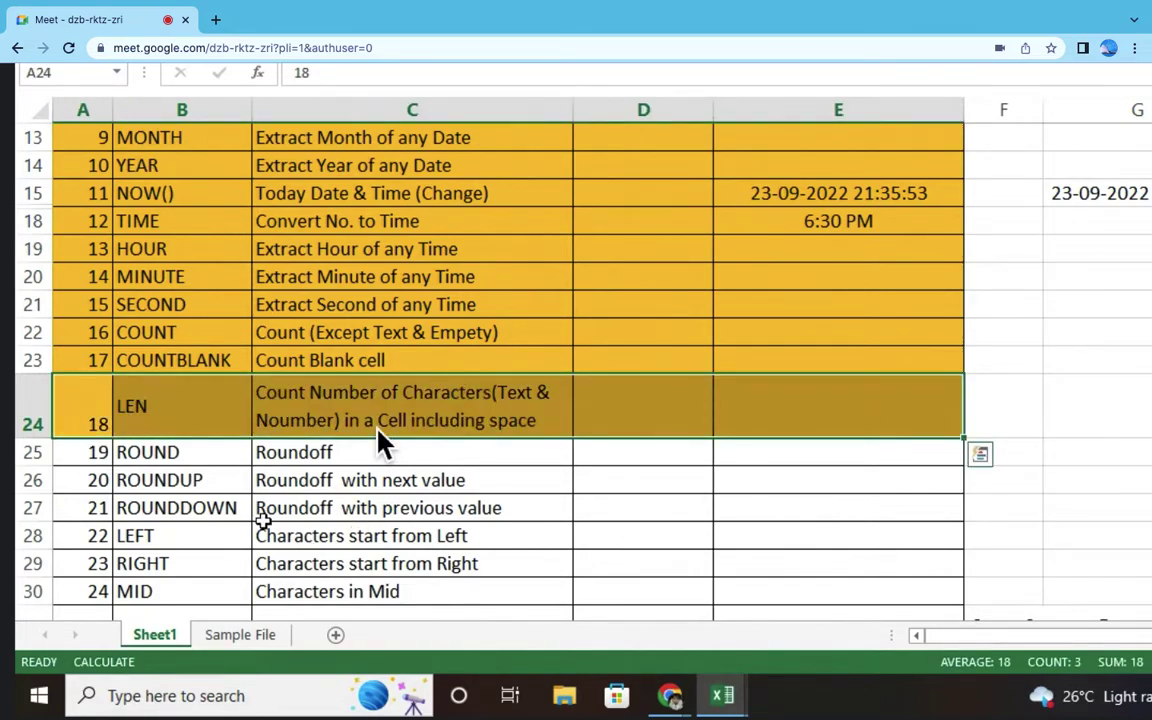
click(80, 449)
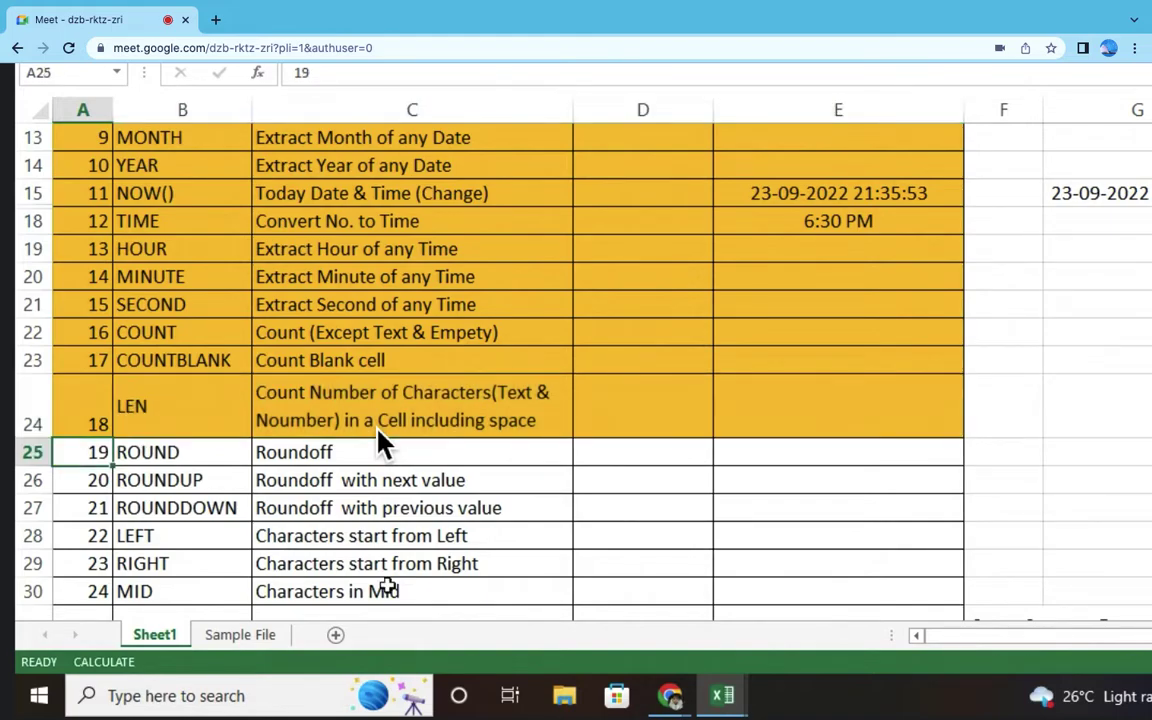
click(236, 452)
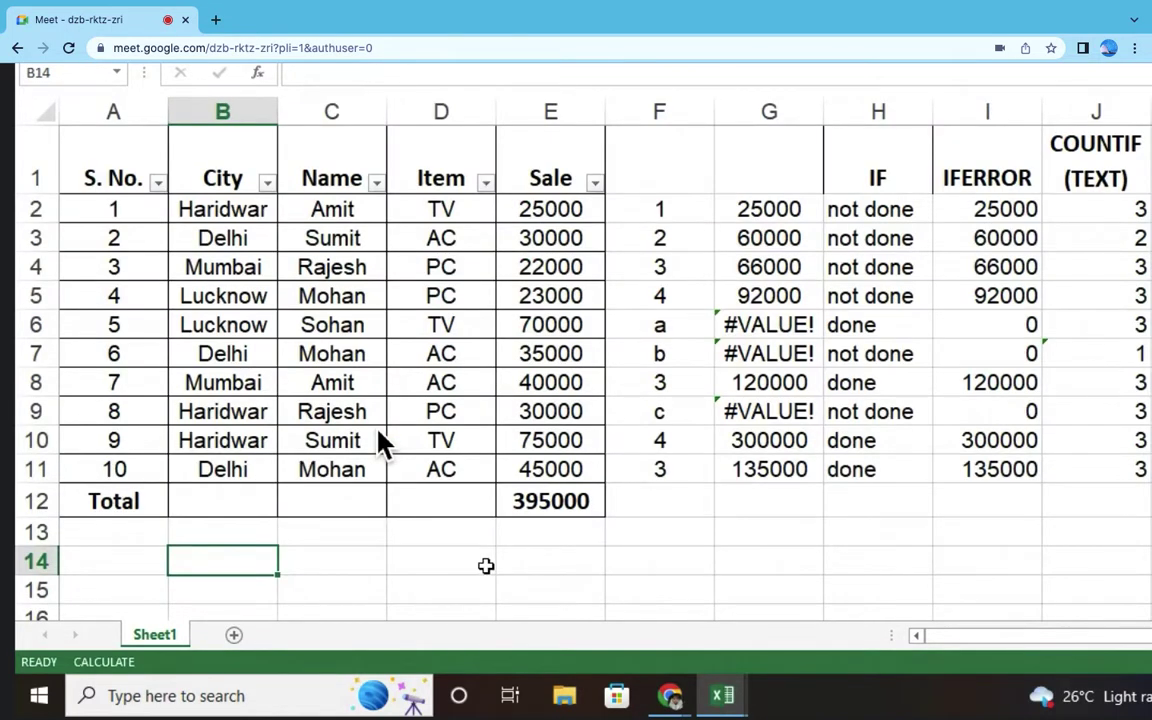
Step: Enter the sample number 10.39 in cell F14
scroll(486, 566, down, 1)
click(639, 437)
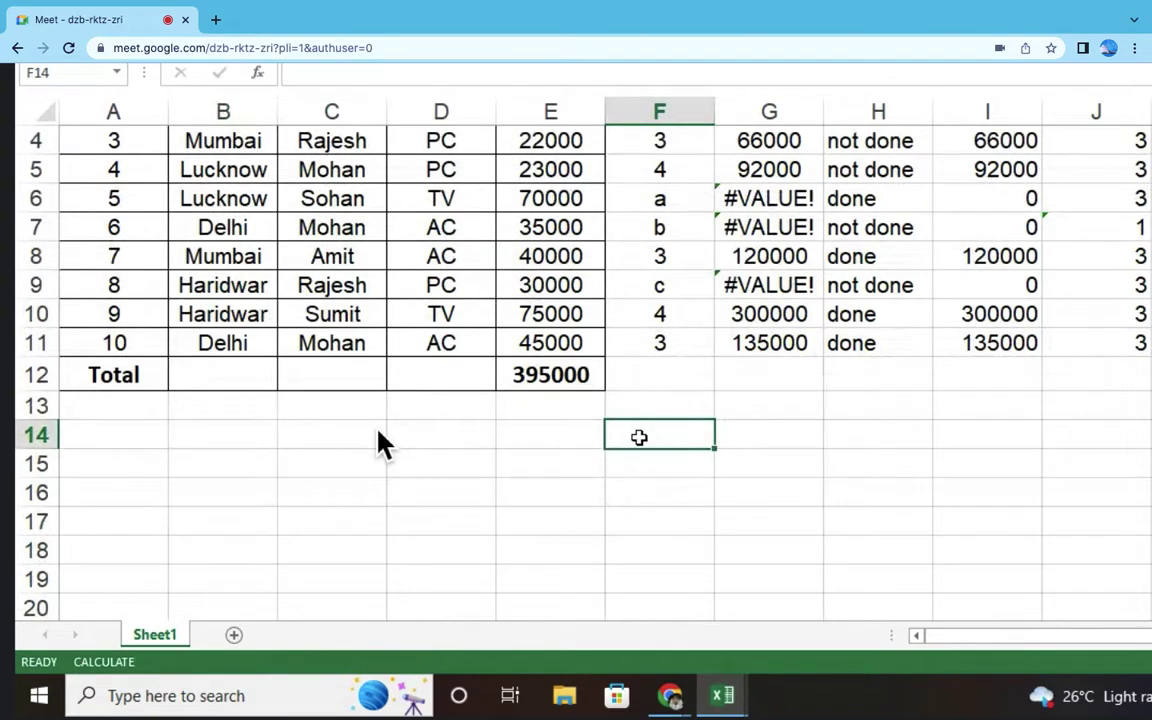
text(10.39)
key(Return)
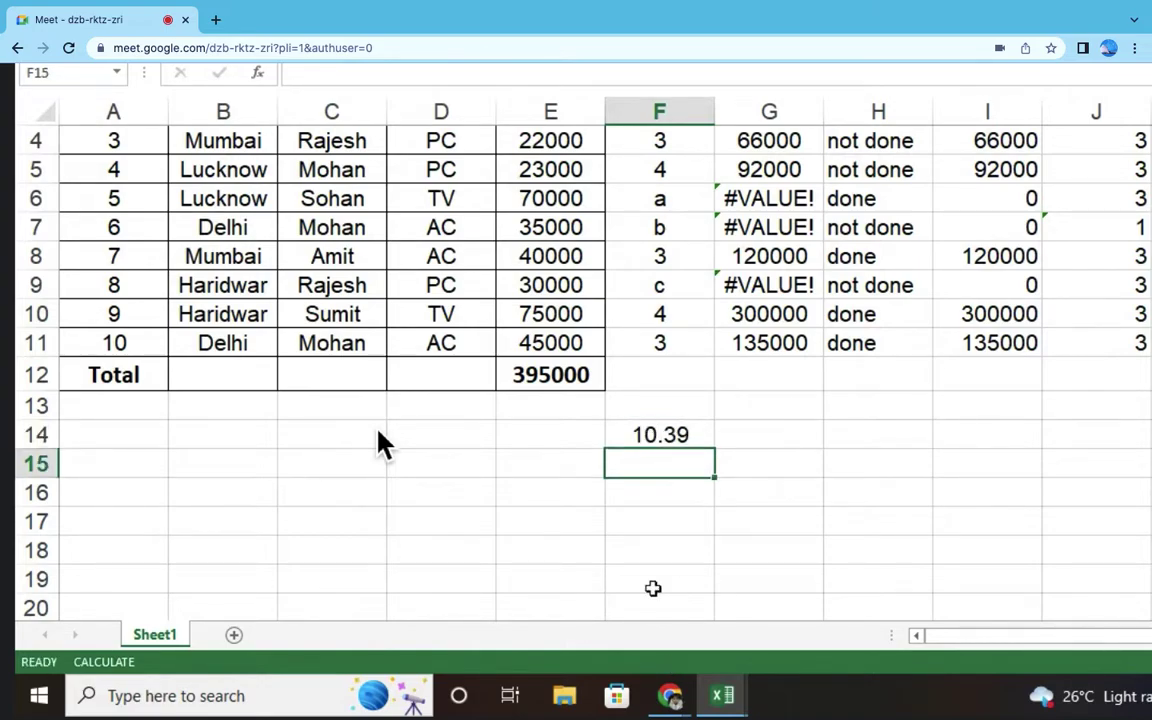
Step: Enter the formula +ROUND(F14,0) in cell G14 to round the sample number to a whole number
click(790, 430)
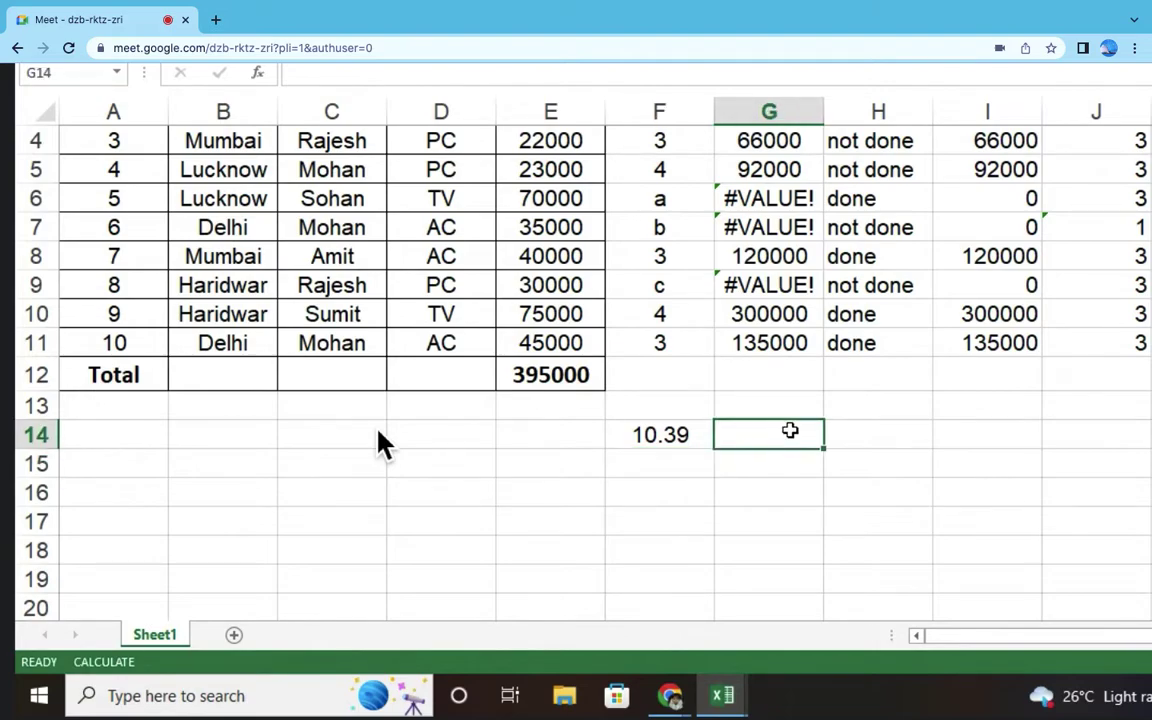
text(+ROUND)
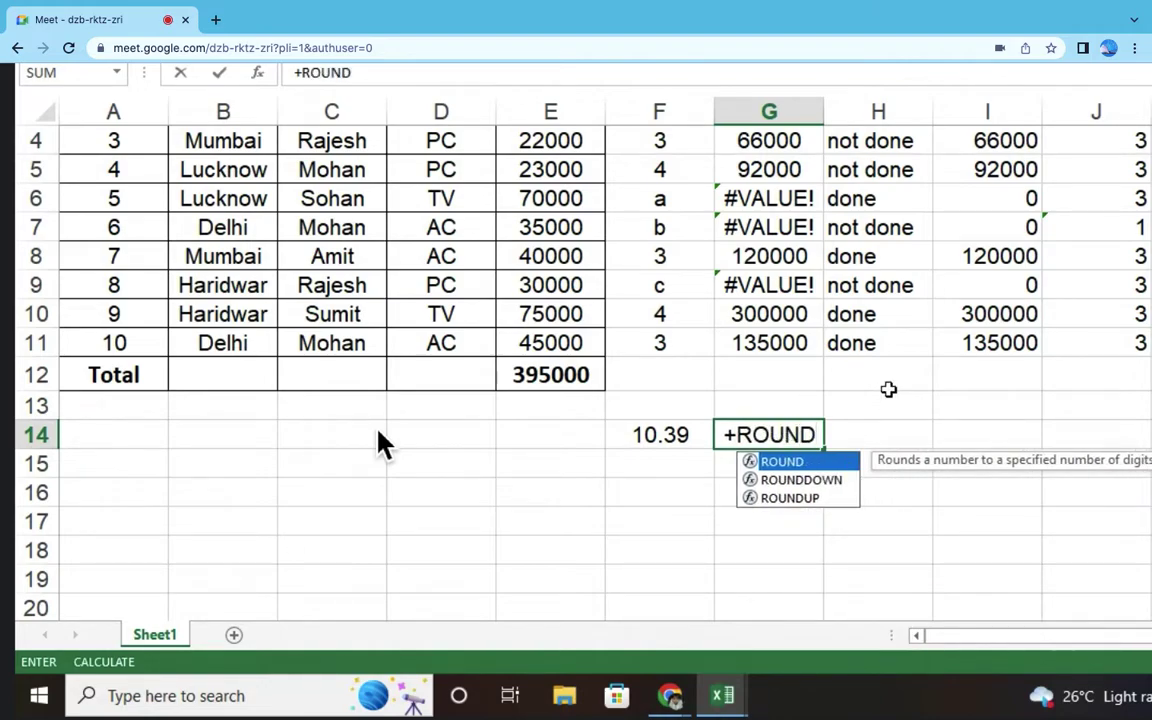
text(()
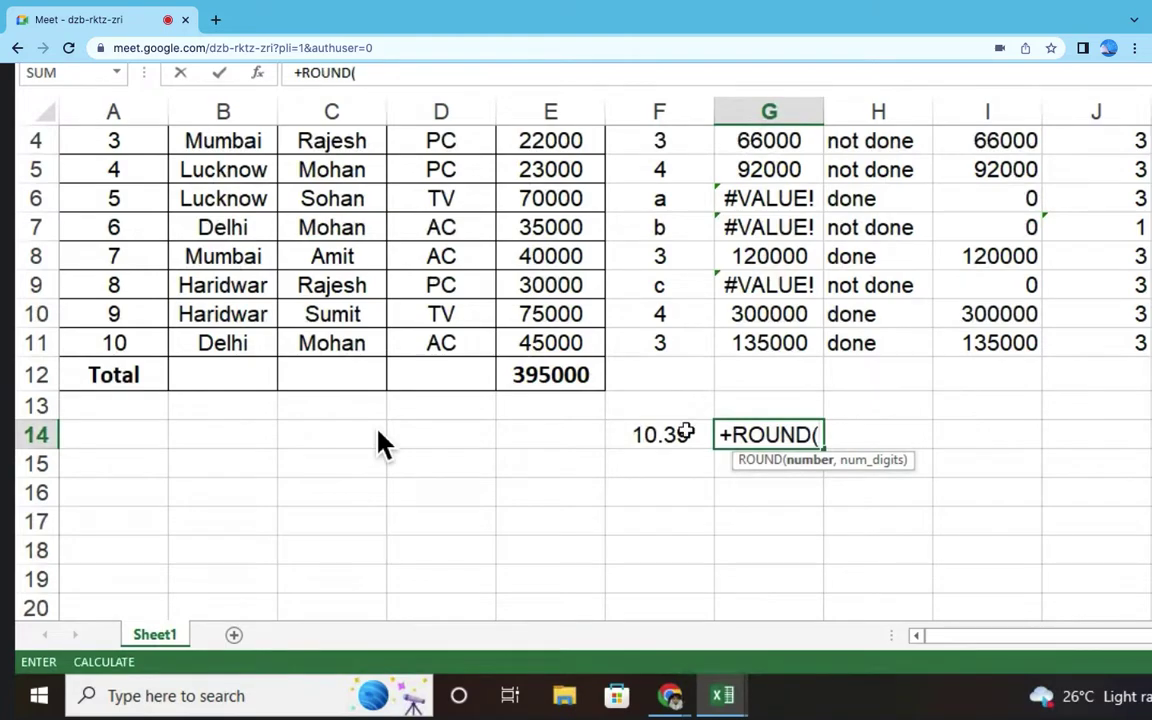
click(654, 434)
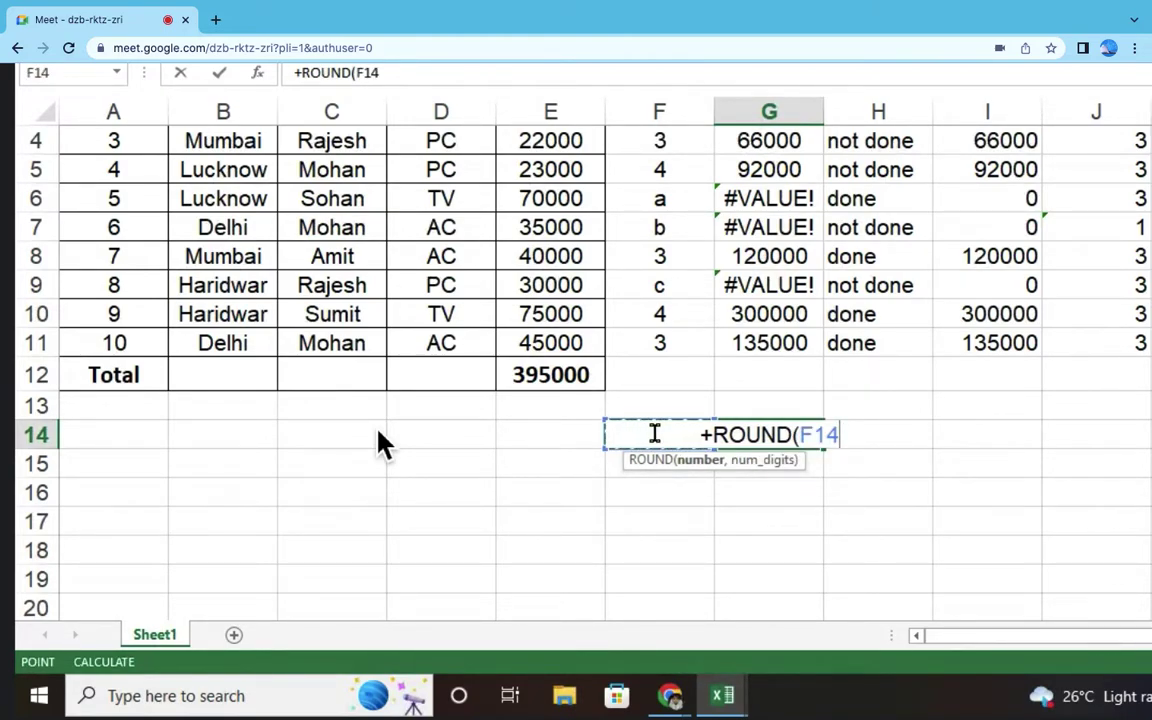
text(,)
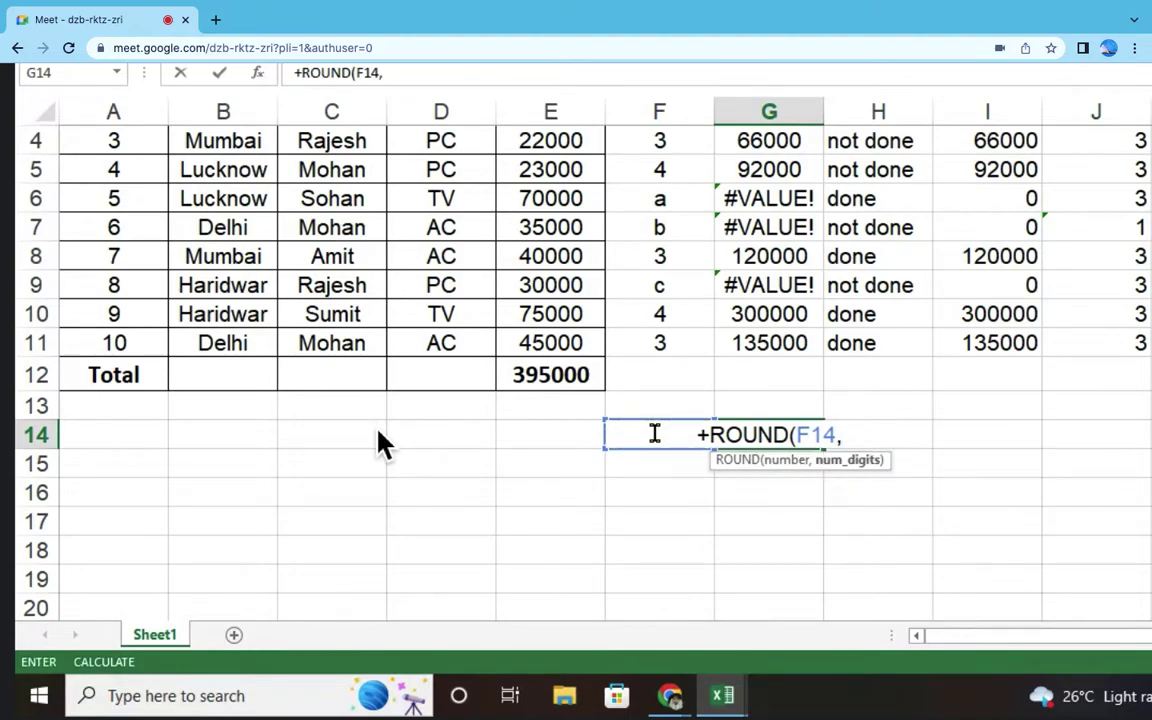
text(0)
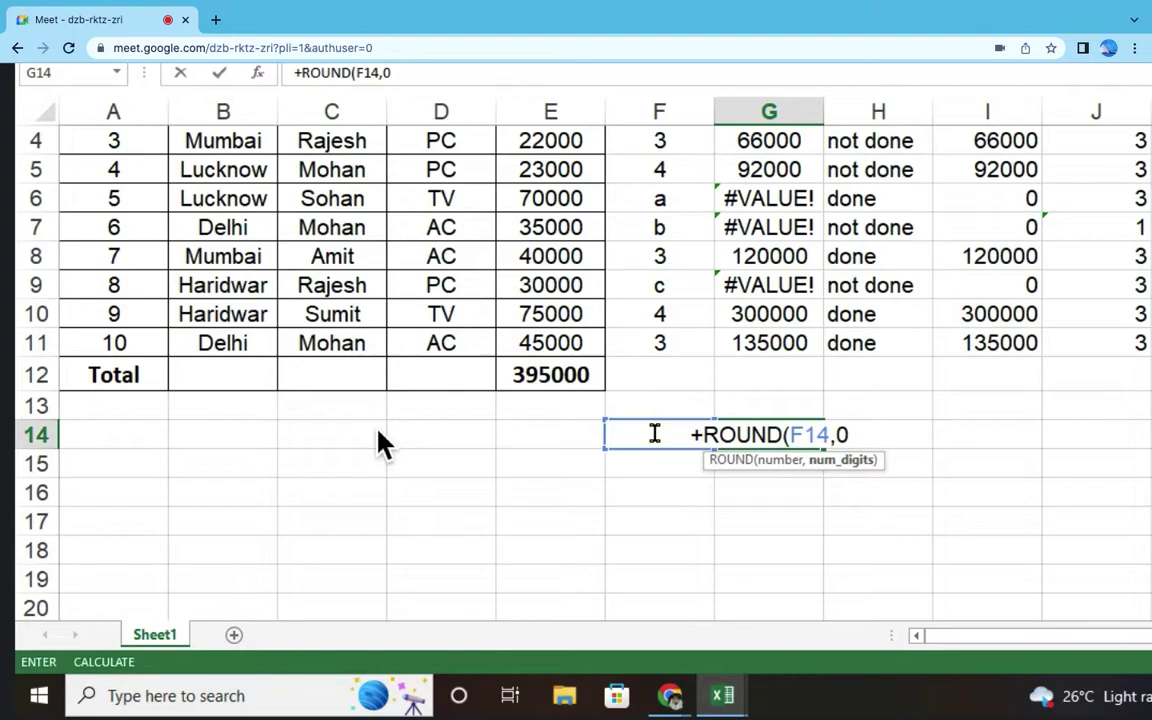
text())
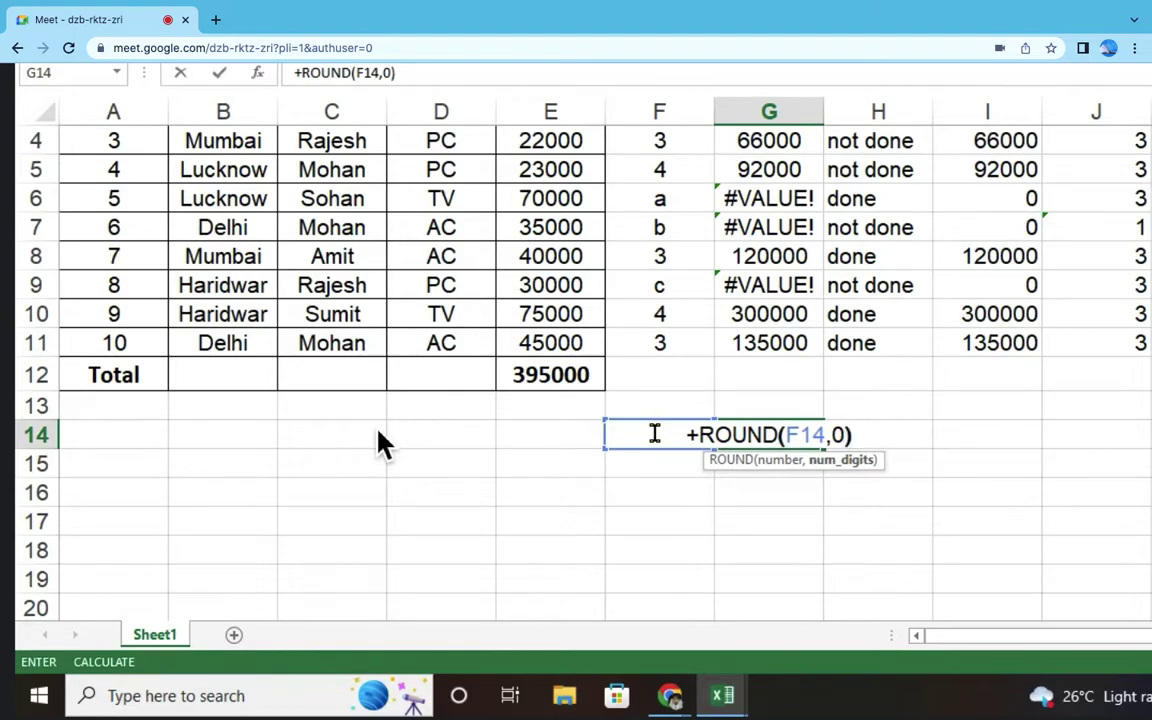
key(Return)
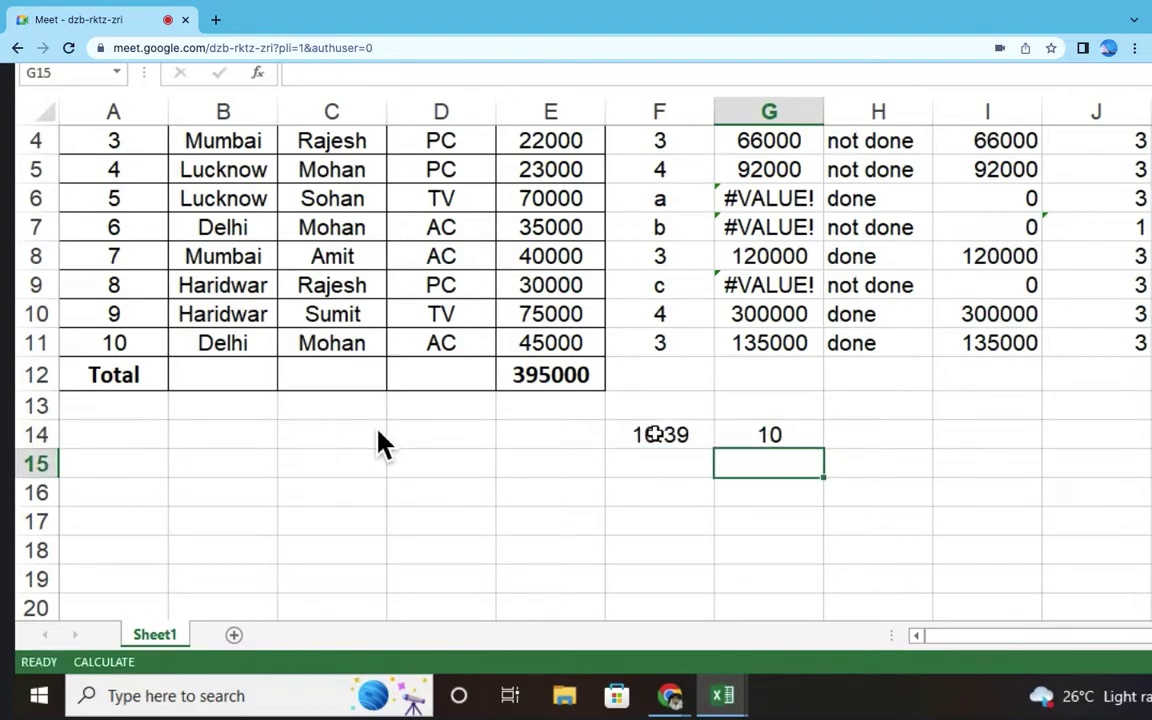
Step: Show G14 with two decimal places and change its ROUND formula to round to one decimal place
click(766, 432)
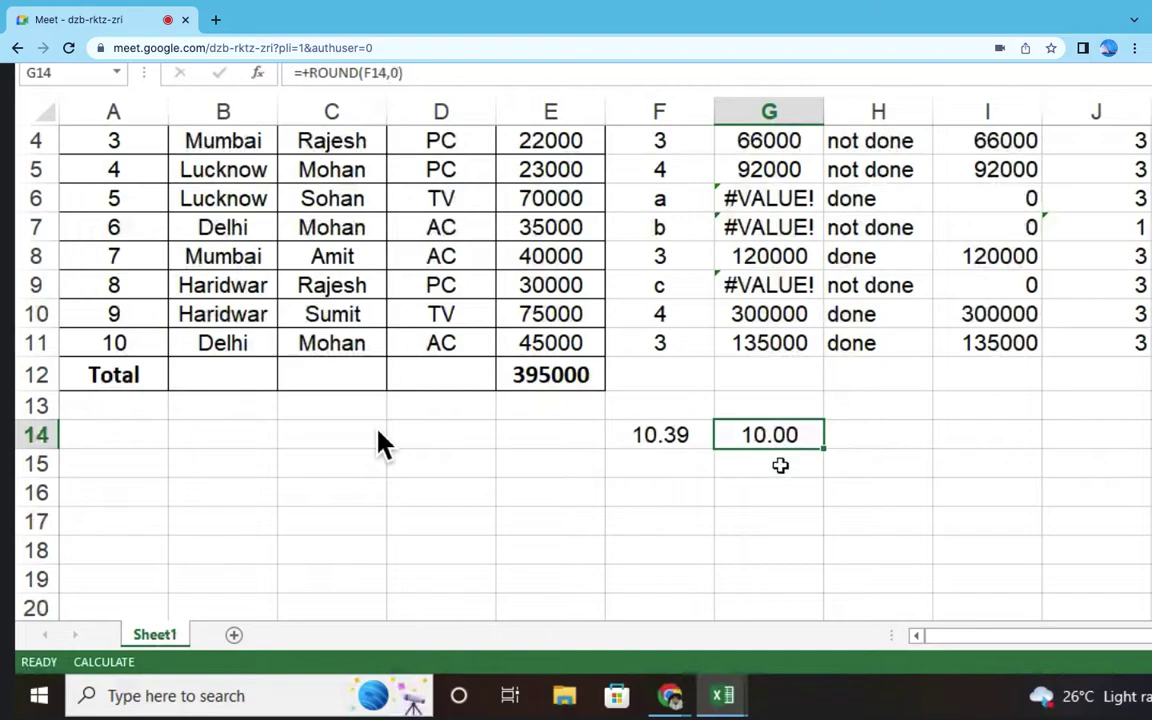
click(680, 440)
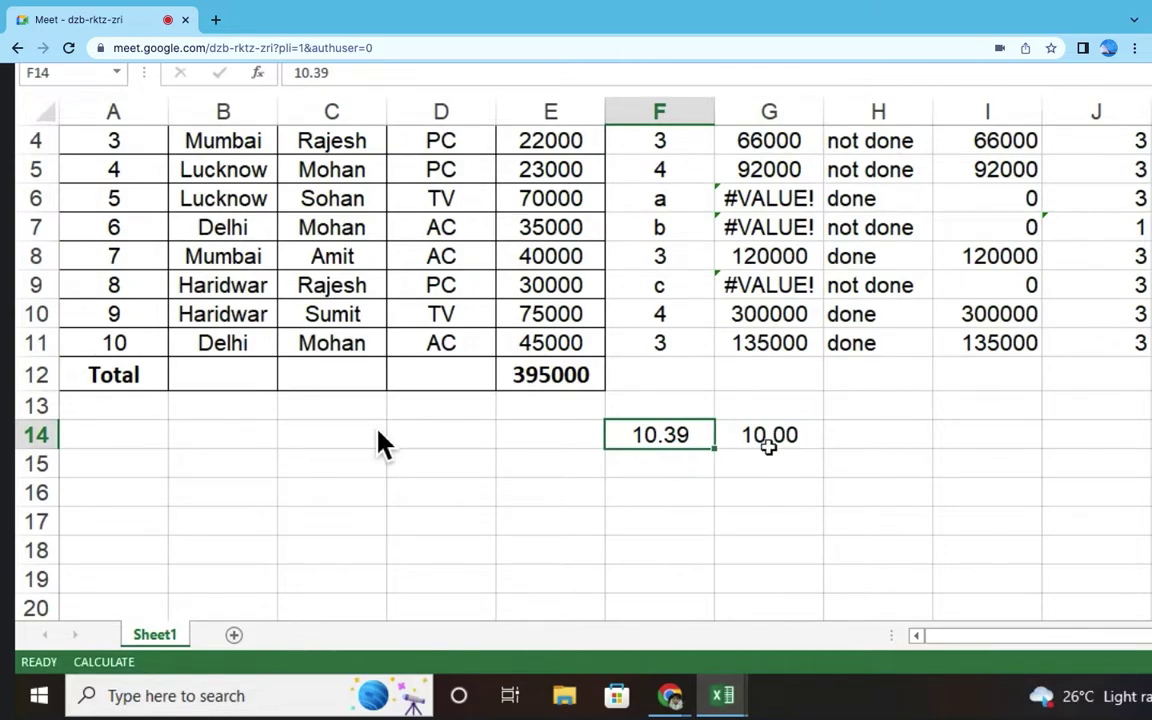
click(800, 434)
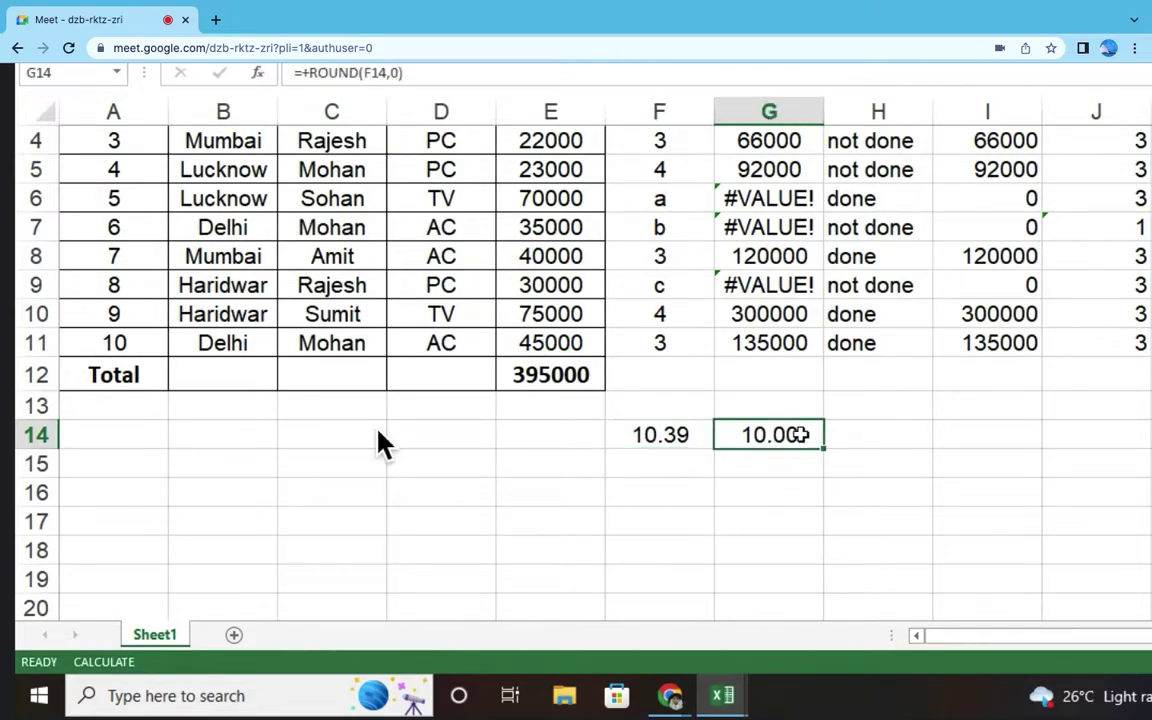
click(399, 72)
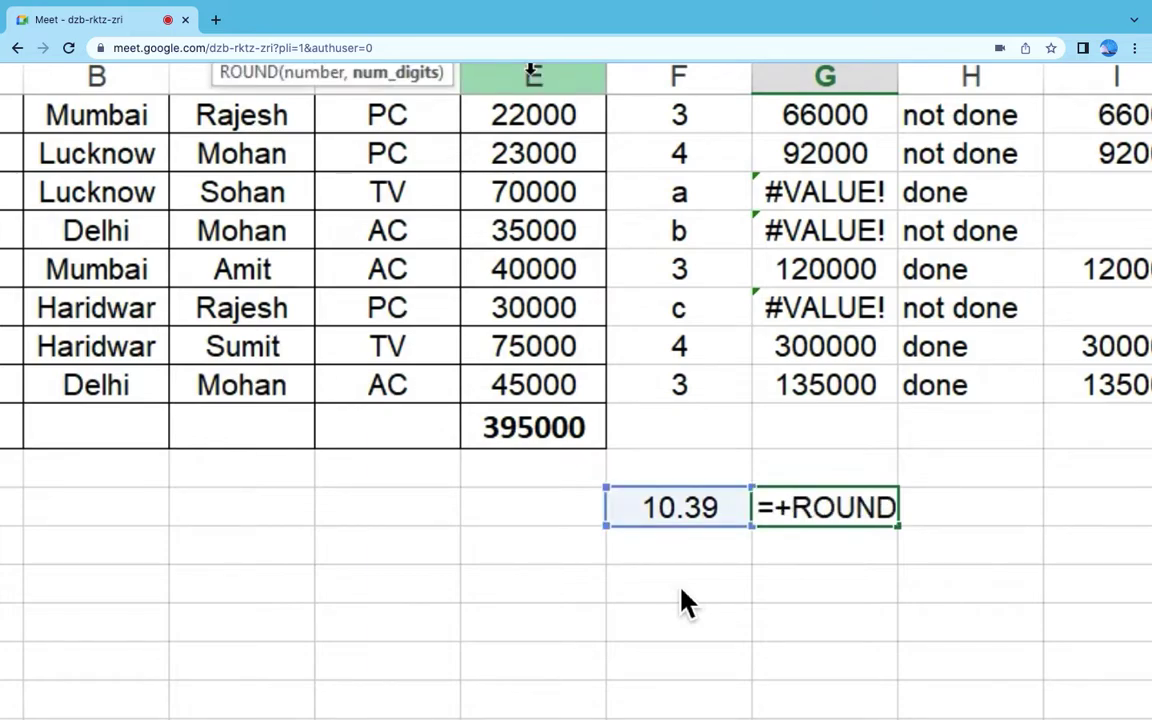
key(Return)
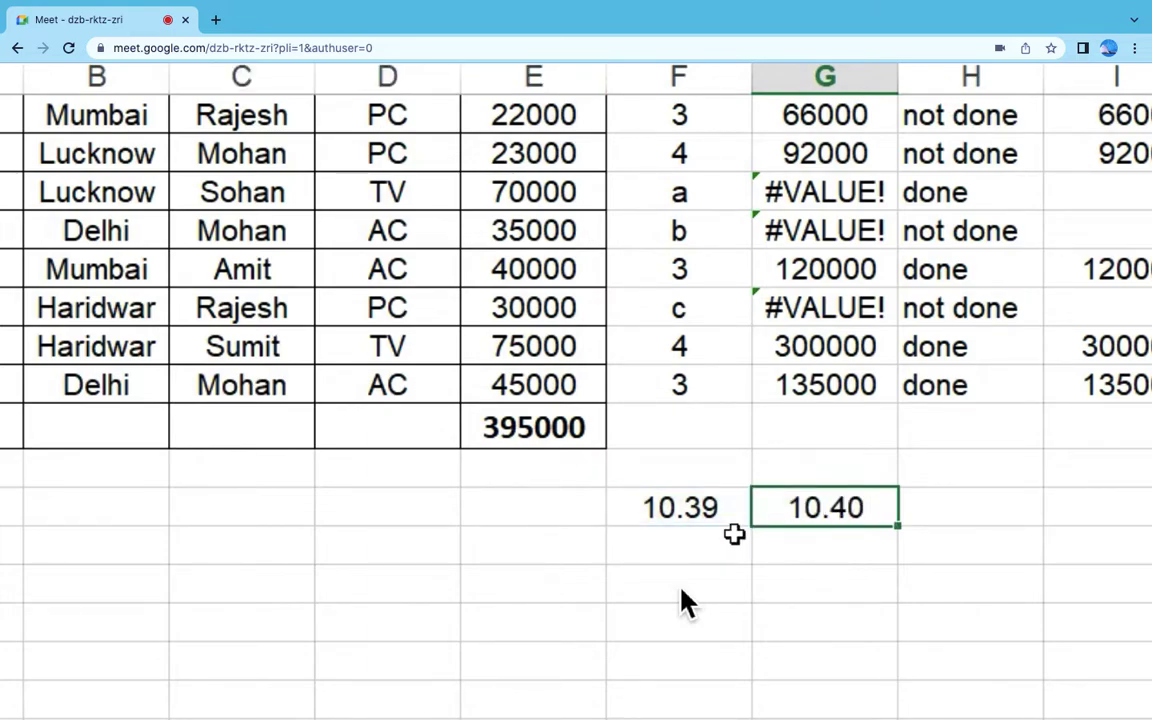
Step: Enter the sample numbers 11.45, 15.79 and 18.55 in cells F15 to F17
click(674, 509)
key(Down)
text(11.45)
key(Return)
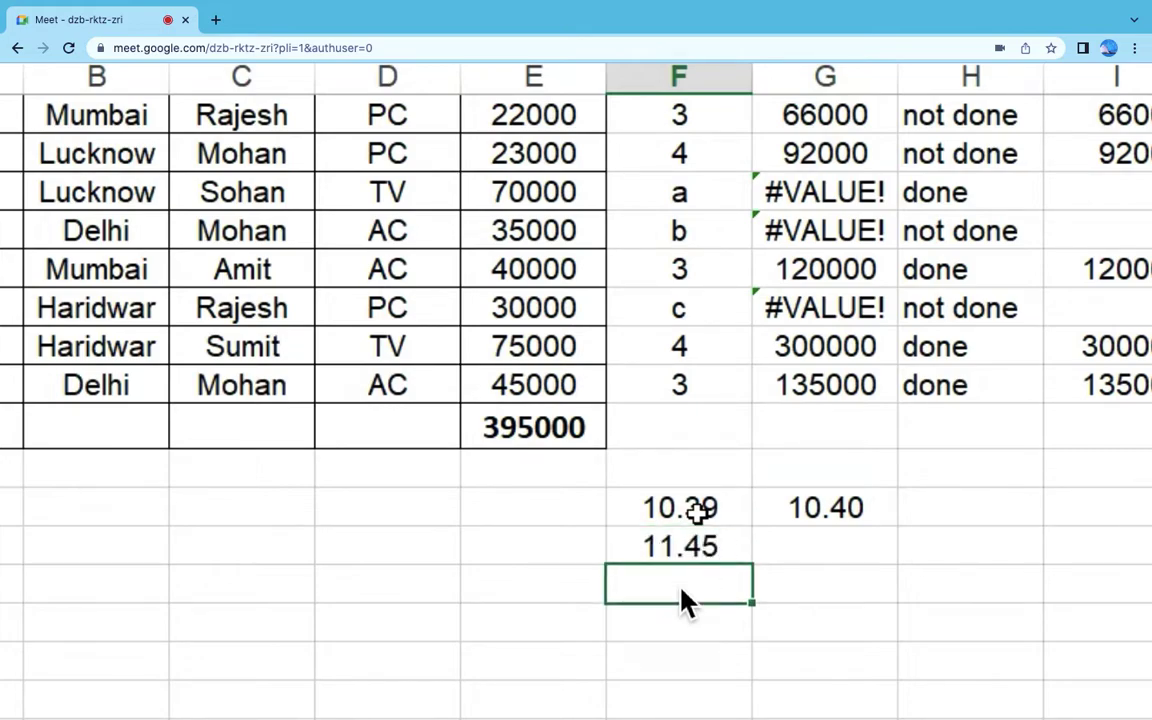
text(15.79)
key(Return)
text(18.55)
key(Return)
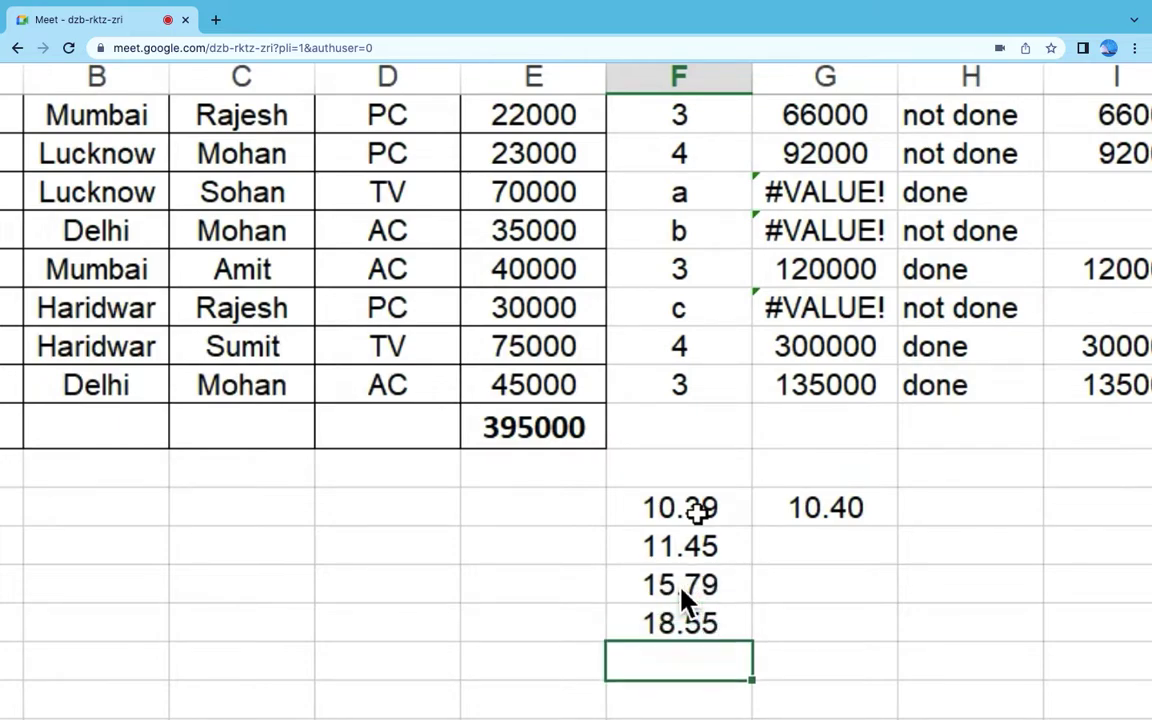
Step: Copy the one-decimal ROUND formula from G14 into cells G15 to G17
click(836, 508)
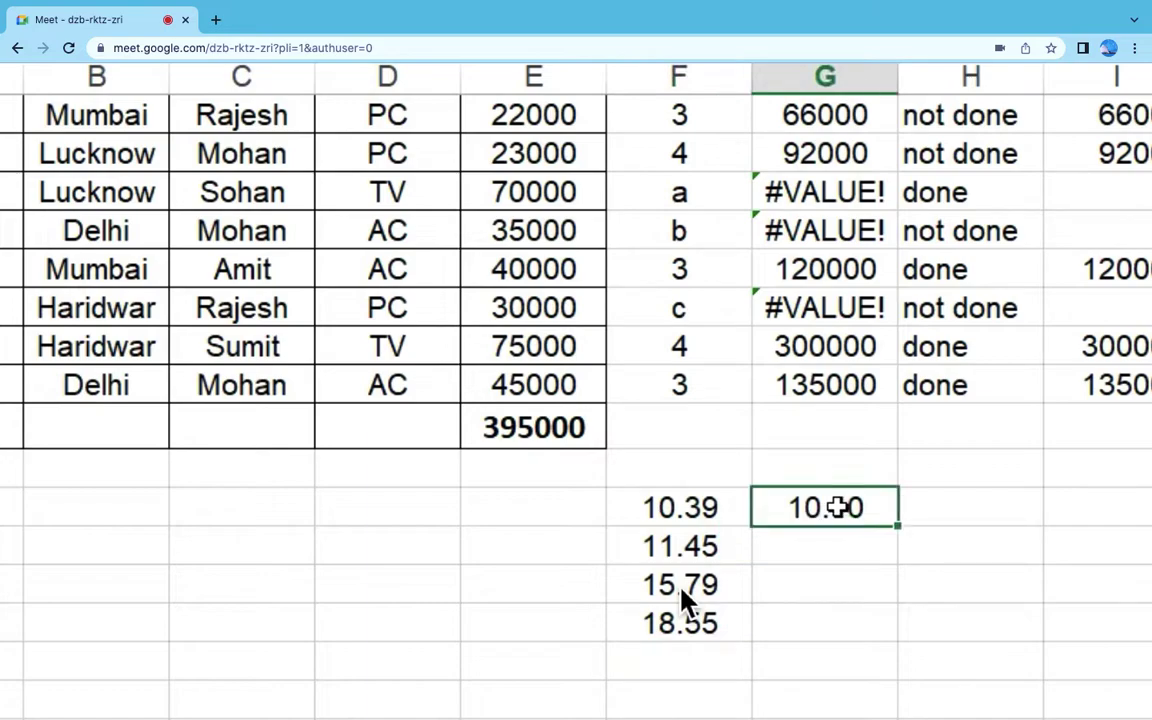
key(ctrl+c)
key(Down)
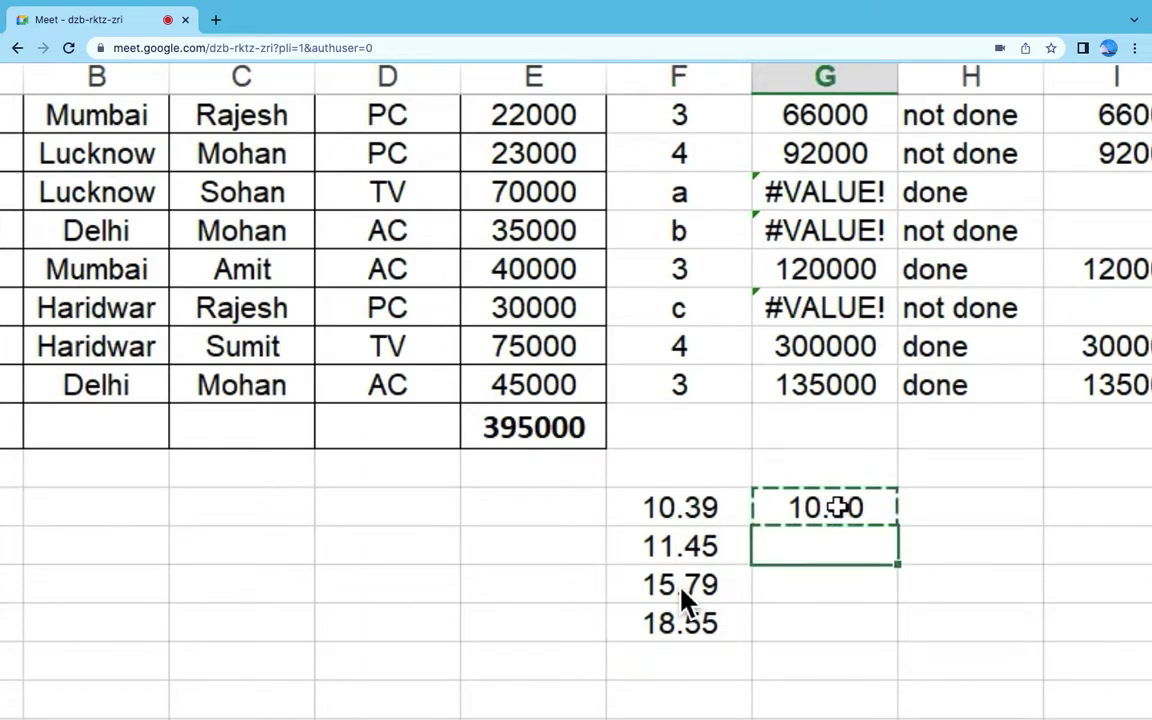
key(shift+Down)
key(shift+Down)
key(ctrl+v)
click(836, 507)
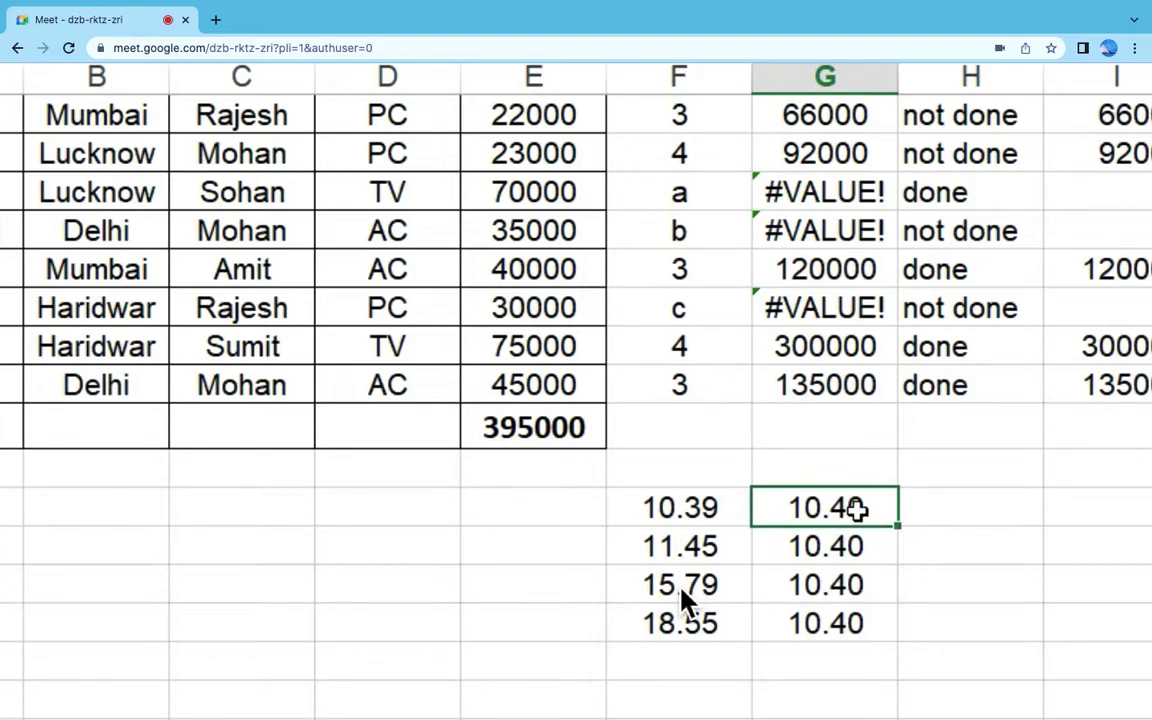
key(ctrl+c)
key(Down)
key(shift+Down)
key(shift+Down)
key(ctrl+v)
key(Escape)
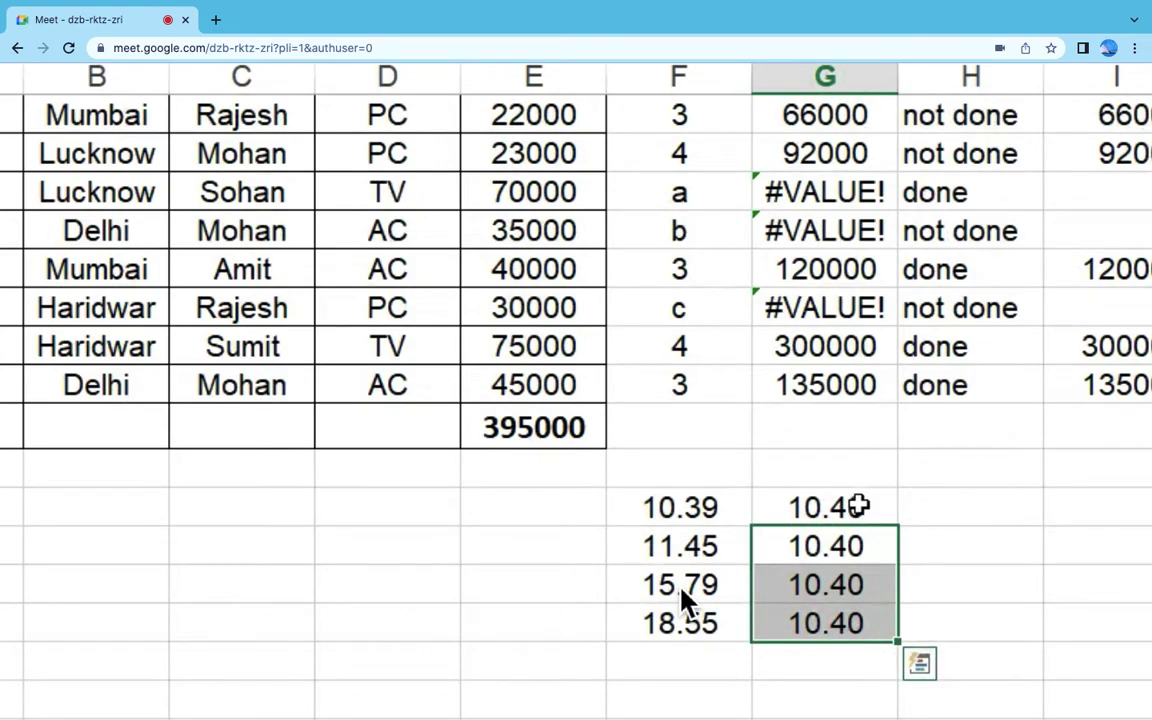
Step: Set the number of digits in the G14 ROUND formula to 0, giving =+ROUND(F14,0)
click(858, 507)
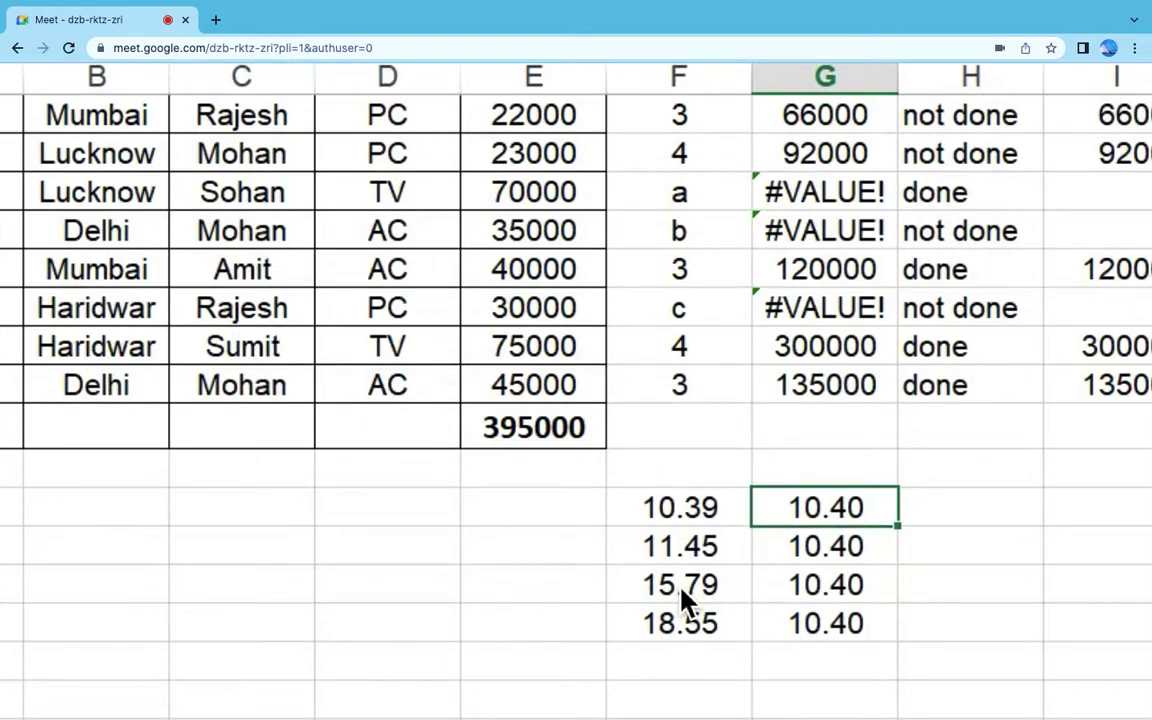
text(=+ROUND(F14,))
text(0)
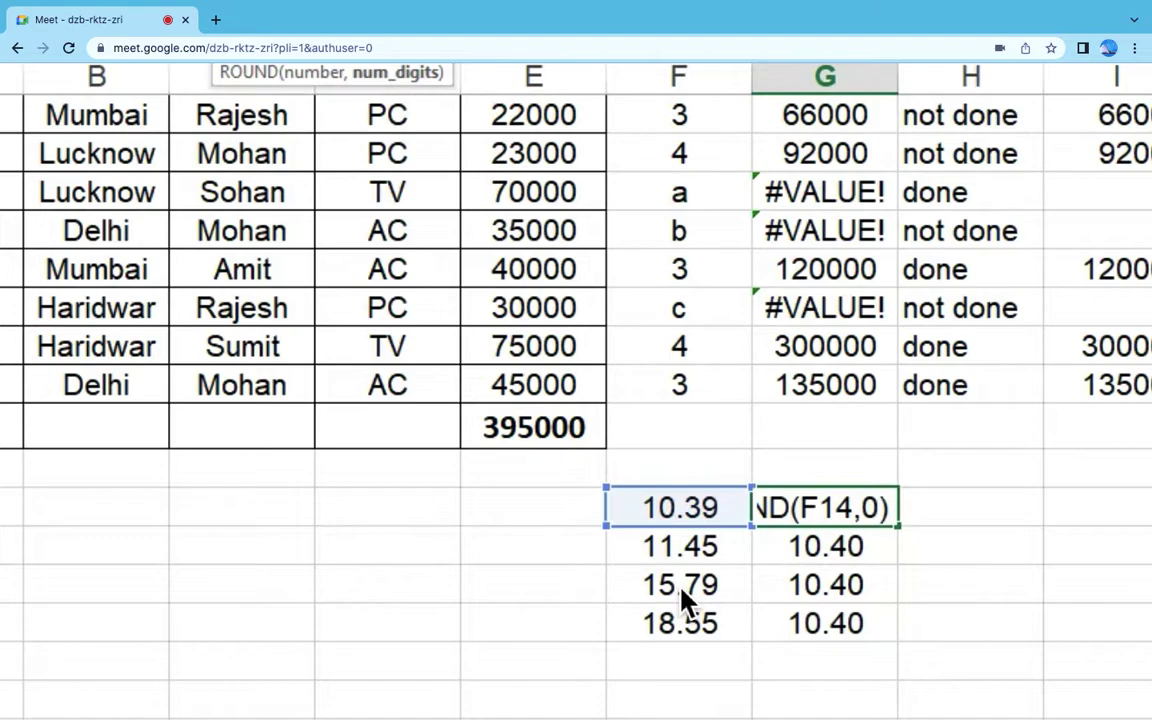
key(Return)
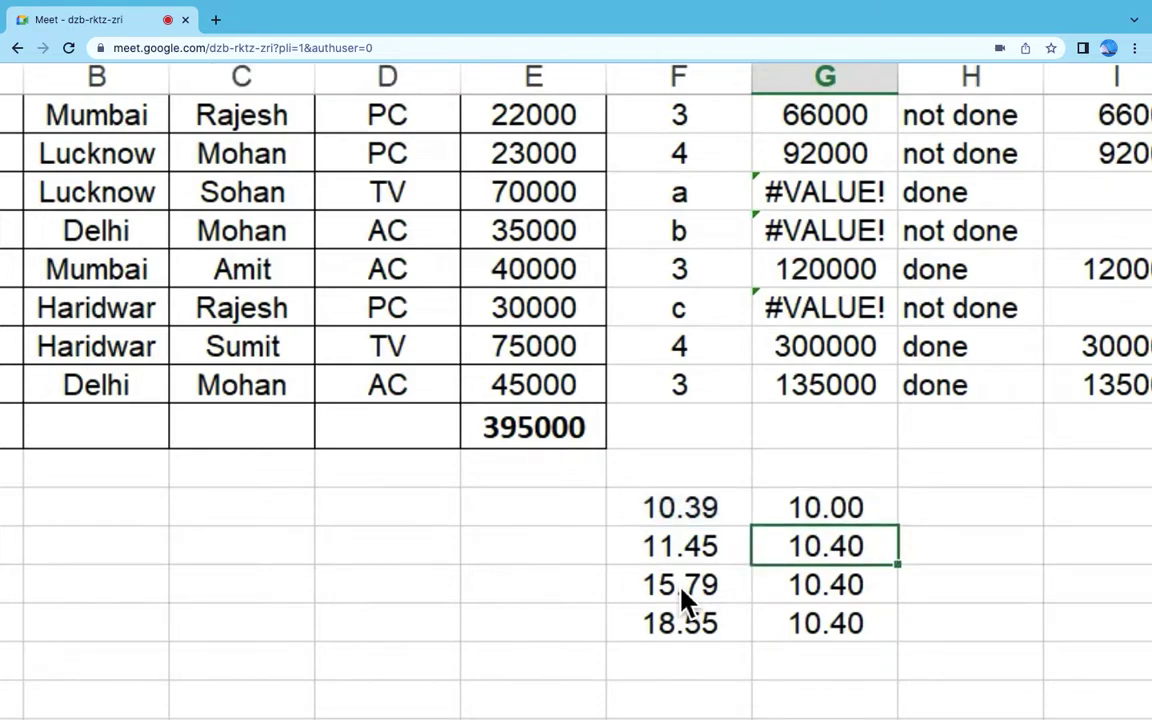
Step: Copy the updated whole-number ROUND formula from G14 into cells G15 to G17
click(640, 506)
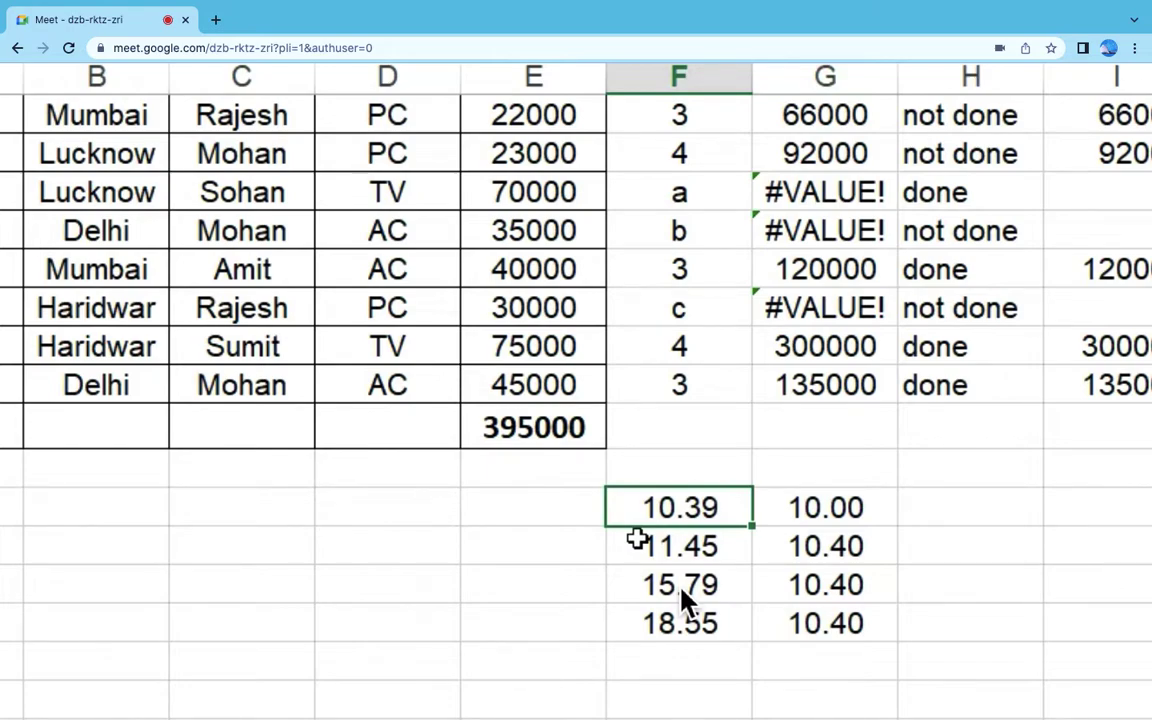
click(770, 512)
key(ctrl+c)
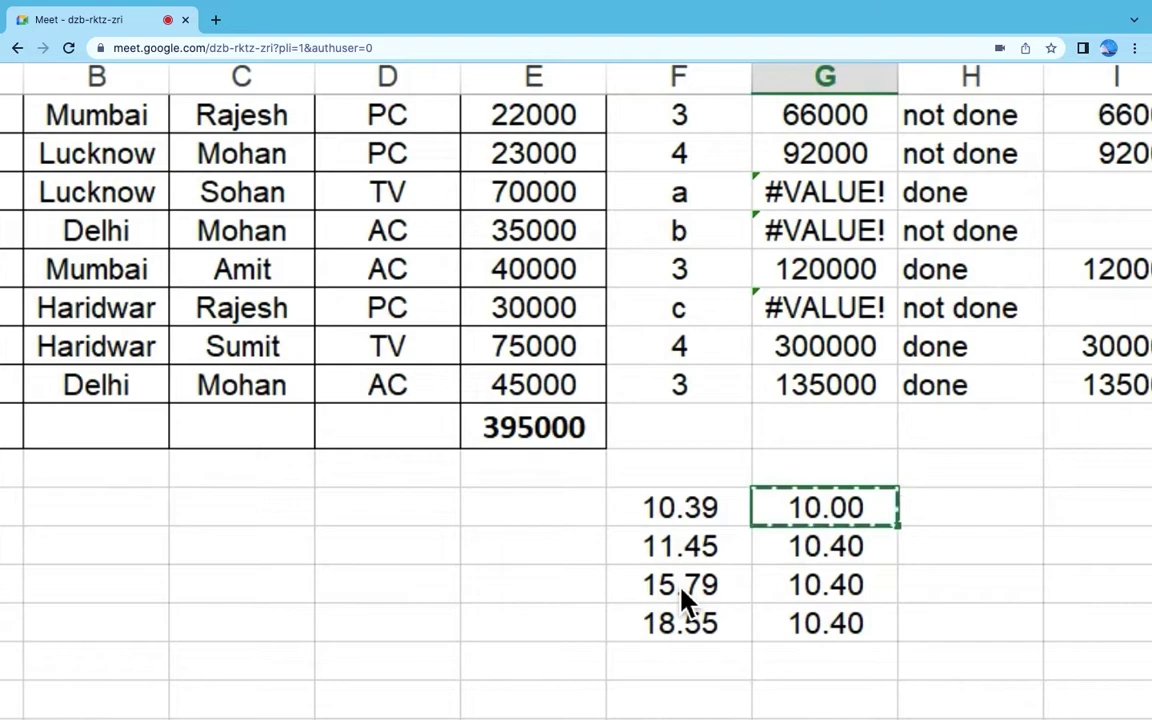
click(806, 545)
key(shift+Down)
key(shift+Down)
key(ctrl+v)
key(Escape)
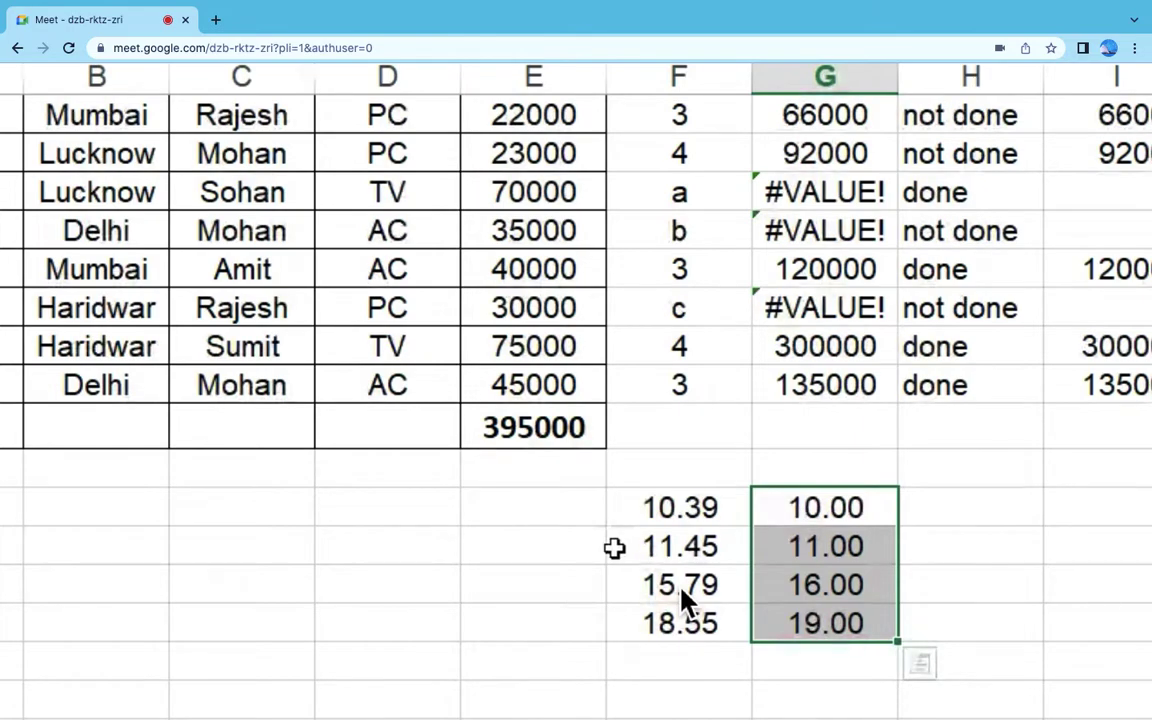
Step: Compare the original numbers in F15 to F17 with their whole-number ROUND results in G15 to G17
click(620, 548)
click(850, 545)
click(635, 586)
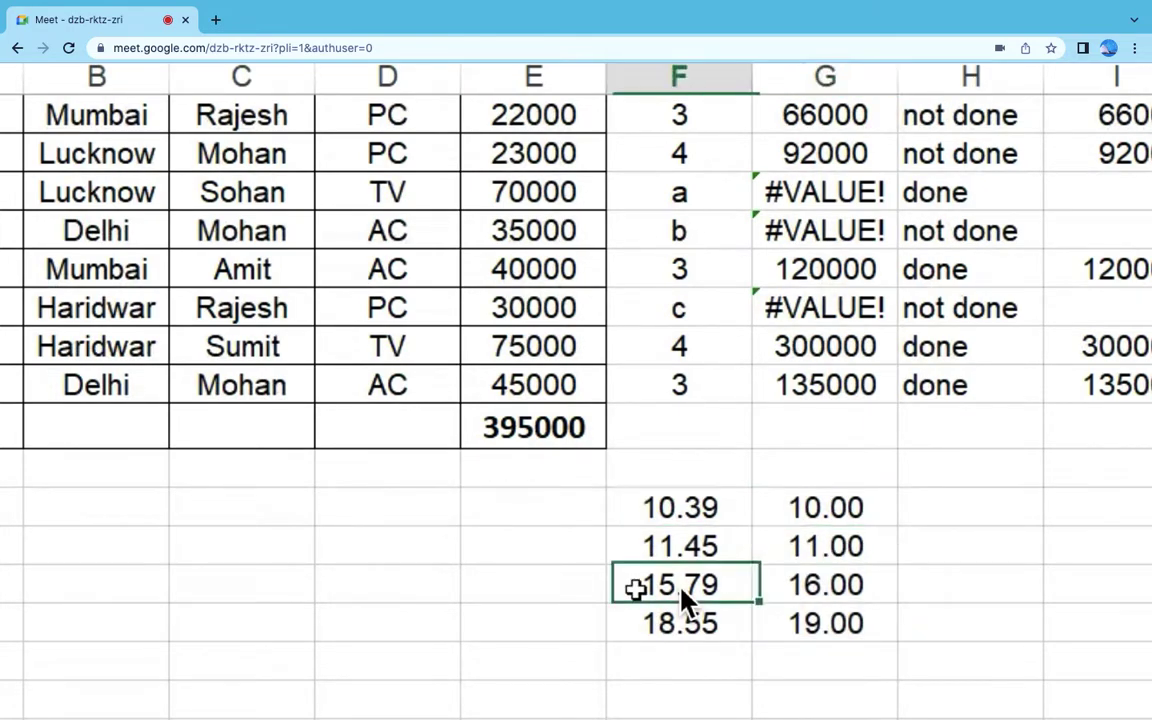
click(857, 590)
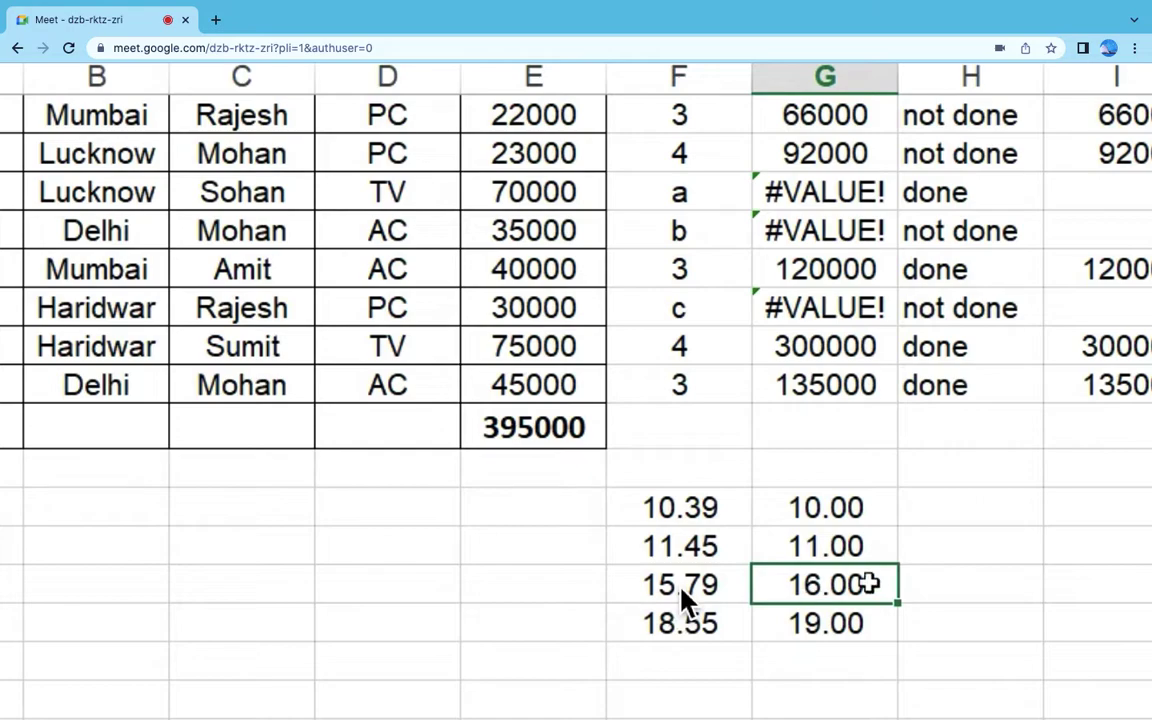
click(651, 627)
click(835, 622)
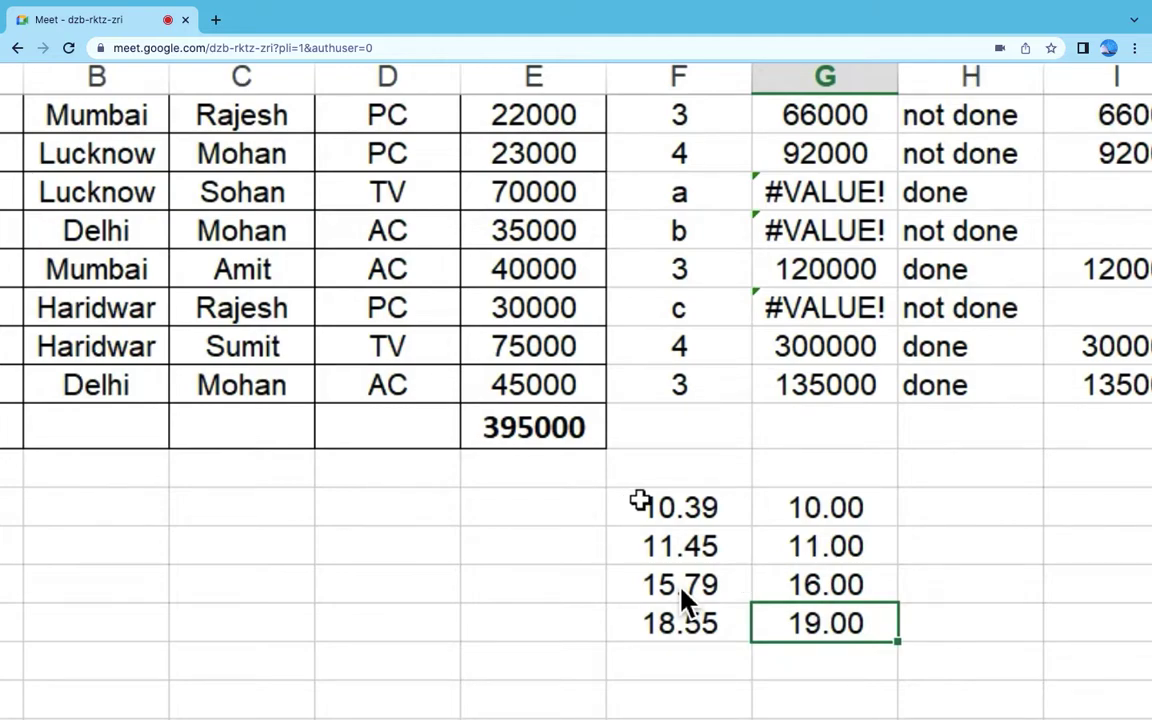
Step: Set the number of digits in the G14 ROUND formula to 1
click(825, 505)
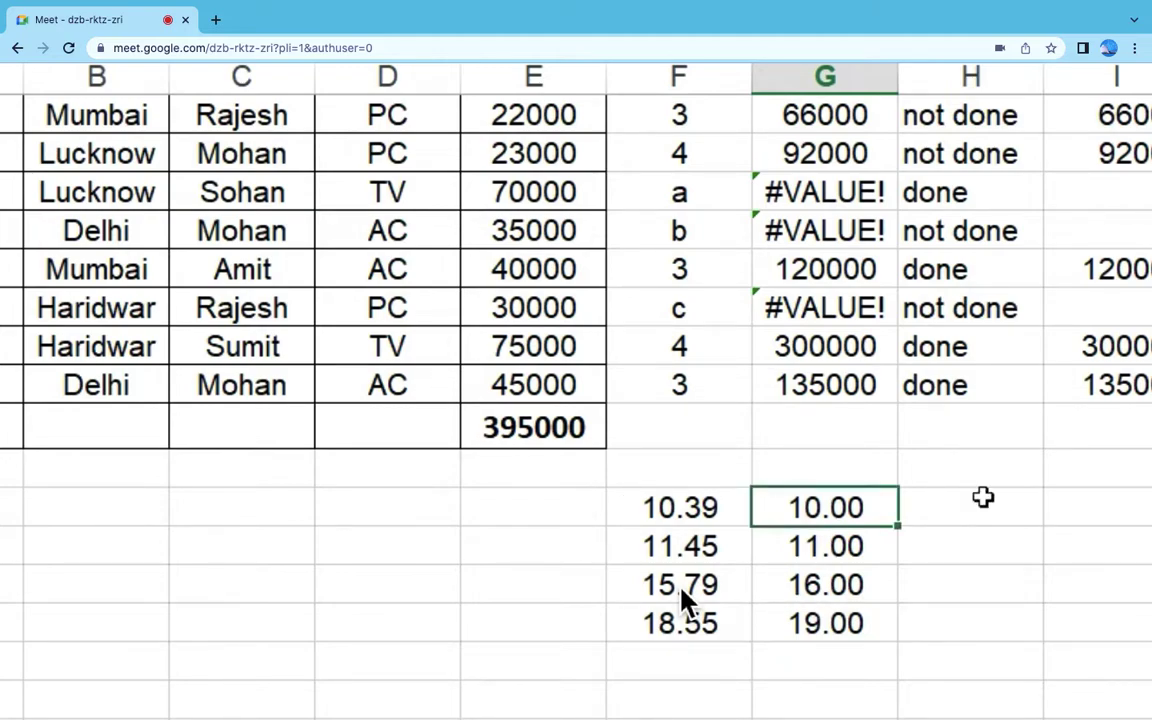
click(310, 64)
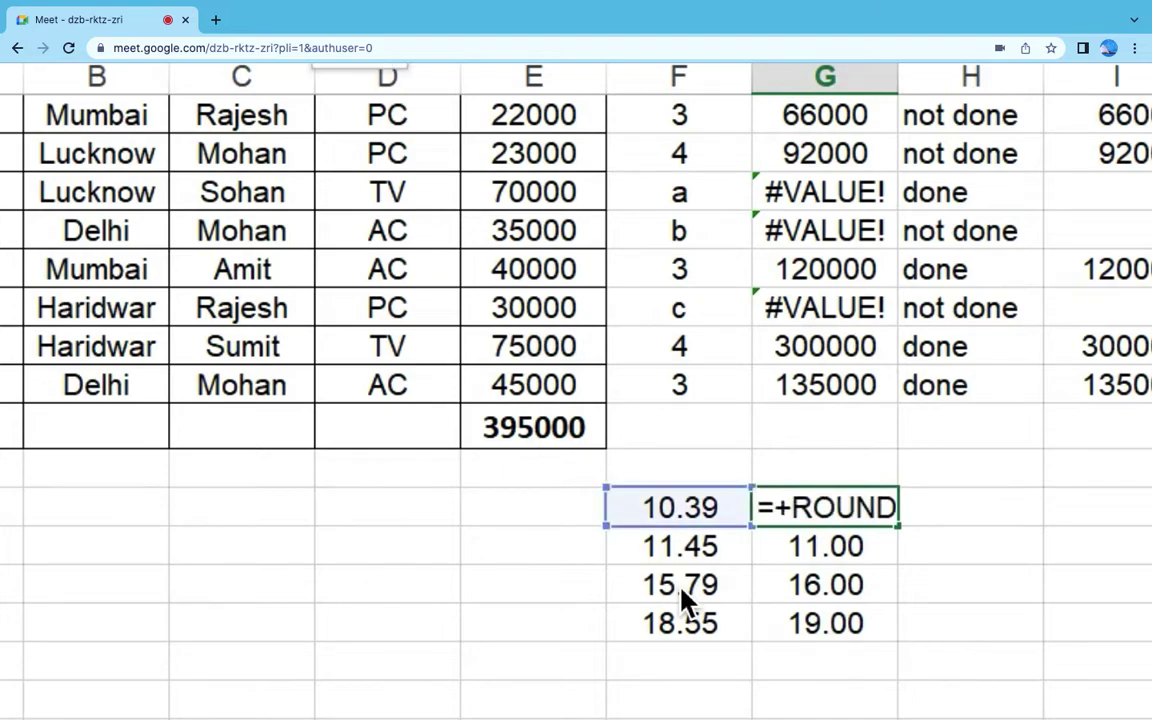
key(BackSpace)
text(10.40)
key(Return)
key(Up)
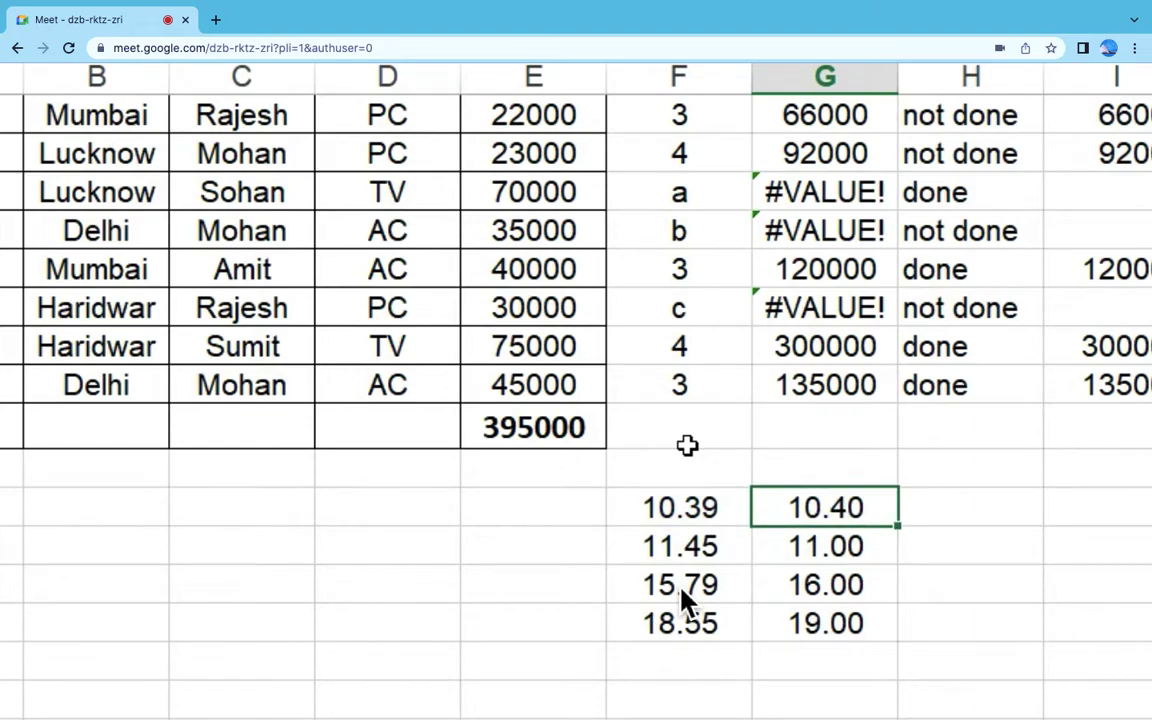
Step: Copy the one-digit ROUND formula from G14 down through cells G15 to G17
key(ctrl+c)
key(shift+Down)
key(shift+Down)
key(shift+Down)
key(ctrl+v)
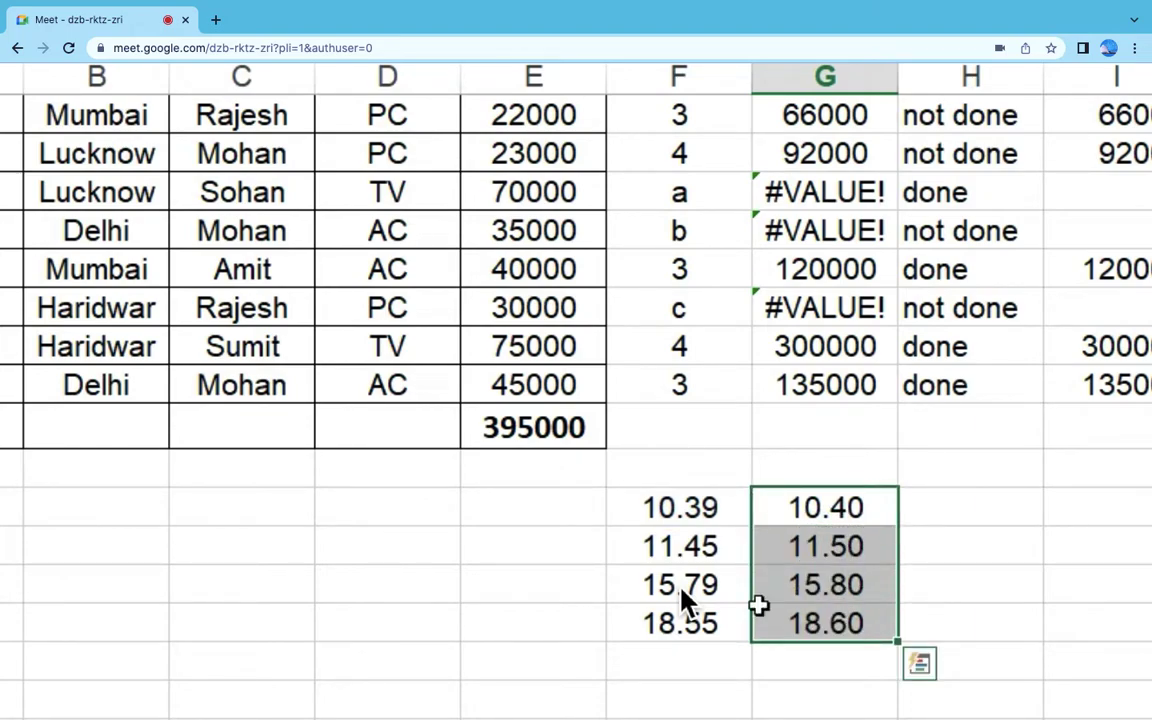
Step: Compare the one-decimal results in G14 to G17 with the original numbers in column F
click(820, 586)
click(720, 615)
click(787, 622)
drag(848, 508, 862, 620)
Step: Change the G14 ROUND formula to two digits, giving =+ROUND(F14,2)
click(800, 505)
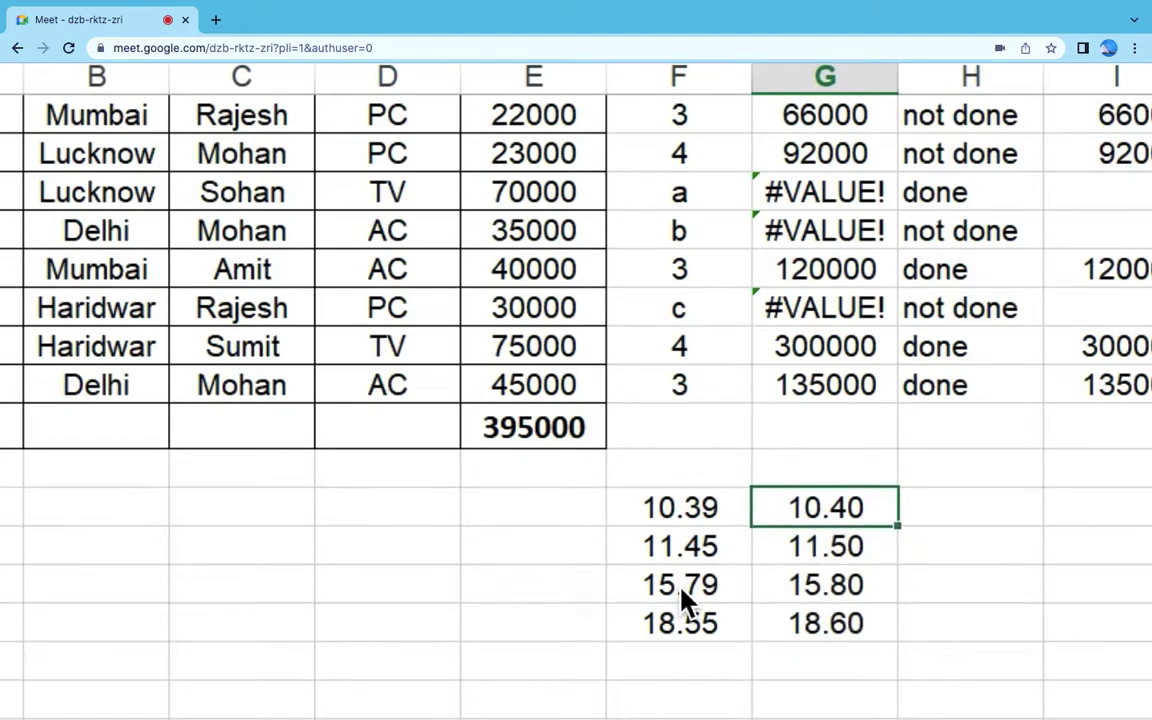
key(F2)
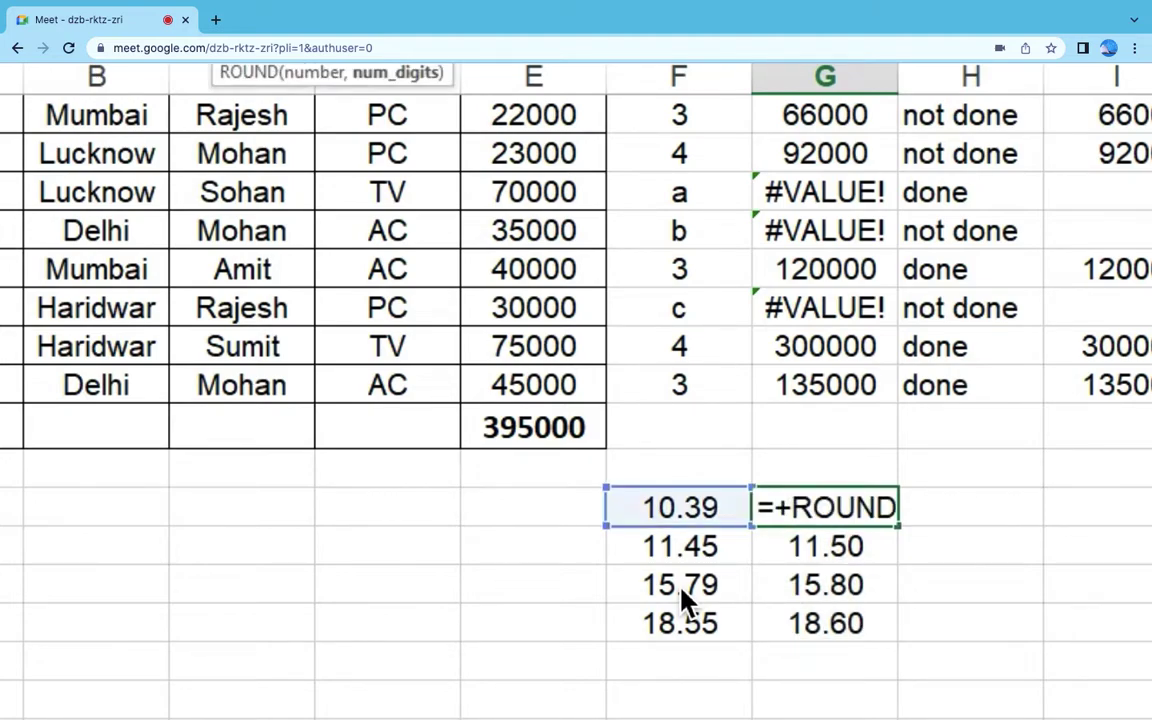
key(Left)
key(BackSpace)
text(2)
key(Return)
key(Up)
Step: Copy the two-digit ROUND formula from G14 into cells G15 to G17
key(ctrl+c)
key(shift+Down)
key(shift+Down)
key(shift+Down)
key(Return)
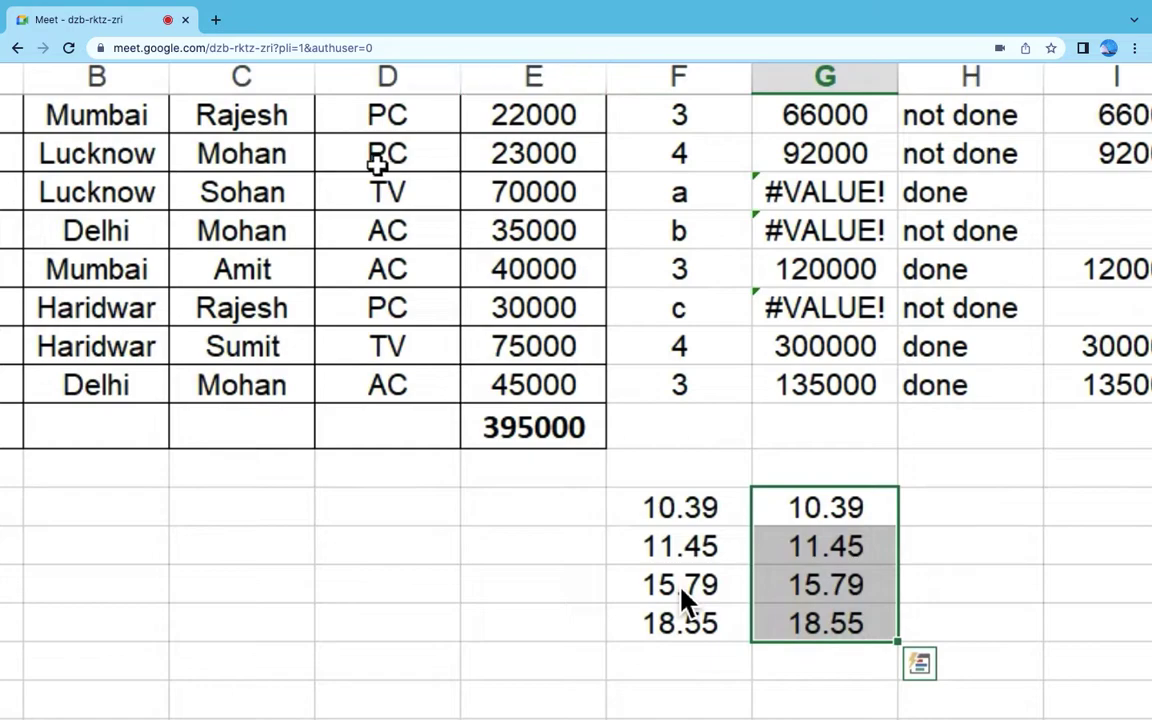
Step: Extend the number in F14 to 10.3933 and check the num_digits argument of the ROUND formula in G14
click(740, 509)
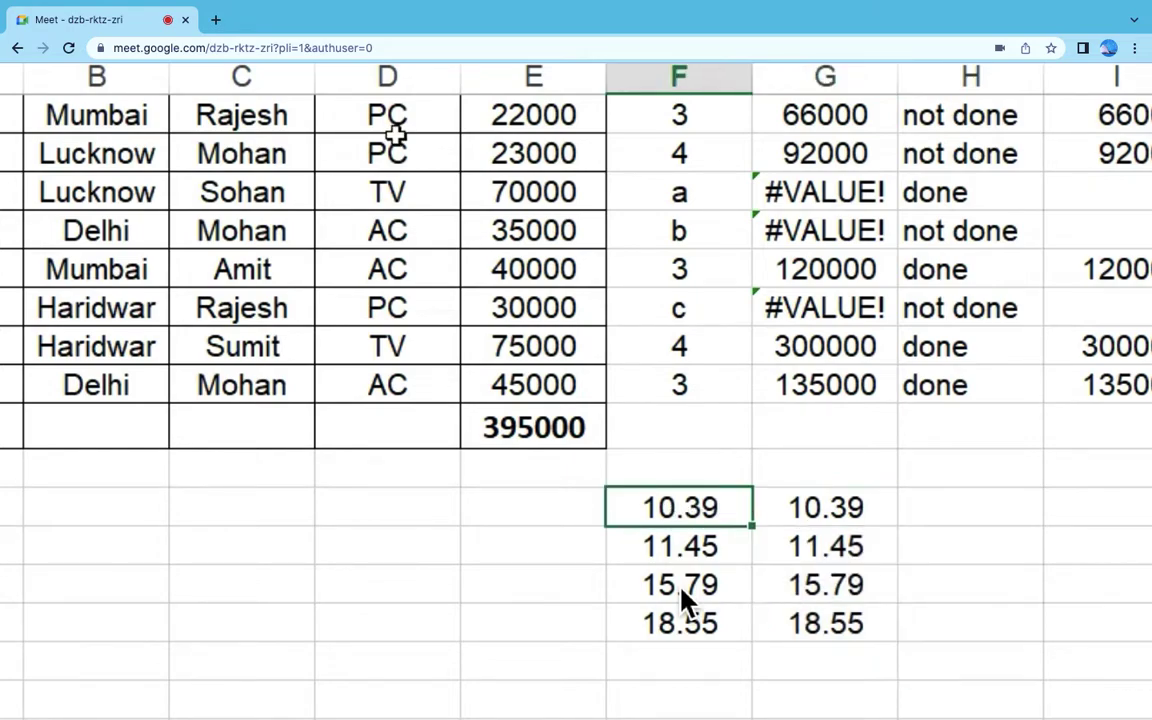
text(325)
key(Return)
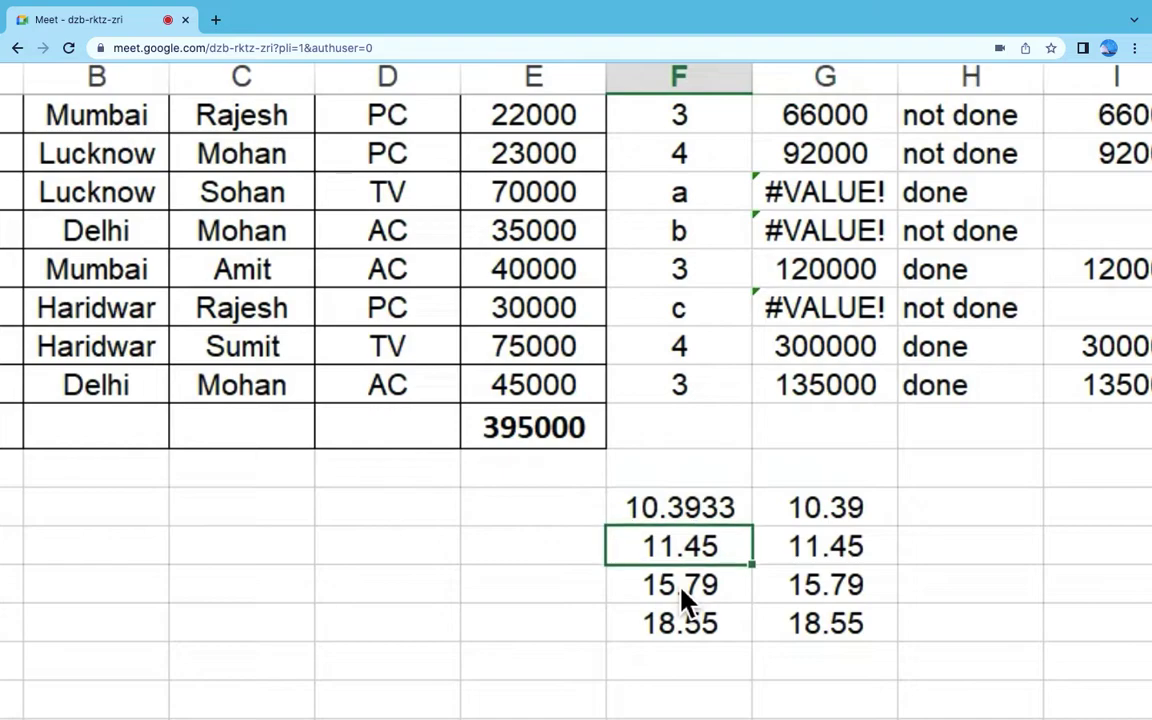
key(Up)
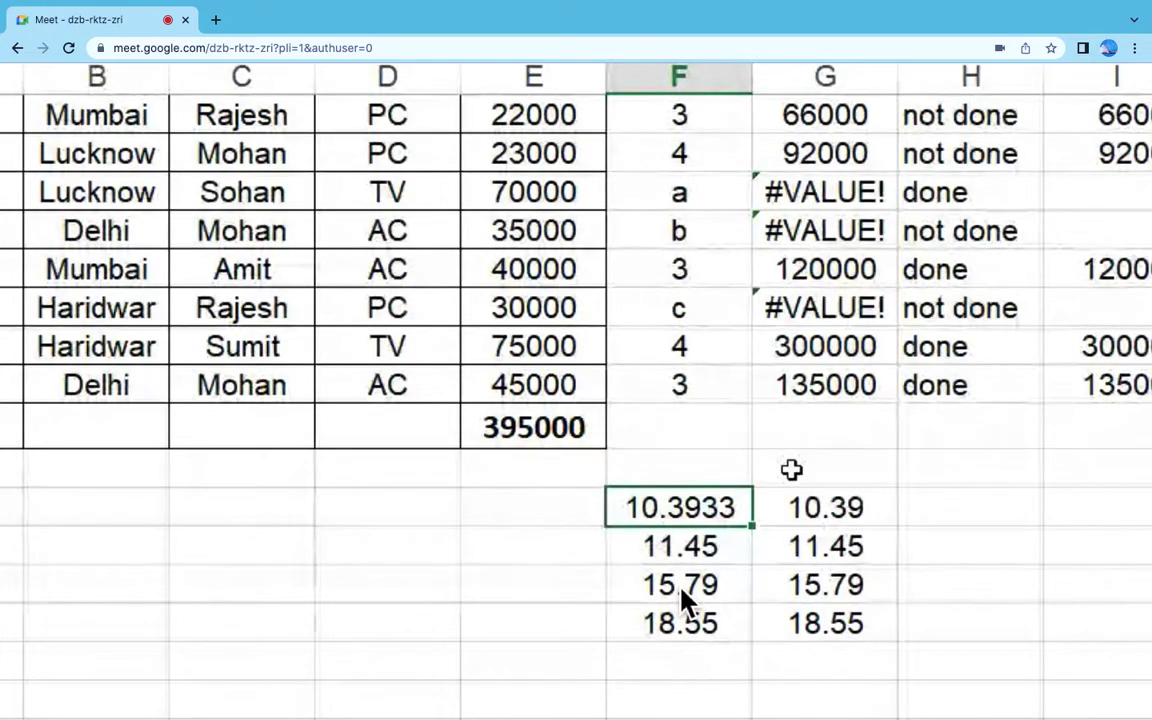
key(Right)
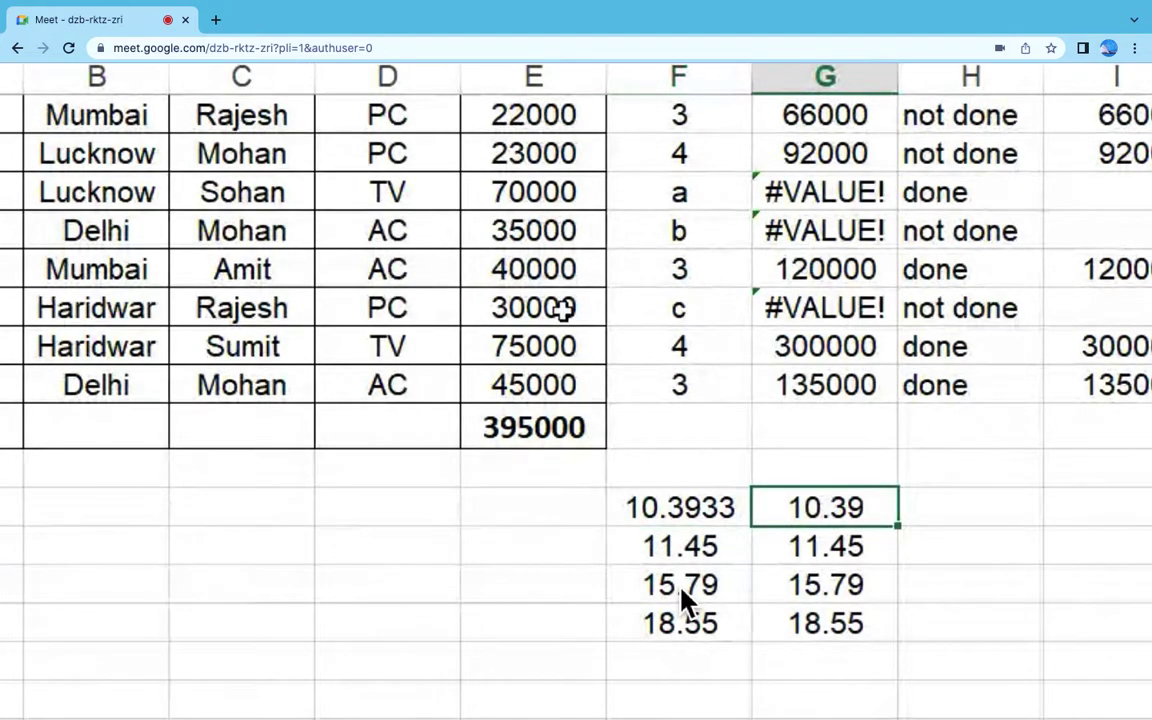
double_click(829, 500)
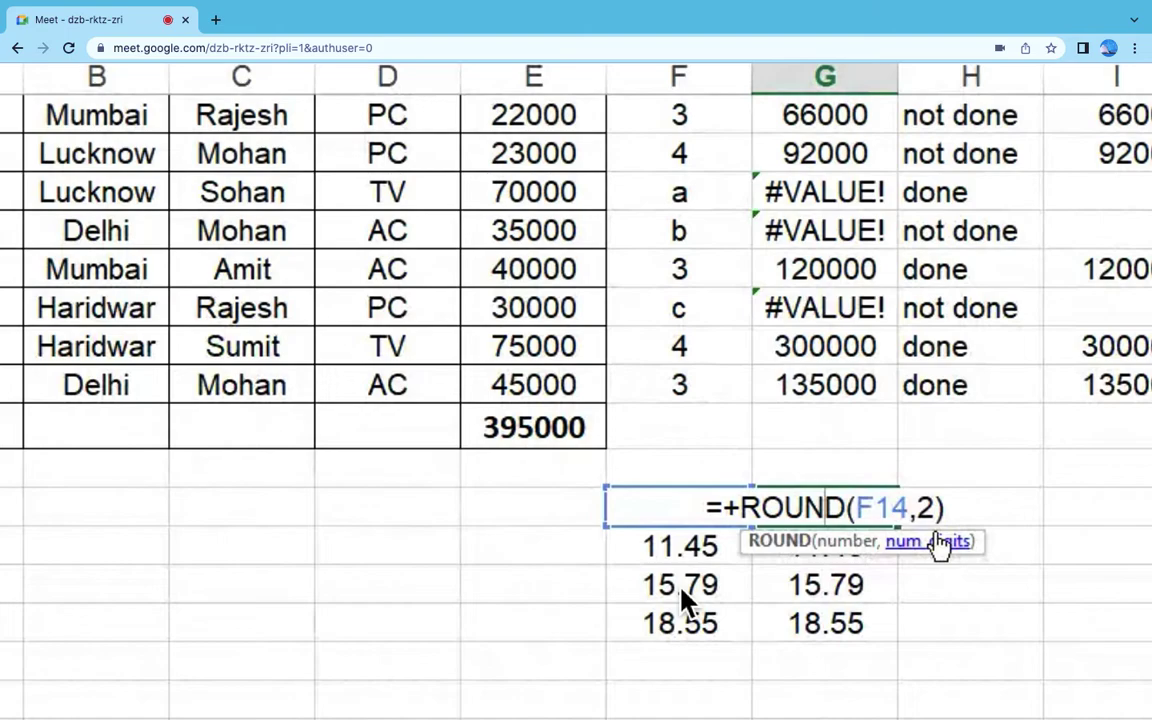
key(Escape)
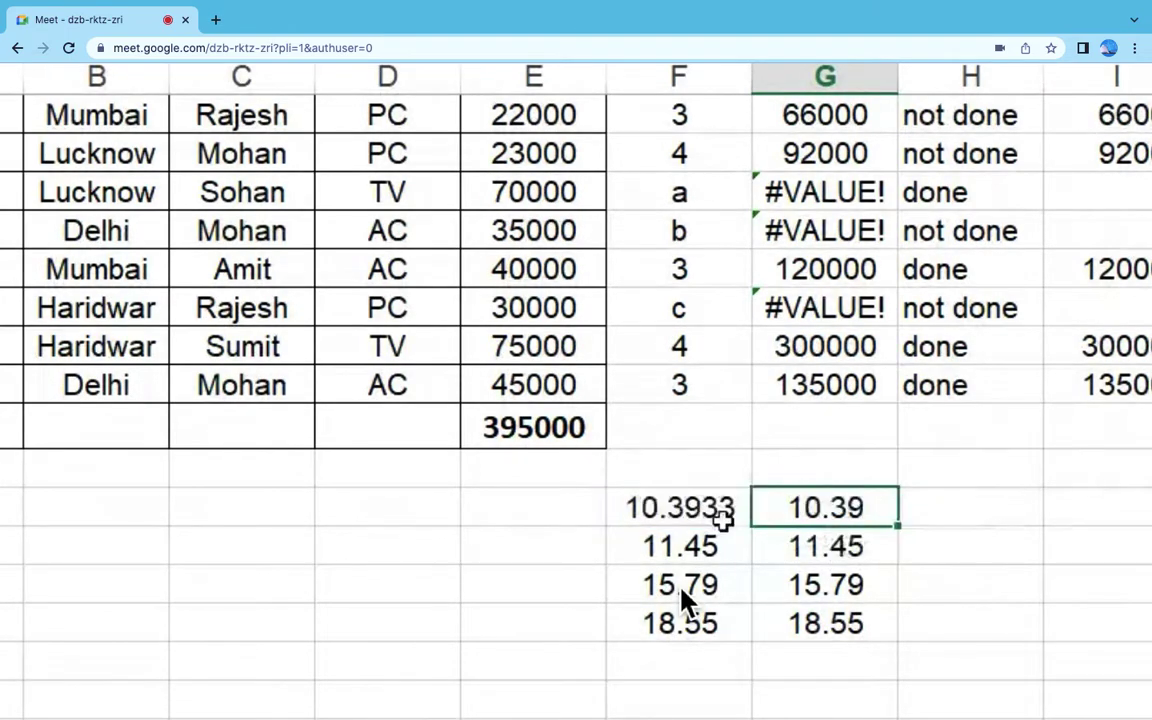
Step: Show cell F14 with two decimal places and clear the ROUND formulas from cells G14 to G17
click(689, 520)
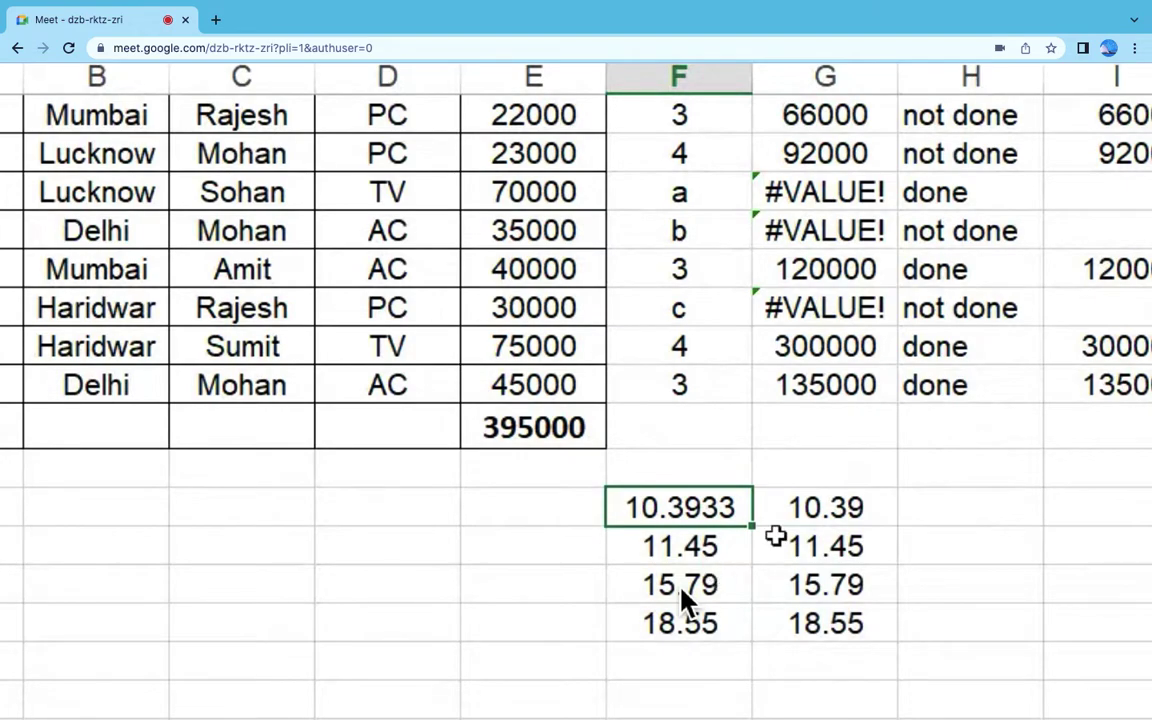
key(ctrl+shift+1)
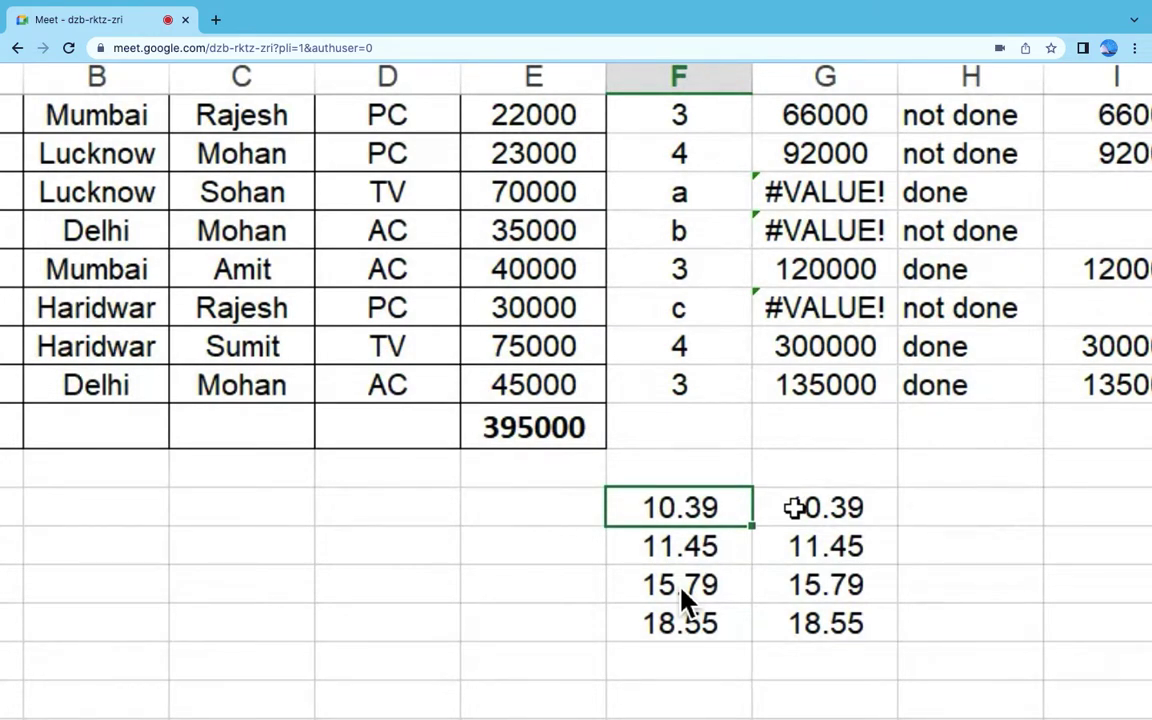
drag(795, 508, 814, 602)
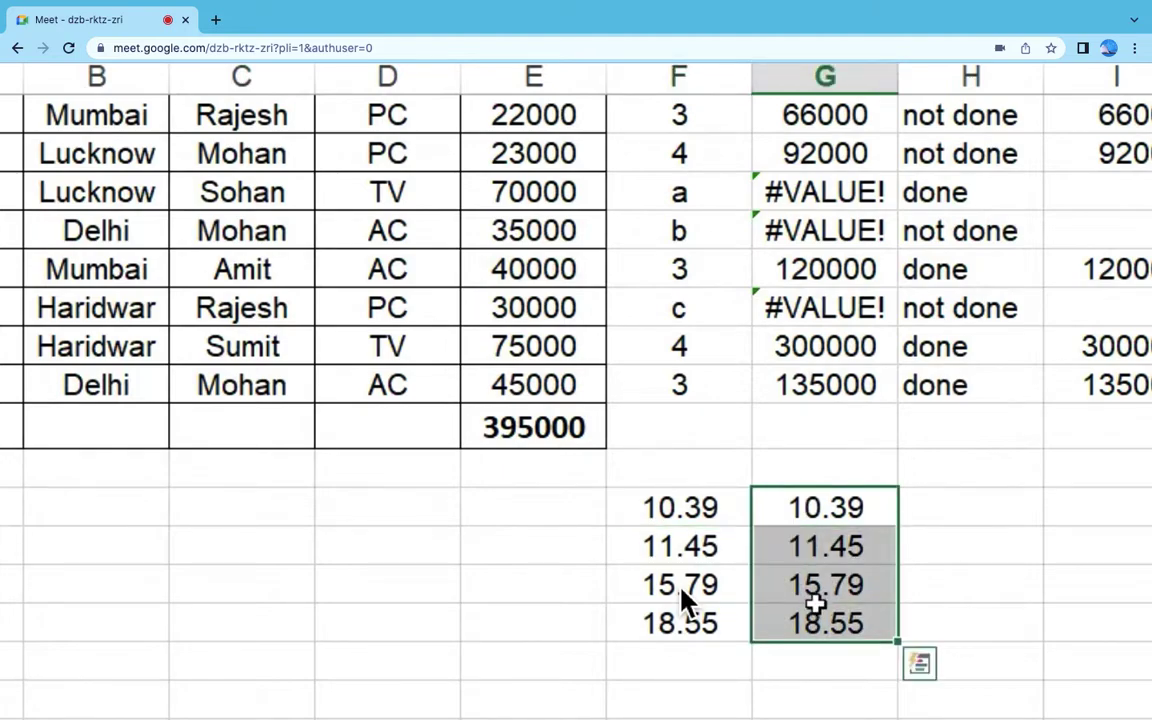
key(Delete)
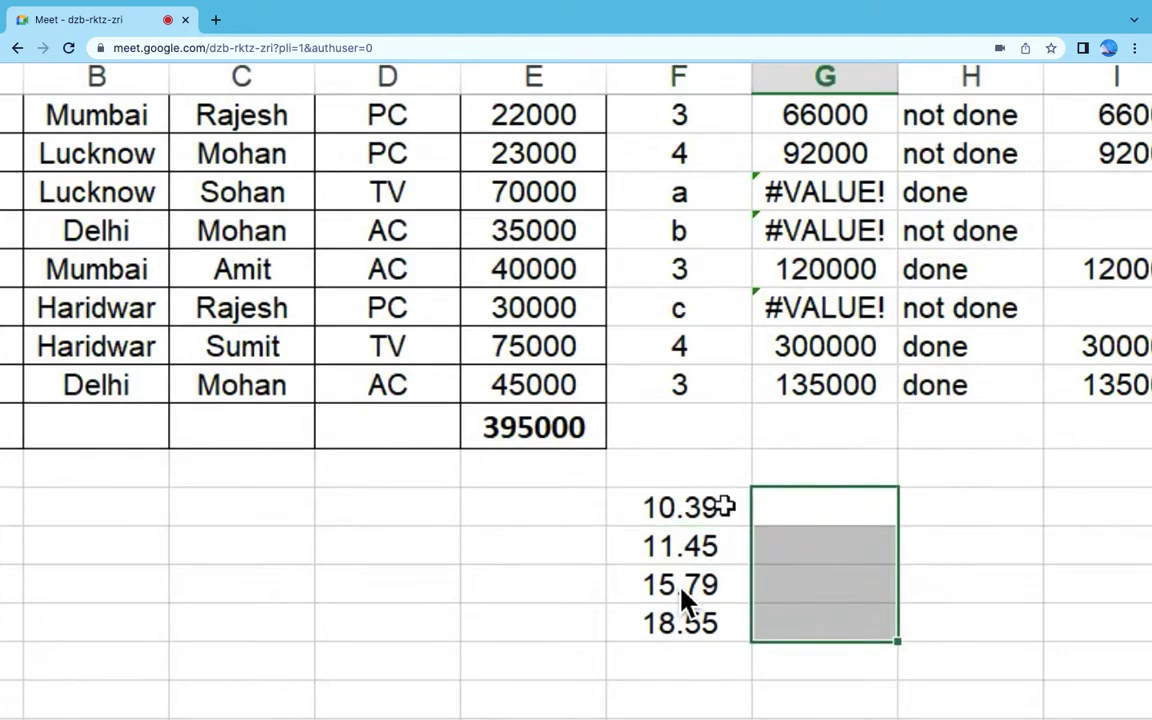
Step: Enter the formula +ROUND(F14,0) in cell G14 to round F14 to a whole number
click(689, 507)
click(836, 505)
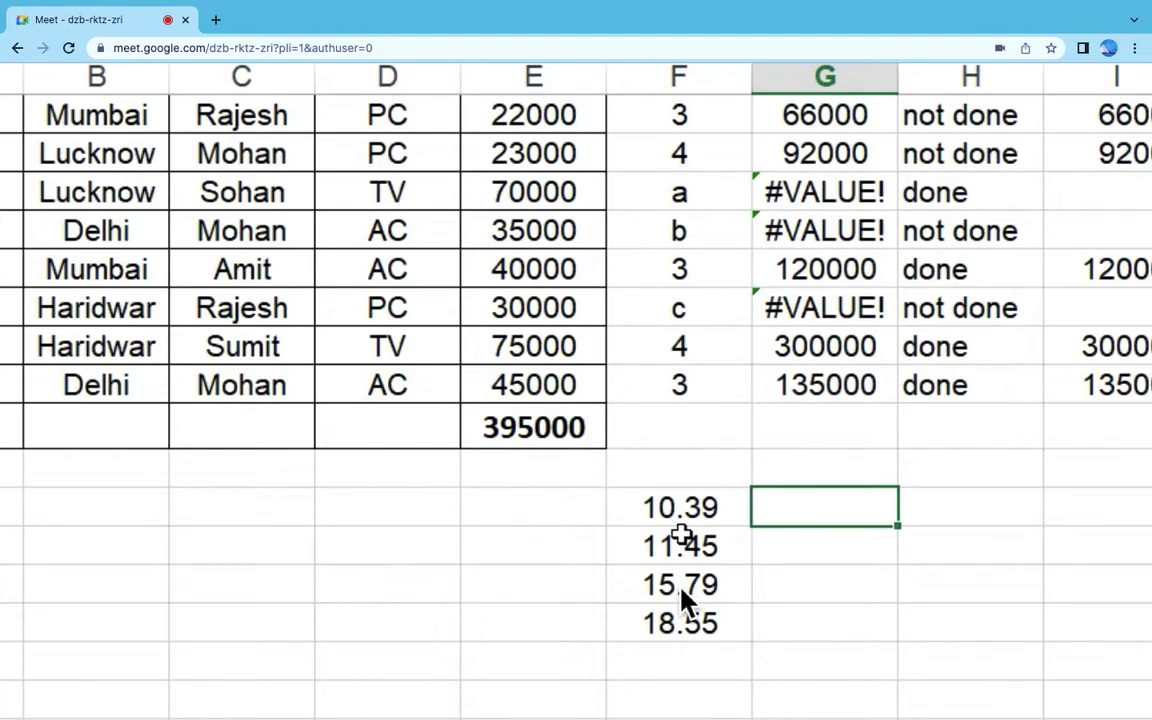
text(+ROUN)
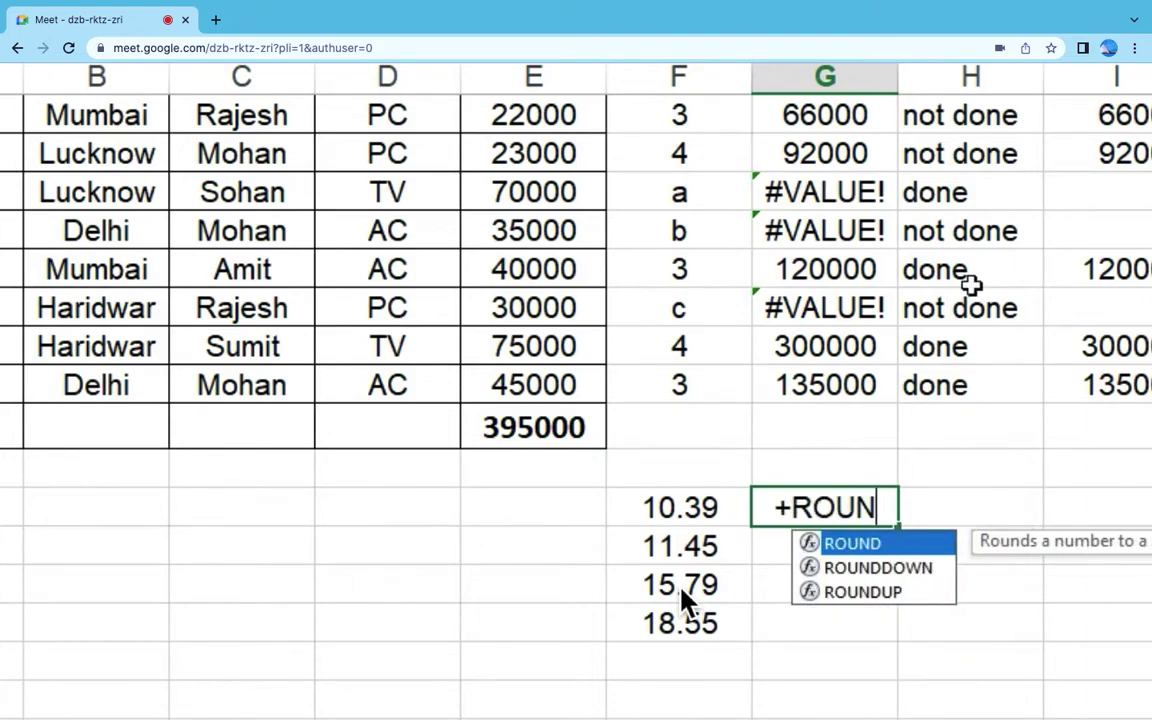
text(D)
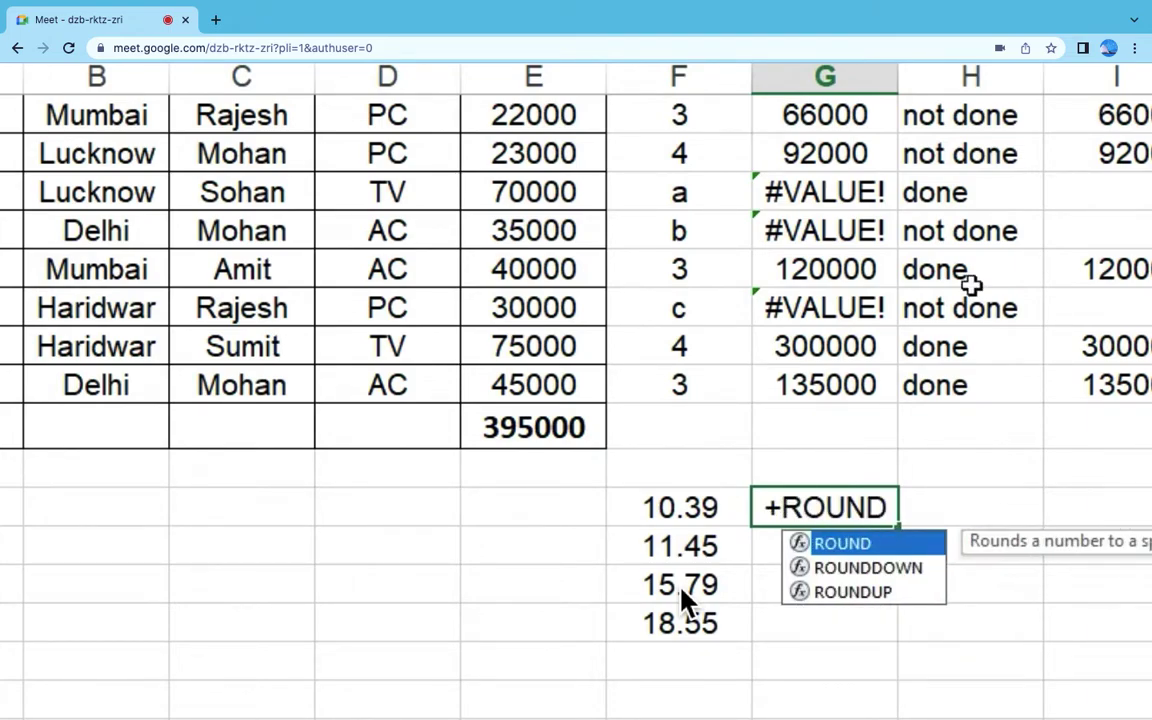
text(()
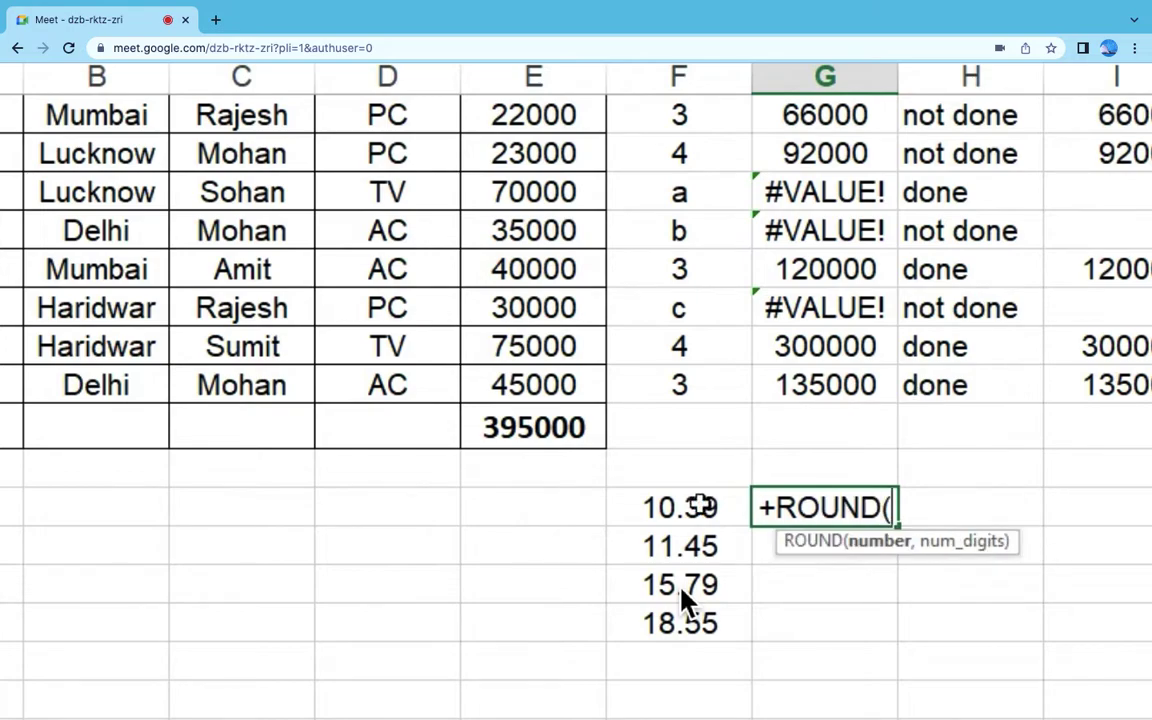
click(700, 507)
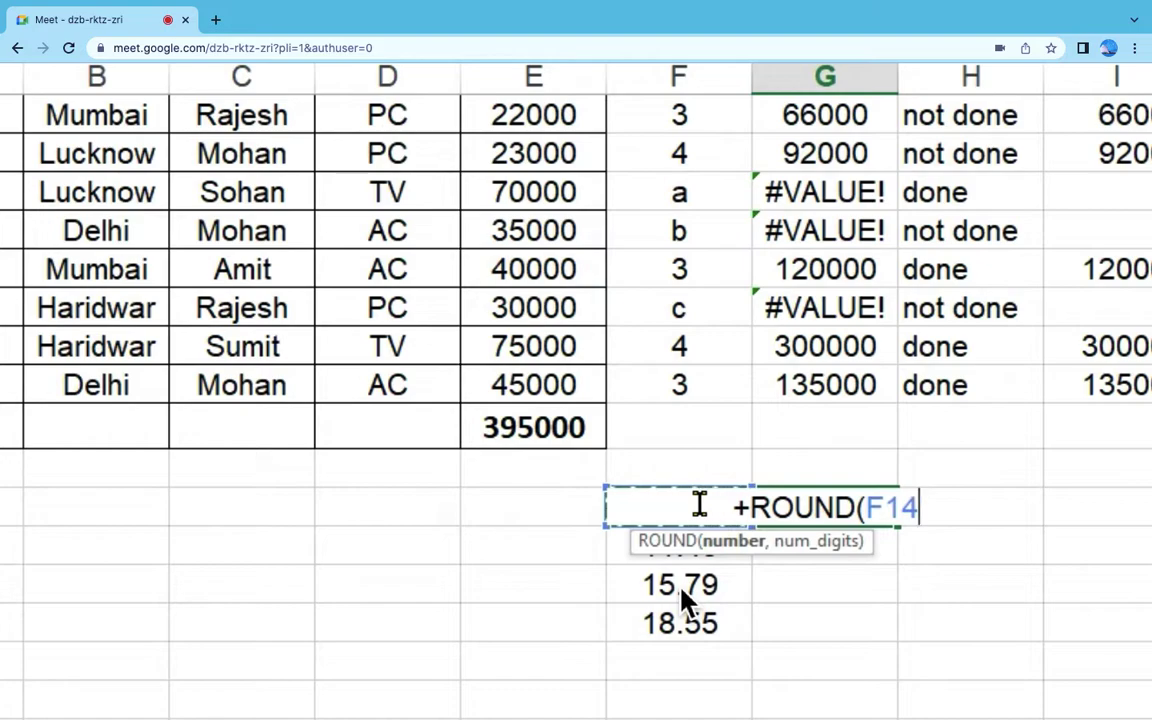
text(,)
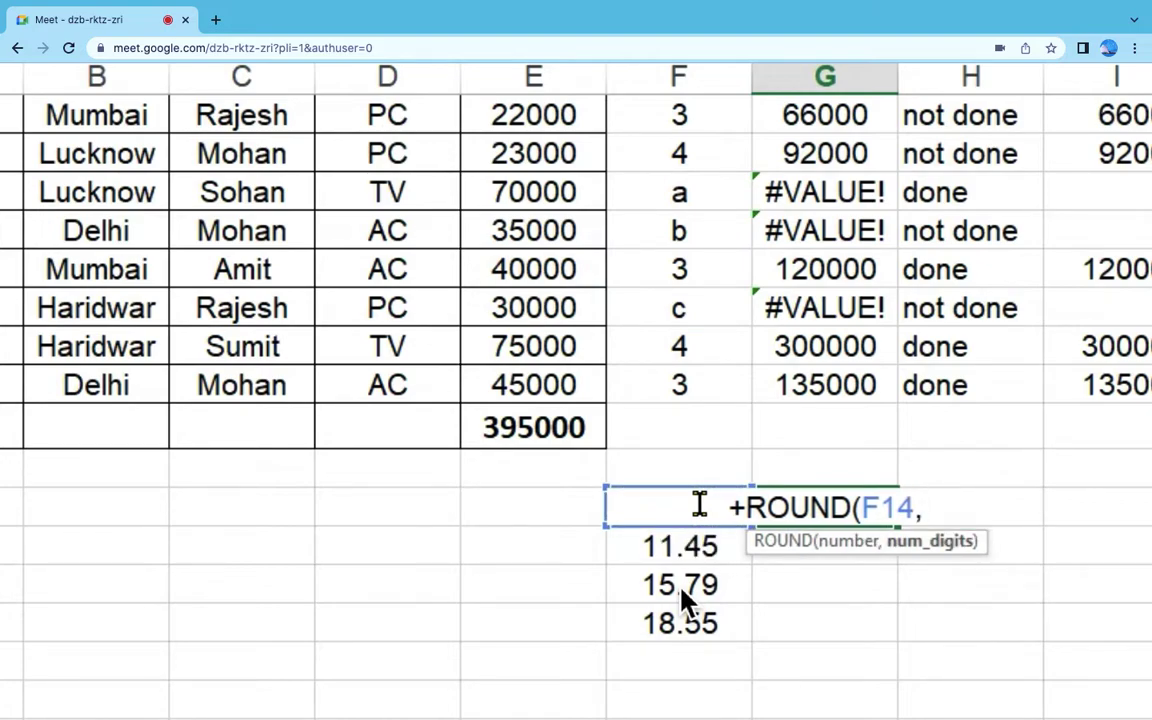
text(0)
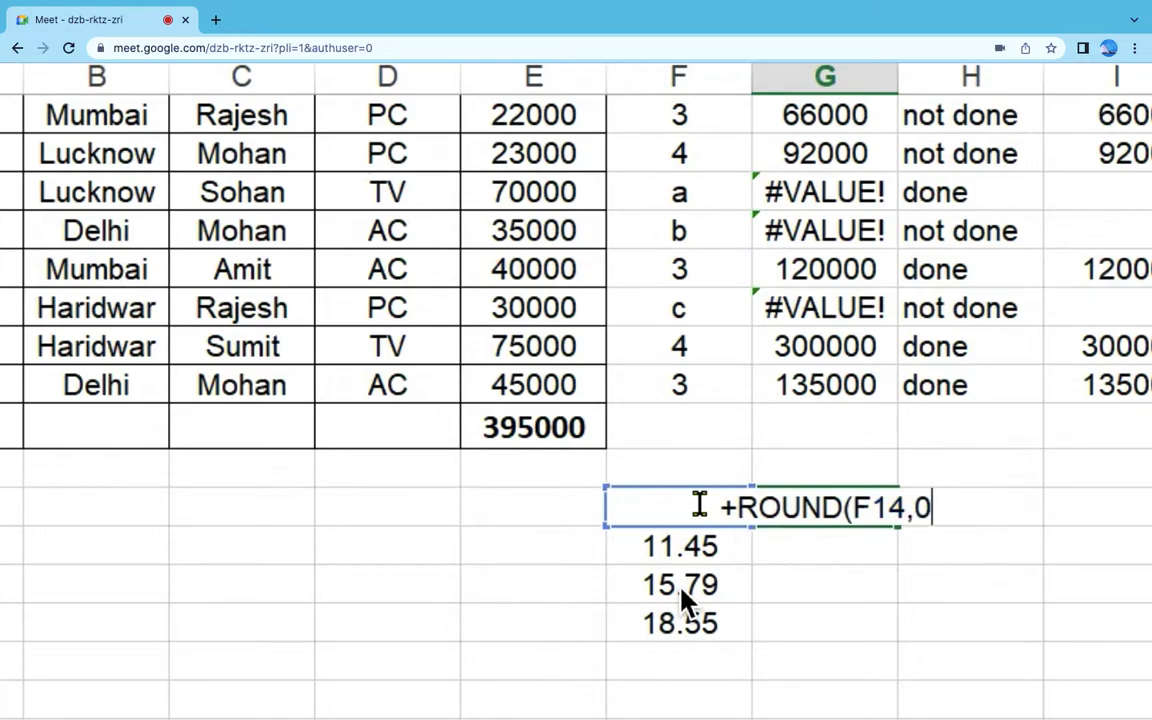
key(Return)
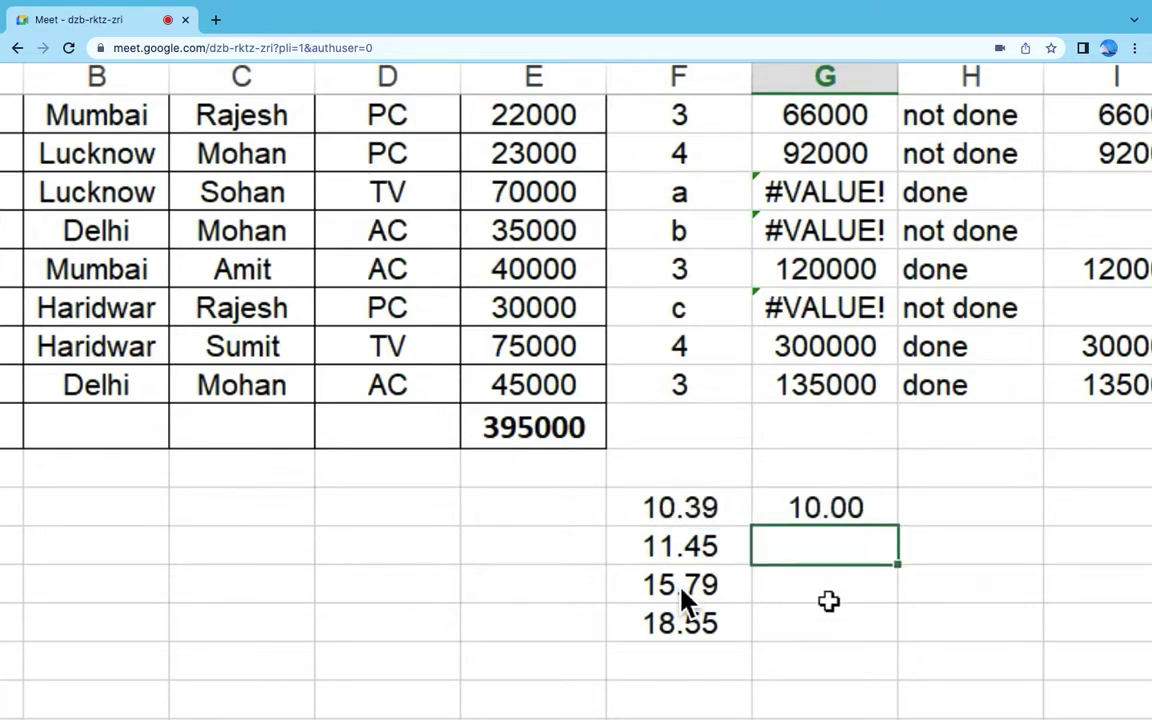
Step: Copy the re-entered zero-digit ROUND formula from G14 into cells G15 to G17
click(902, 507)
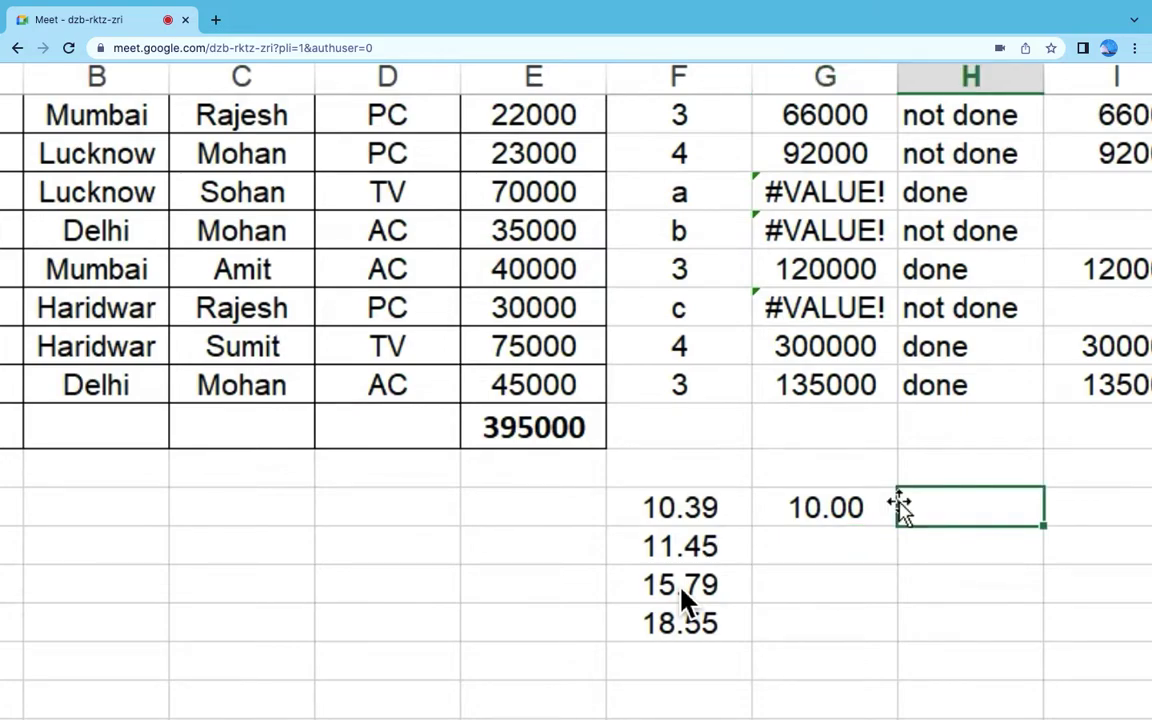
click(808, 503)
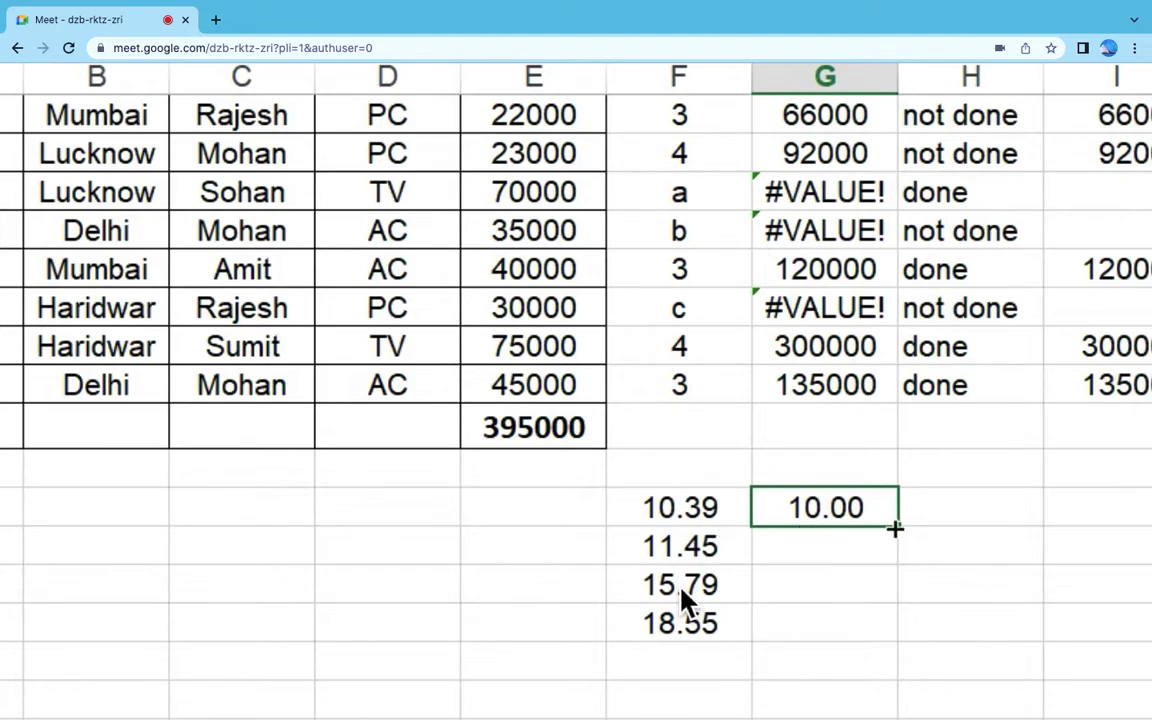
key(shift+Down)
key(shift+Down)
key(shift+Down)
key(ctrl+v)
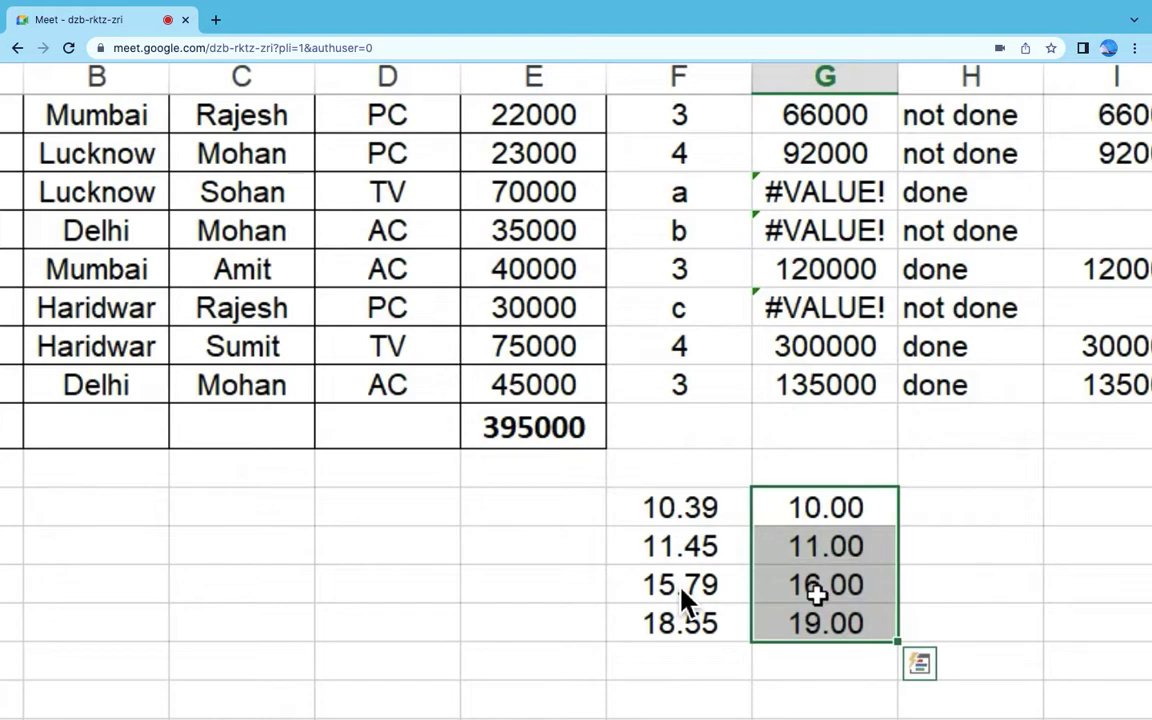
Step: Review the number in F15 and inspect the ROUND formula in G14 without changing it
click(650, 558)
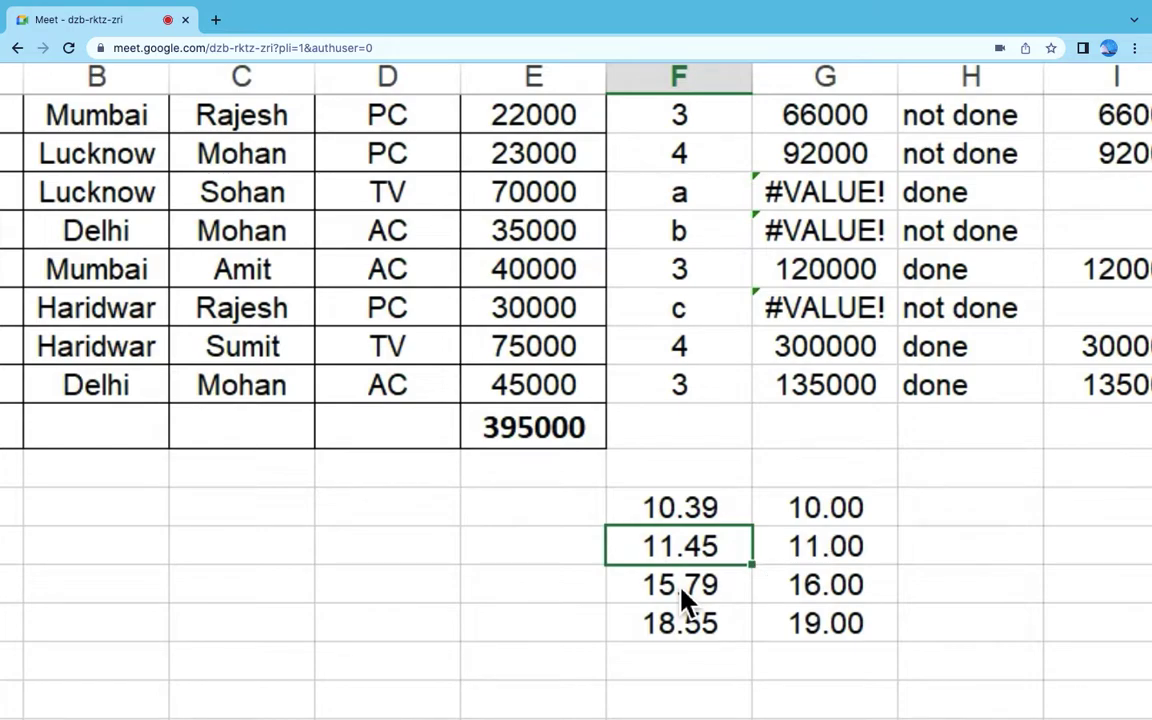
click(889, 512)
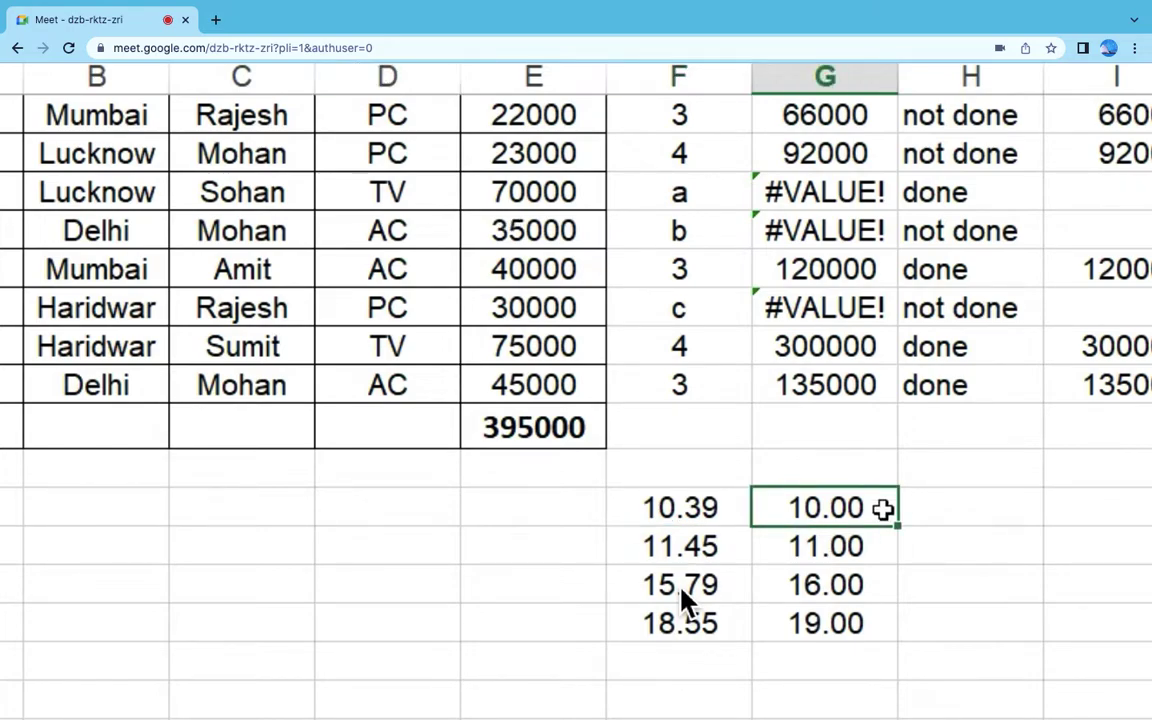
double_click(884, 509)
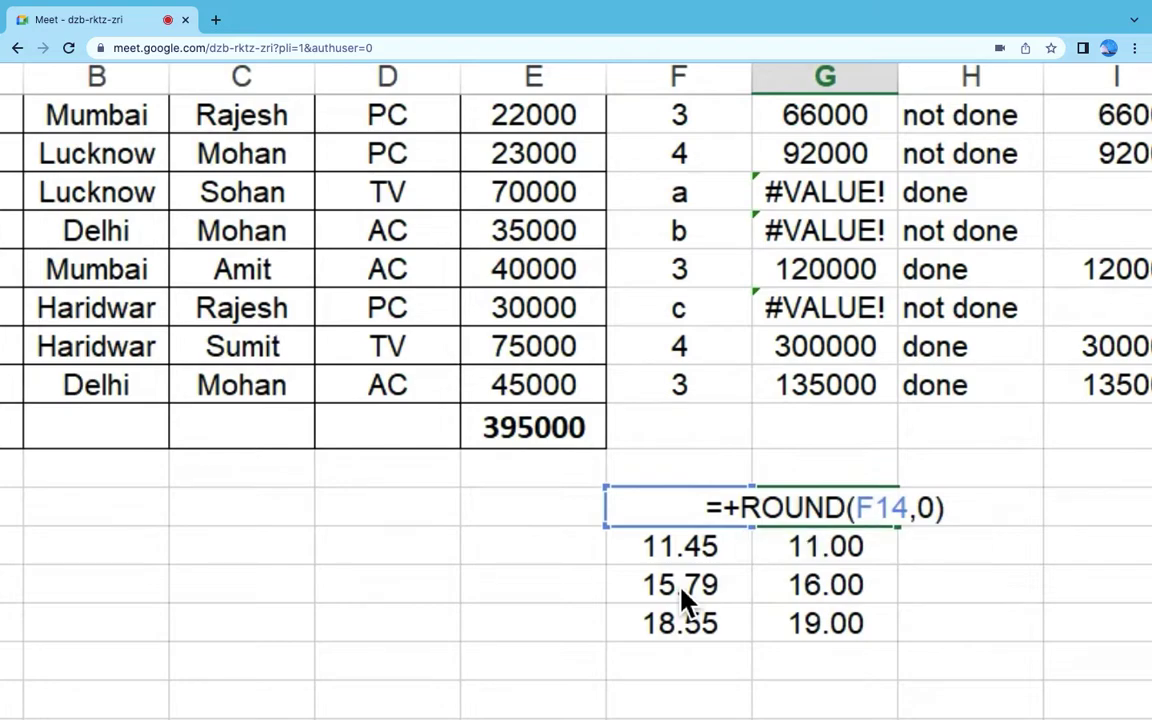
key(Escape)
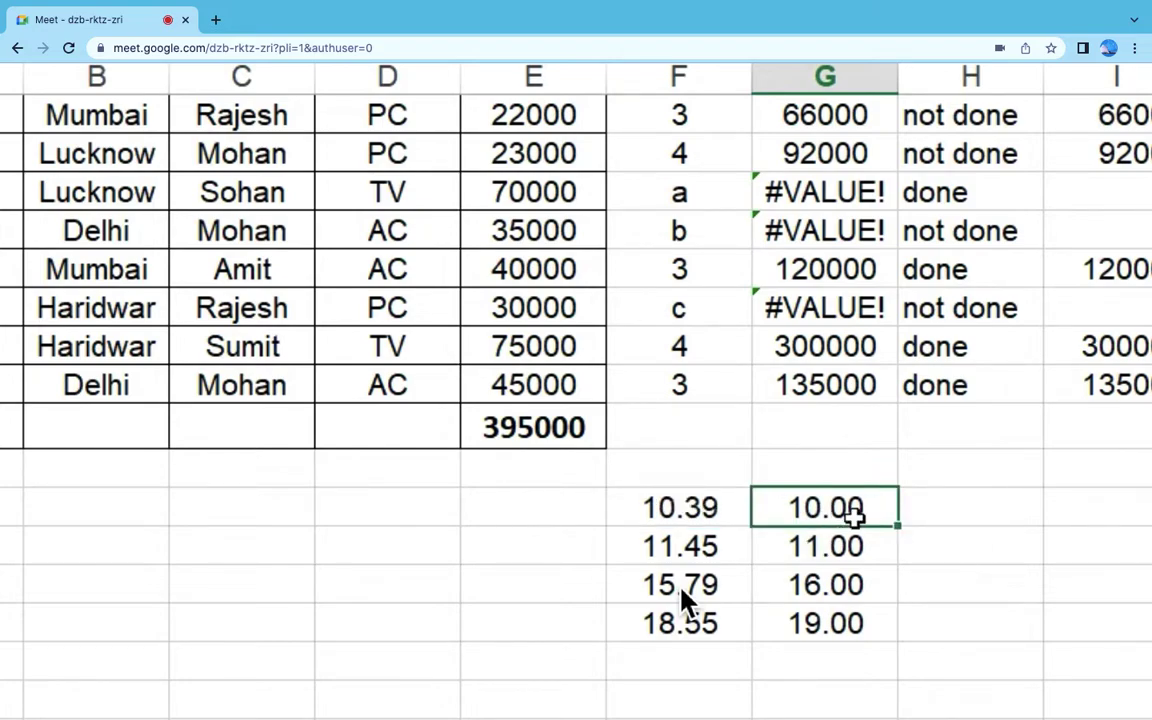
Step: Change the ROUND formula in cell G14 to use 1 digit, as +ROUND(F14,1)
double_click(850, 512)
click(933, 510)
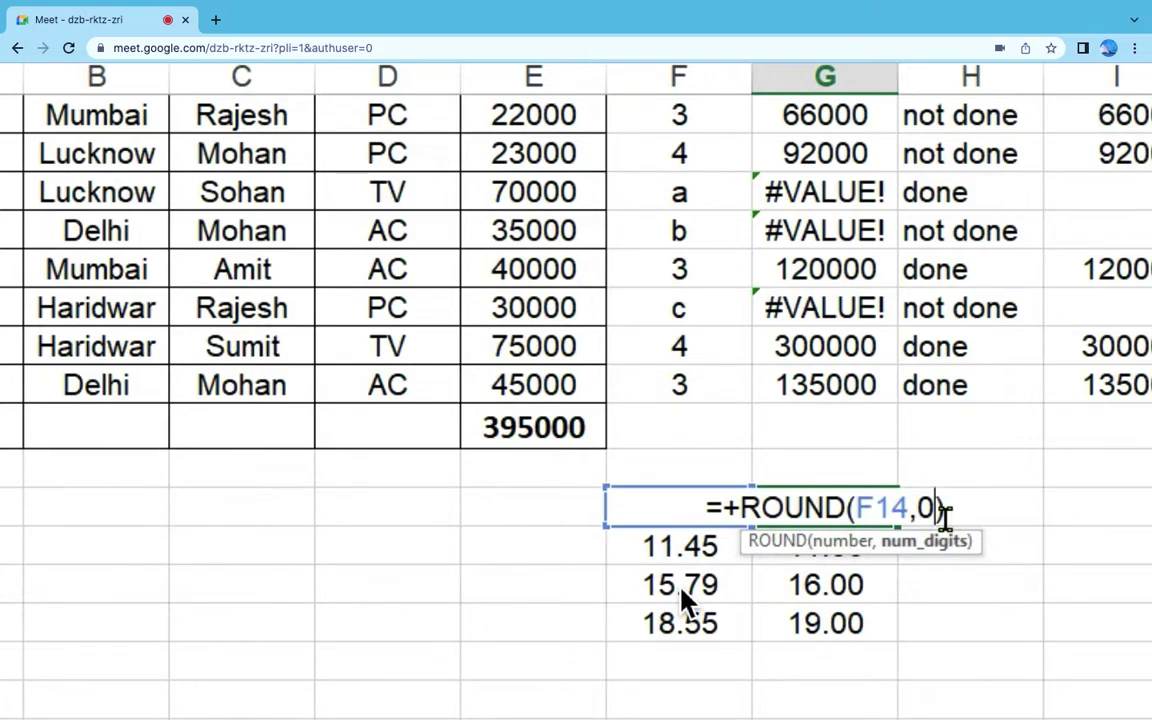
key(BackSpace)
text(1)
key(Return)
Step: Copy the one-digit ROUND formula from G14 into cells G15 to G17
key(Up)
key(ctrl+c)
key(shift+Down)
key(shift+Down)
key(shift+Down)
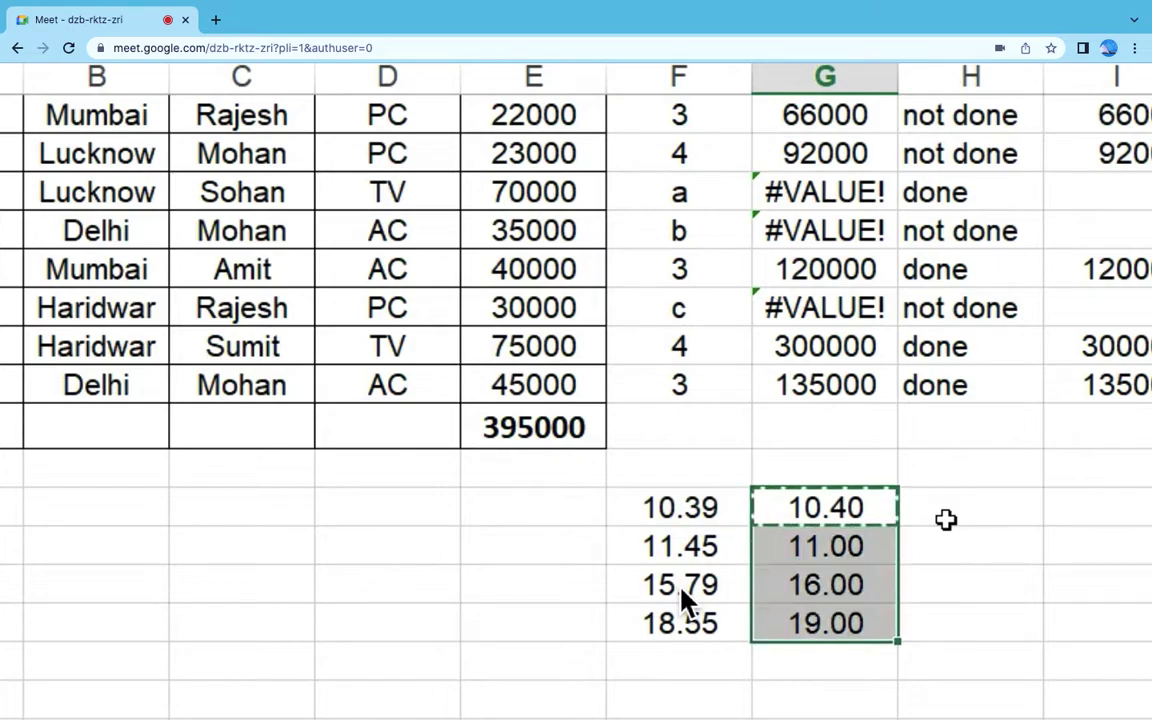
key(ctrl+v)
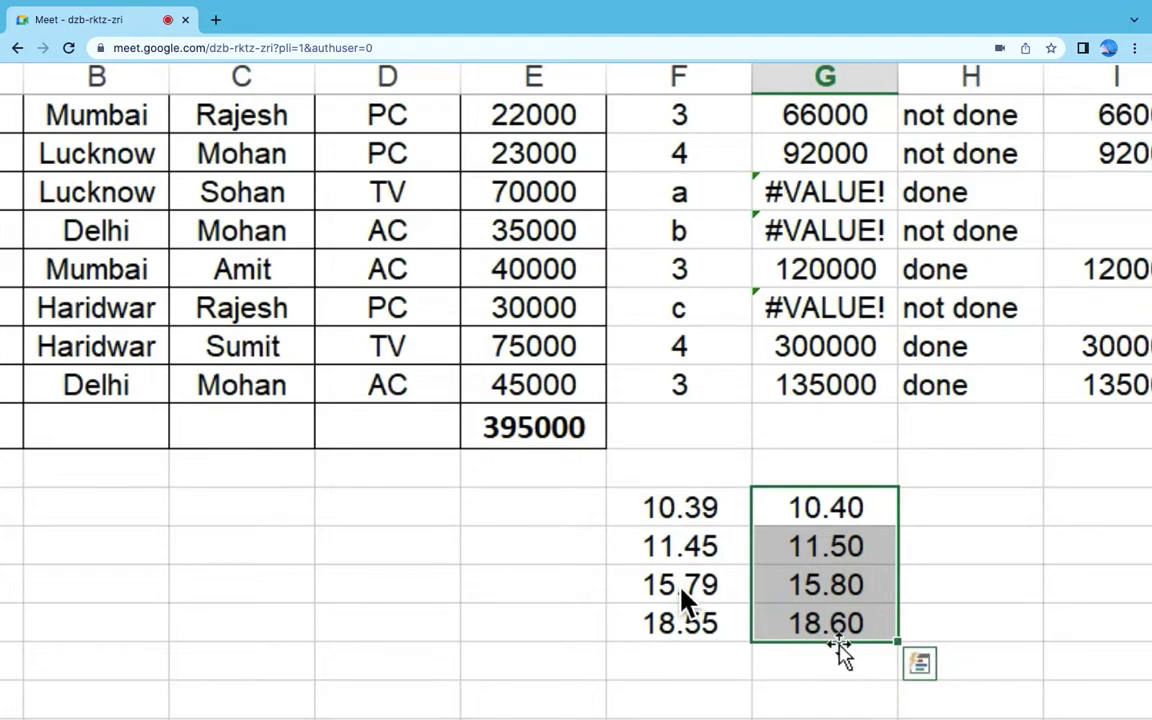
drag(784, 506, 781, 625)
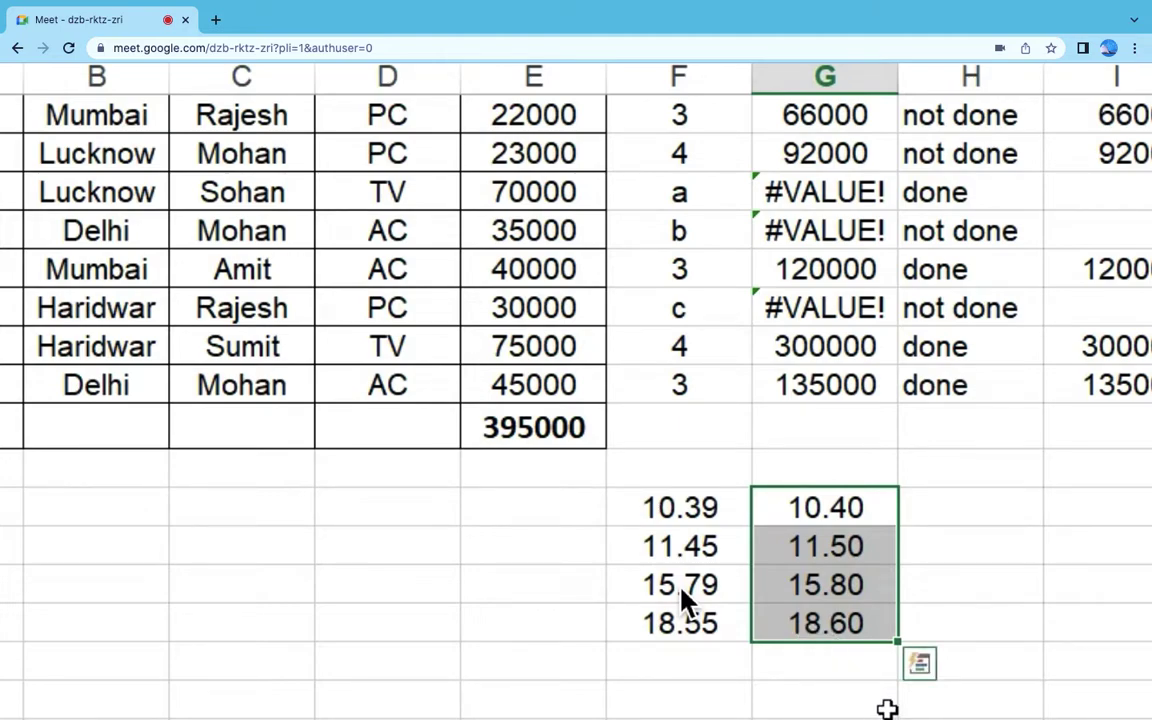
mouse_move(836, 628)
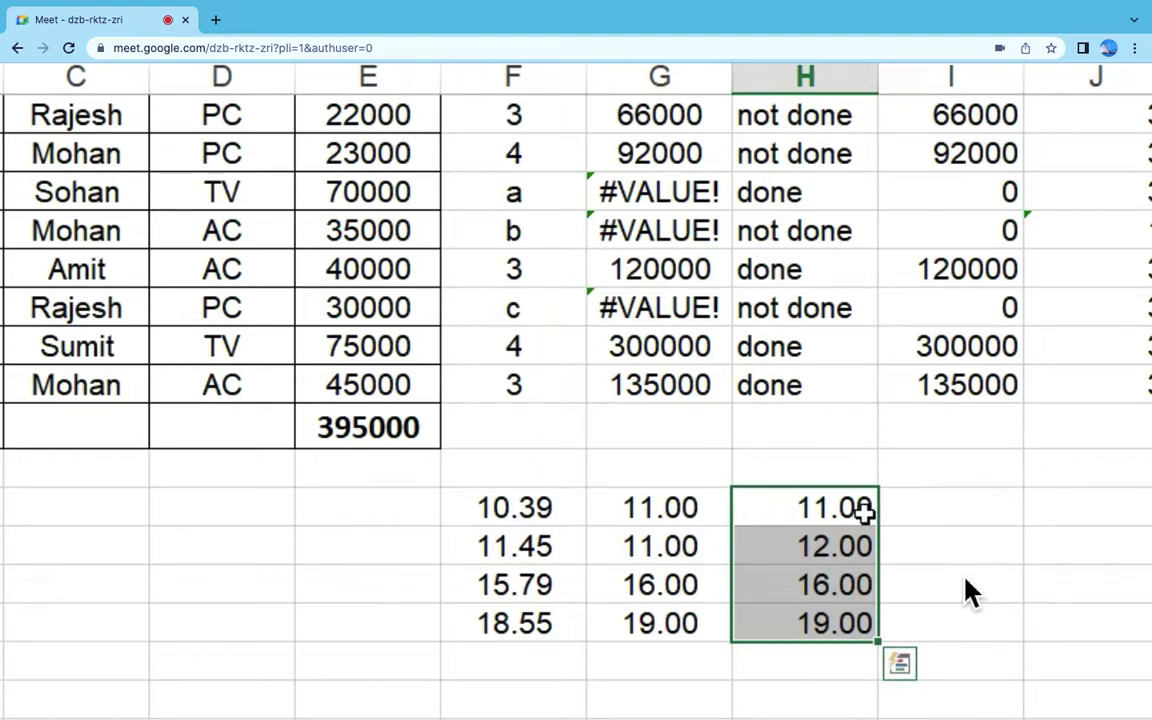
Step: Compare the original decimals in F14 to F17 with the corresponding rounded-up values in H14 to H17
click(865, 511)
click(528, 508)
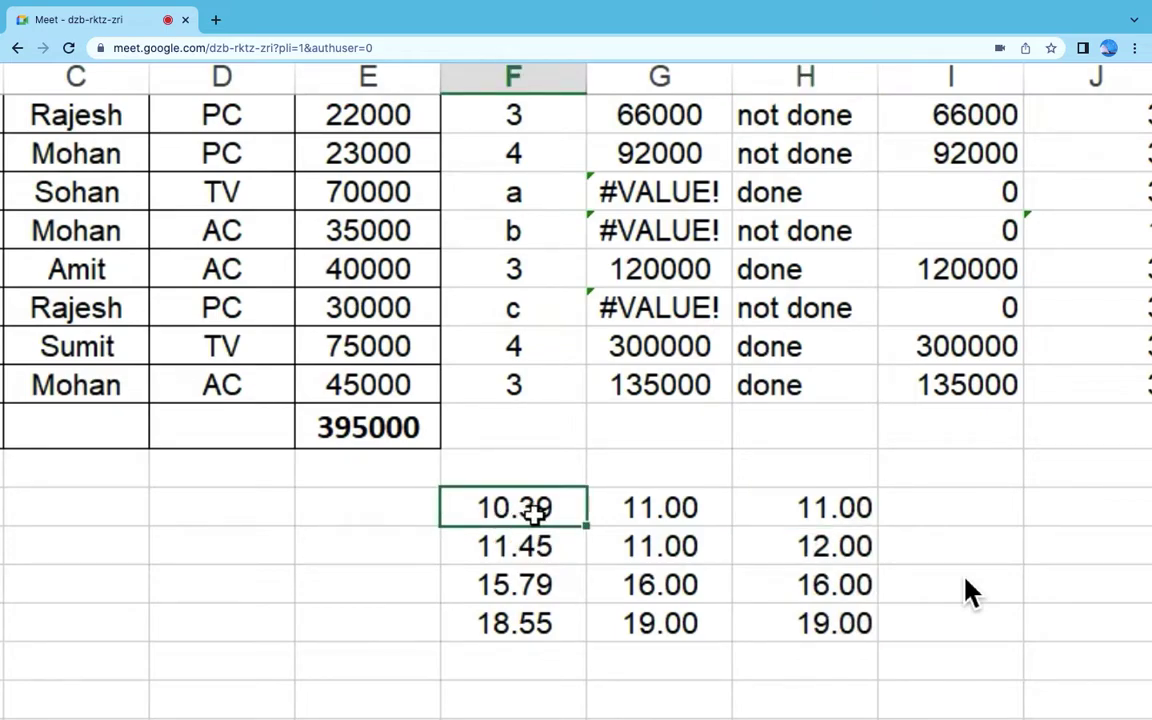
click(524, 552)
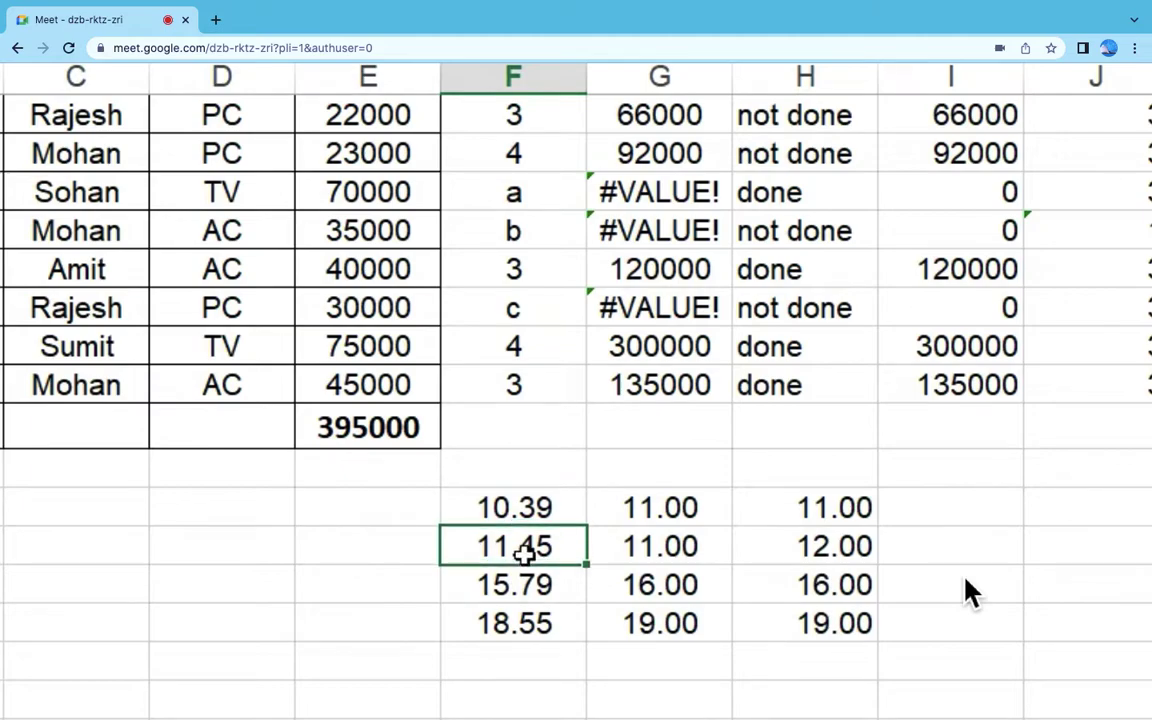
click(810, 543)
click(535, 588)
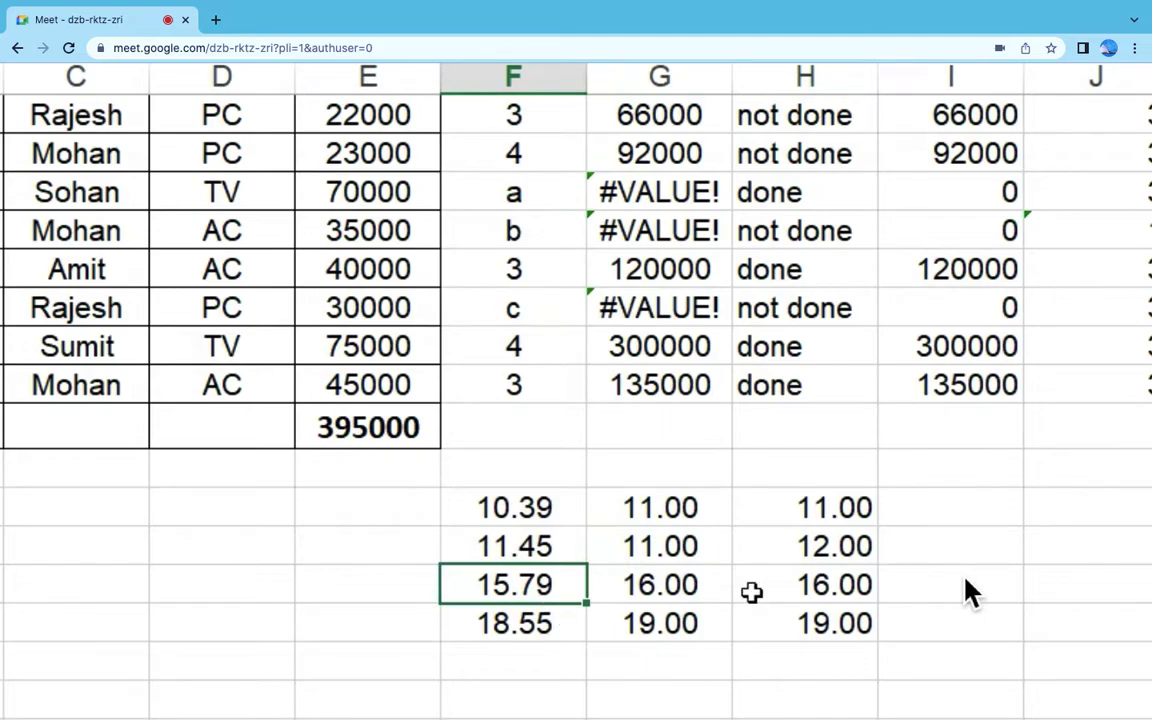
click(810, 582)
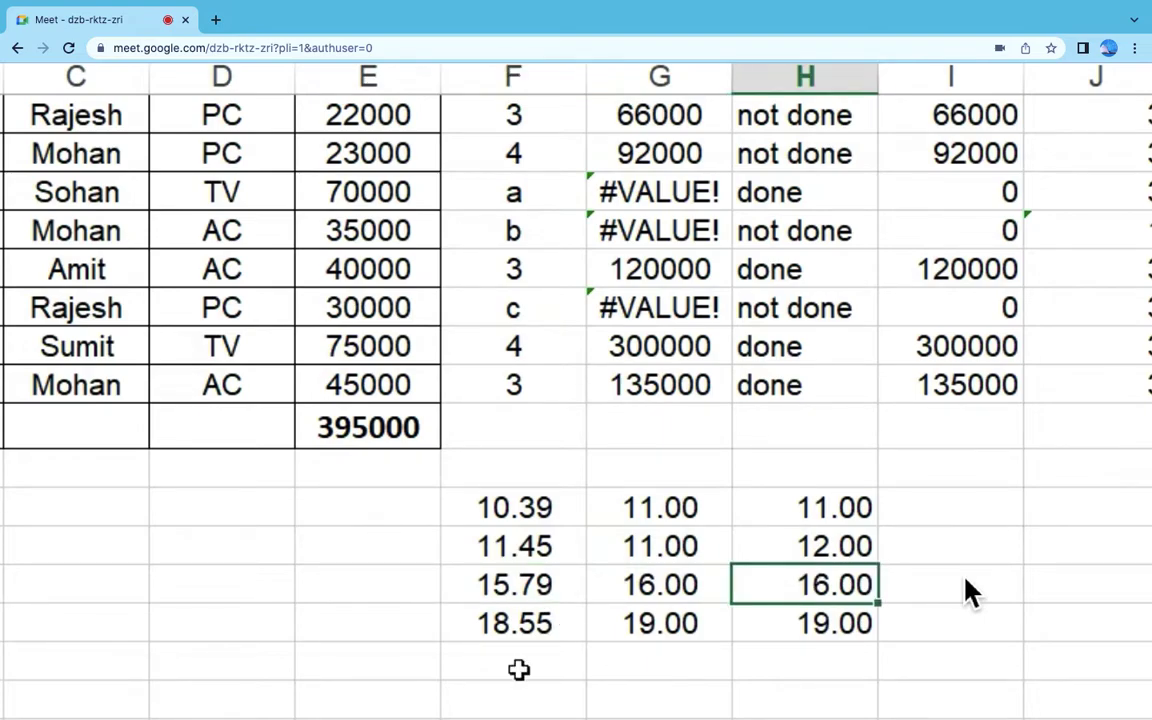
click(507, 626)
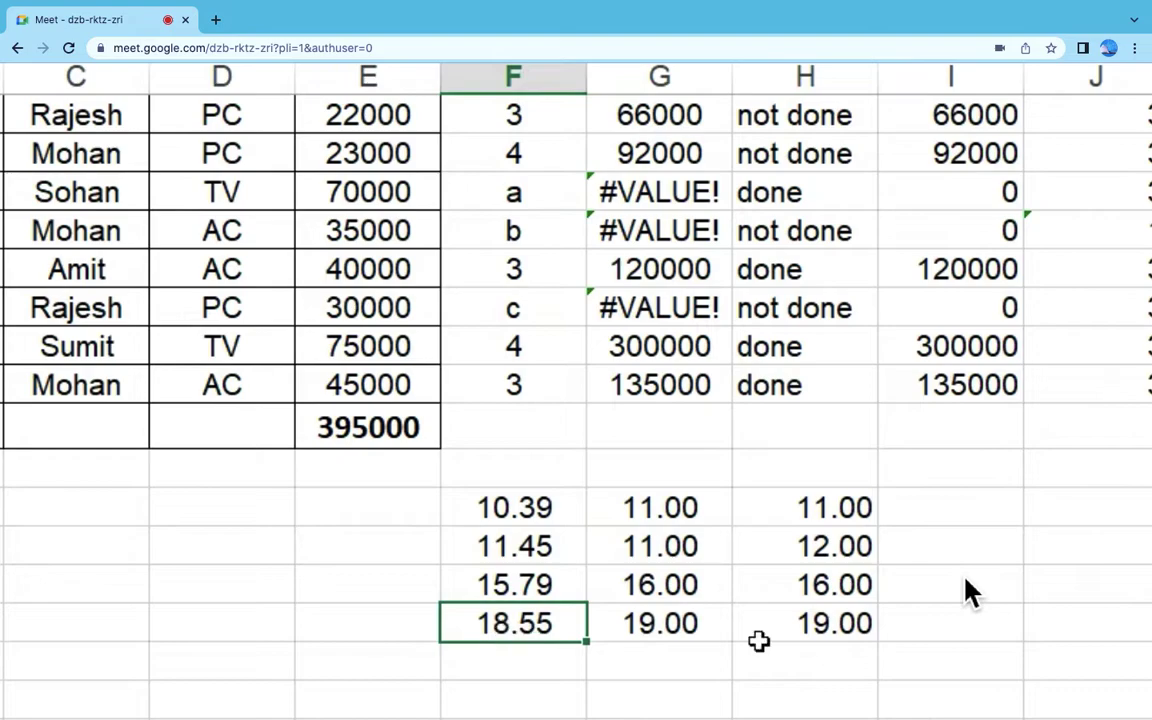
click(790, 614)
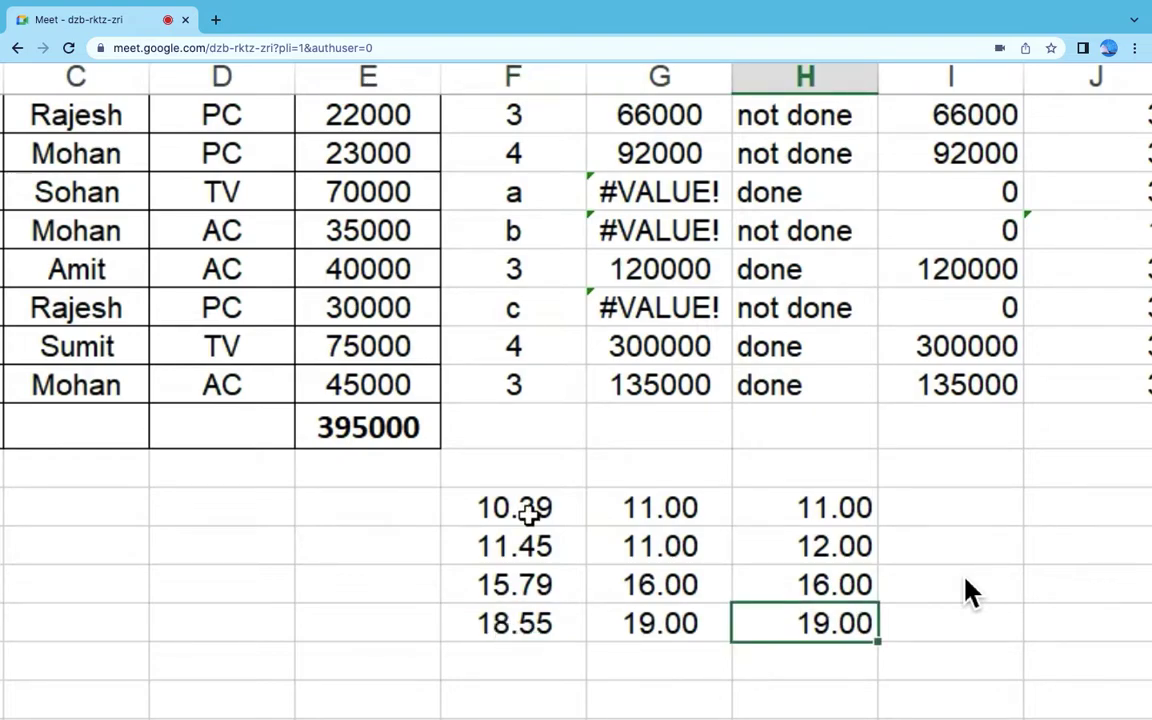
Step: Change the ROUNDUP formula in cell H14 to ROUND, still referring to F14, and compare it with the original number
click(515, 505)
click(827, 494)
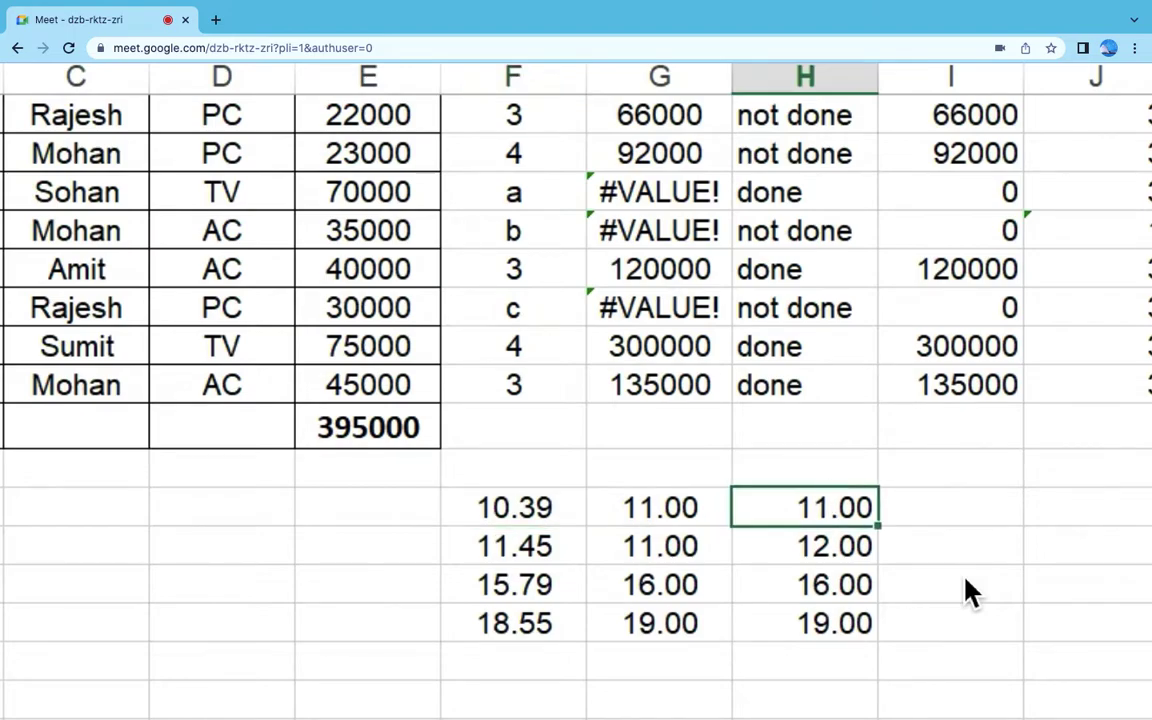
text(=+ROUND(F14)
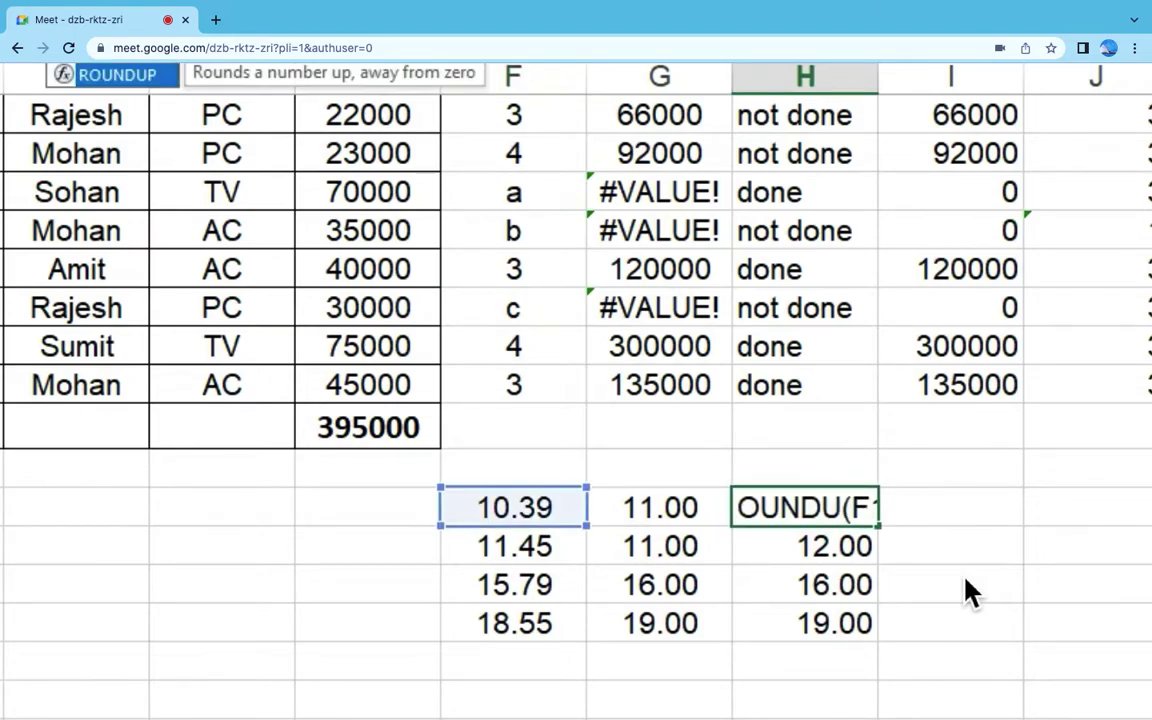
key(Return)
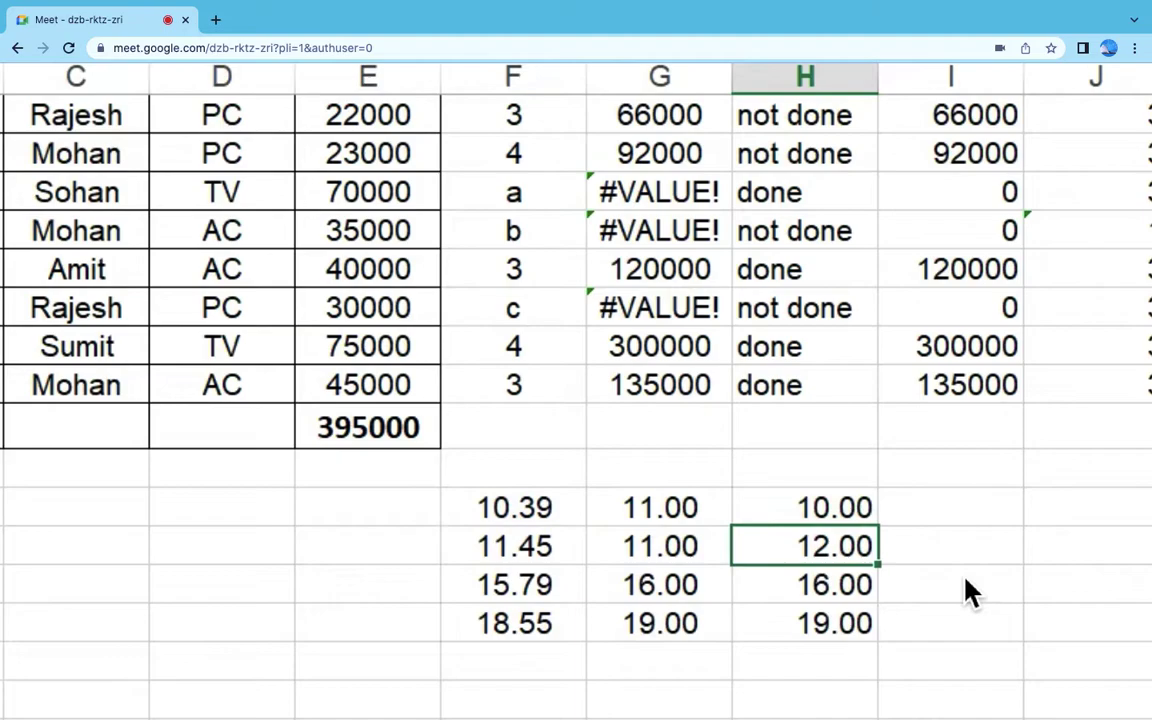
click(784, 504)
click(480, 507)
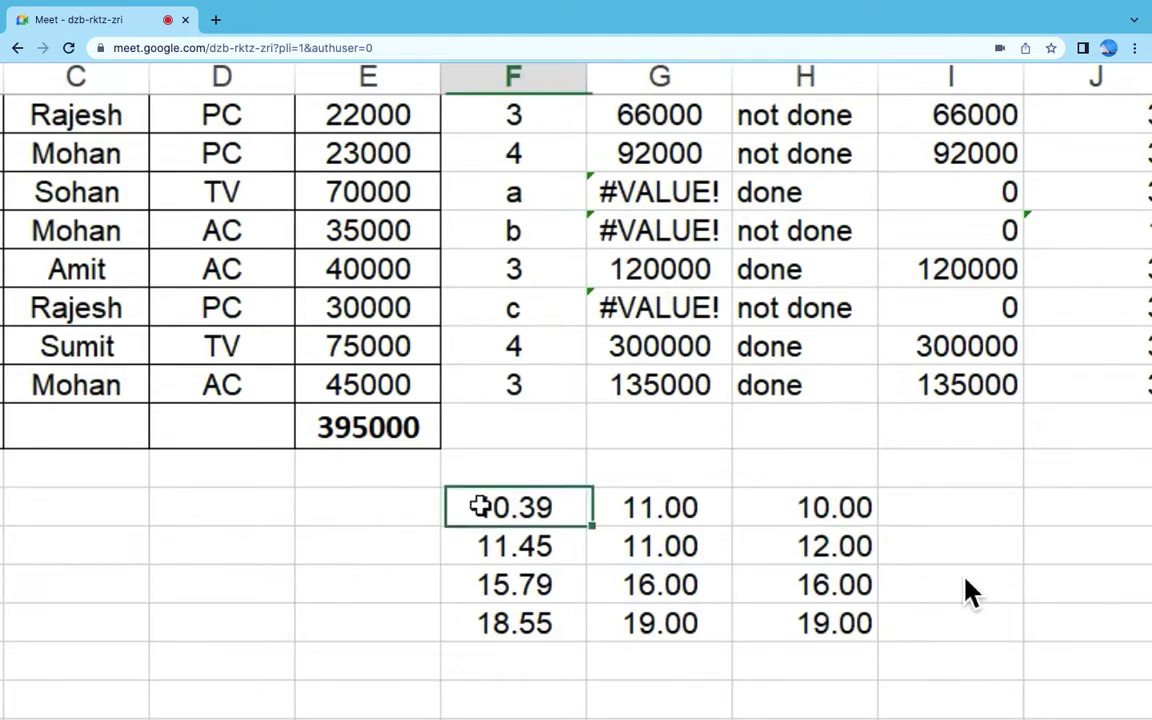
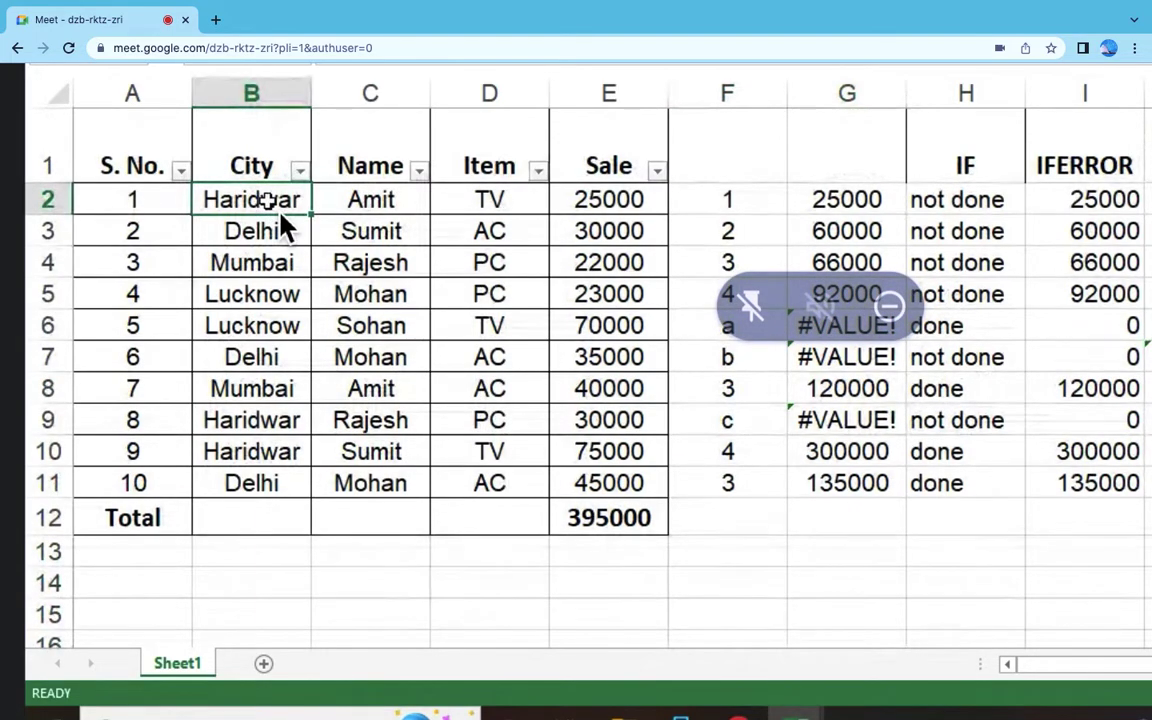
double_click(245, 605)
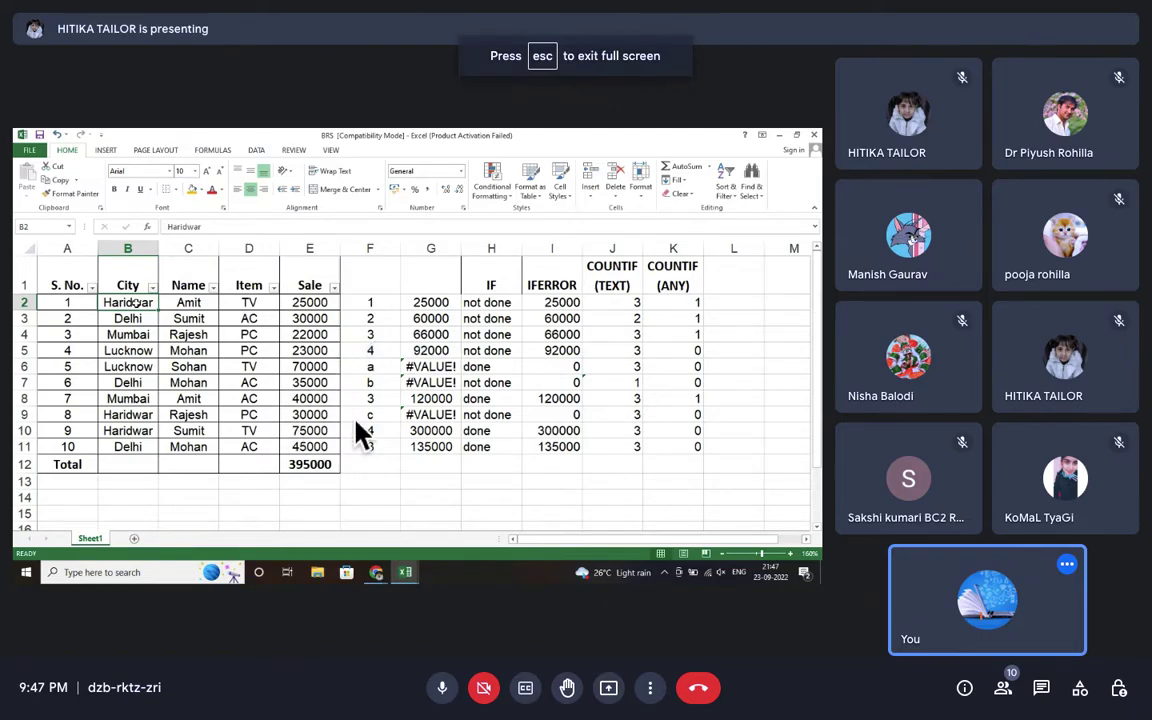
scroll(348, 431, up, 5)
scroll(358, 424, left, 10)
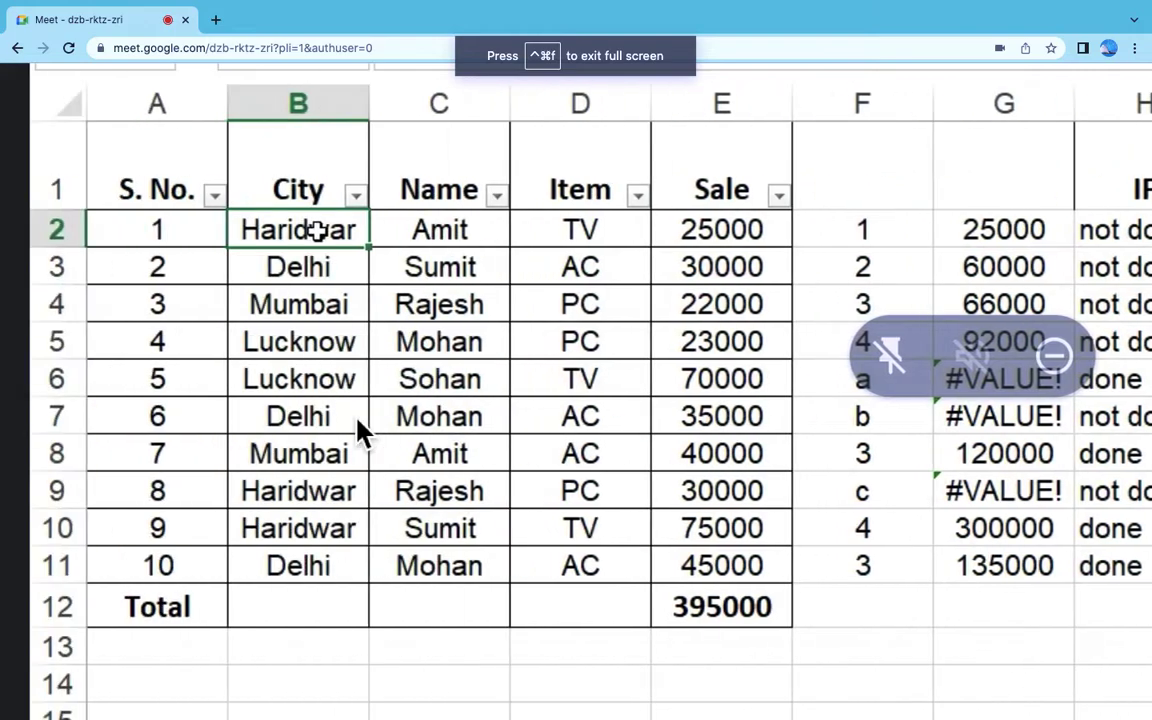
scroll(358, 424, up, 2)
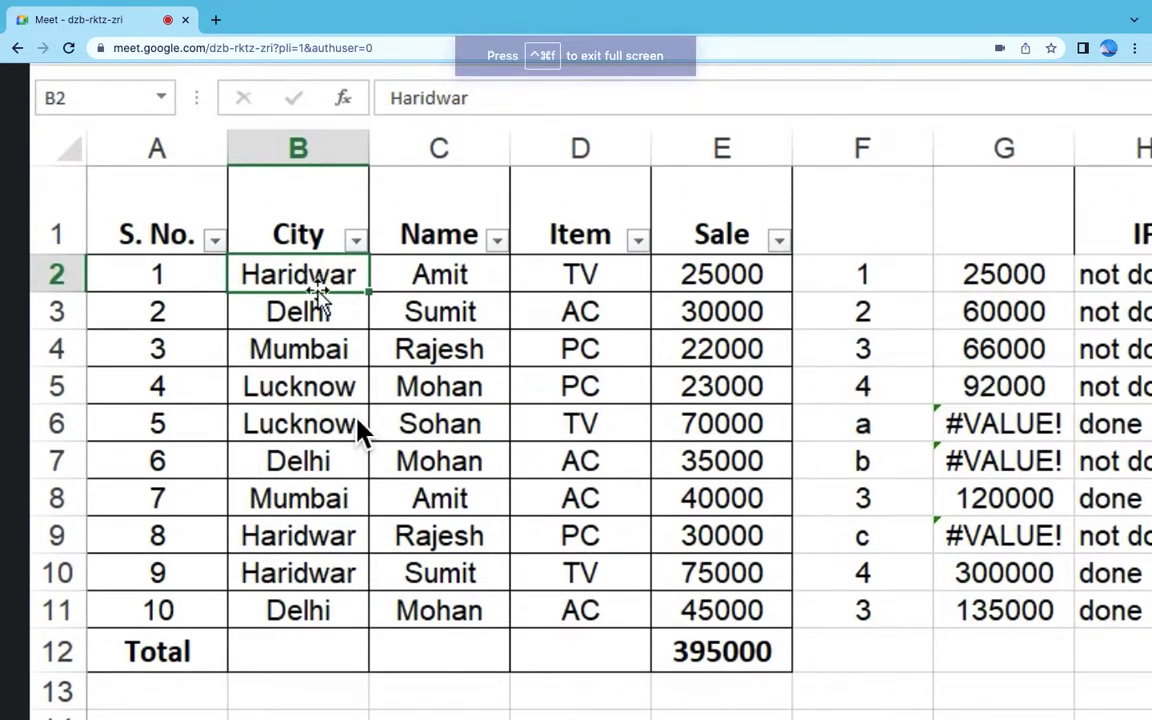
scroll(358, 431, down, 2)
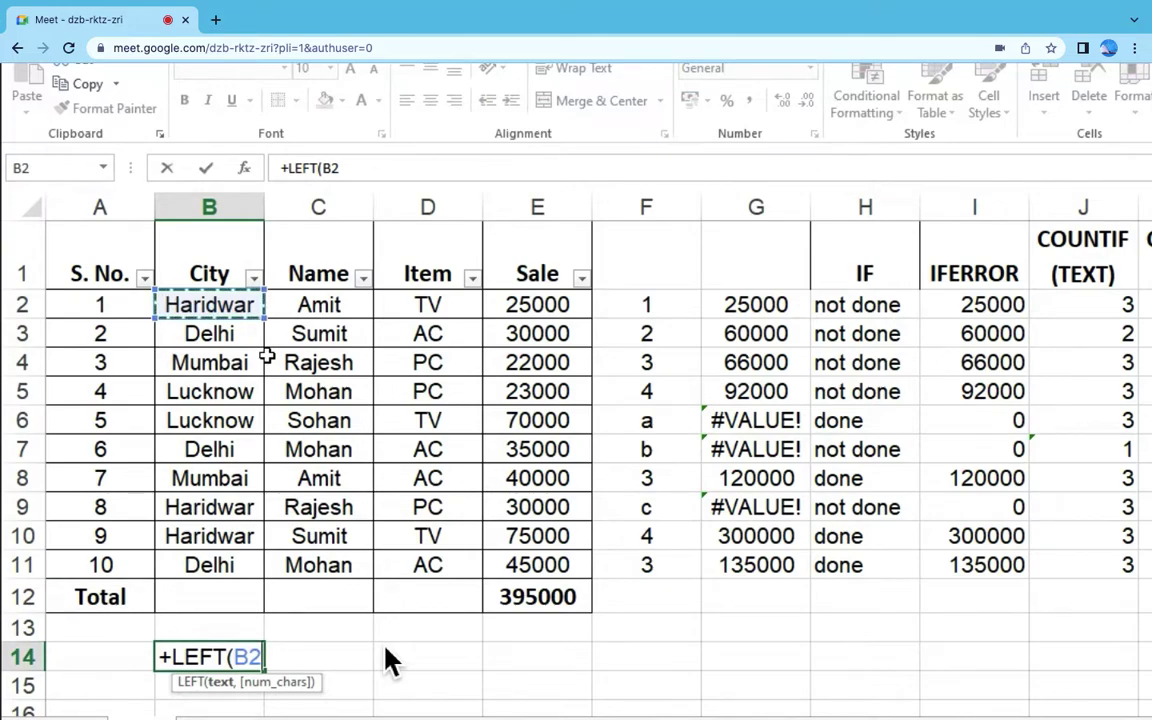
Step: Complete the formula +LEFT(B2,3) in cell B14 to extract the first three characters of the city in B2
text(,)
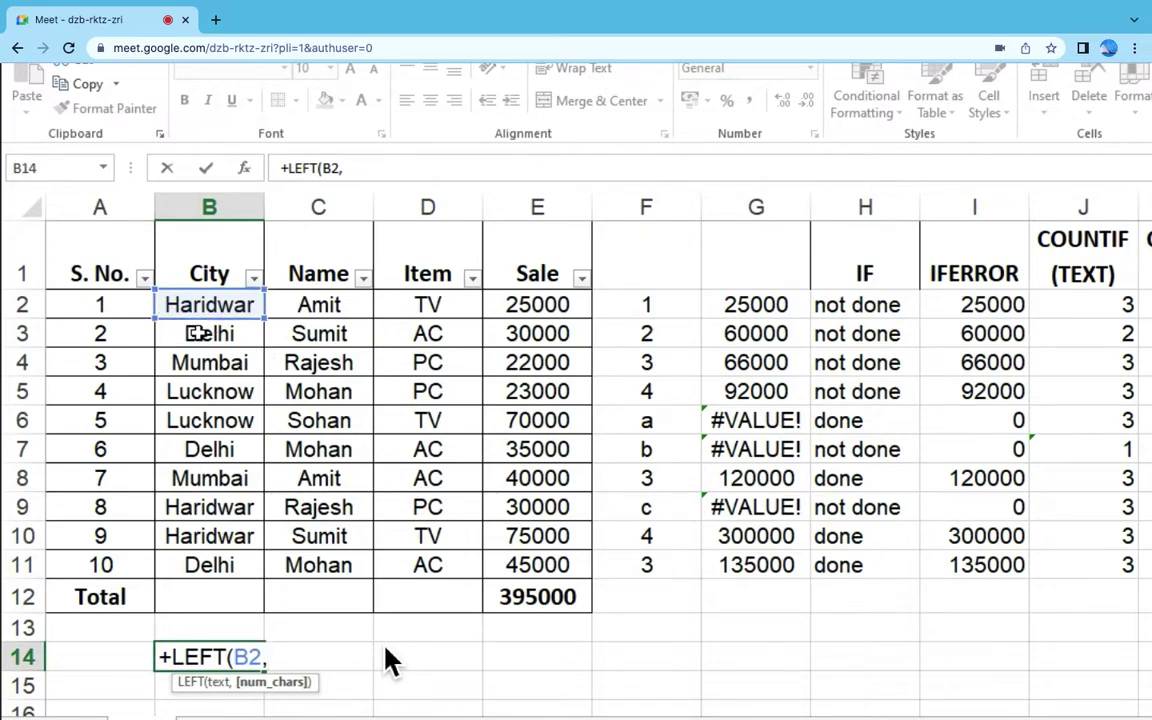
text(3)
key(Return)
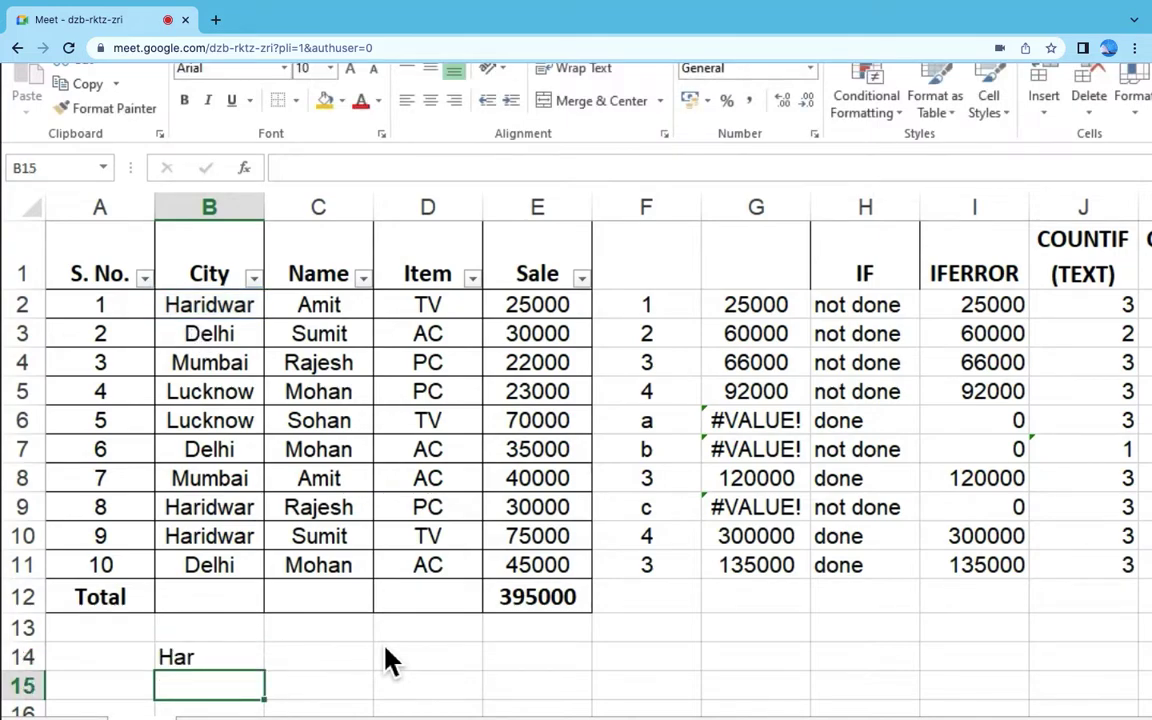
Step: Change the LEFT formula in cell B14 to extract 4 characters from B2
click(226, 656)
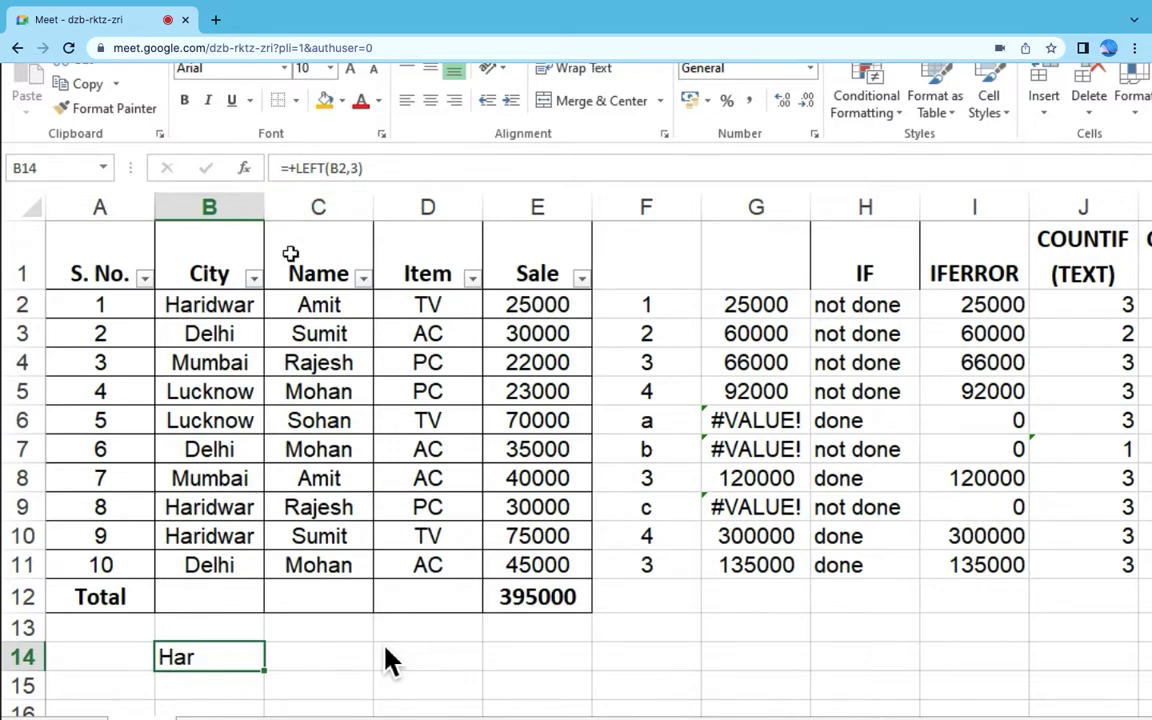
click(357, 172)
key(BackSpace)
text(4)
key(Return)
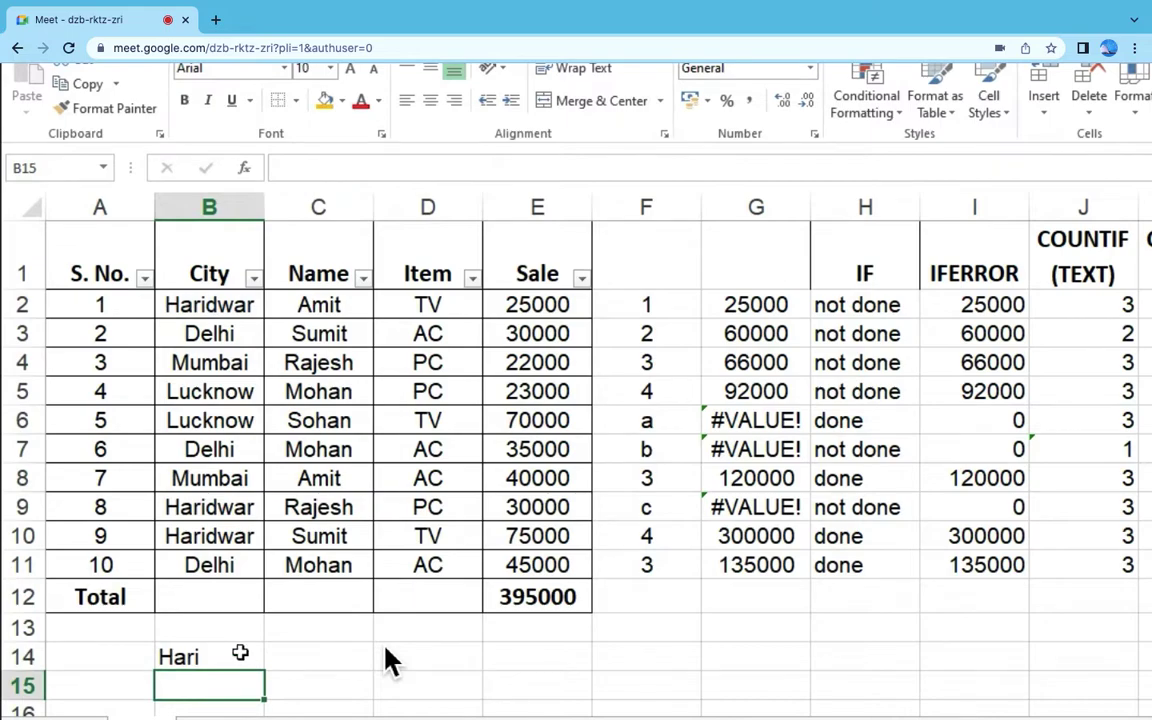
click(240, 653)
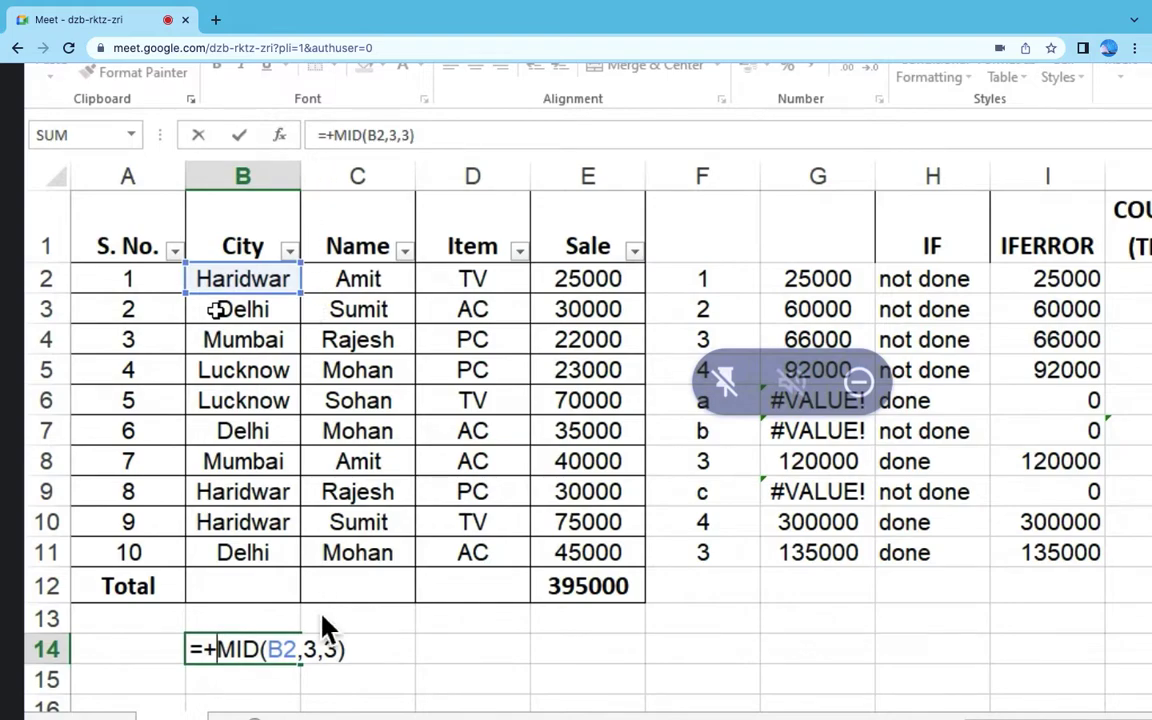
Step: Change the MID formula in cell B14 to +MID(B2,3,4) so it extracts four characters starting from the third
click(384, 651)
key(BackSpace)
key(BackSpace)
text(4))
key(Return)
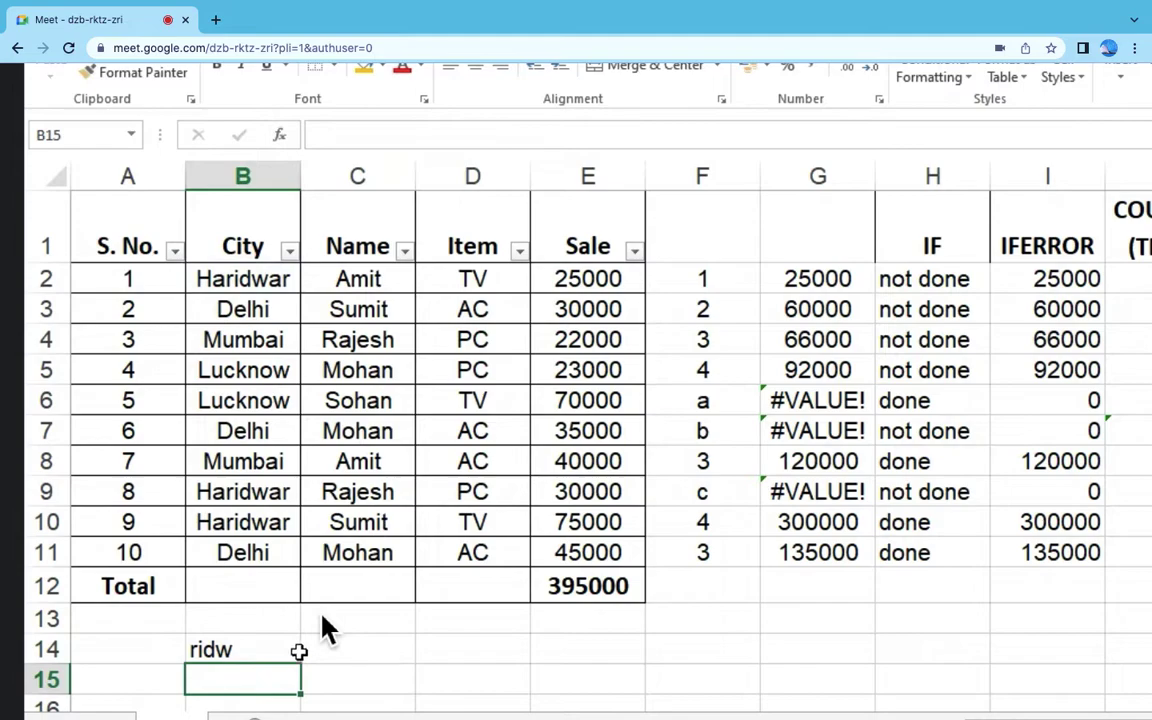
click(247, 649)
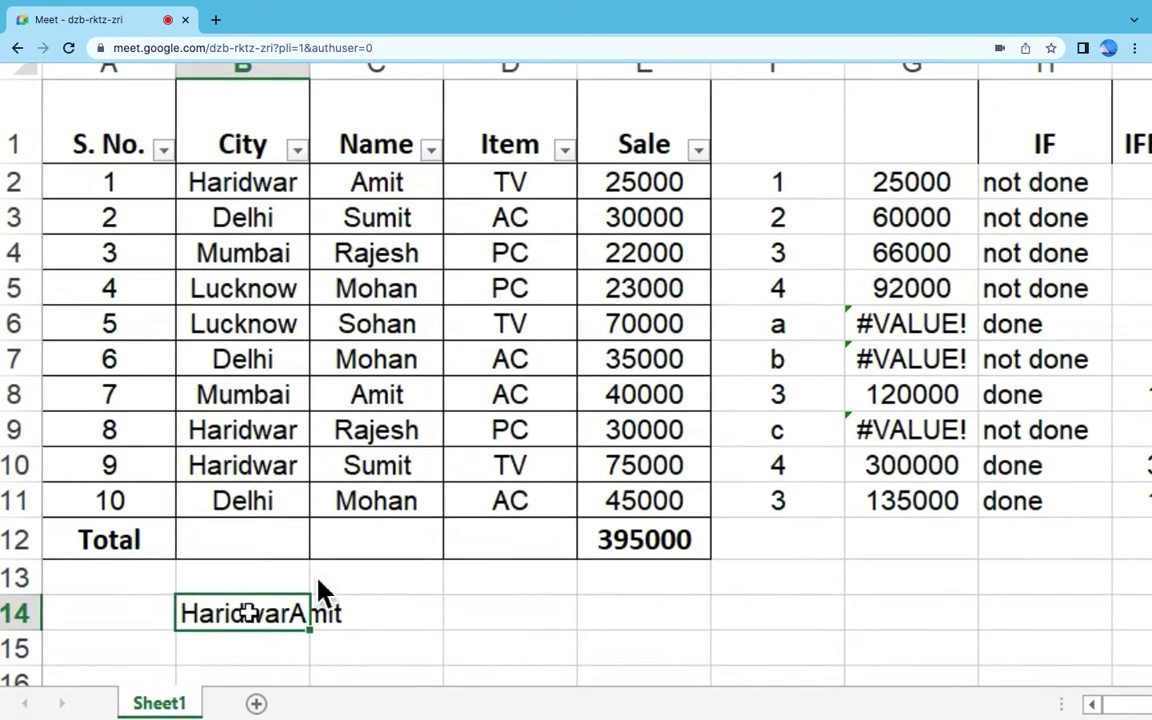
mouse_move(380, 540)
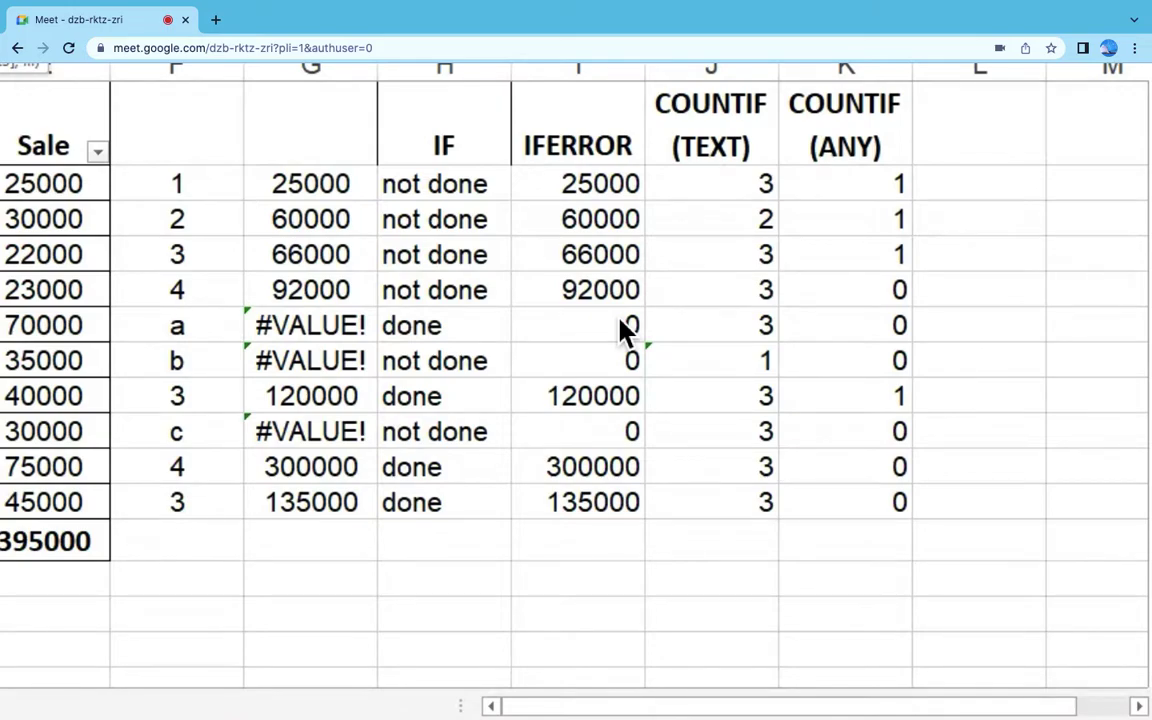
key(Return)
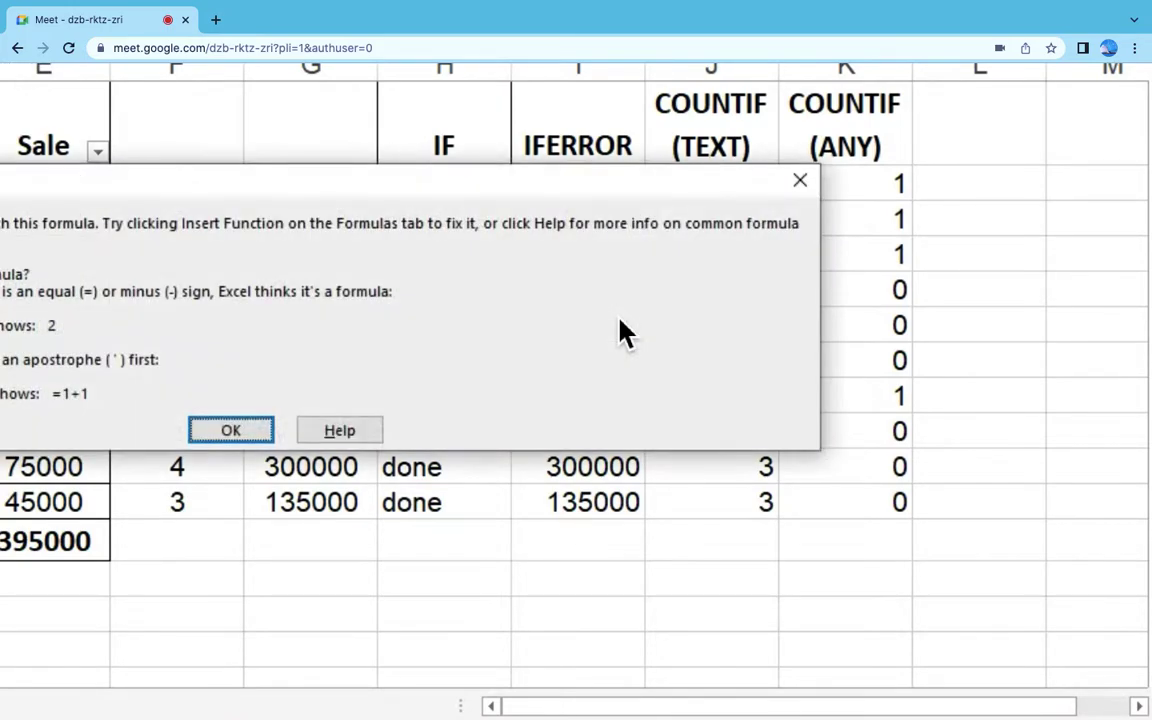
key(Escape)
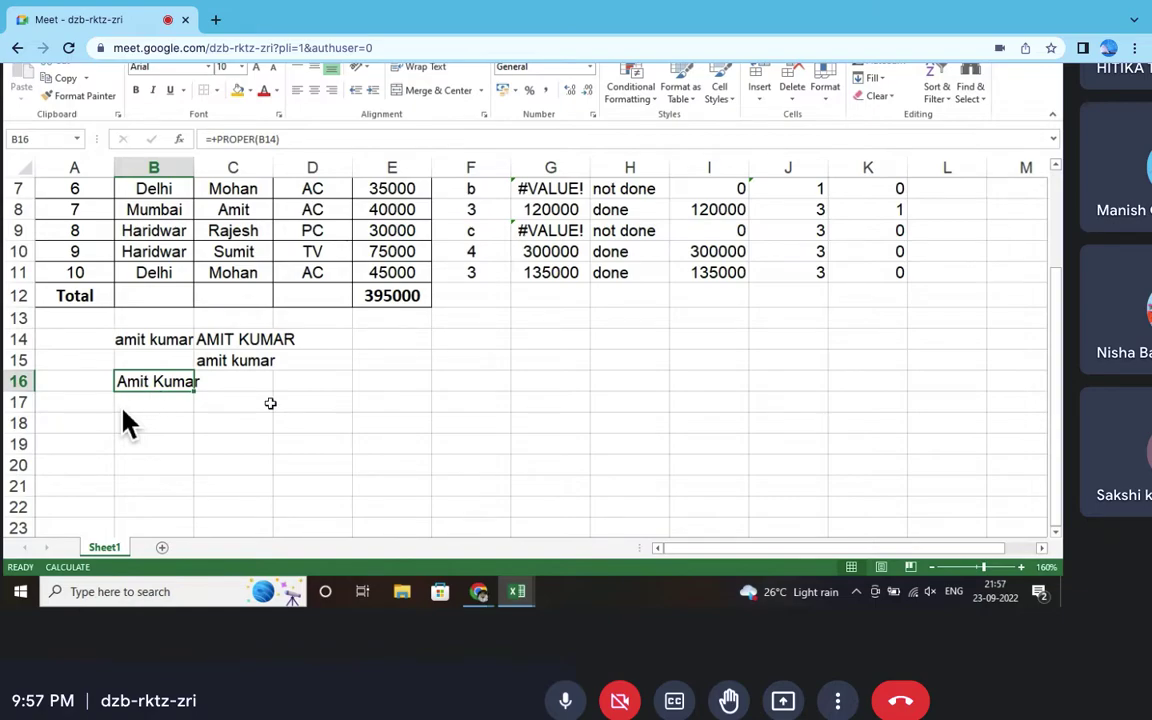
Step: Copy the PROPER formula from B16 into C16 and inspect the copied formula without changing it
key(ctrl+c)
key(Right)
key(Return)
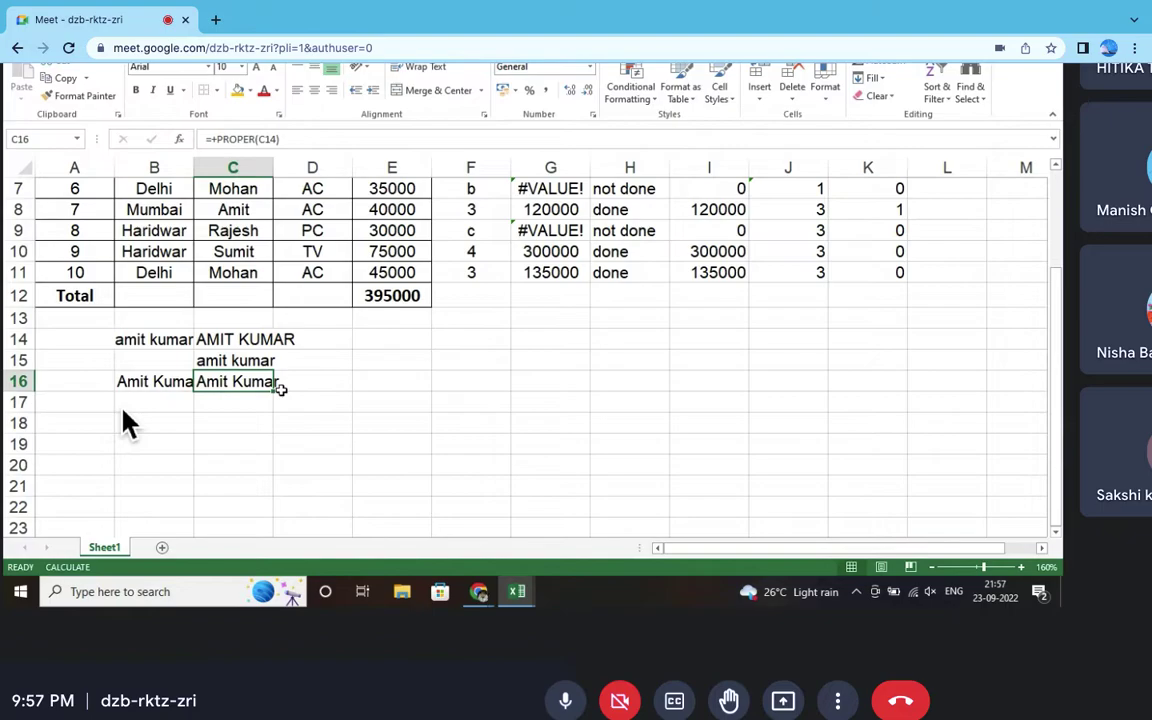
double_click(231, 381)
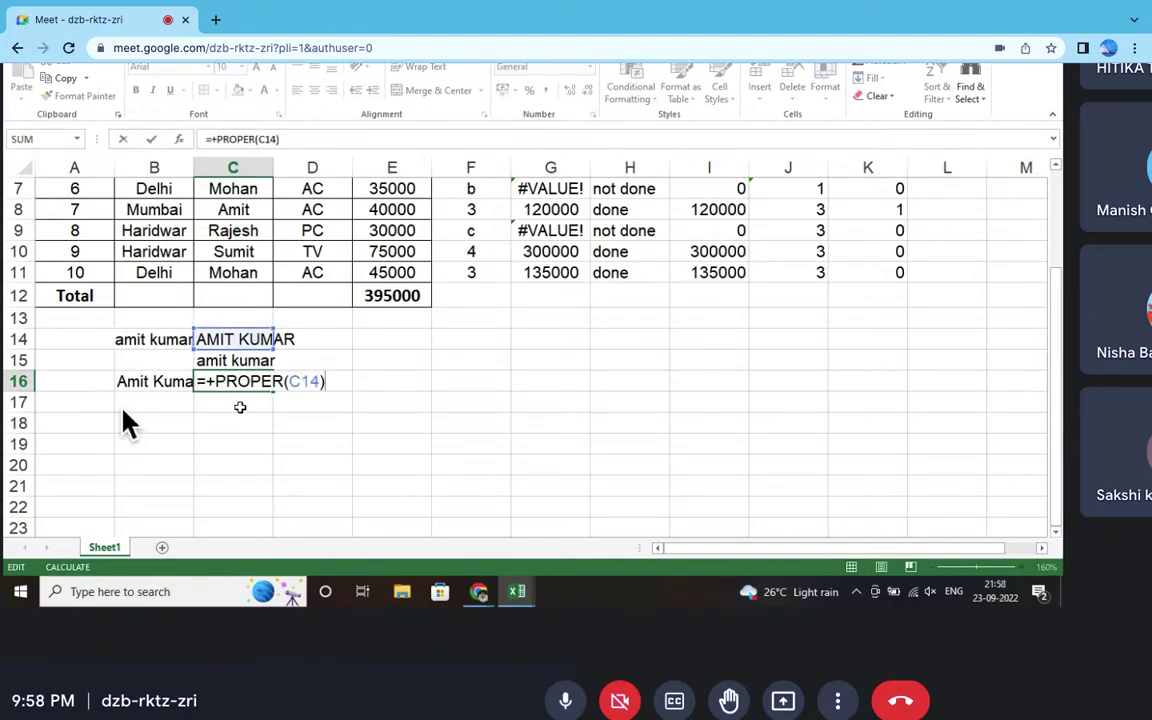
key(Escape)
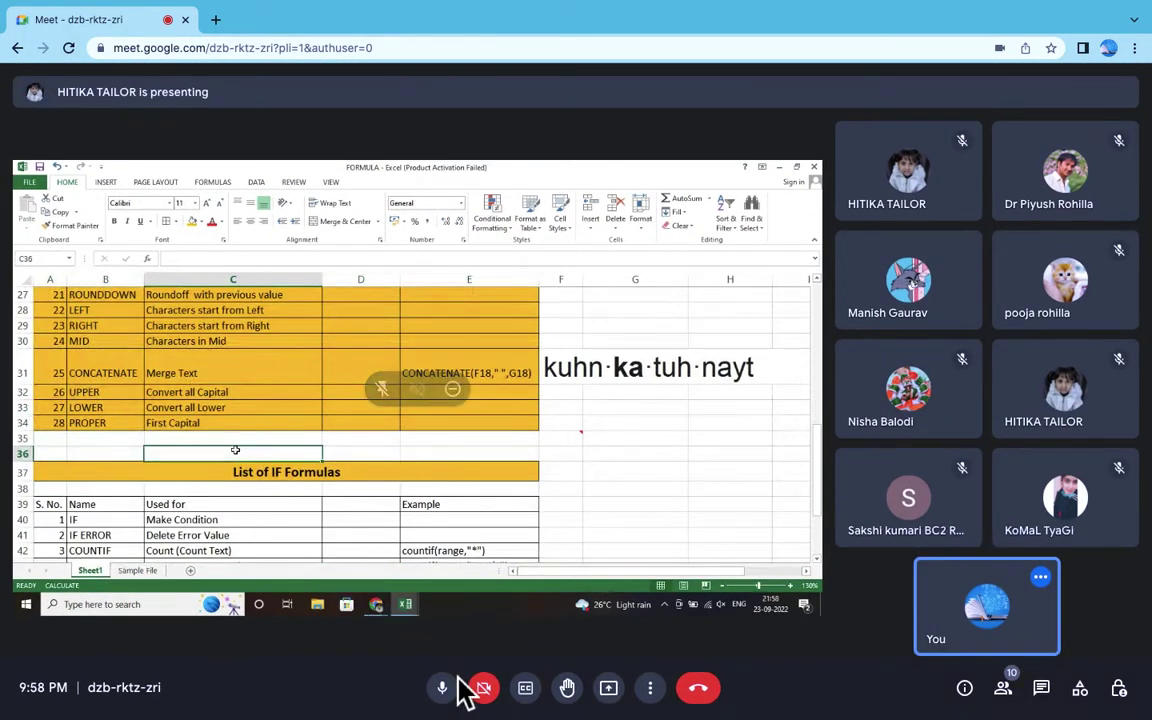
Step: Turn on the camera in the Google Meet call
click(485, 688)
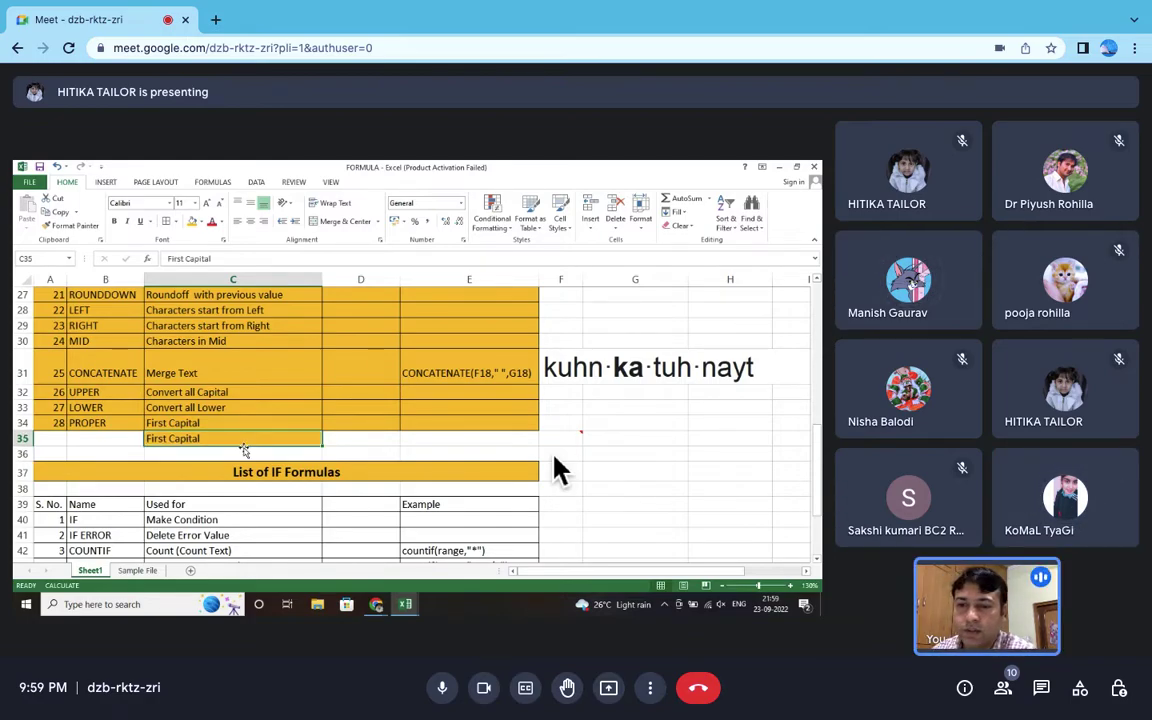
scroll(554, 455, up, 3)
scroll(554, 455, left, 2)
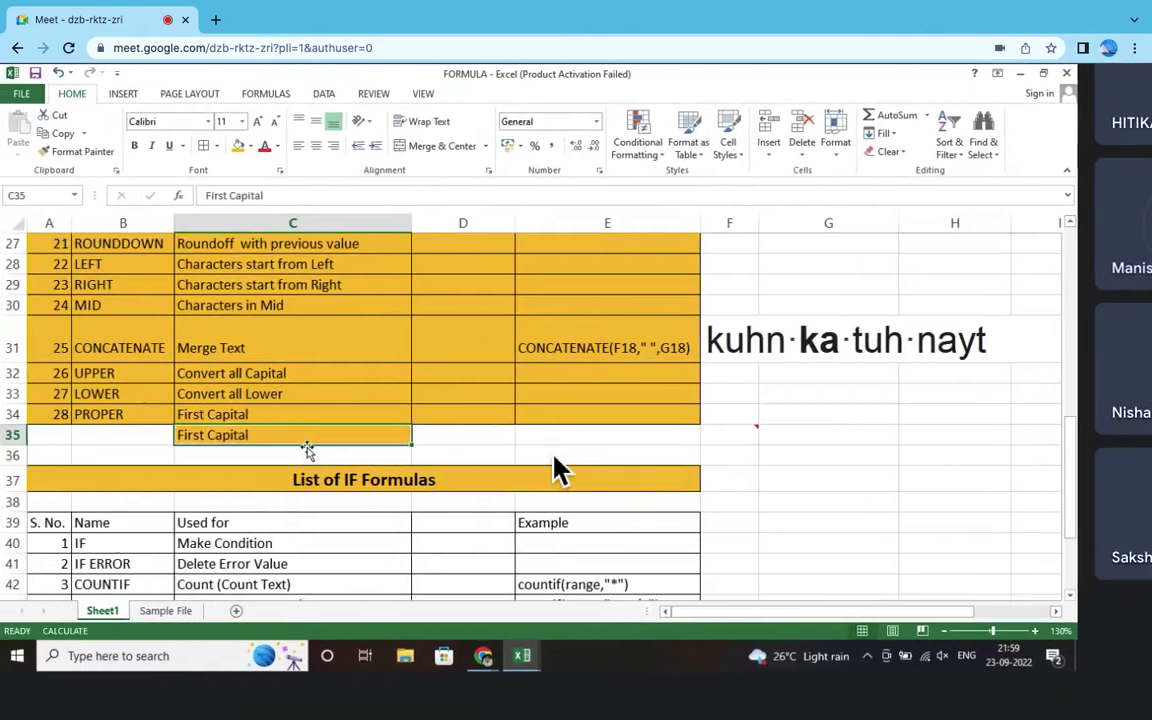
Step: Undo the stray fill of the formula list's cells into column F
scroll(557, 468, up, 2)
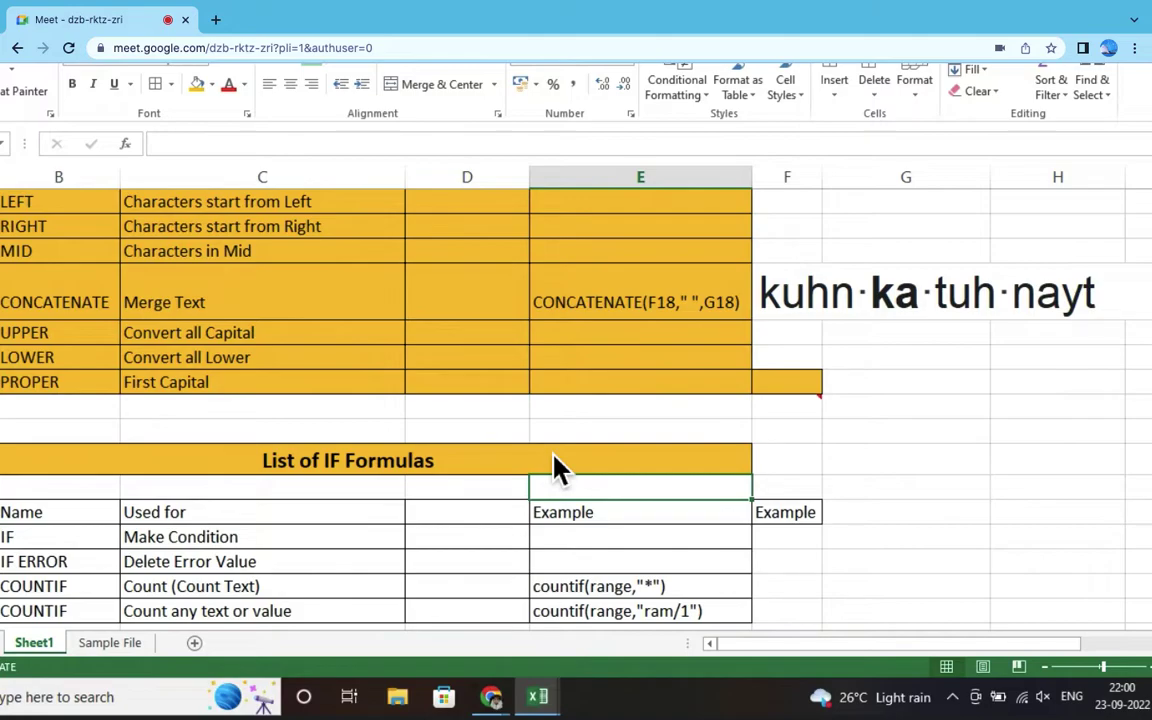
click(557, 467)
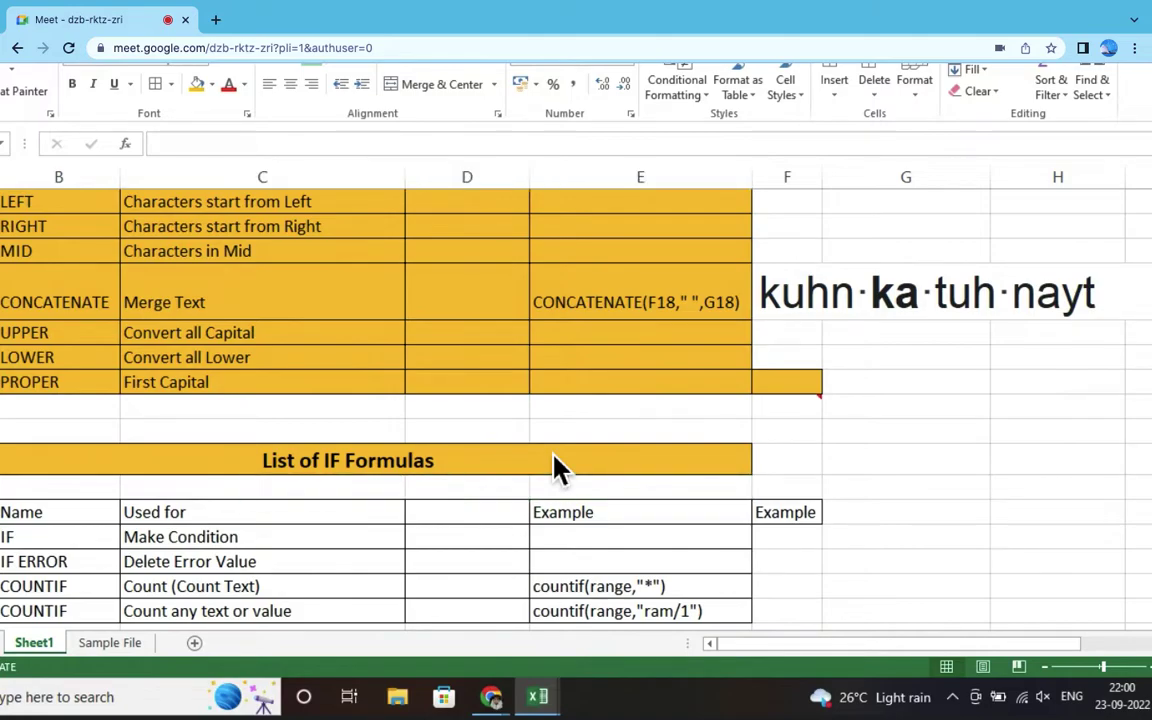
key(ctrl+z)
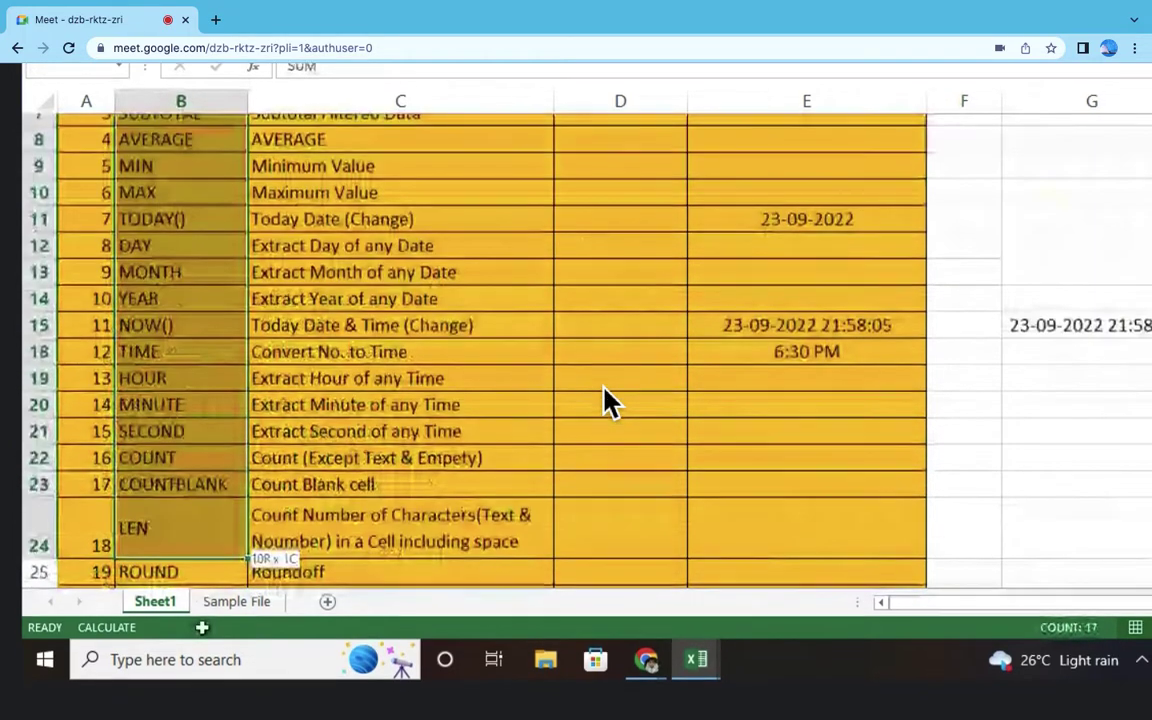
Step: Return to the Google Meet call page, rejoin the meeting and unmute the microphone
scroll(603, 386, down, 5)
scroll(603, 386, left, 2)
scroll(608, 400, left, 3)
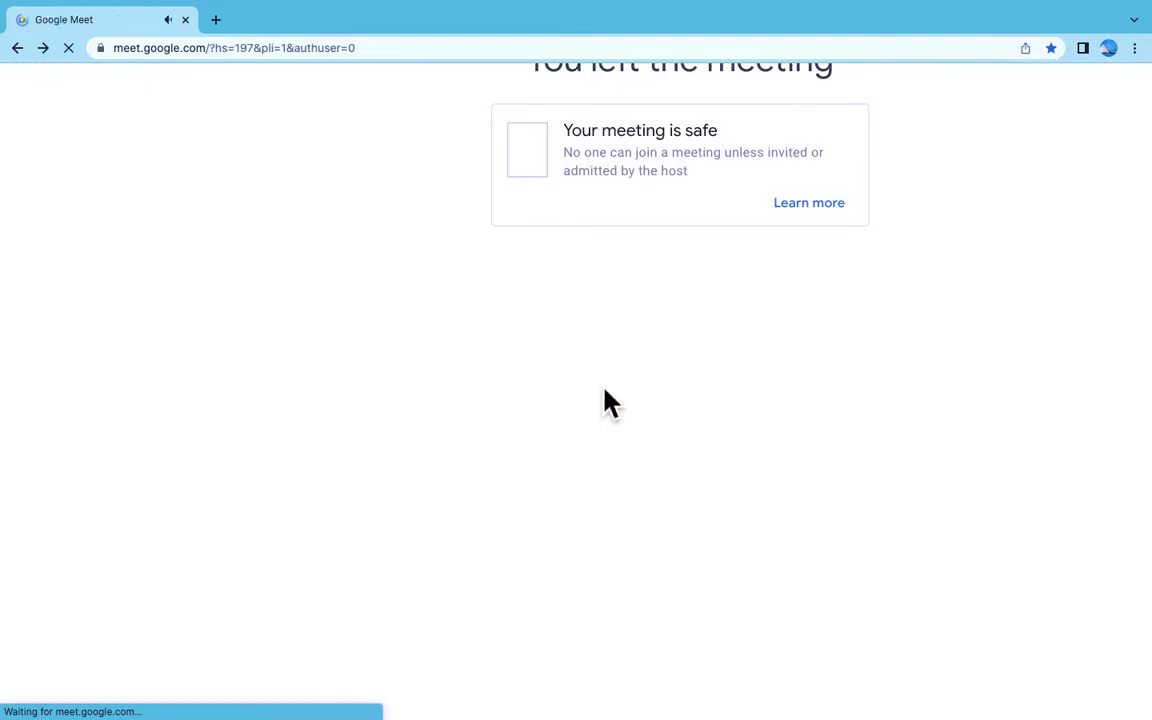
scroll(603, 390, right, 3)
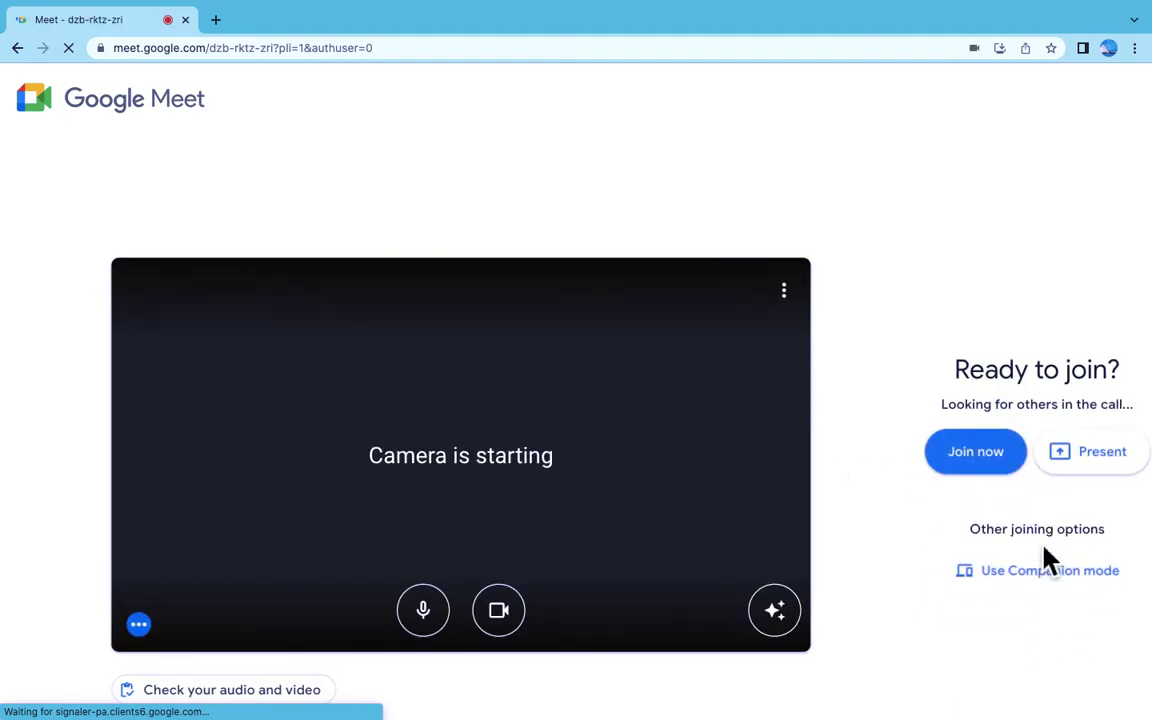
click(1012, 500)
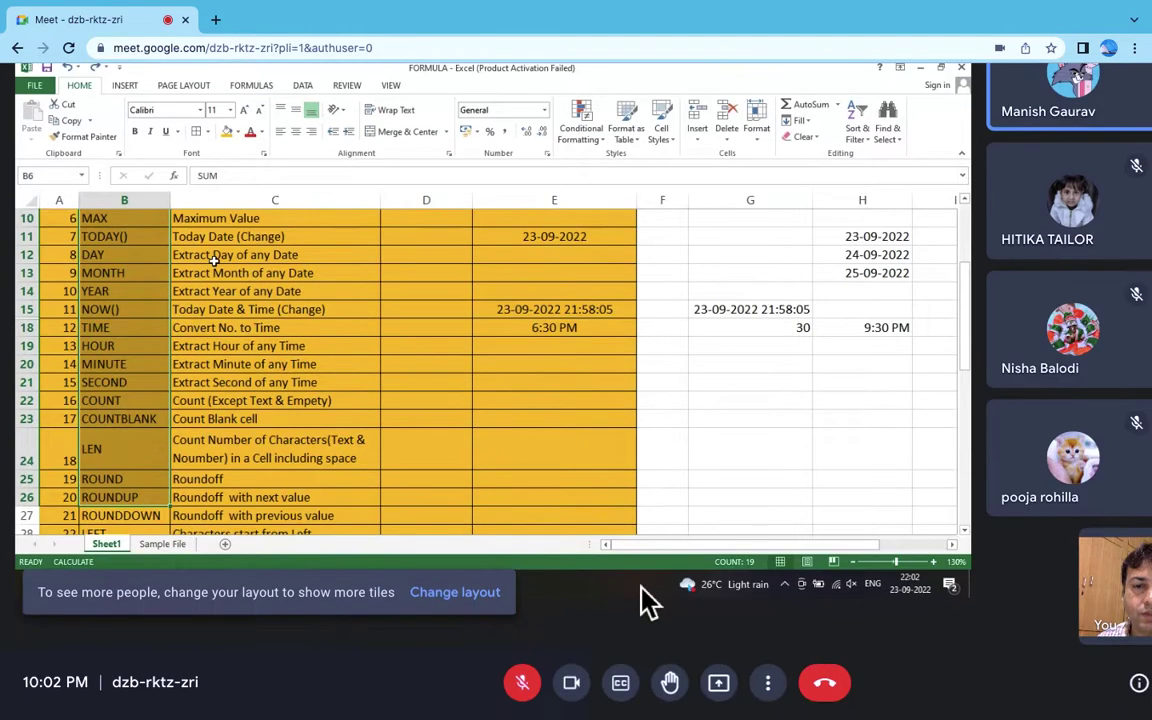
click(530, 686)
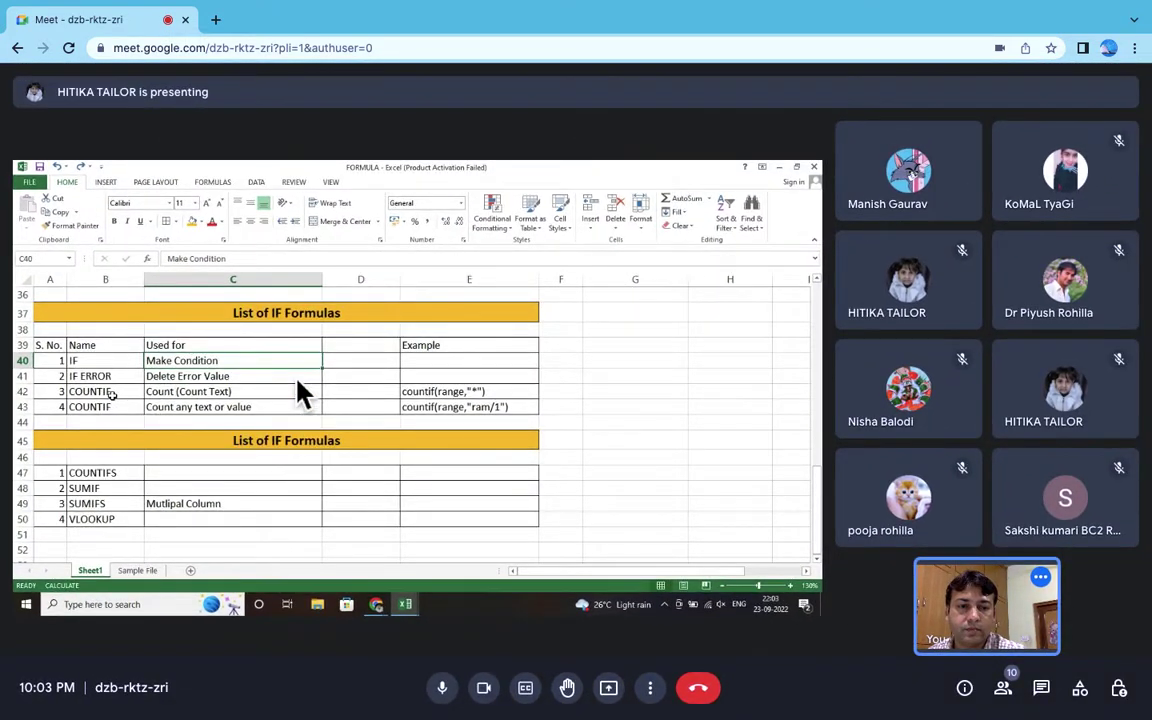
mouse_move(535, 378)
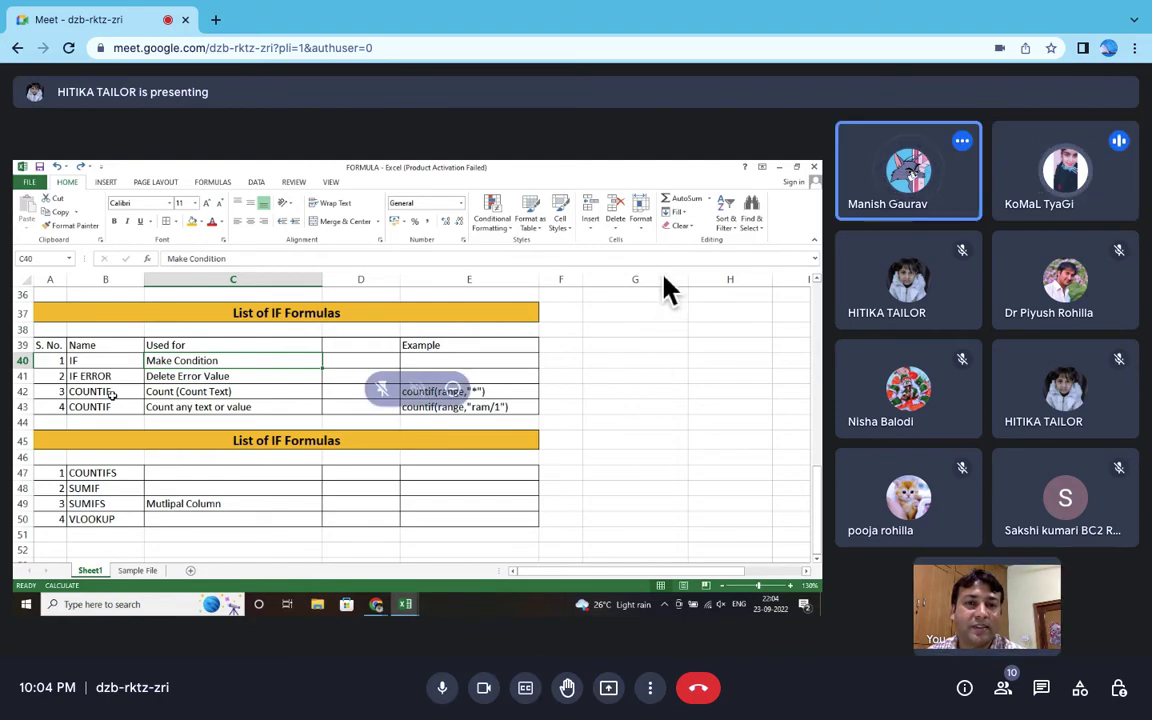
mouse_move(710, 18)
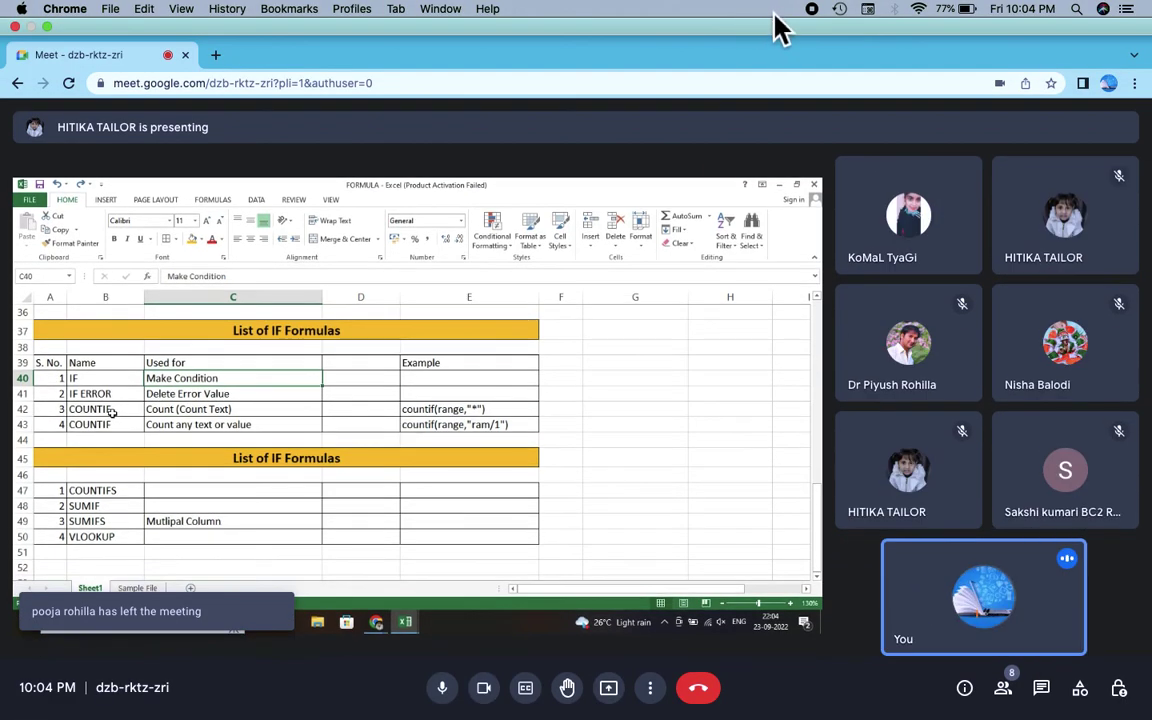